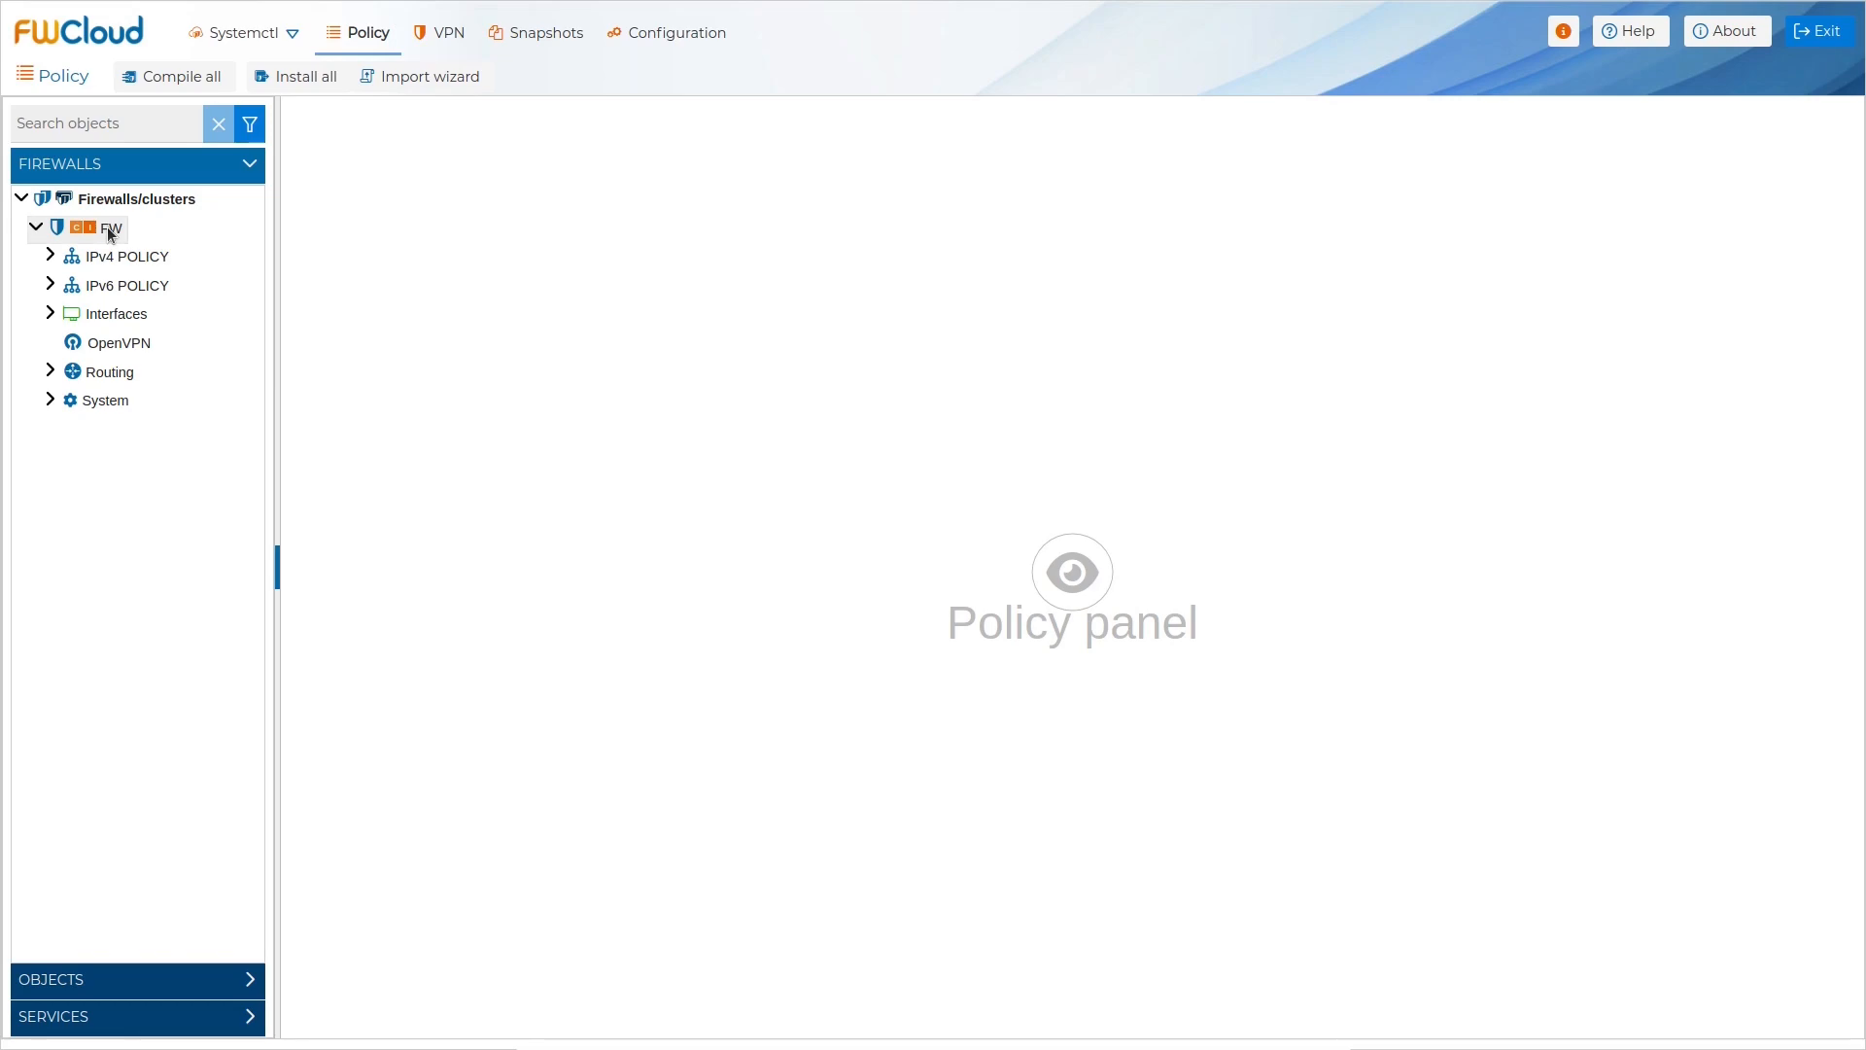
# Step: Enable the OpenVPN plugin on the firewall FW
pyautogui.doubleClick(109, 229)
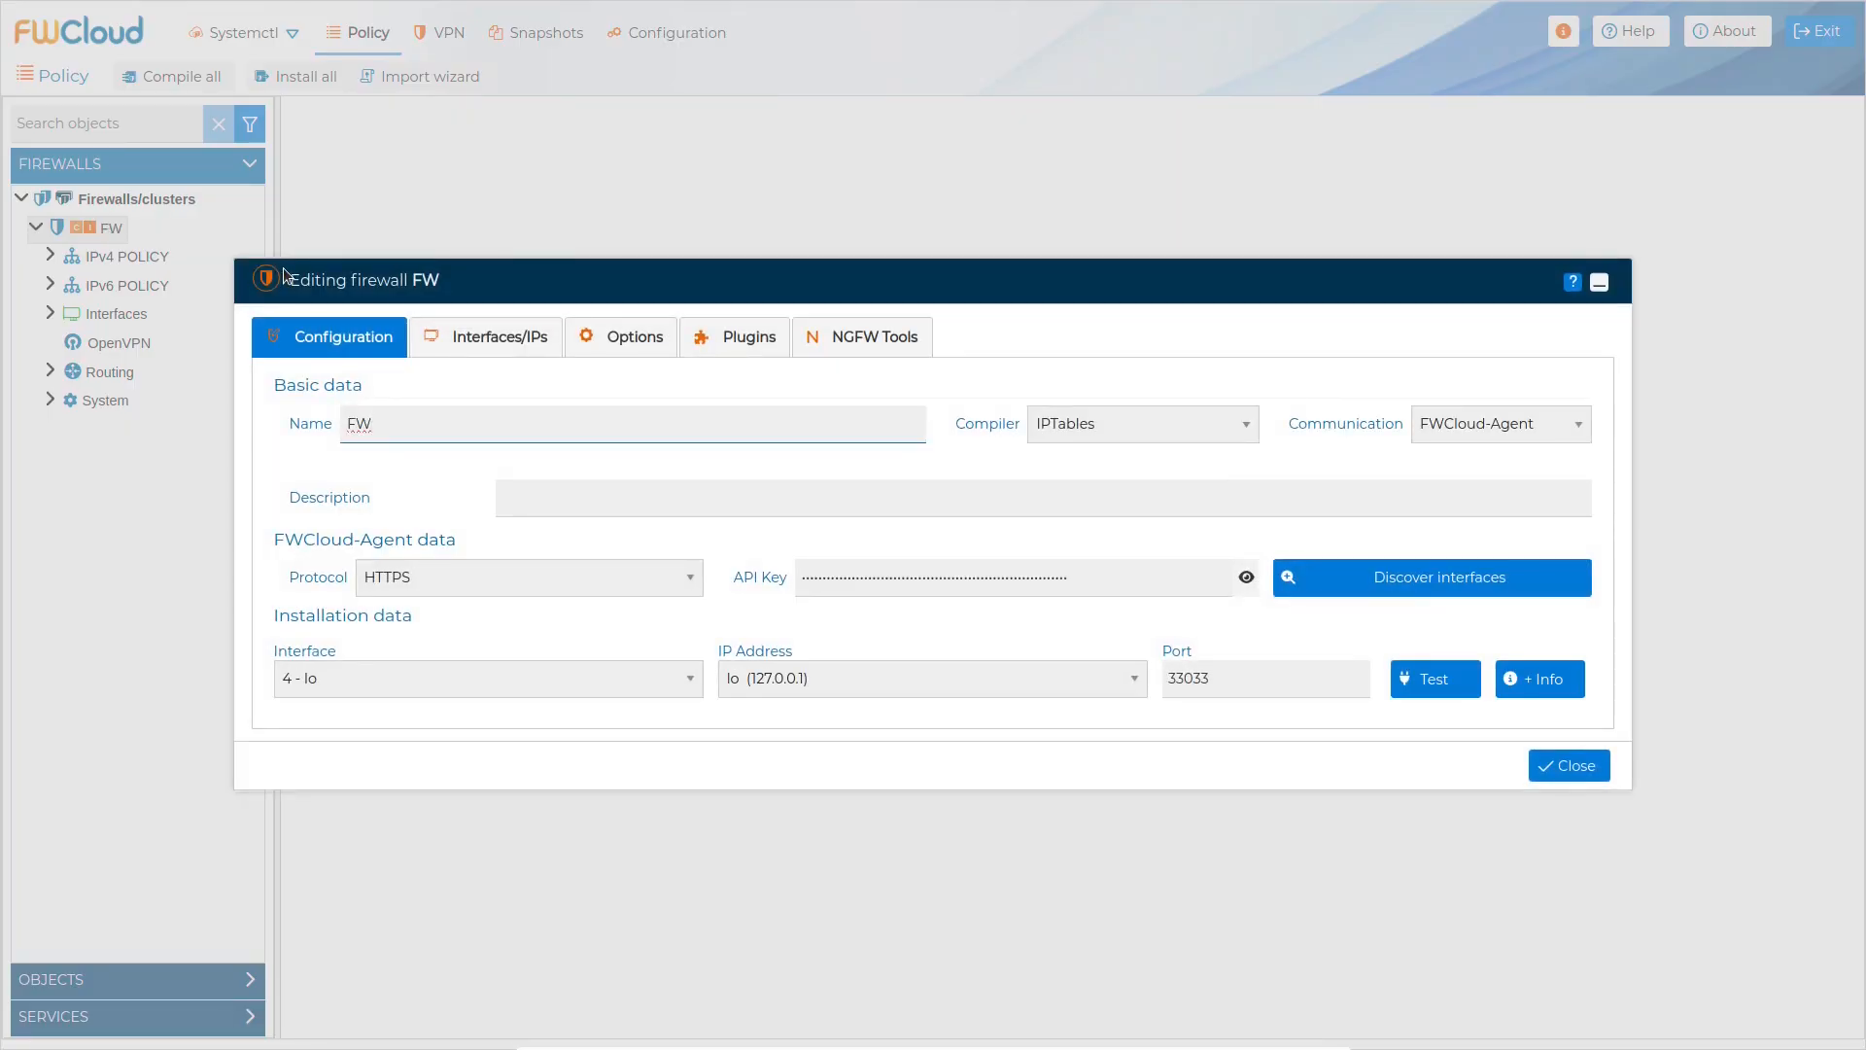
pyautogui.click(734, 336)
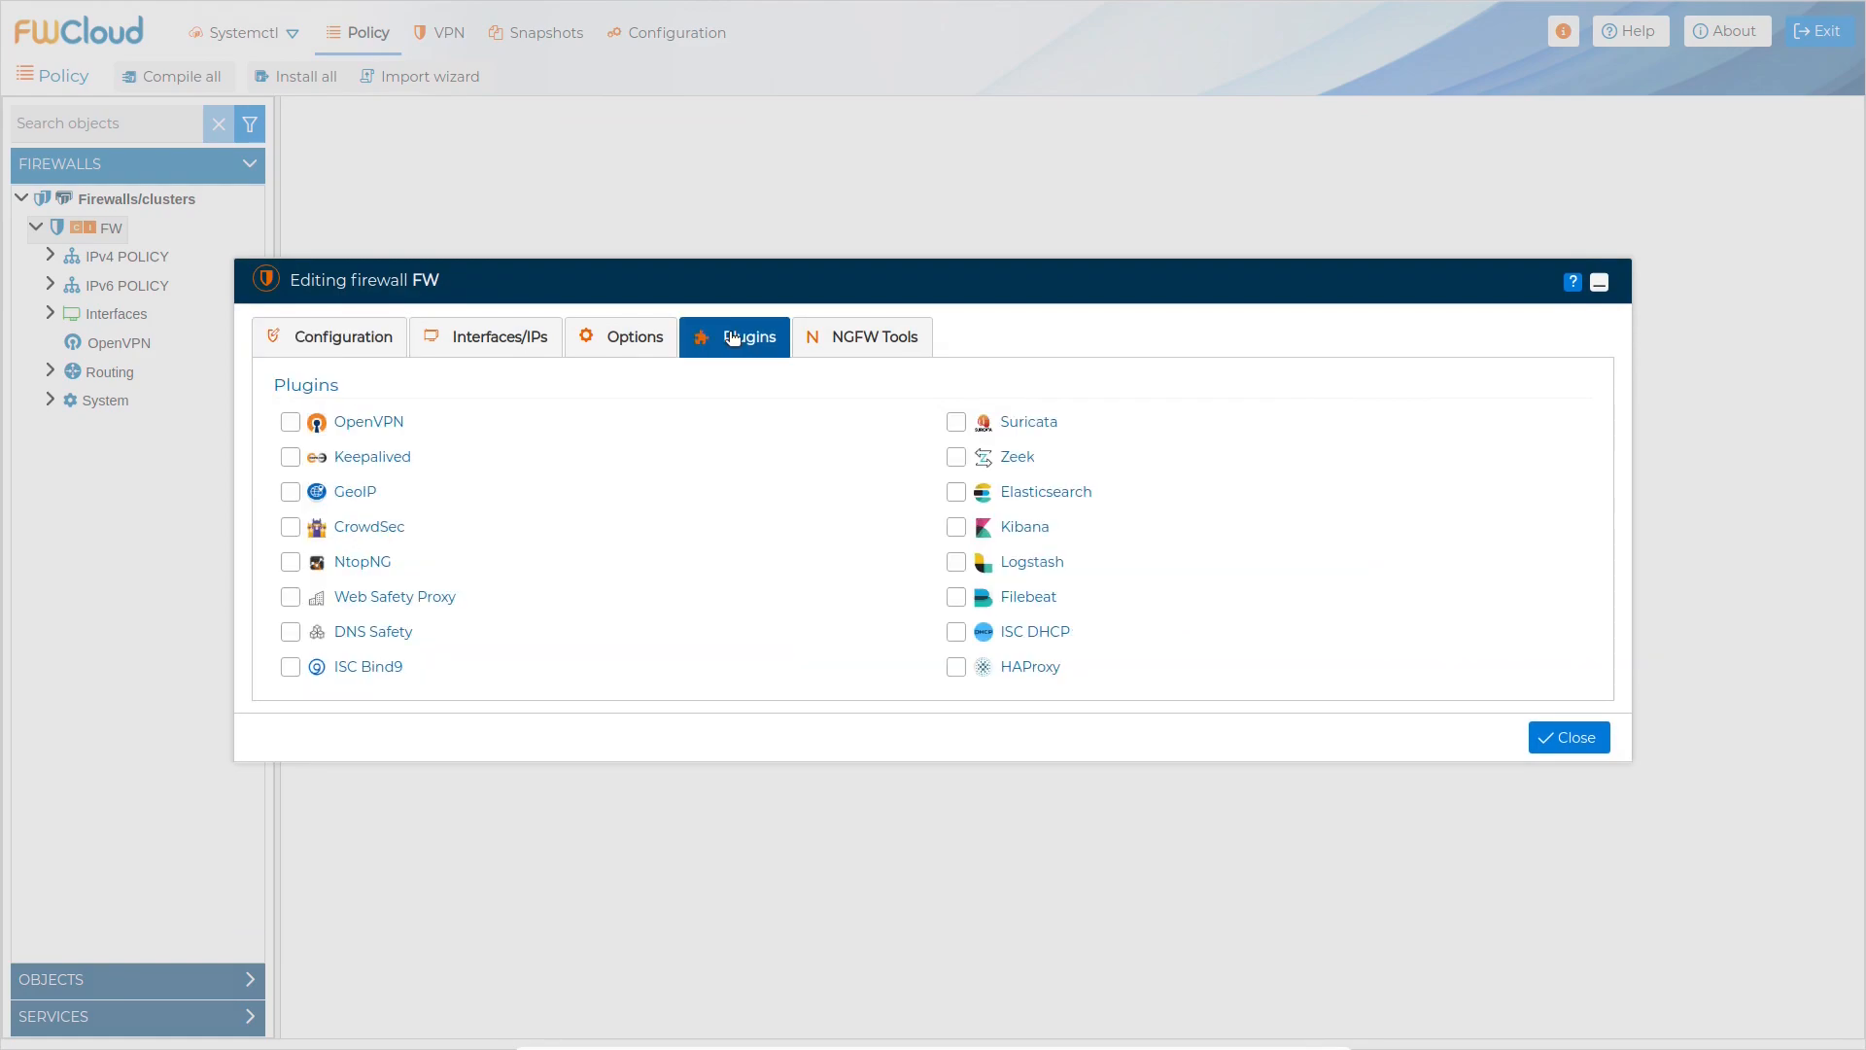
pyautogui.click(293, 423)
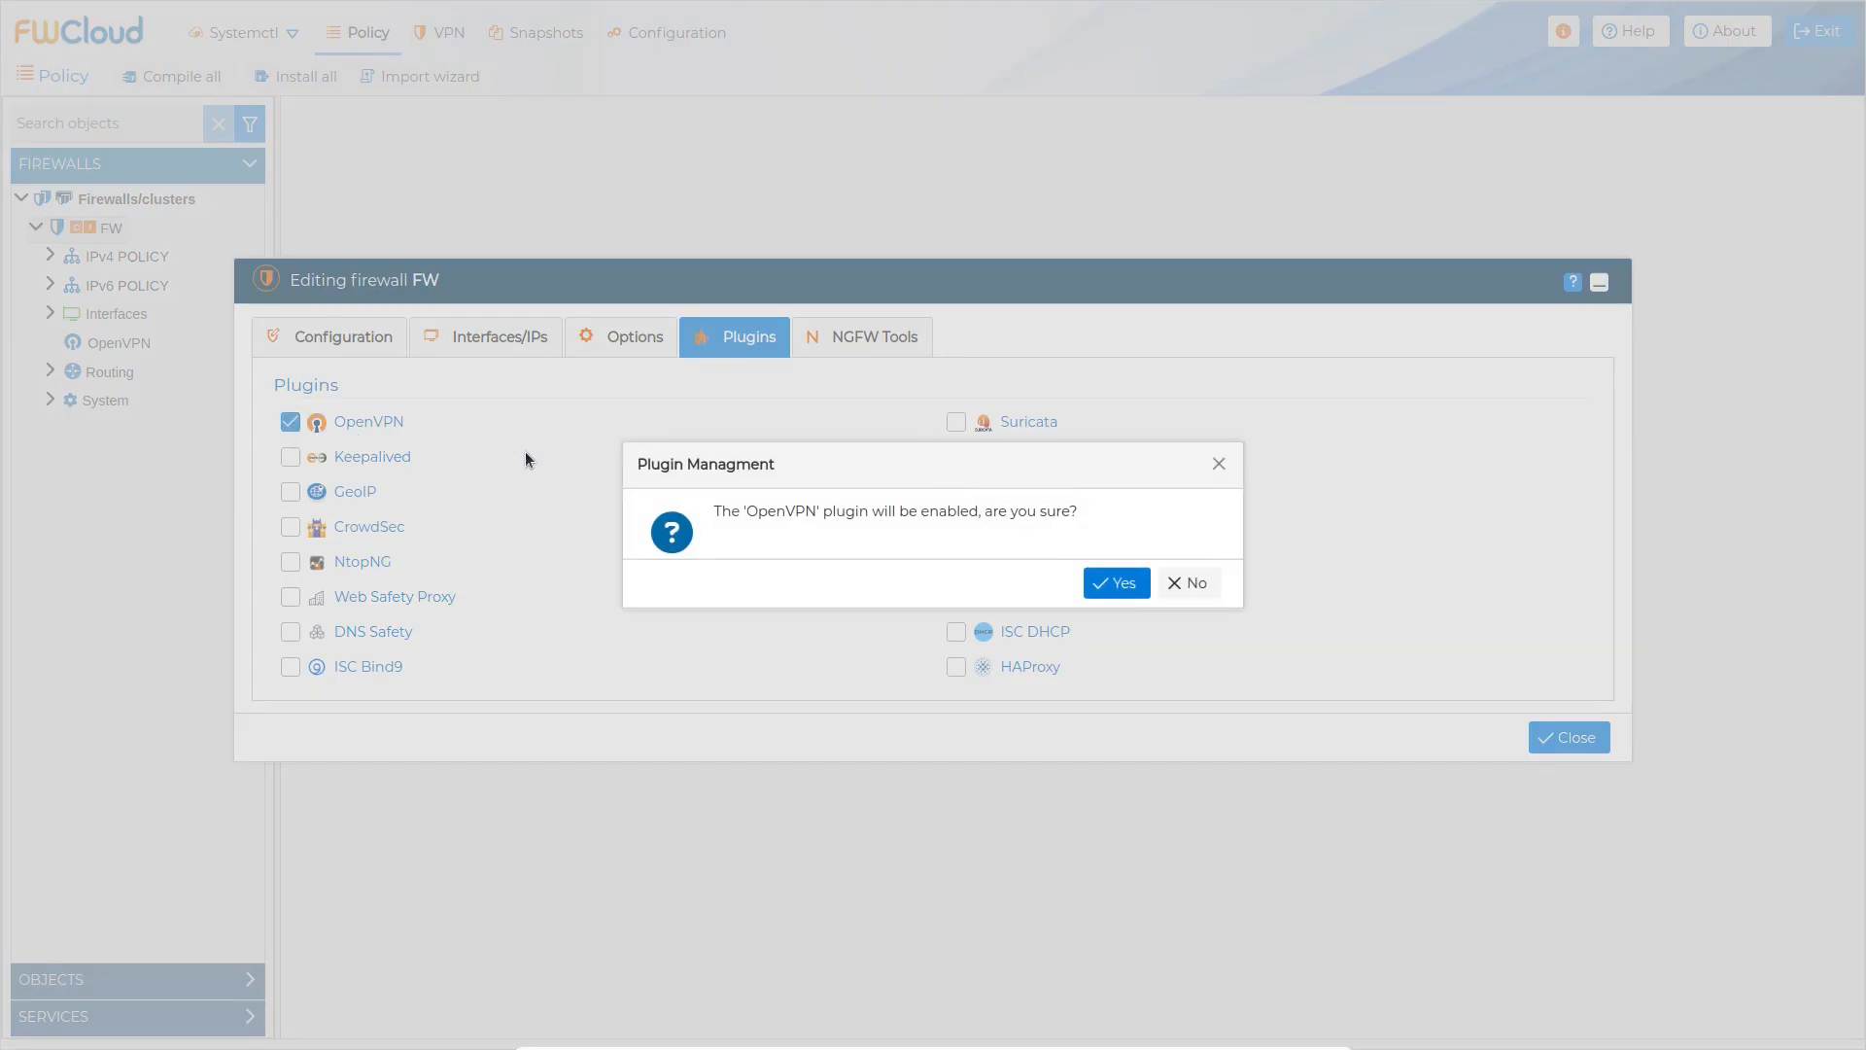
pyautogui.click(1115, 583)
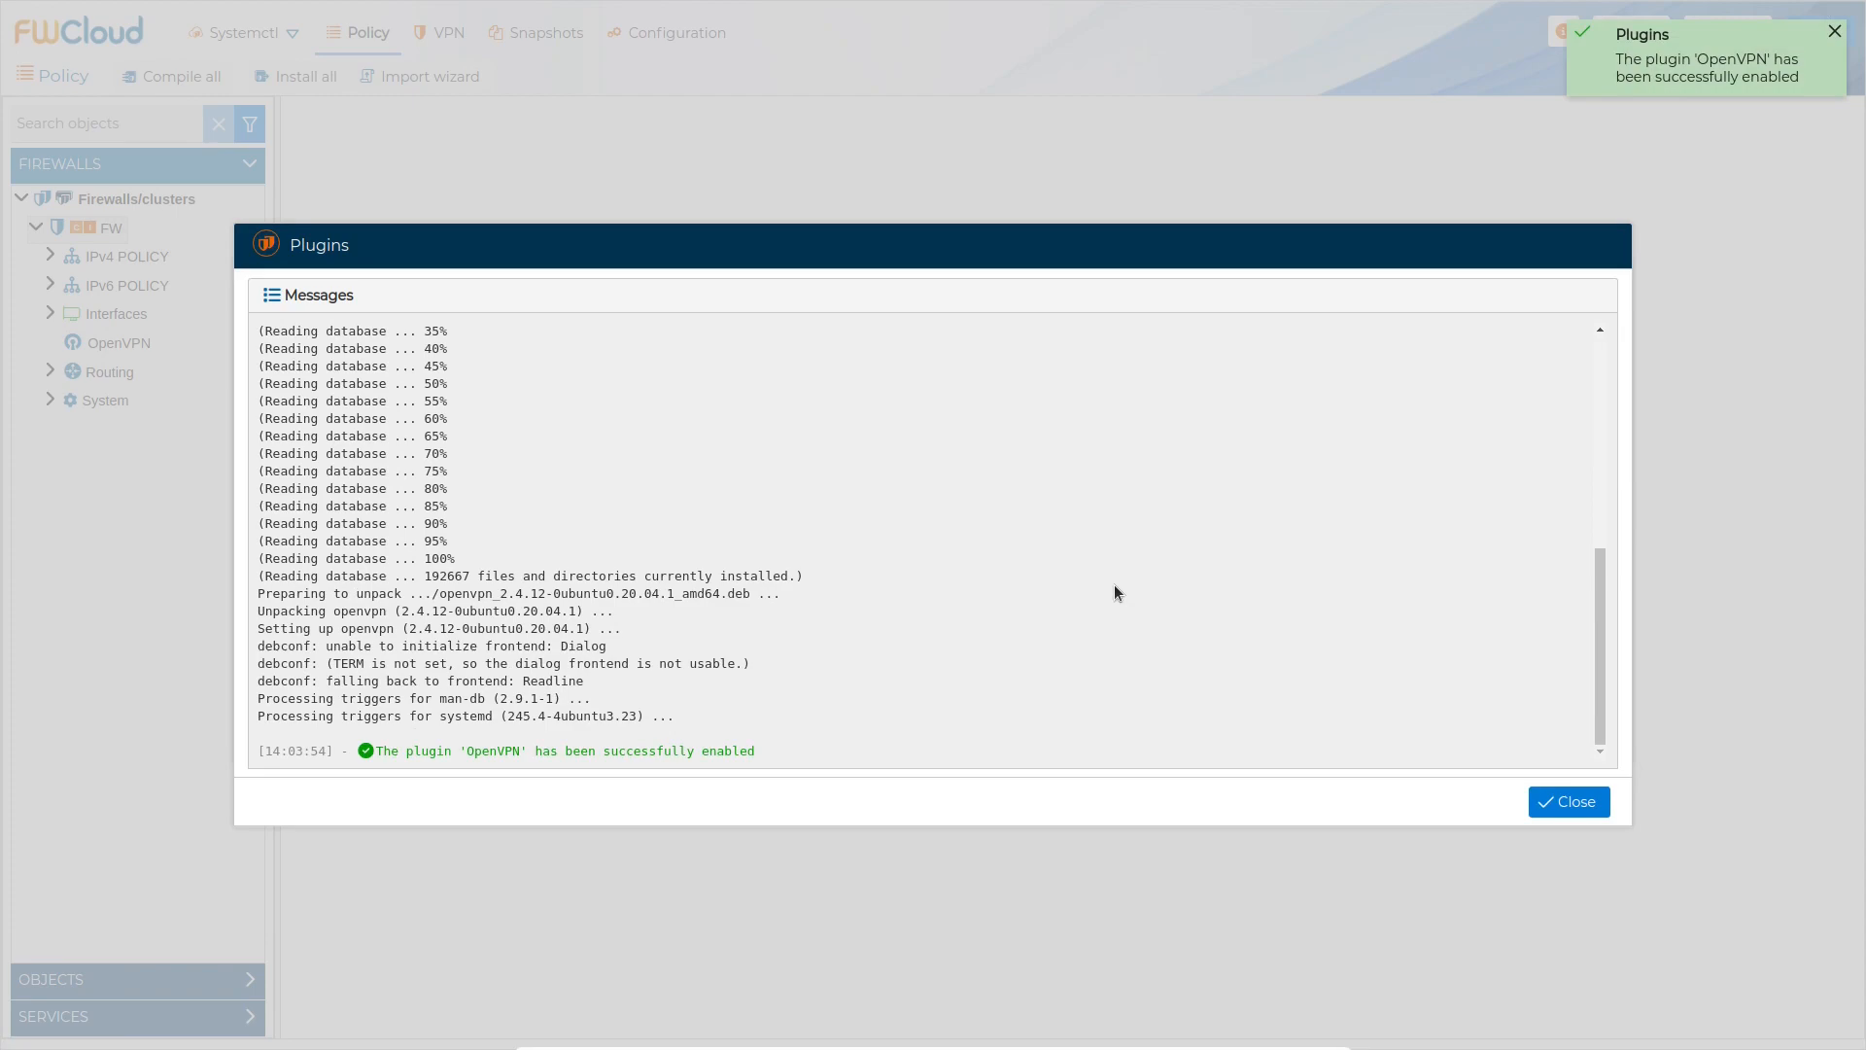
pyautogui.click(1580, 802)
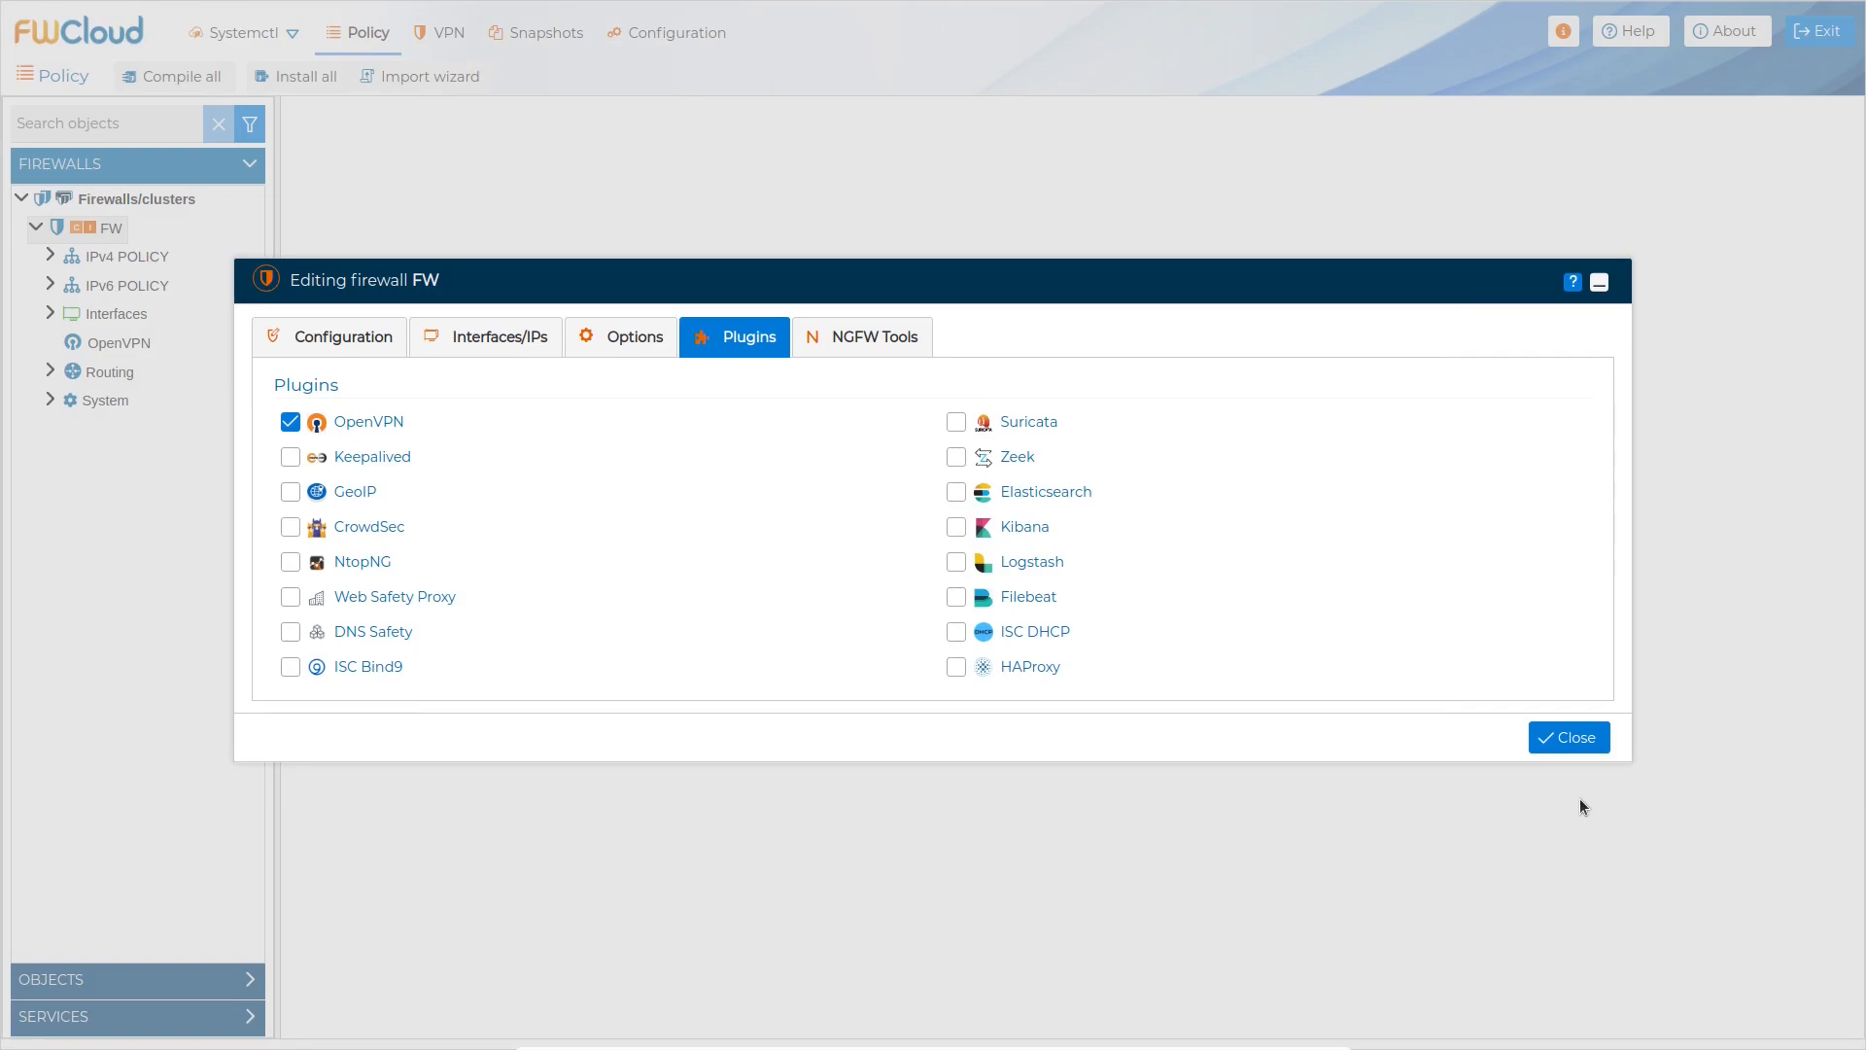
pyautogui.click(1570, 737)
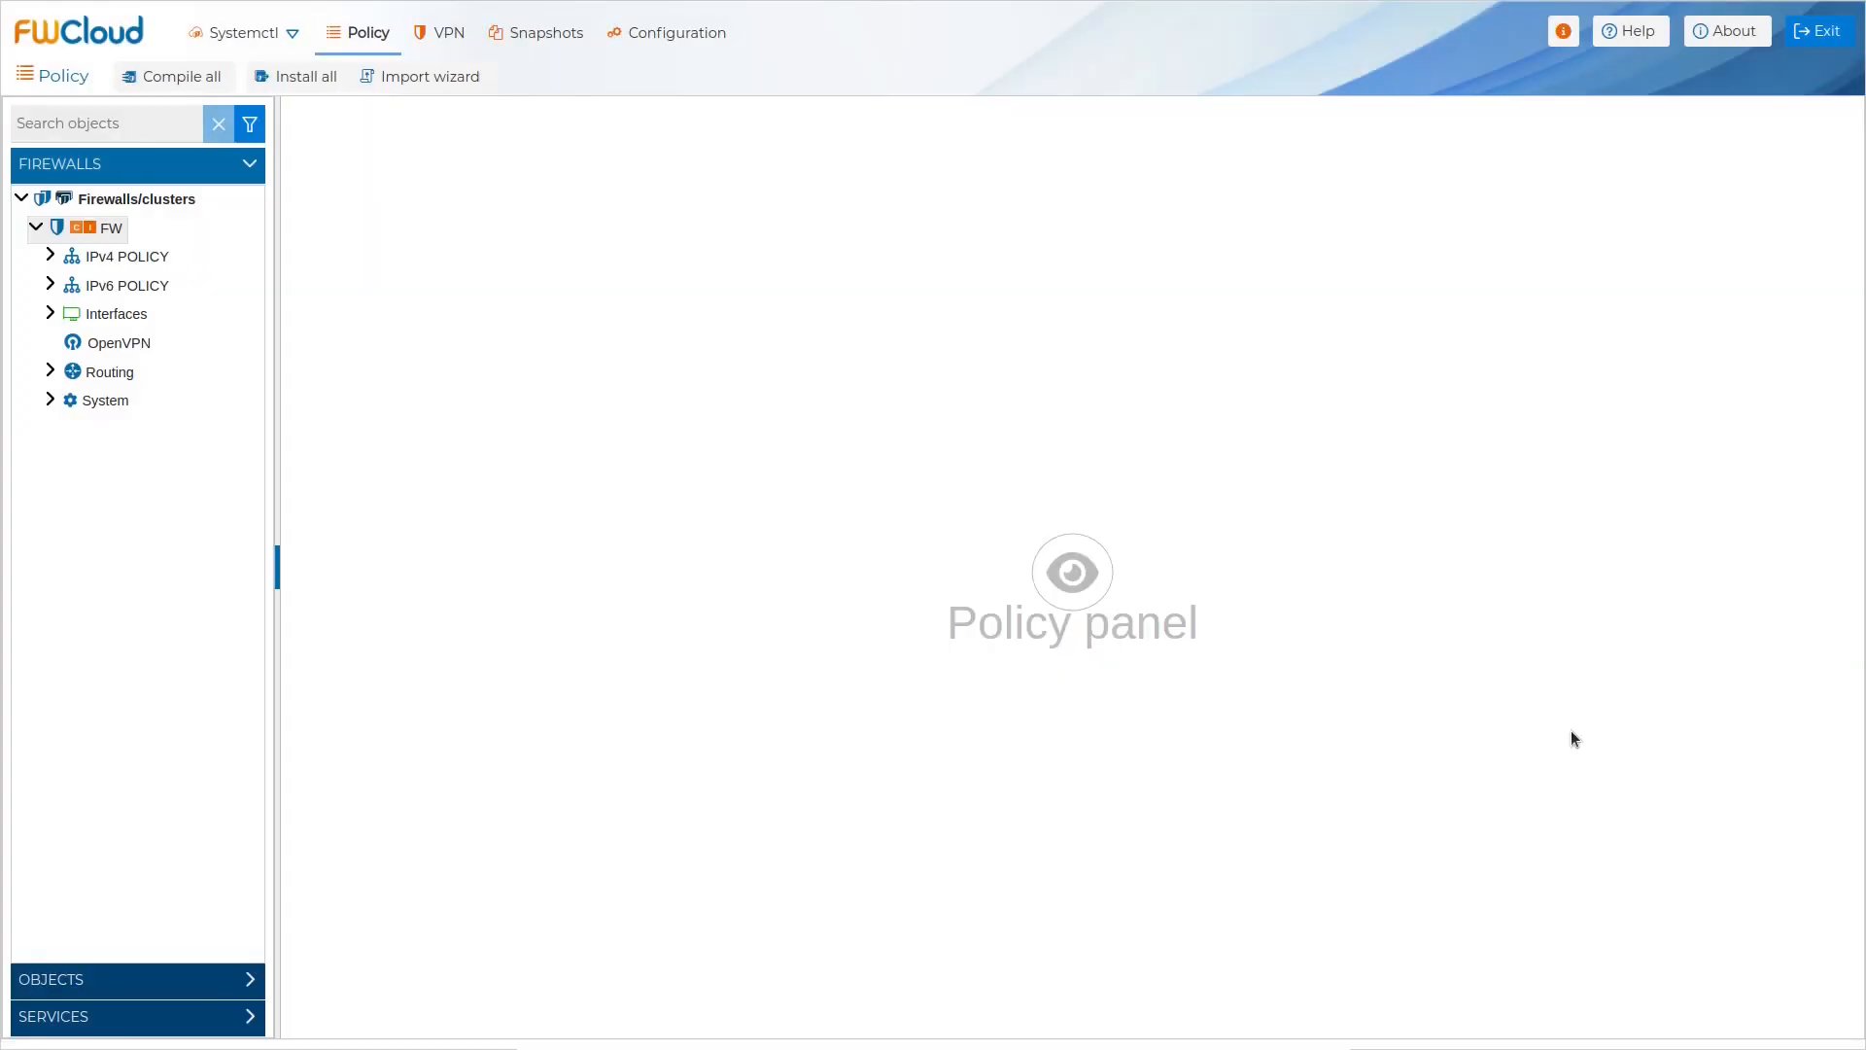
# Step: Create a new certificate authority named CA in the VPN section's public key infrastructure
pyautogui.click(439, 41)
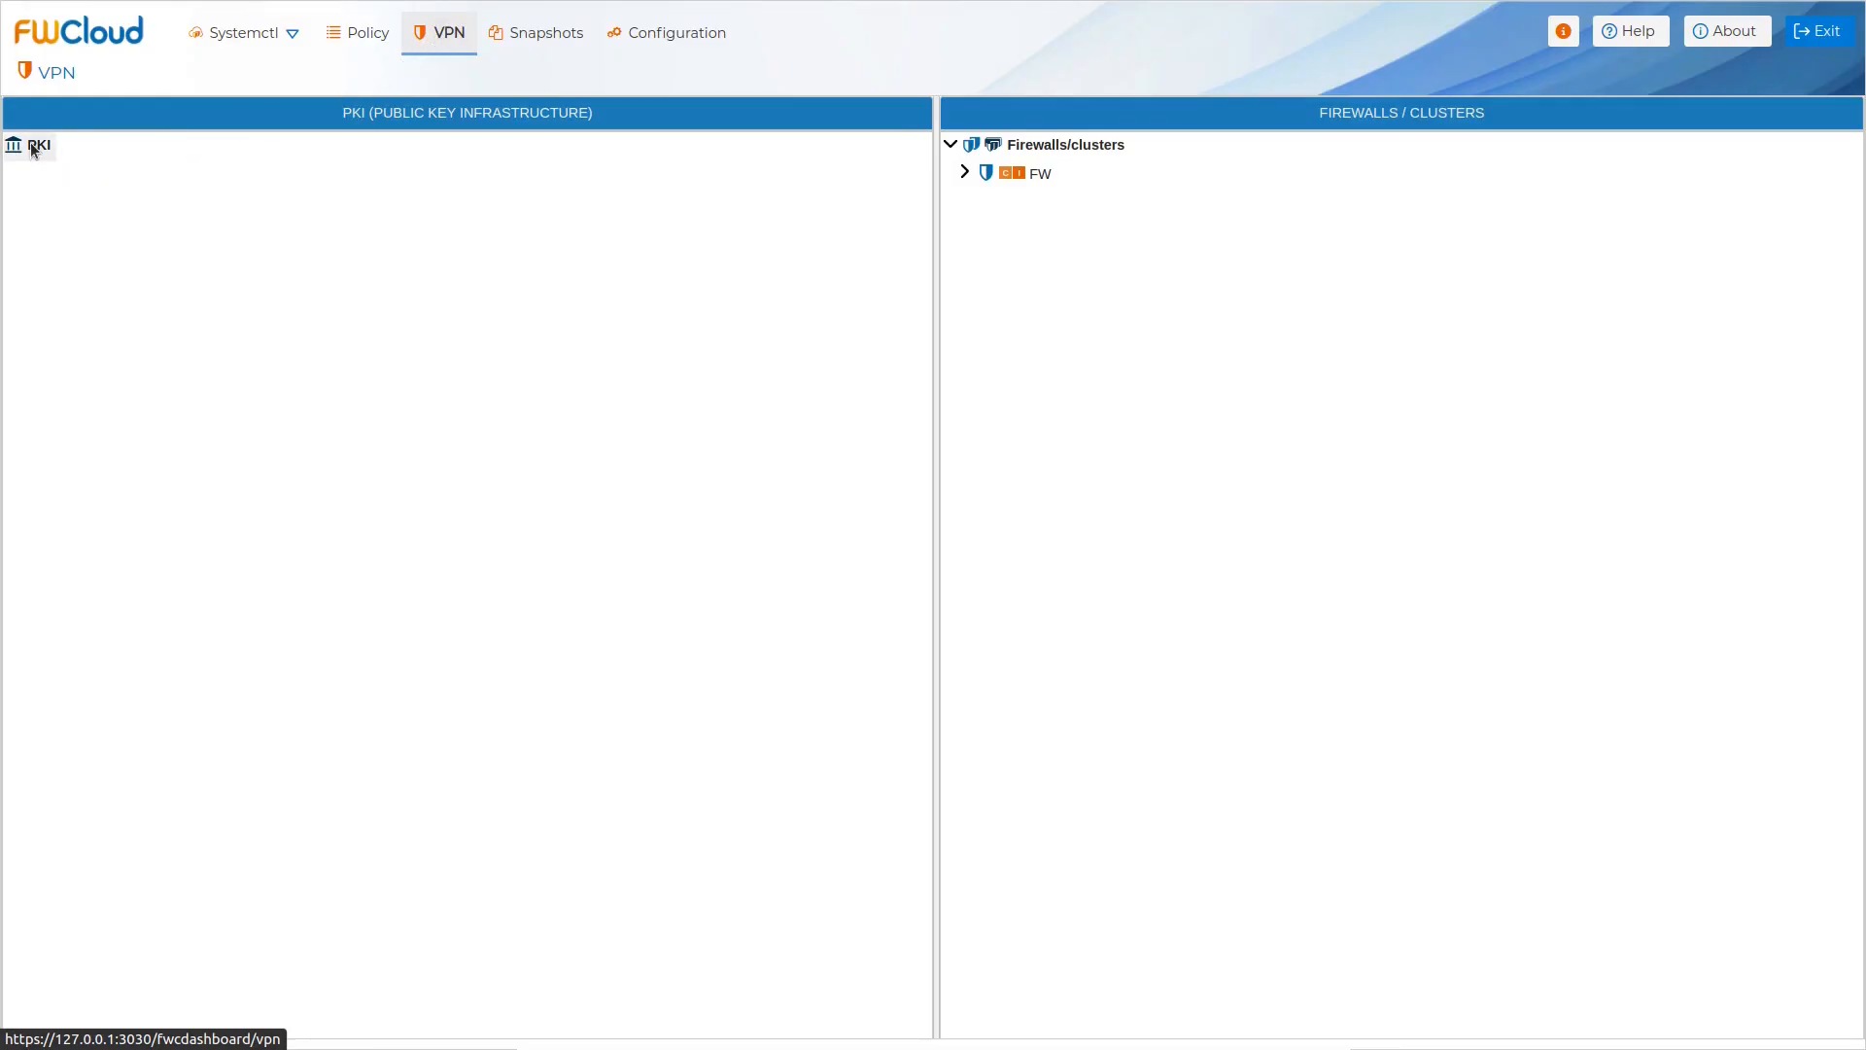
pyautogui.rightClick(32, 149)
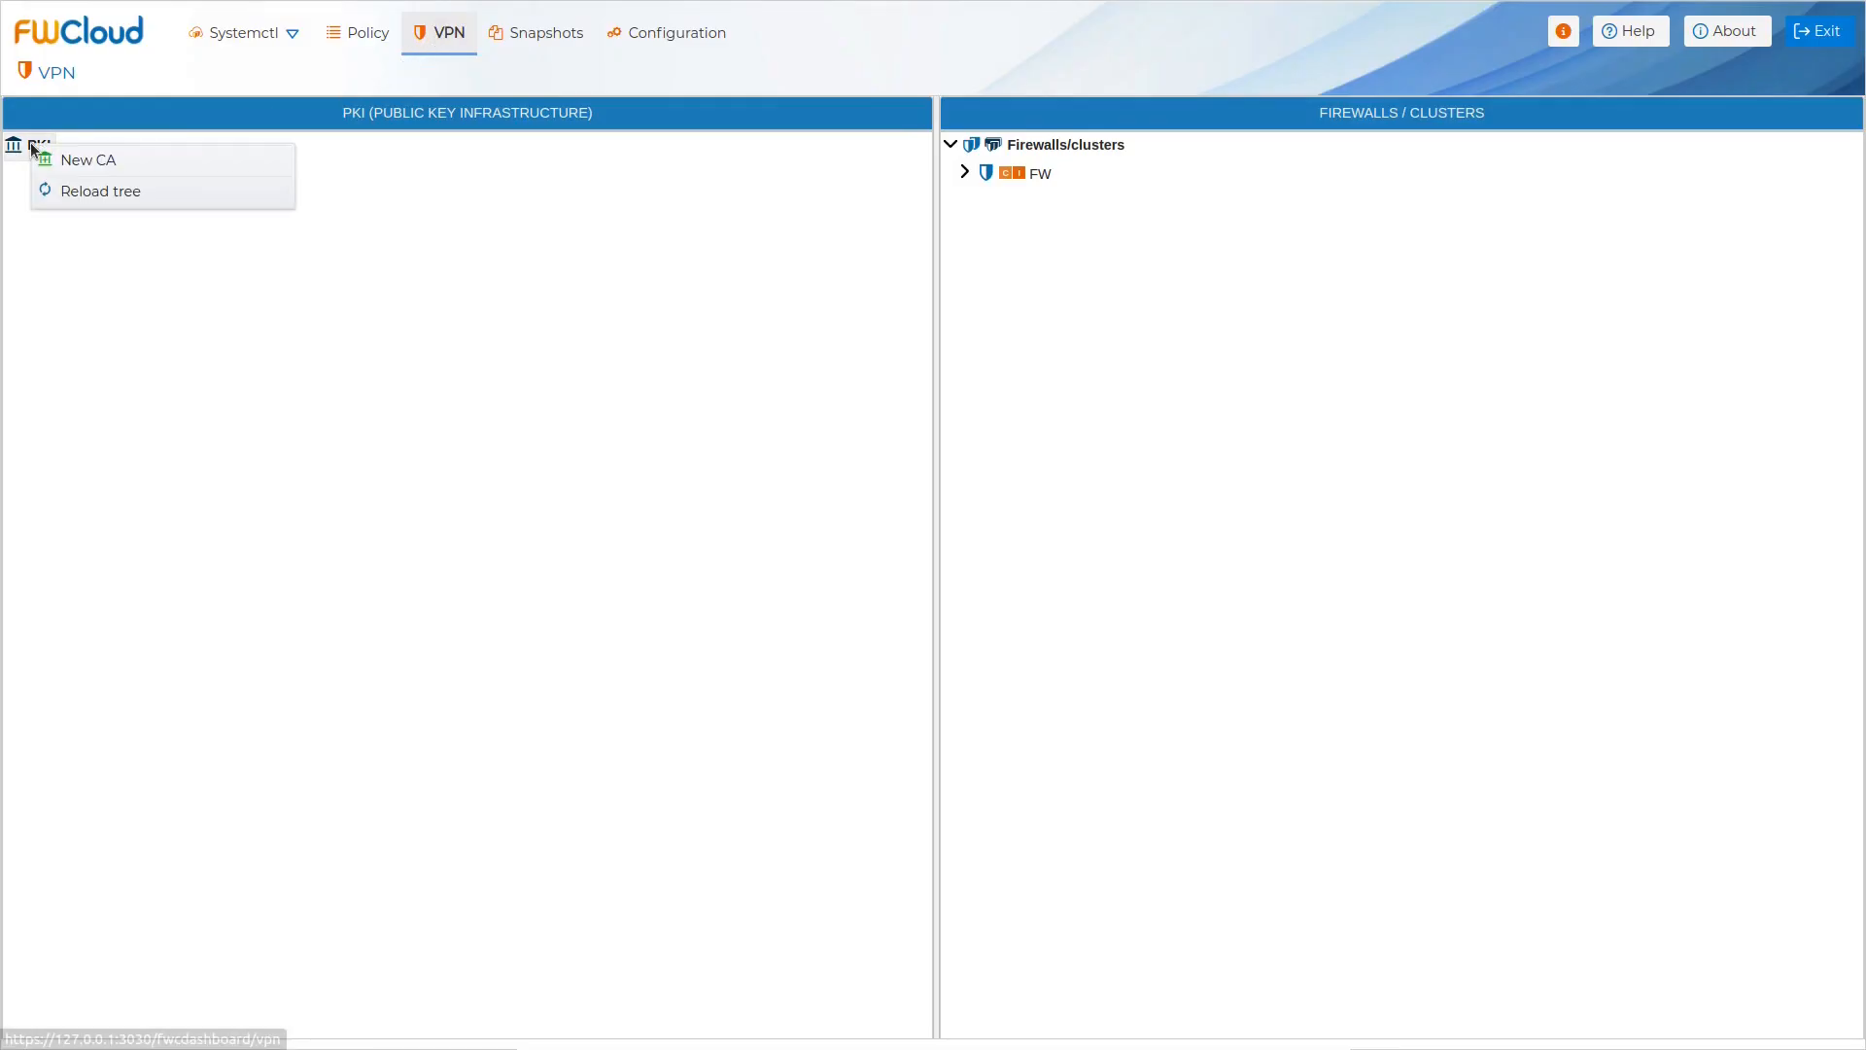
pyautogui.click(90, 166)
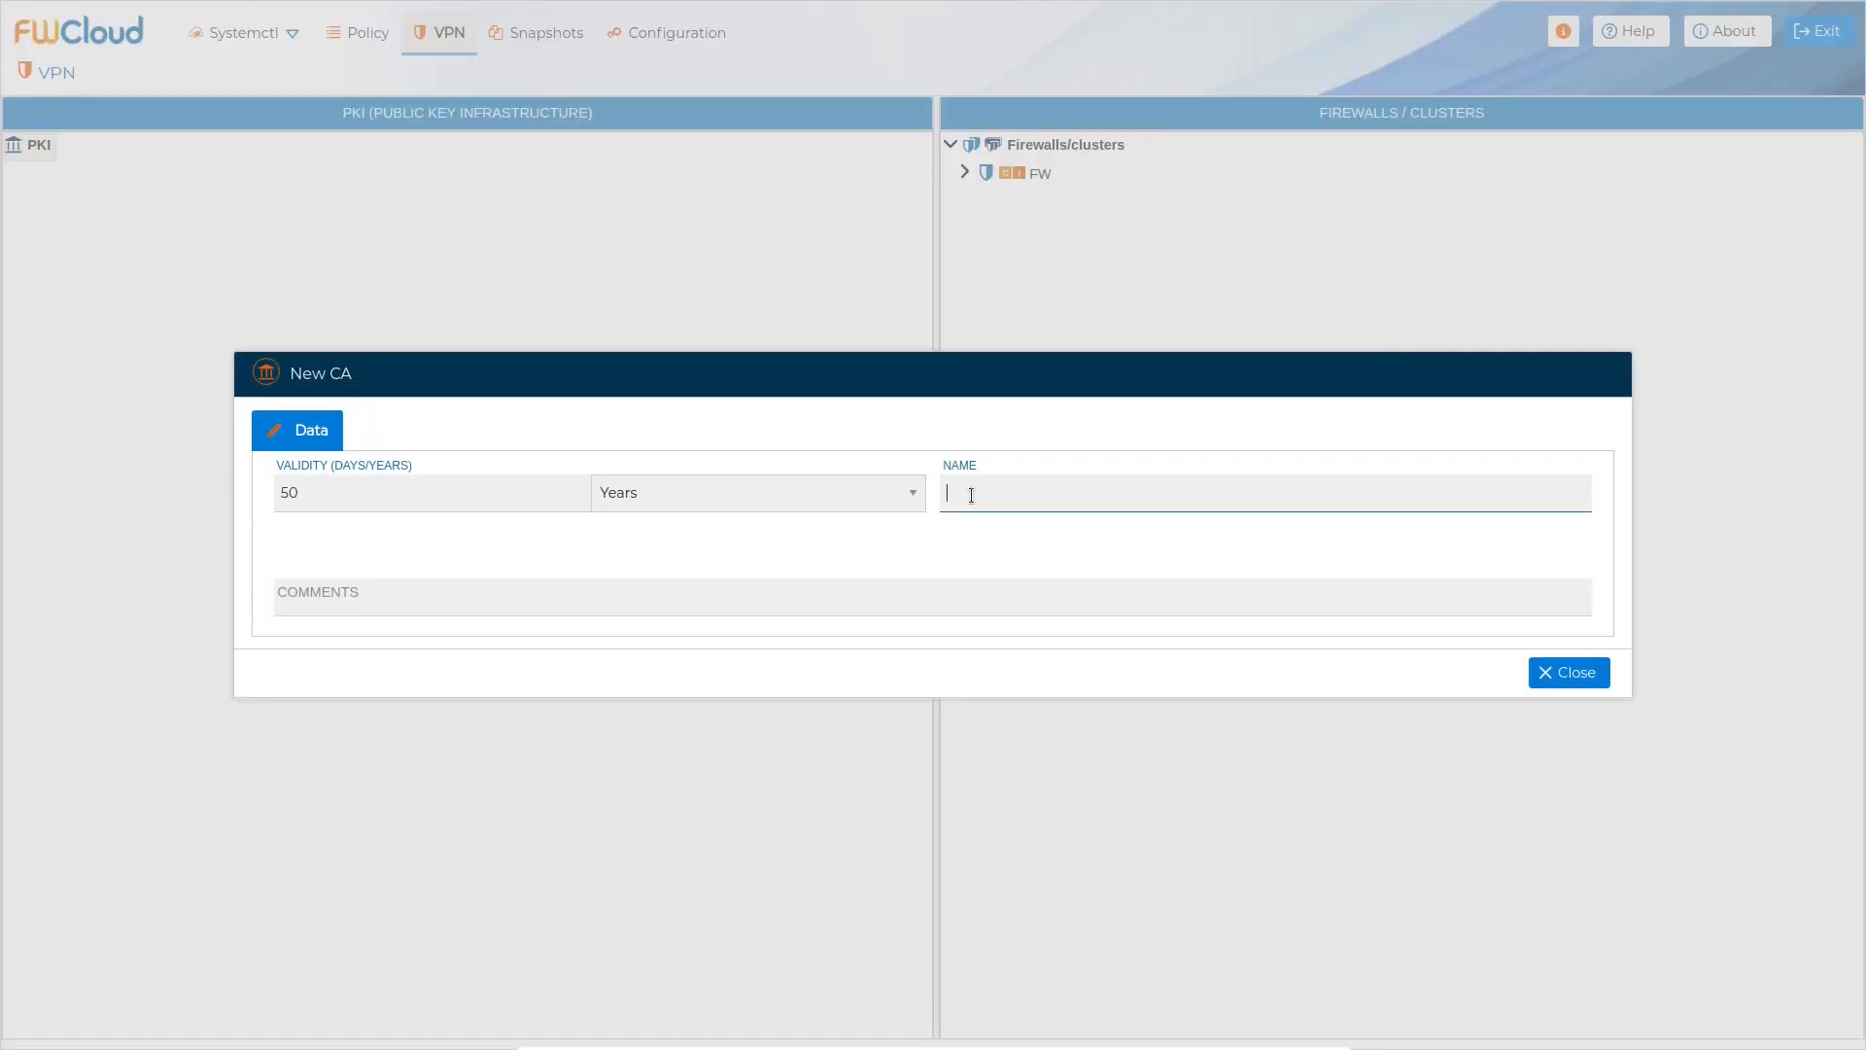
pyautogui.write('CA')
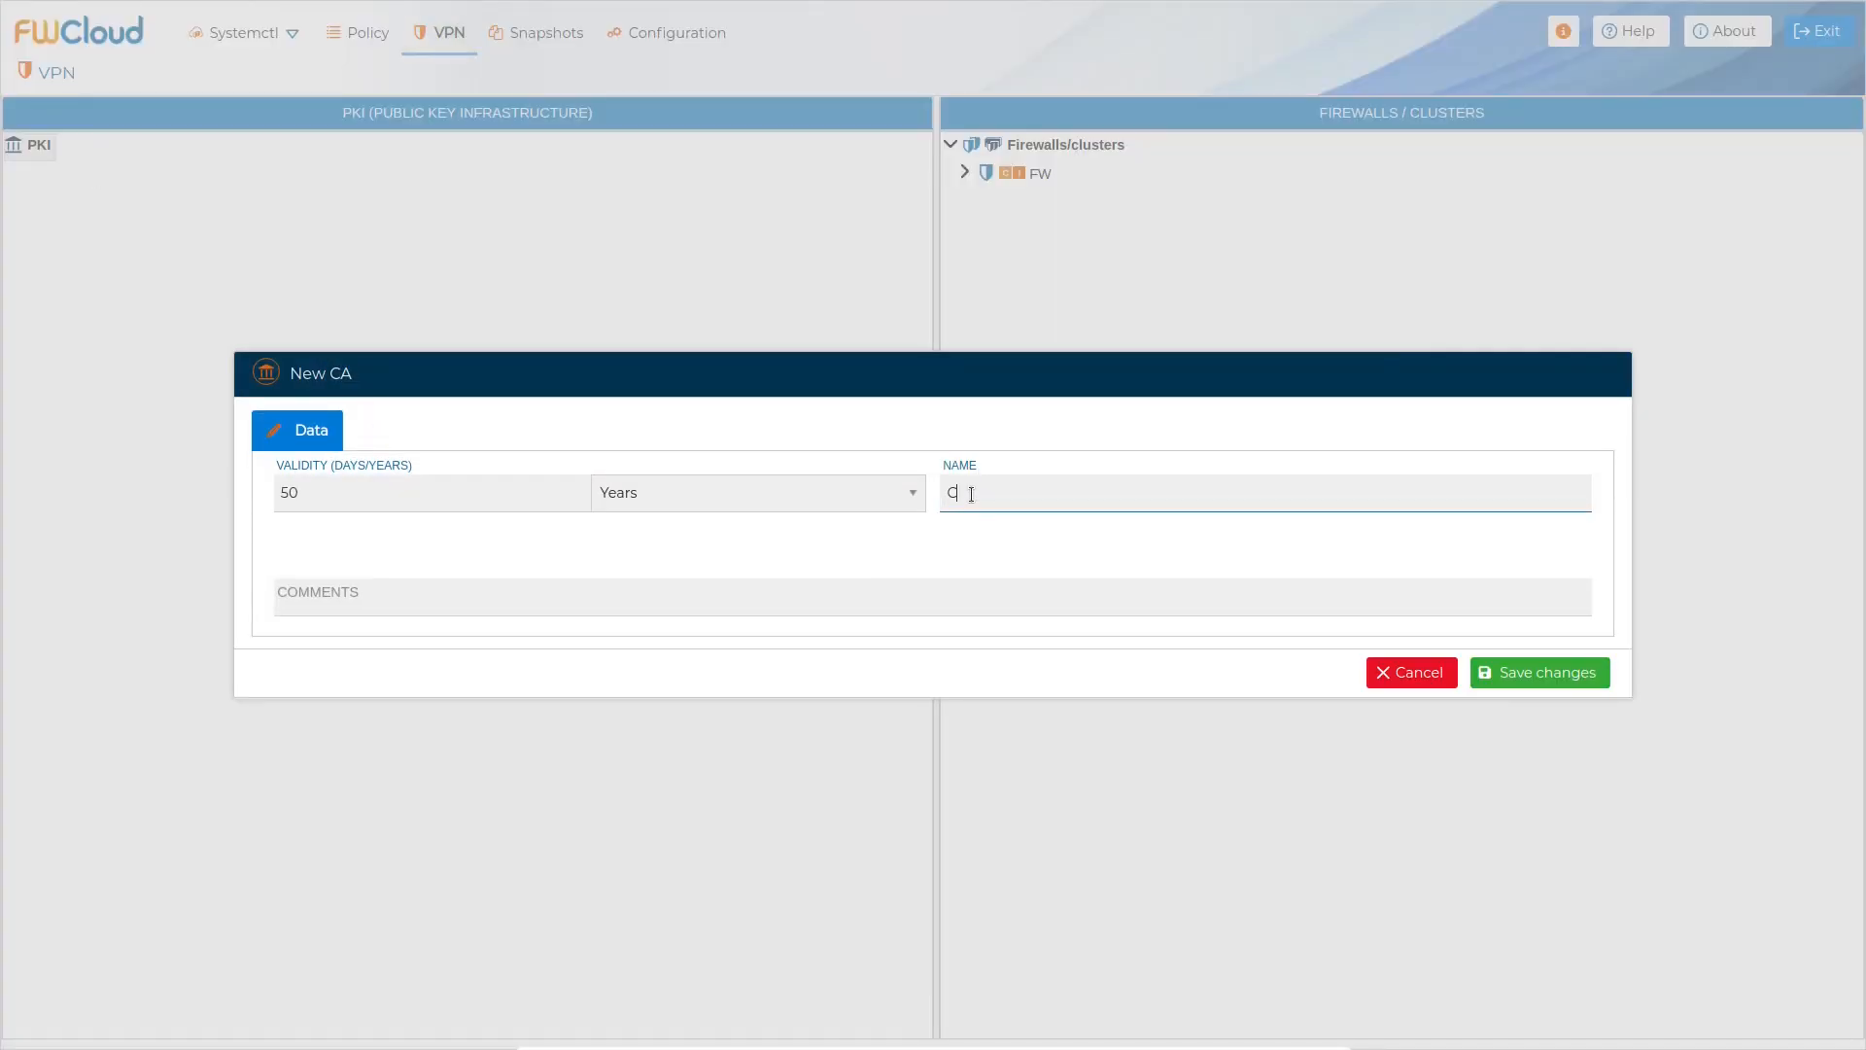
pyautogui.click(1584, 670)
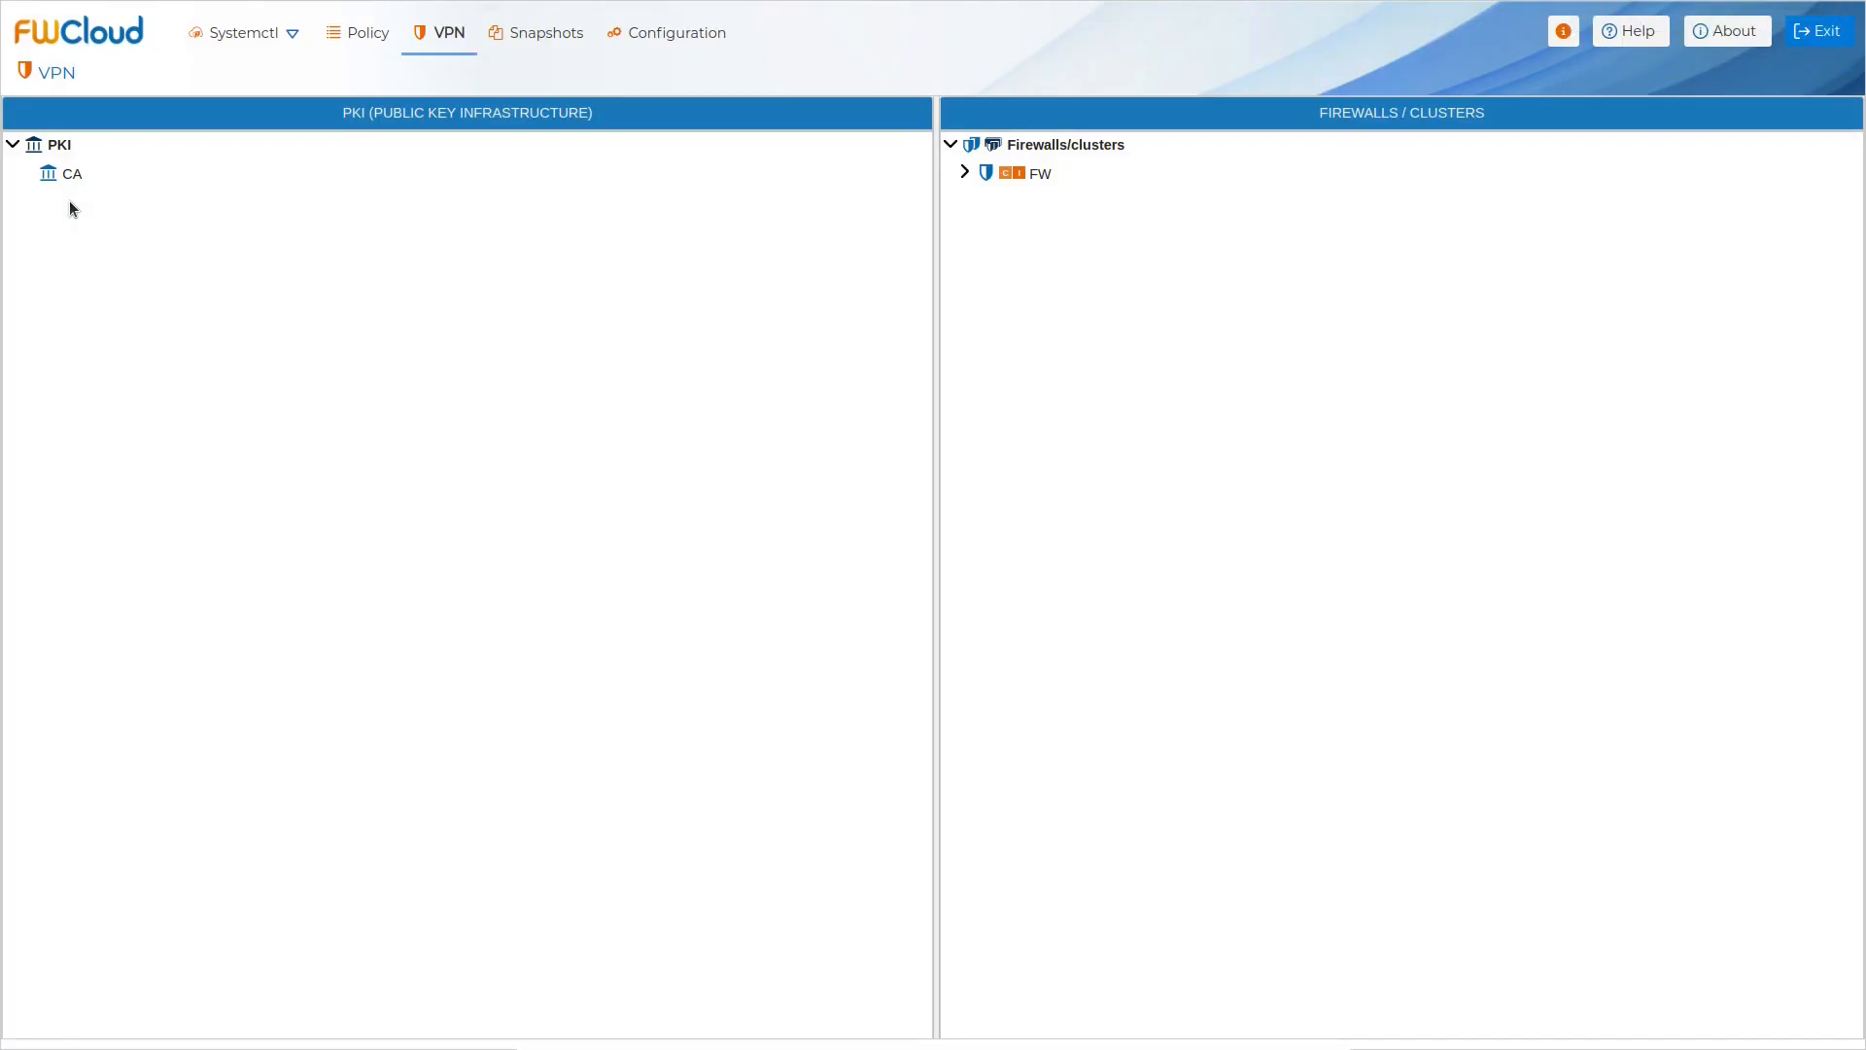
# Step: Create a certificate of type Server named "Server" under the authority CA
pyautogui.rightClick(76, 175)
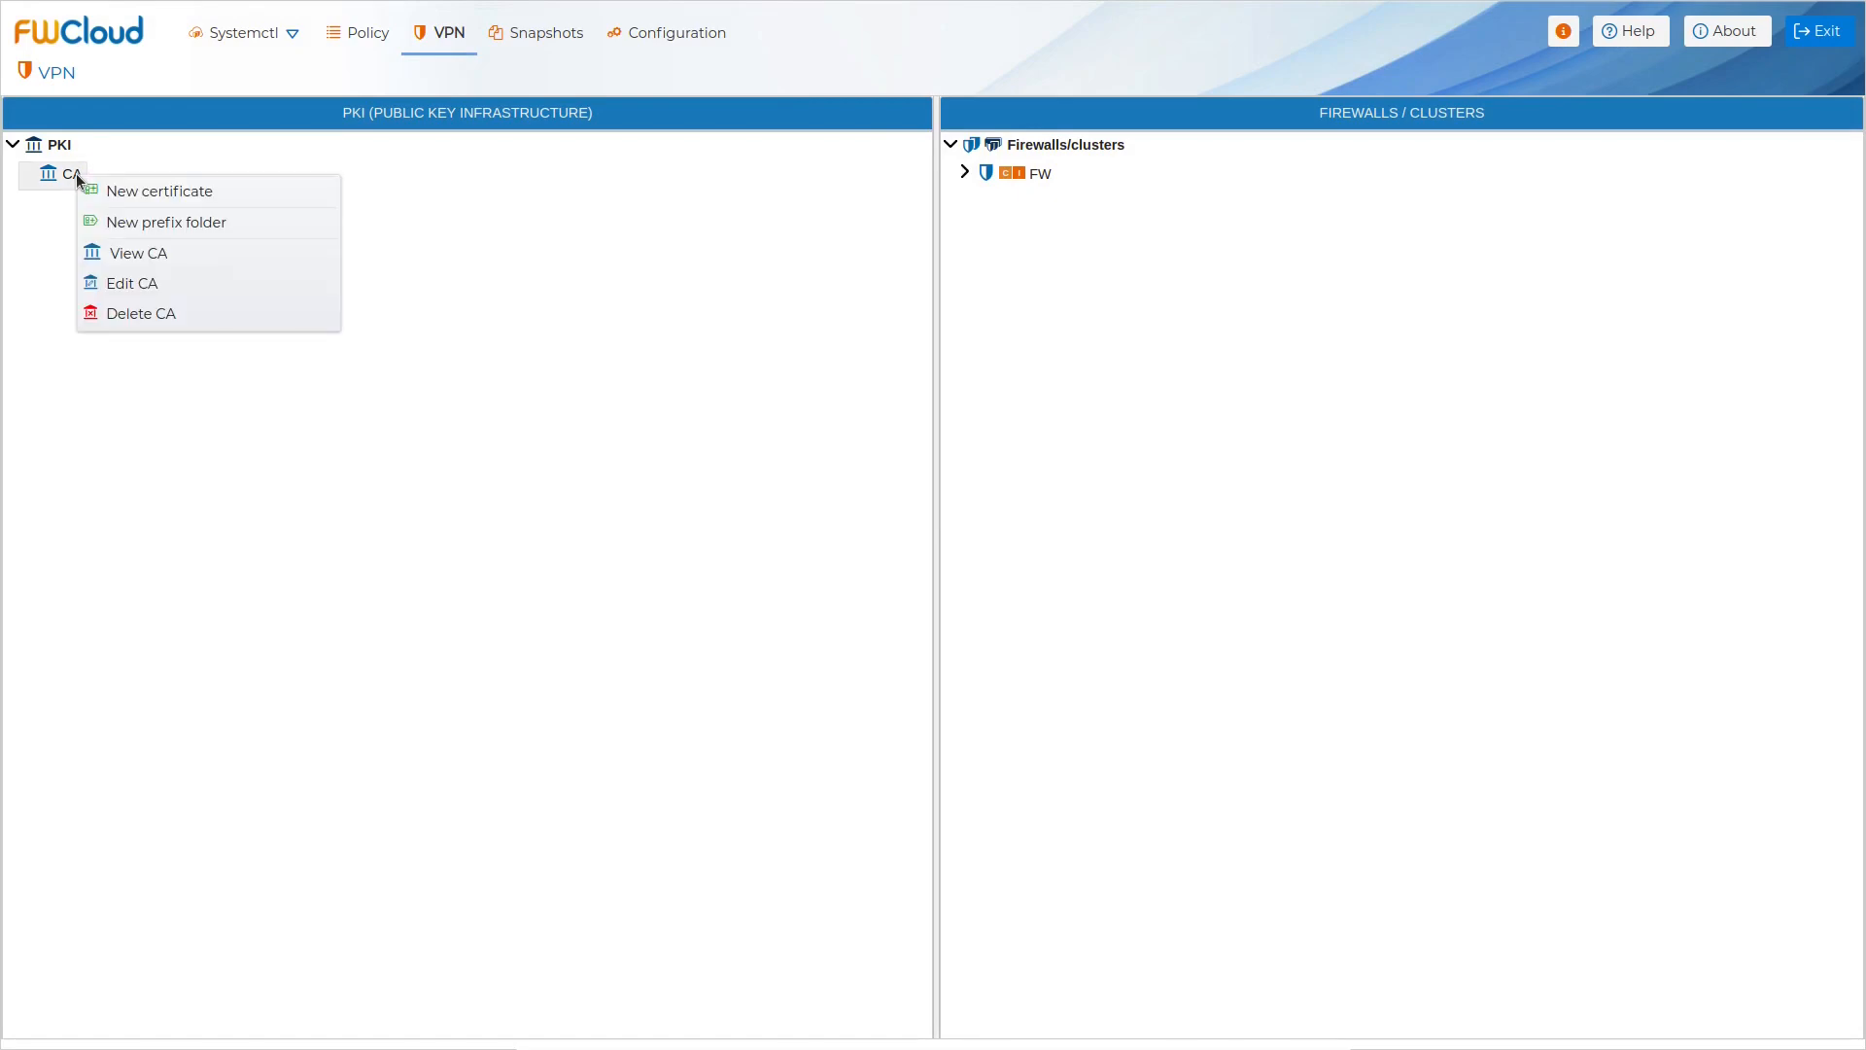
pyautogui.click(196, 197)
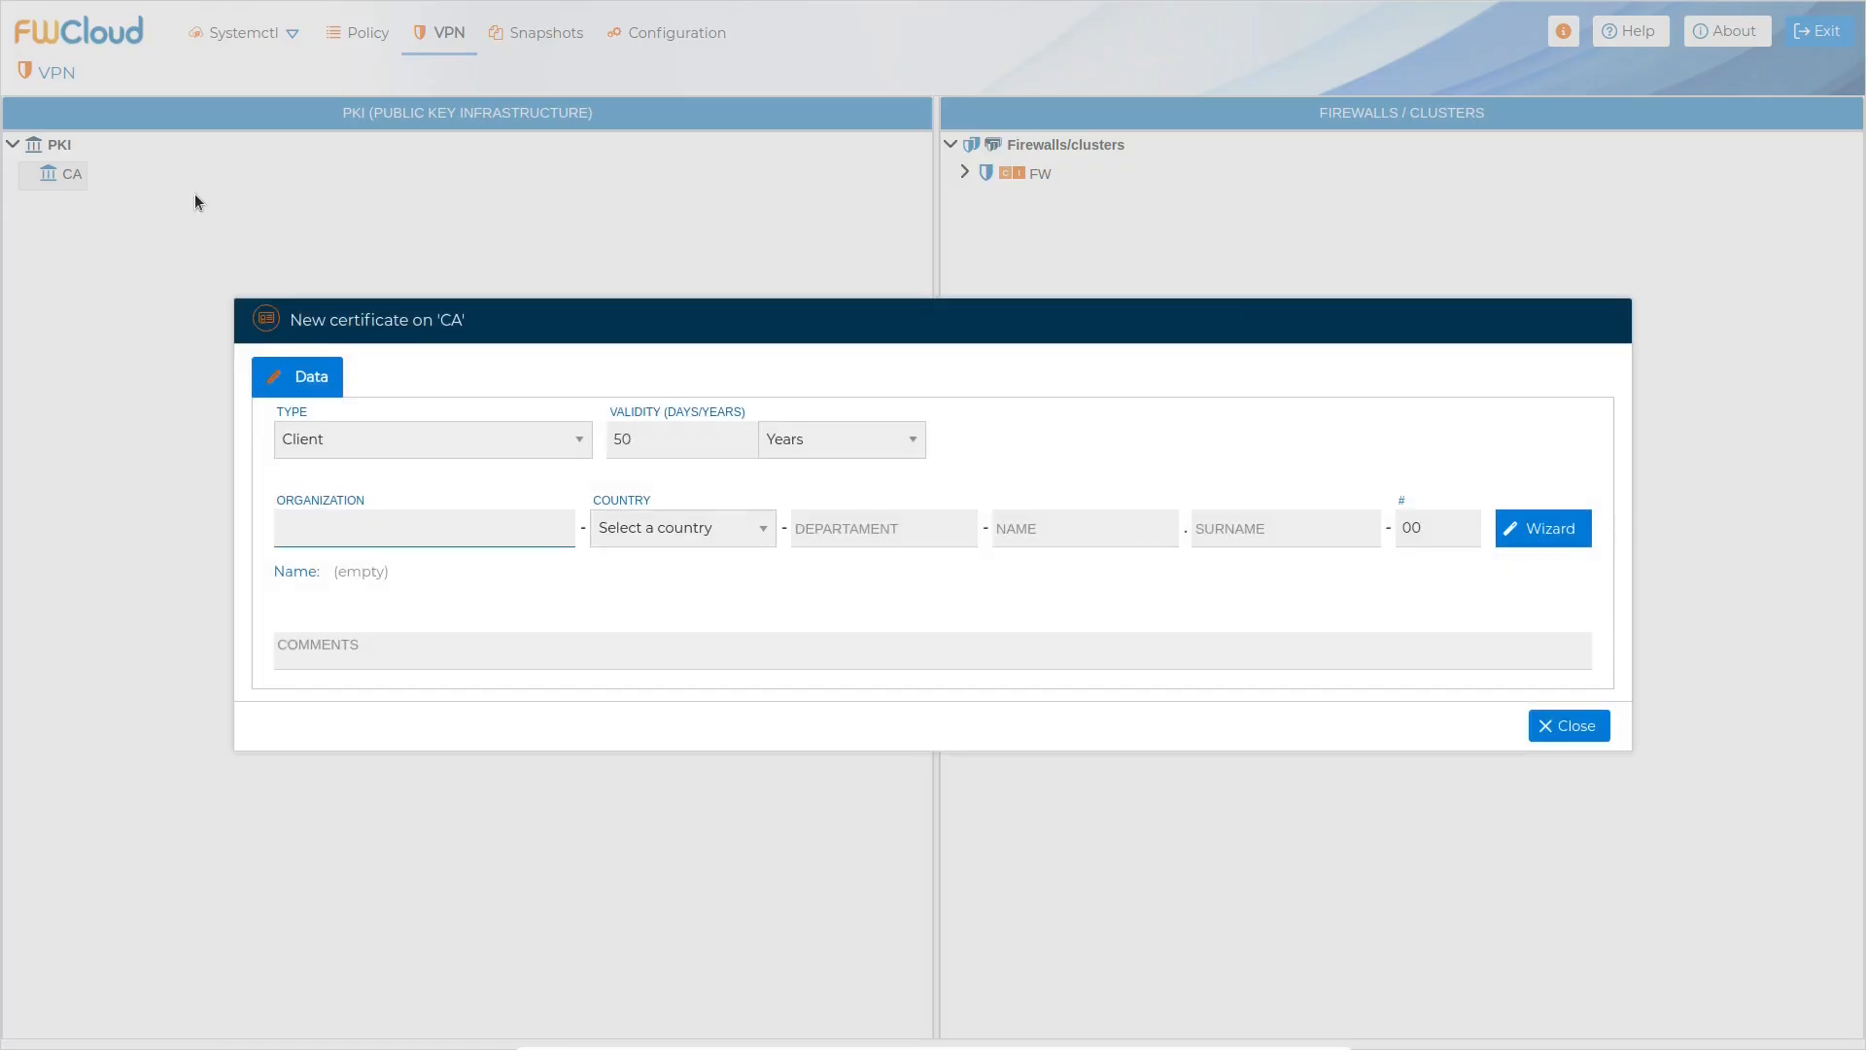
pyautogui.click(474, 433)
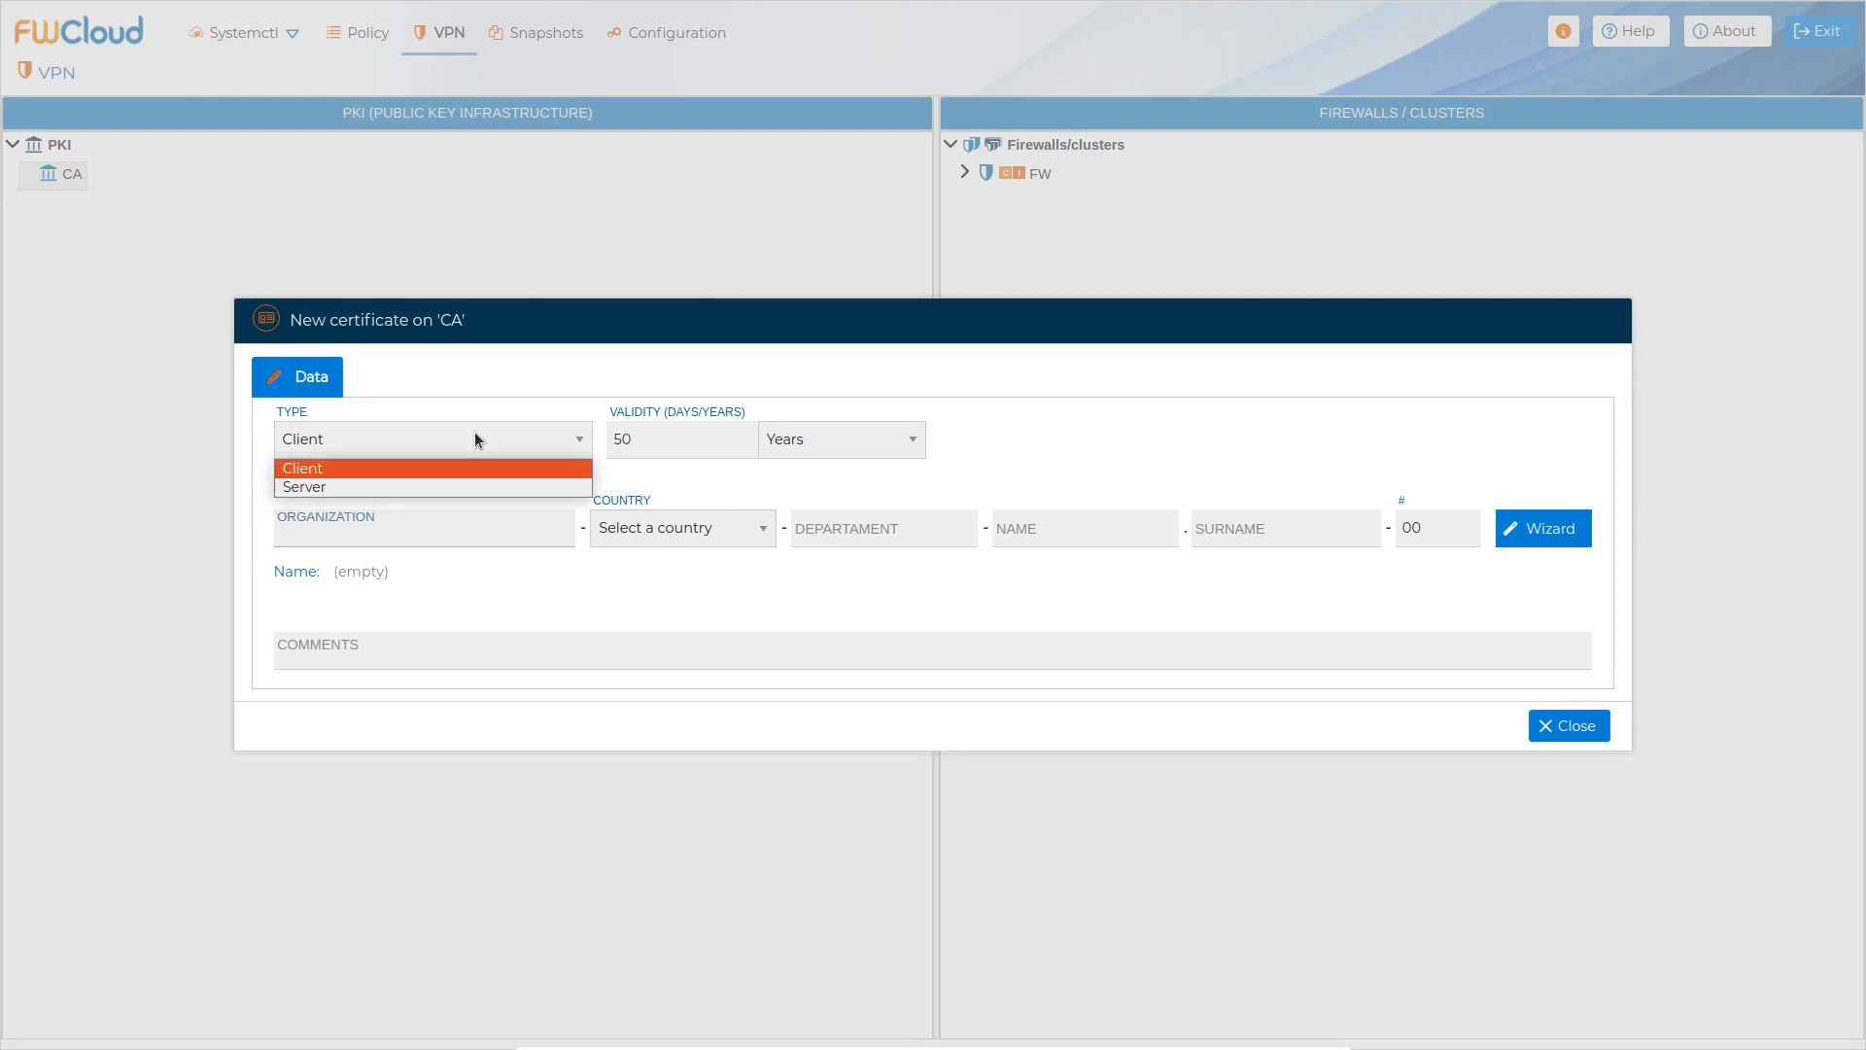
pyautogui.click(417, 481)
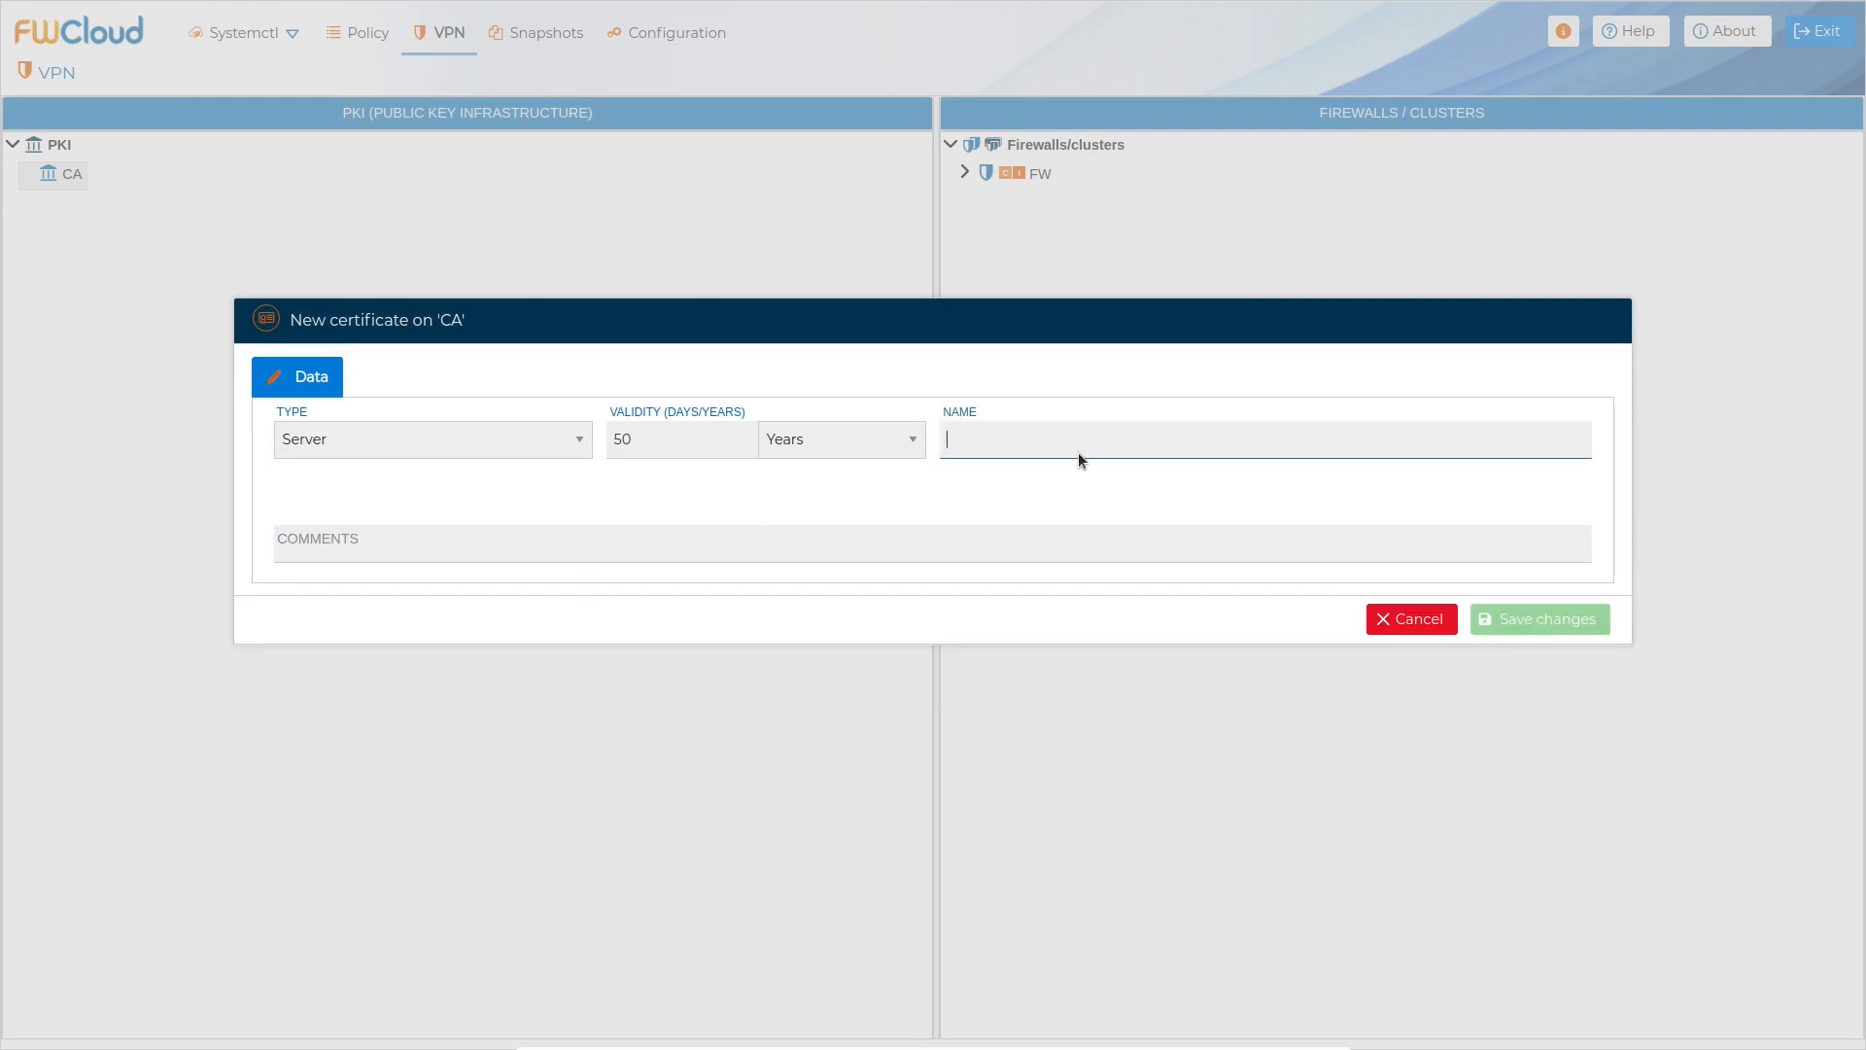
pyautogui.write('Server')
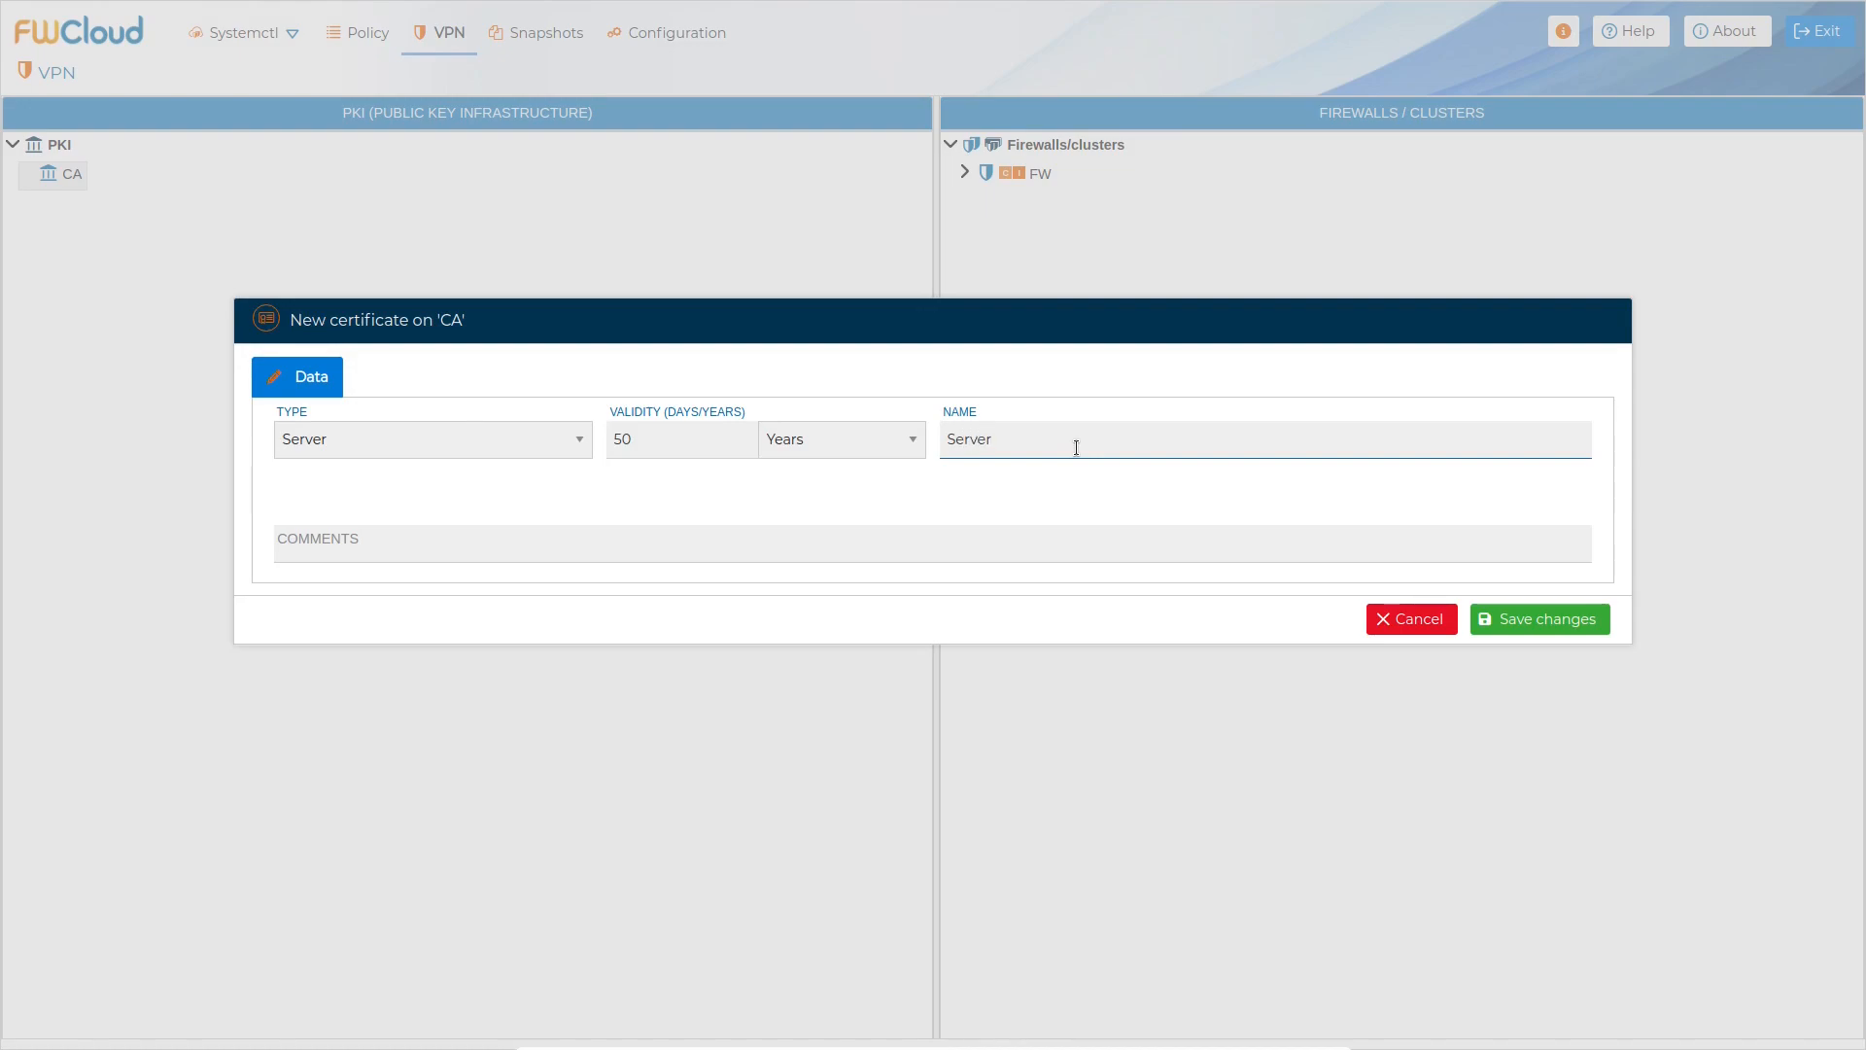
pyautogui.press('Return')
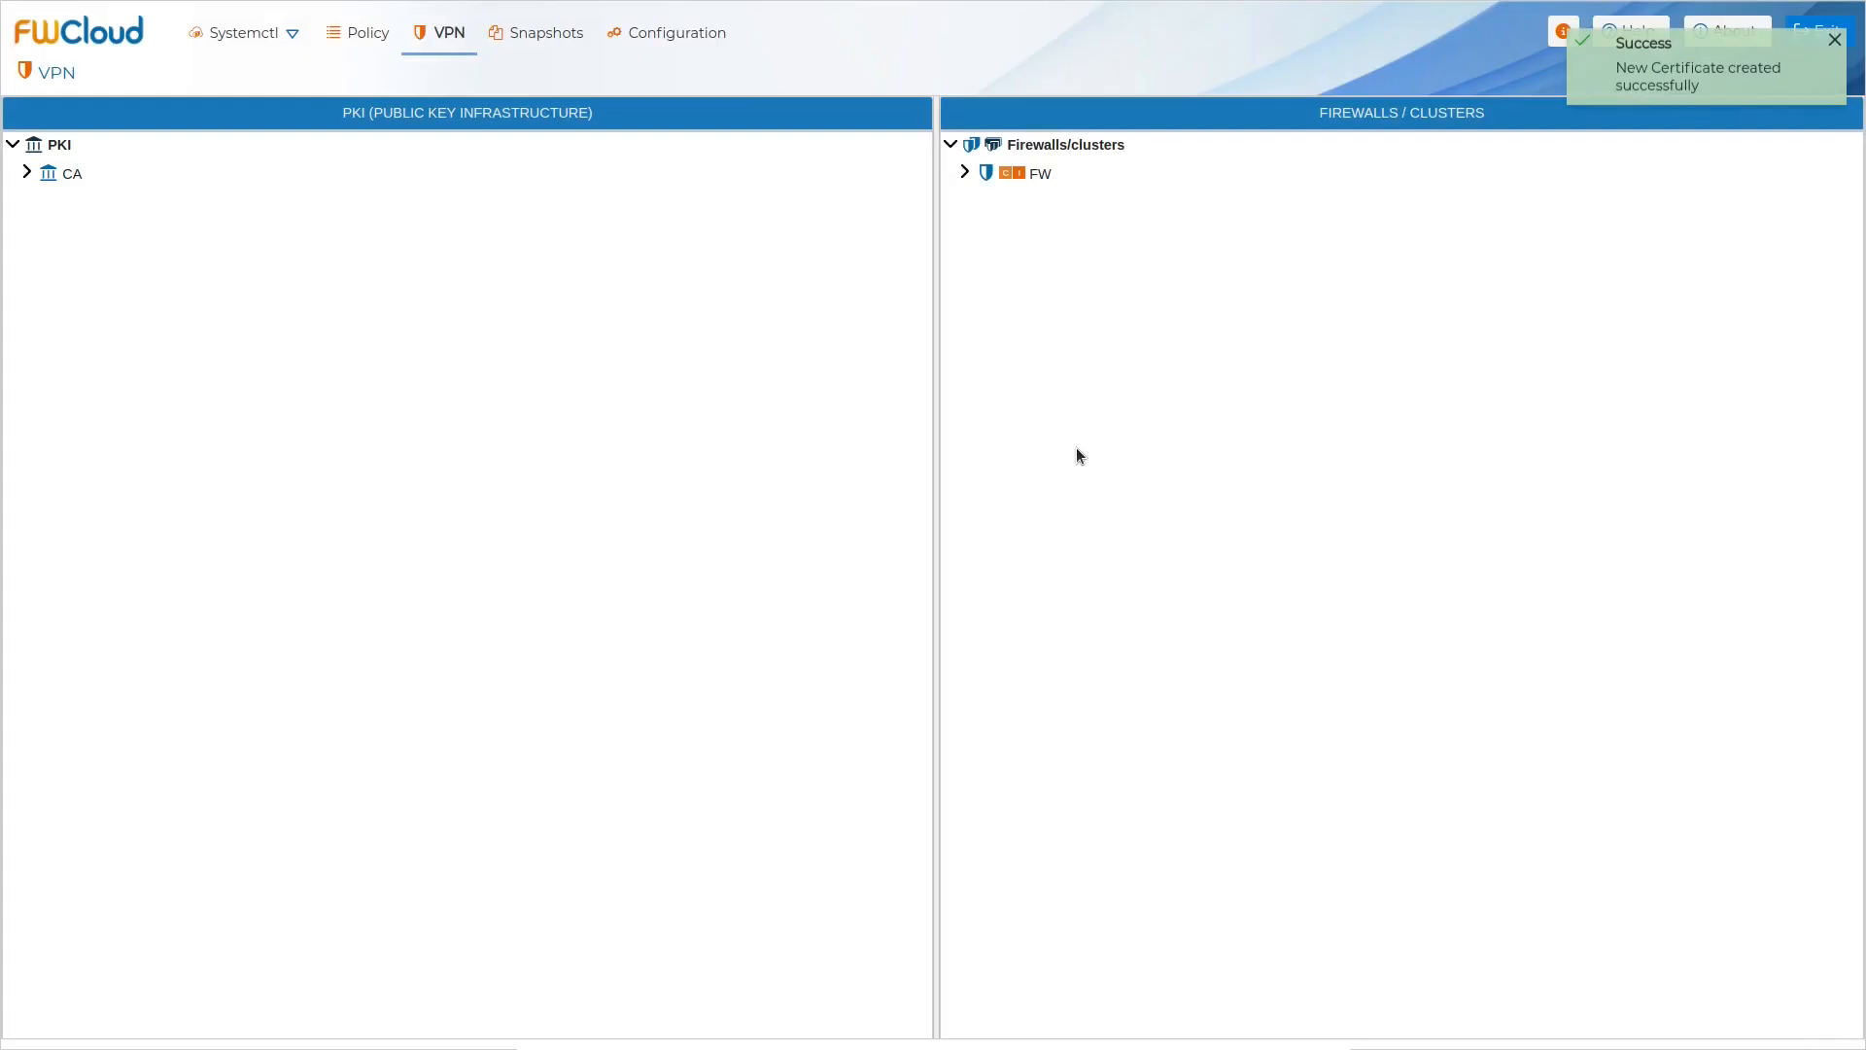
# Step: Assign the Server certificate to firewall FW and save its OpenVPN configuration with VPN network address 10.10.10.0 and netmask /24
pyautogui.click(964, 173)
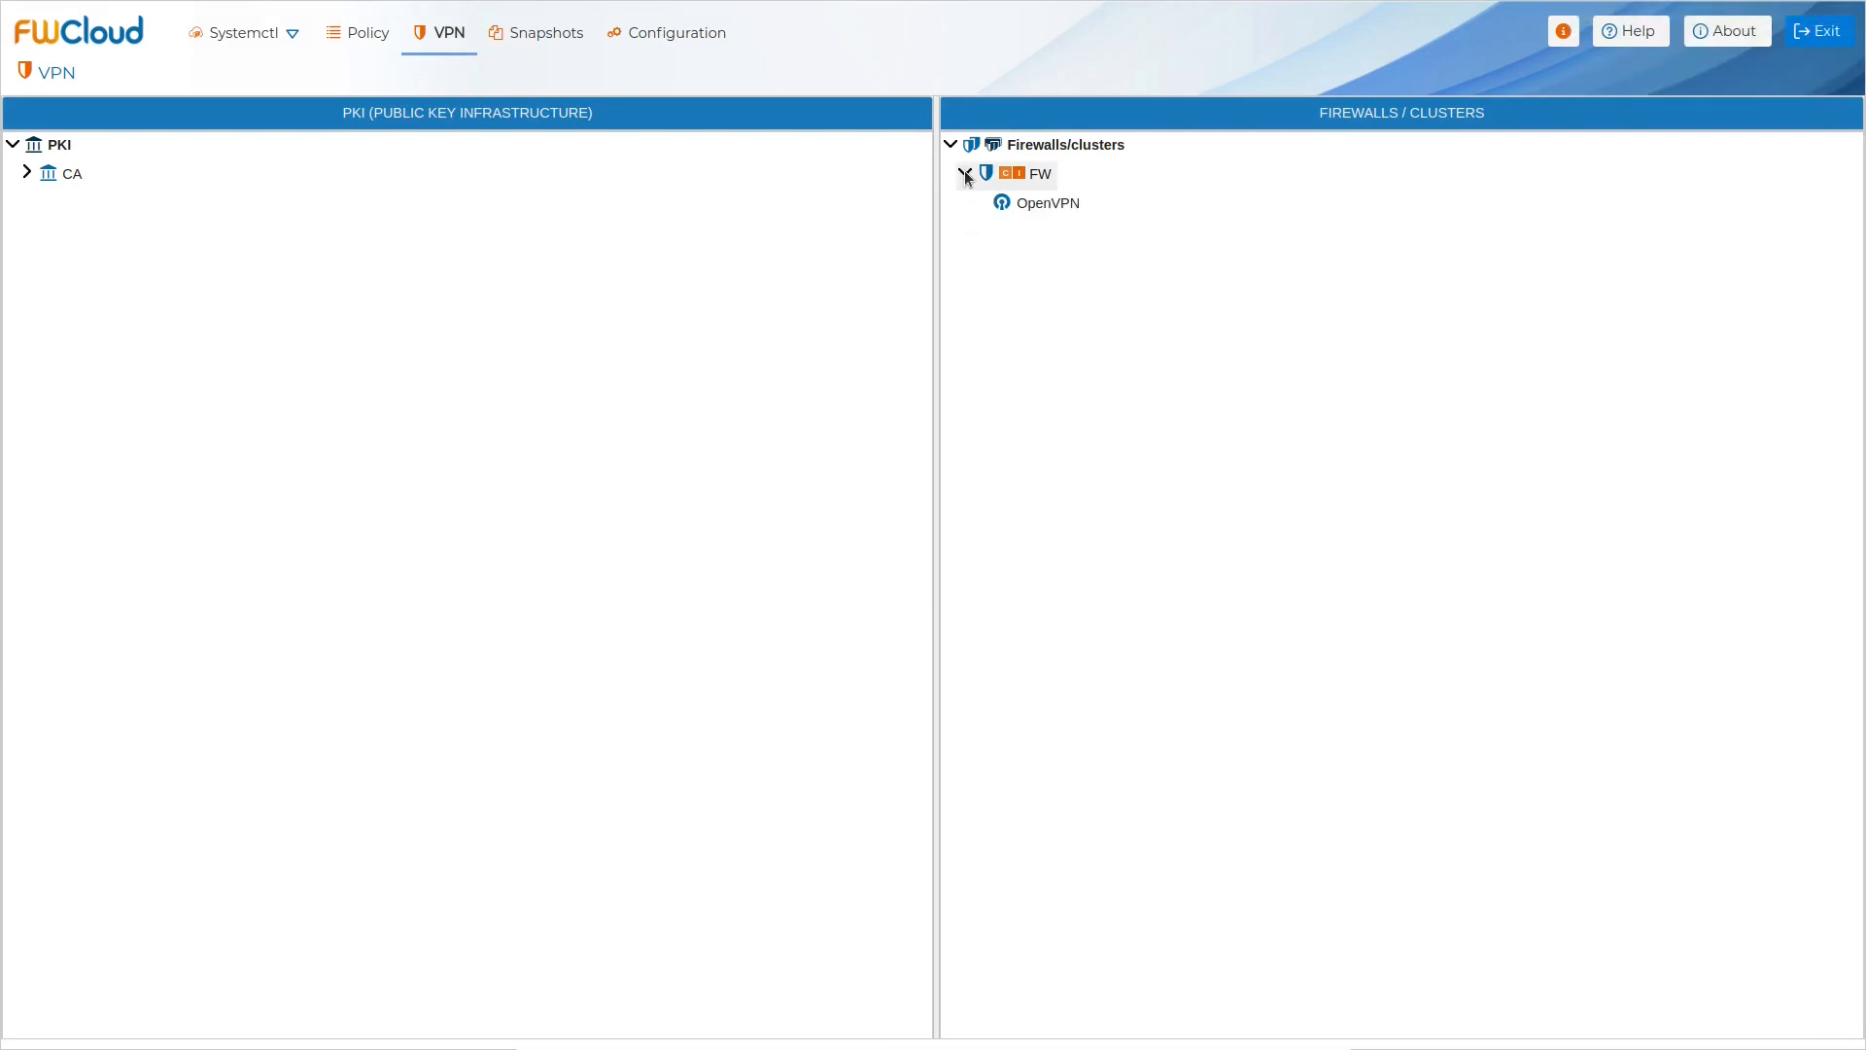
pyautogui.click(28, 175)
pyautogui.moveTo(90, 203); pyautogui.dragTo(1092, 179)
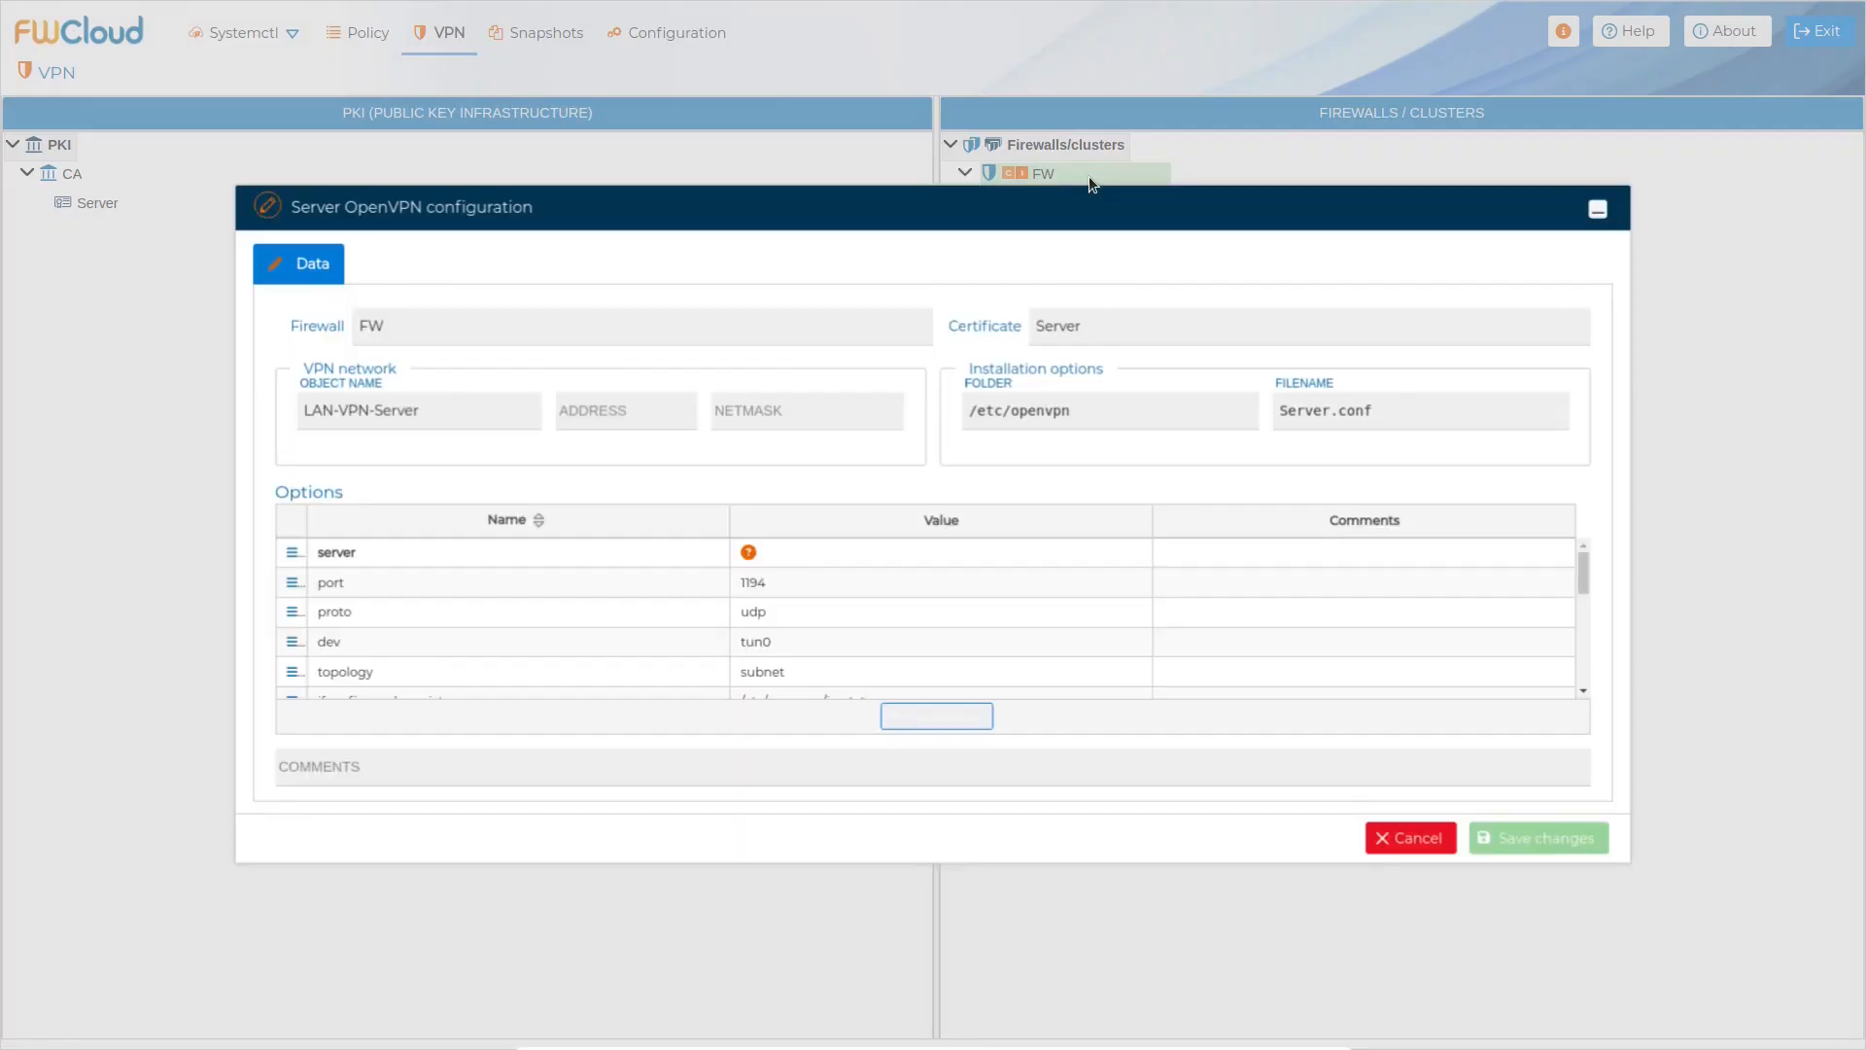
pyautogui.click(587, 404)
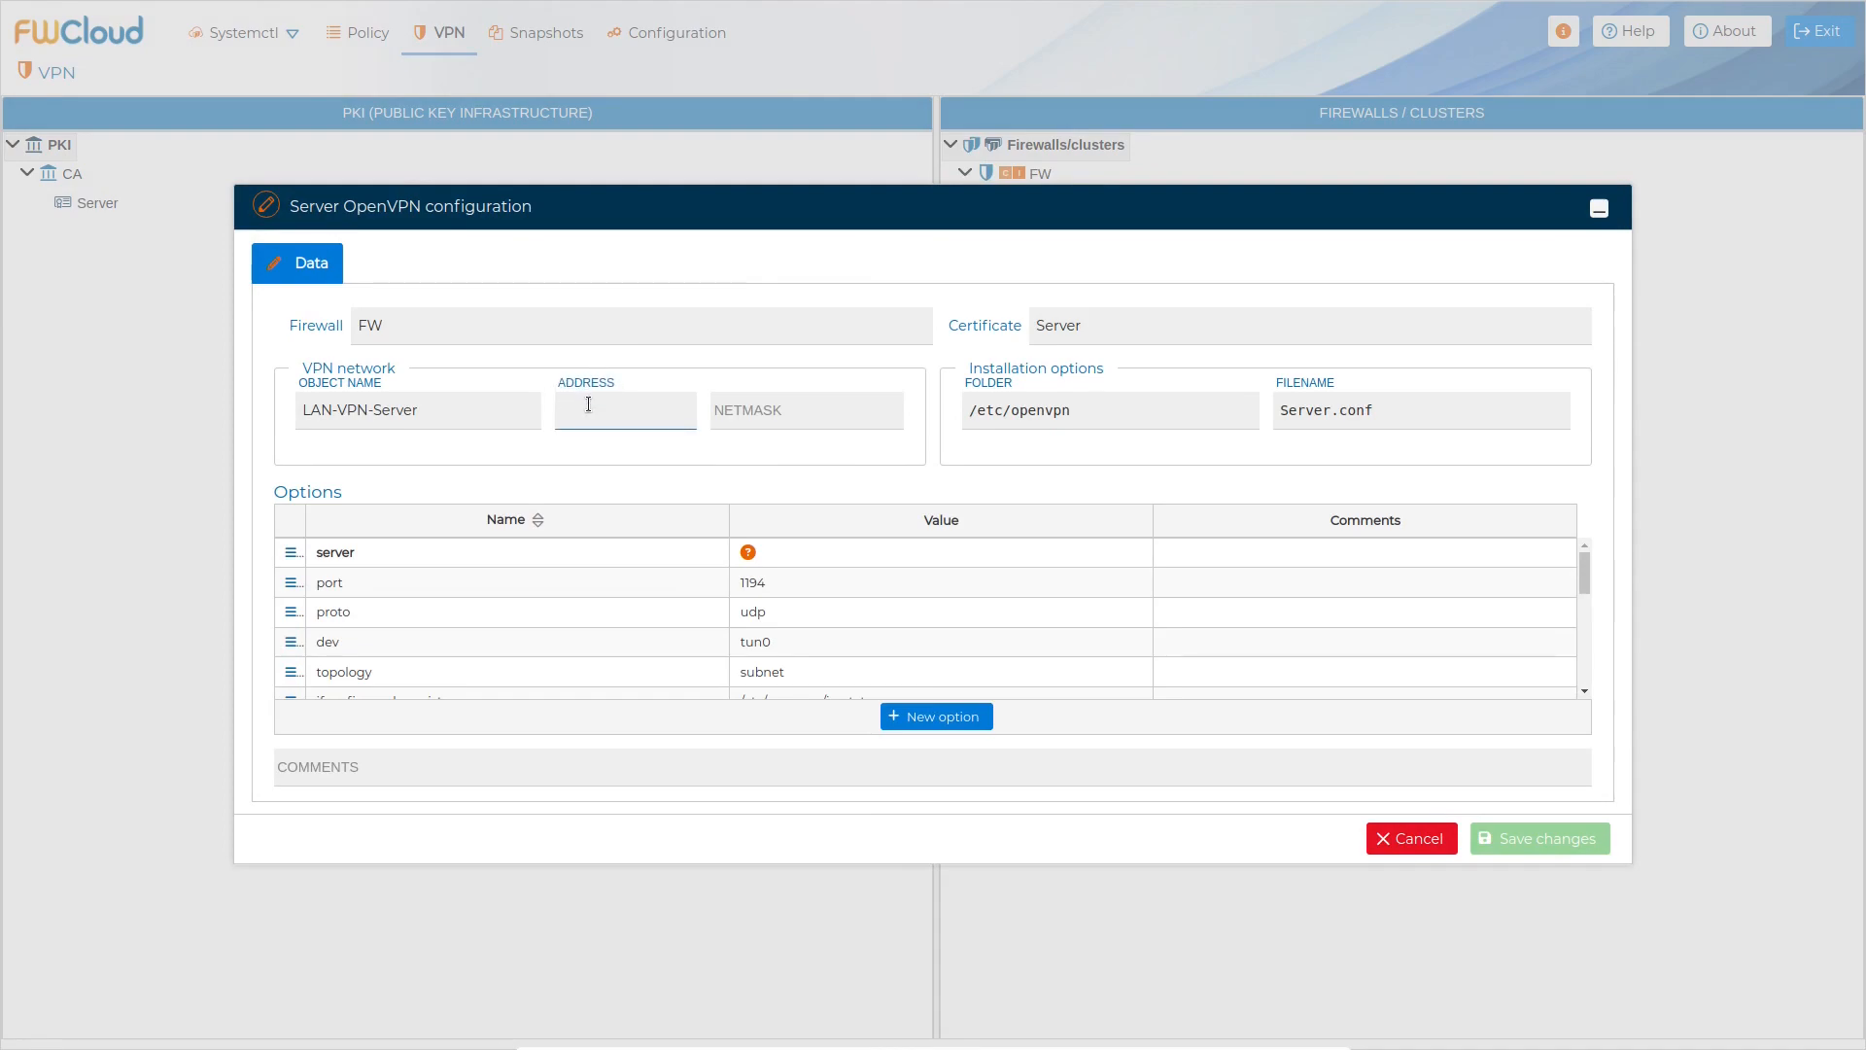
pyautogui.write('10.10.10.0')
pyautogui.press('Tab')
pyautogui.write('/24')
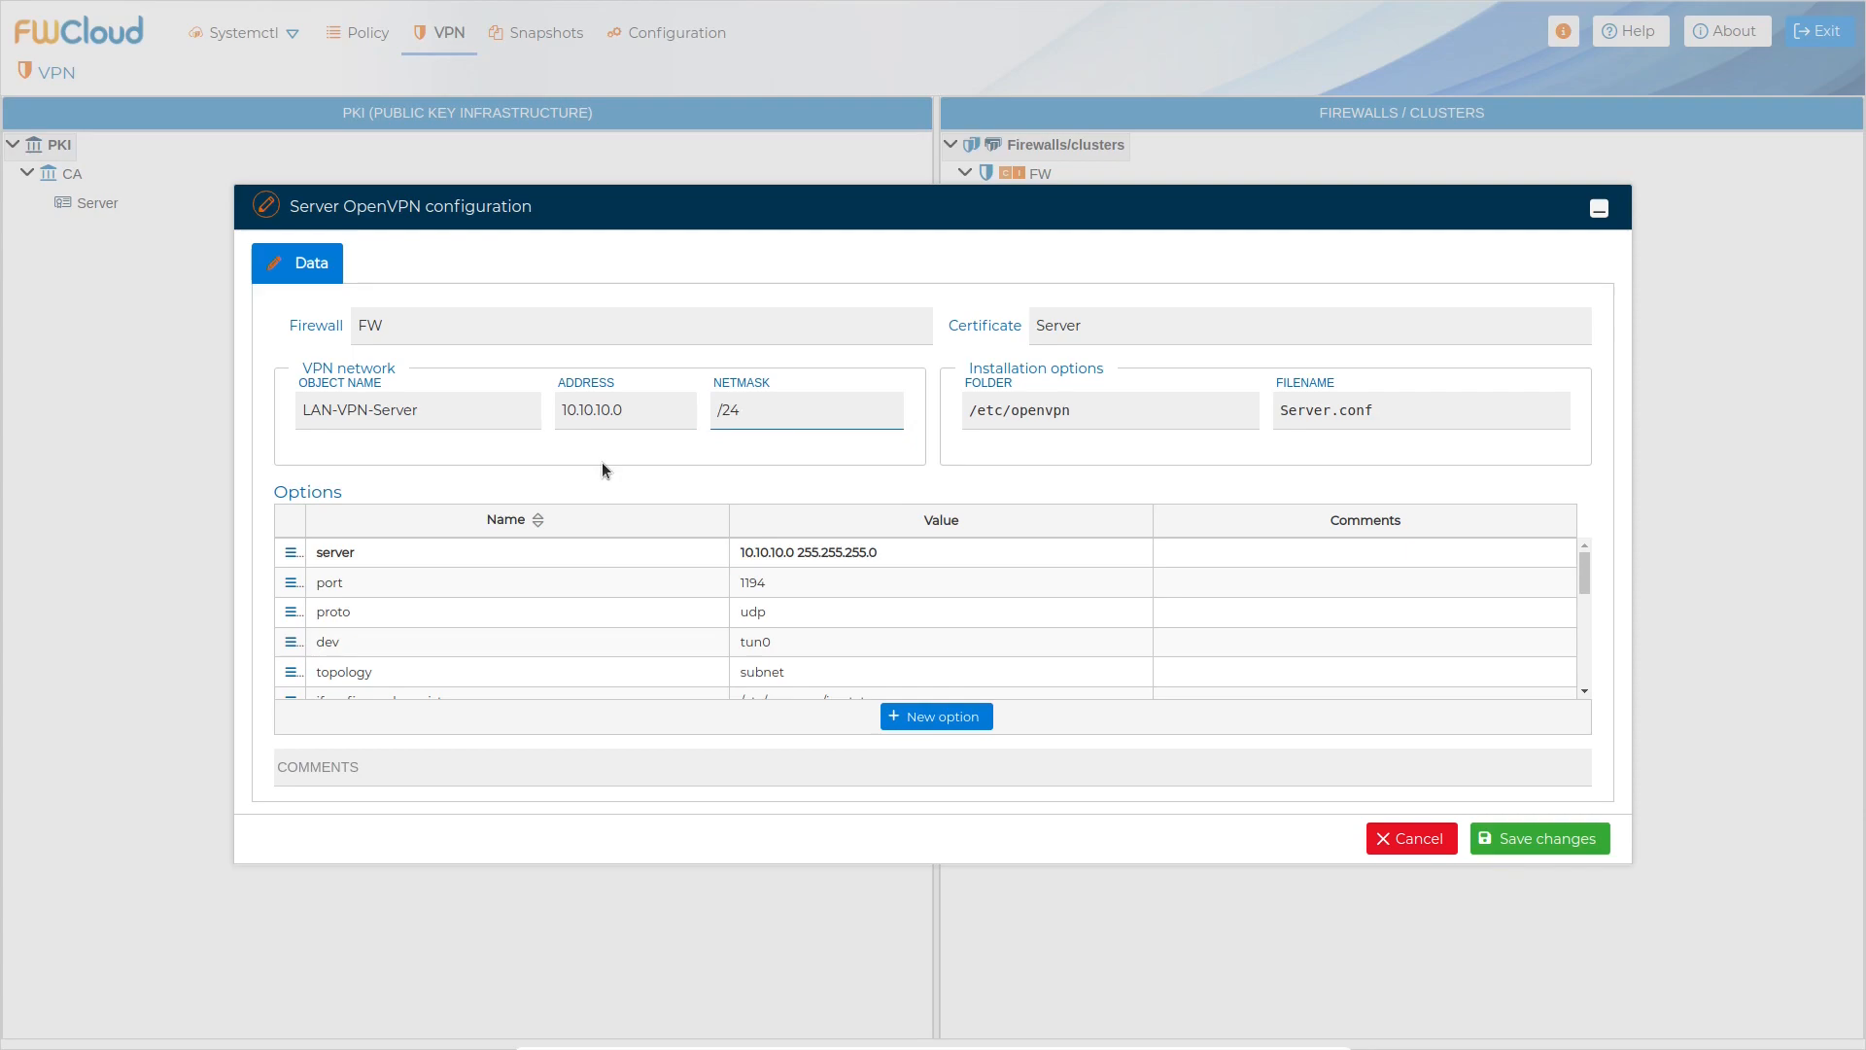
pyautogui.click(1551, 842)
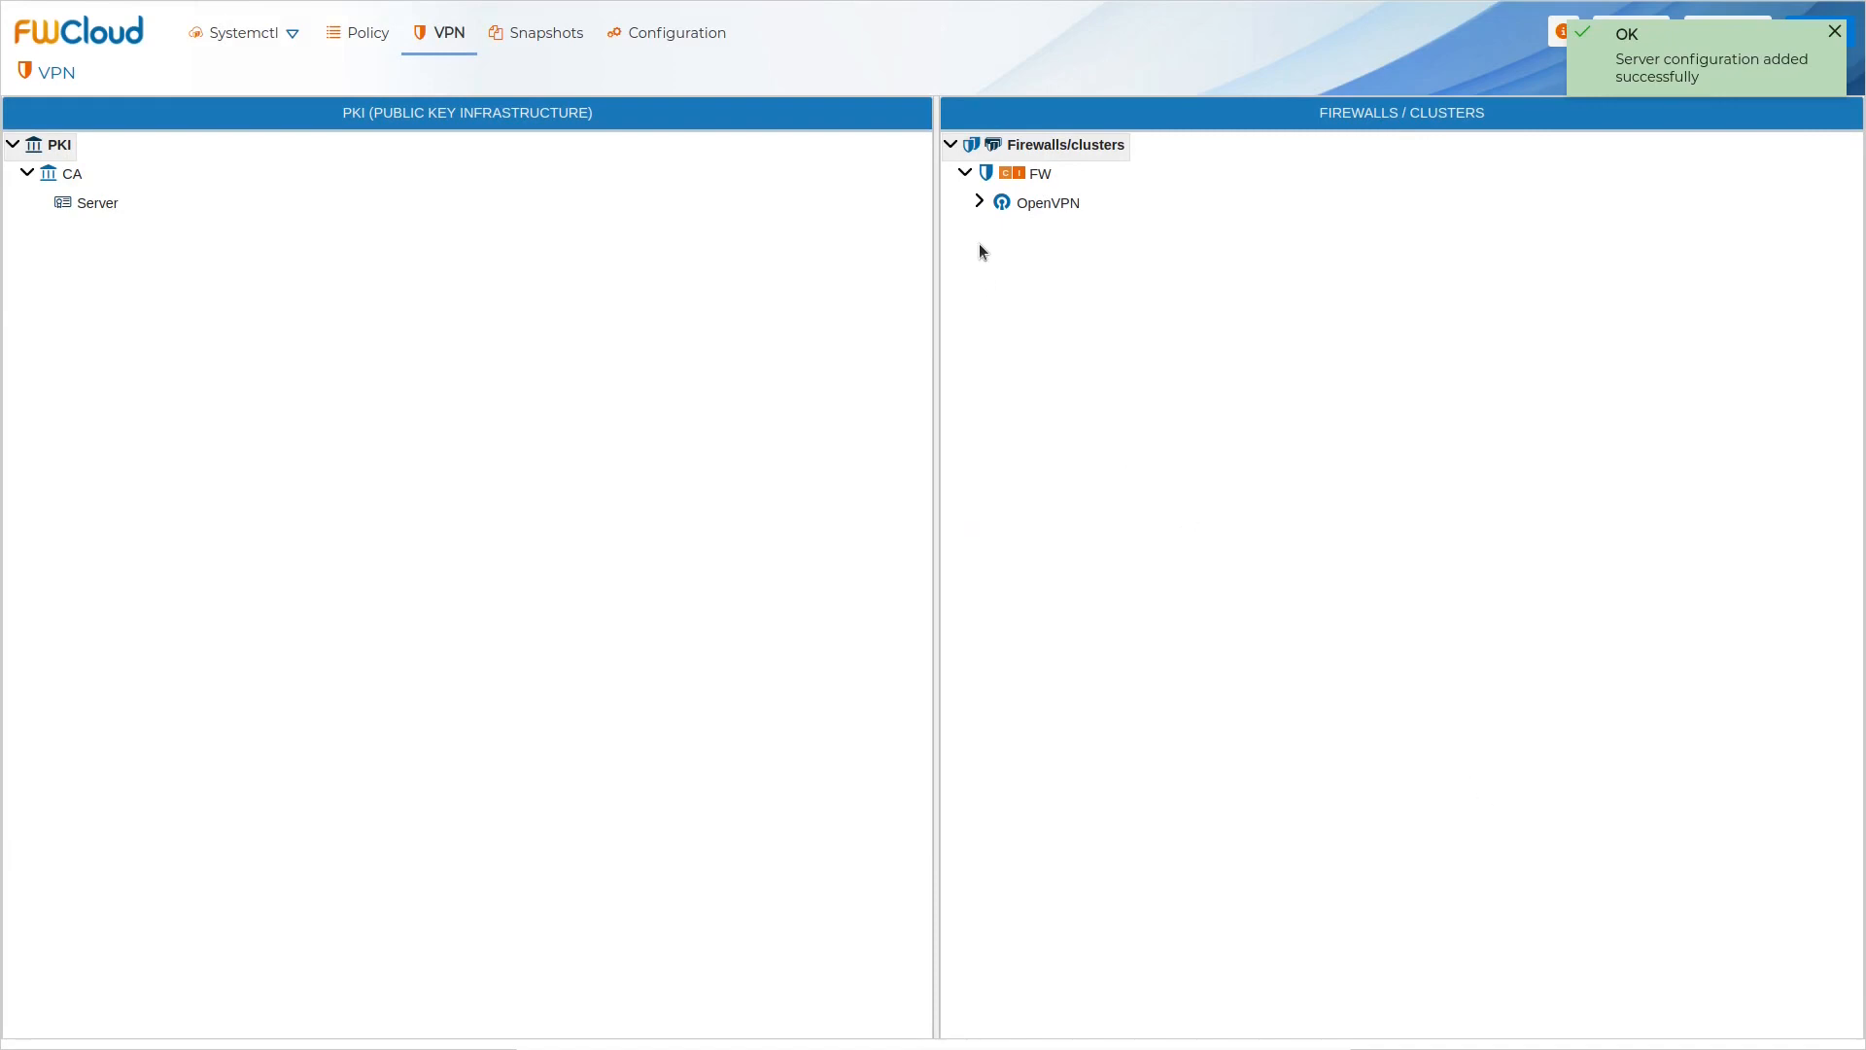
# Step: Run the Systemctl Status action on FW's OpenVPN Server configuration and check whether its service is active
pyautogui.click(980, 202)
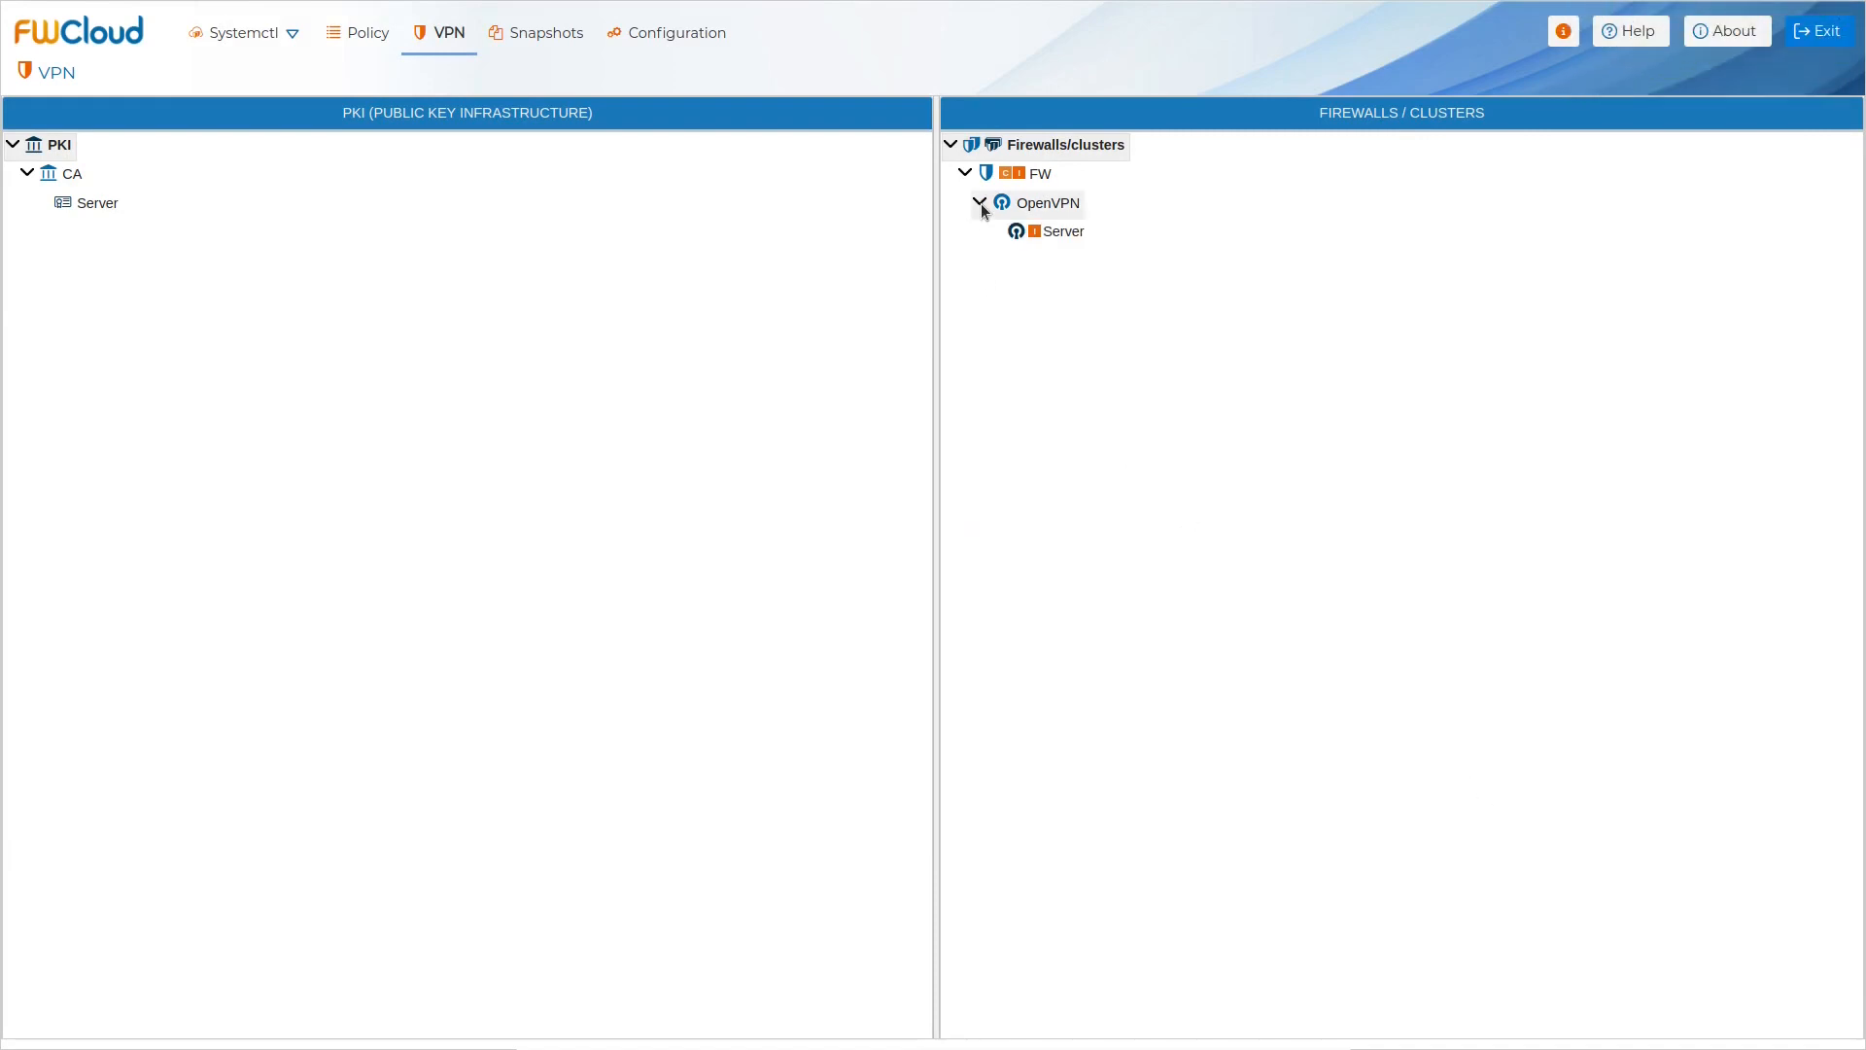
pyautogui.rightClick(1058, 237)
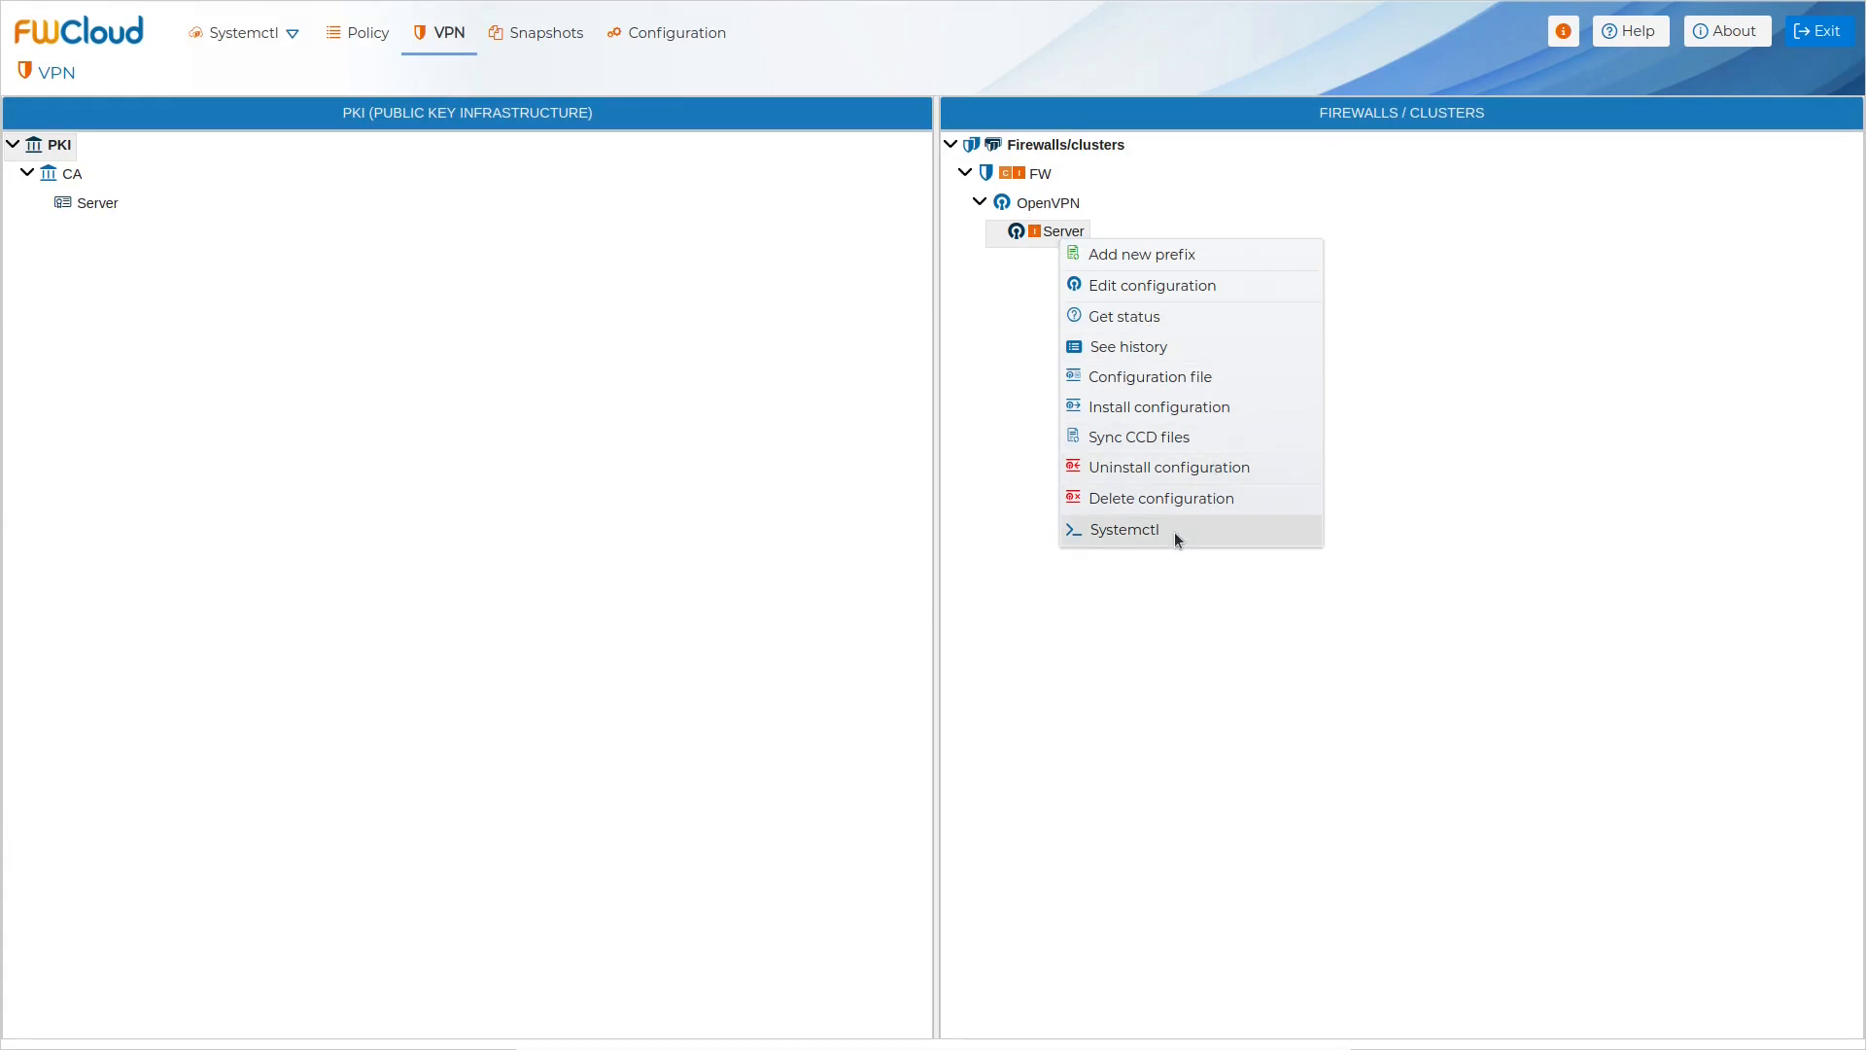
pyautogui.click(1125, 529)
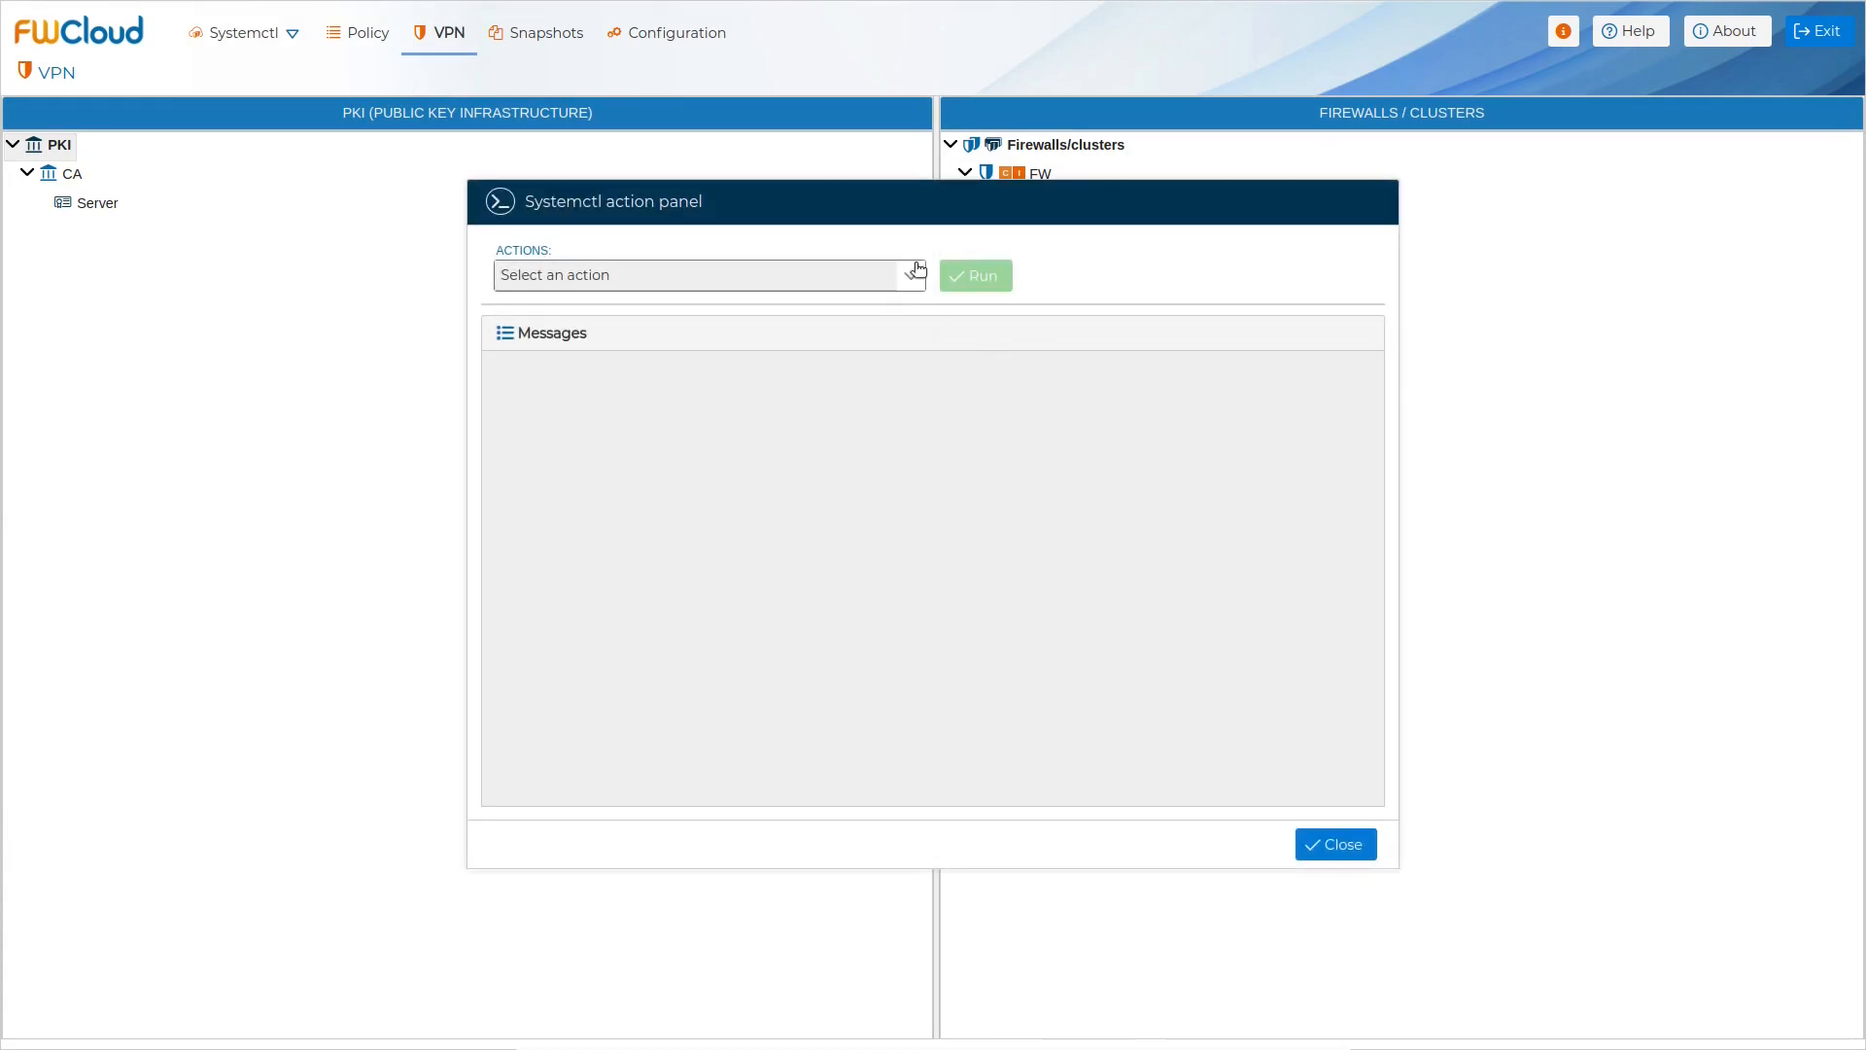
pyautogui.click(917, 268)
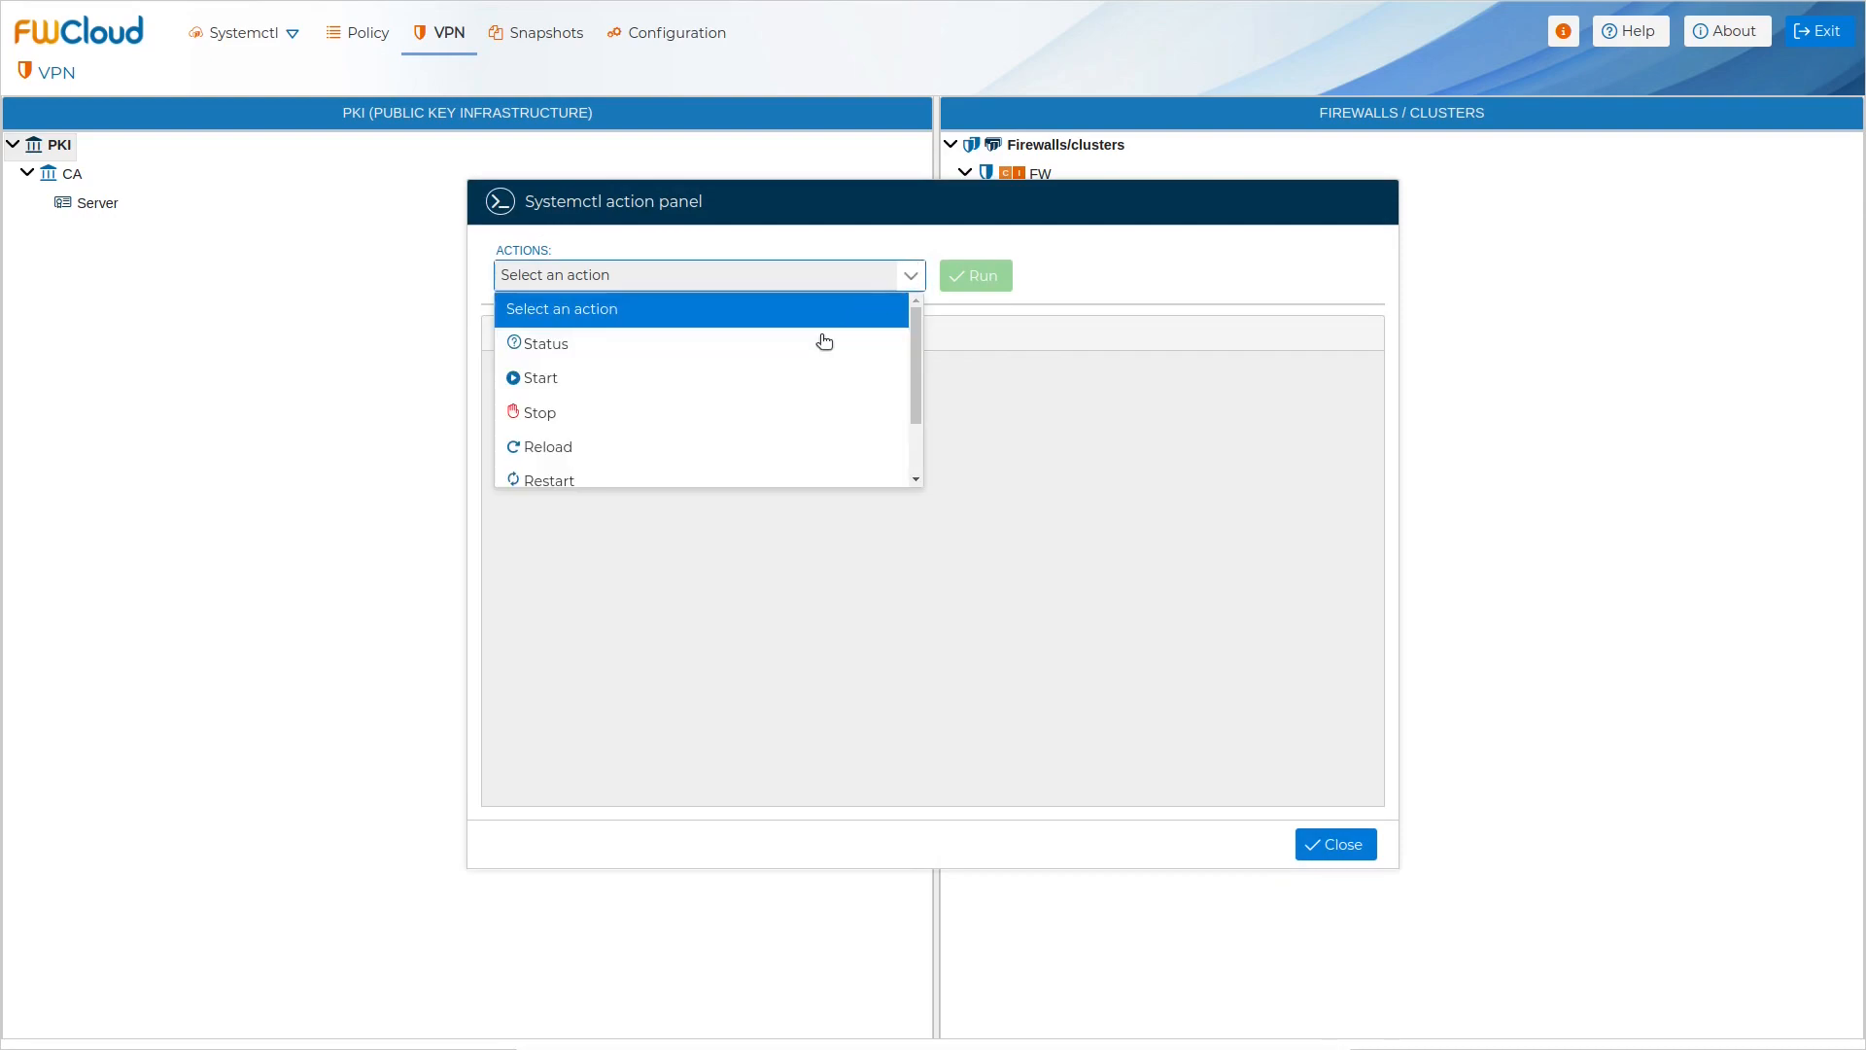
pyautogui.click(782, 345)
pyautogui.click(968, 278)
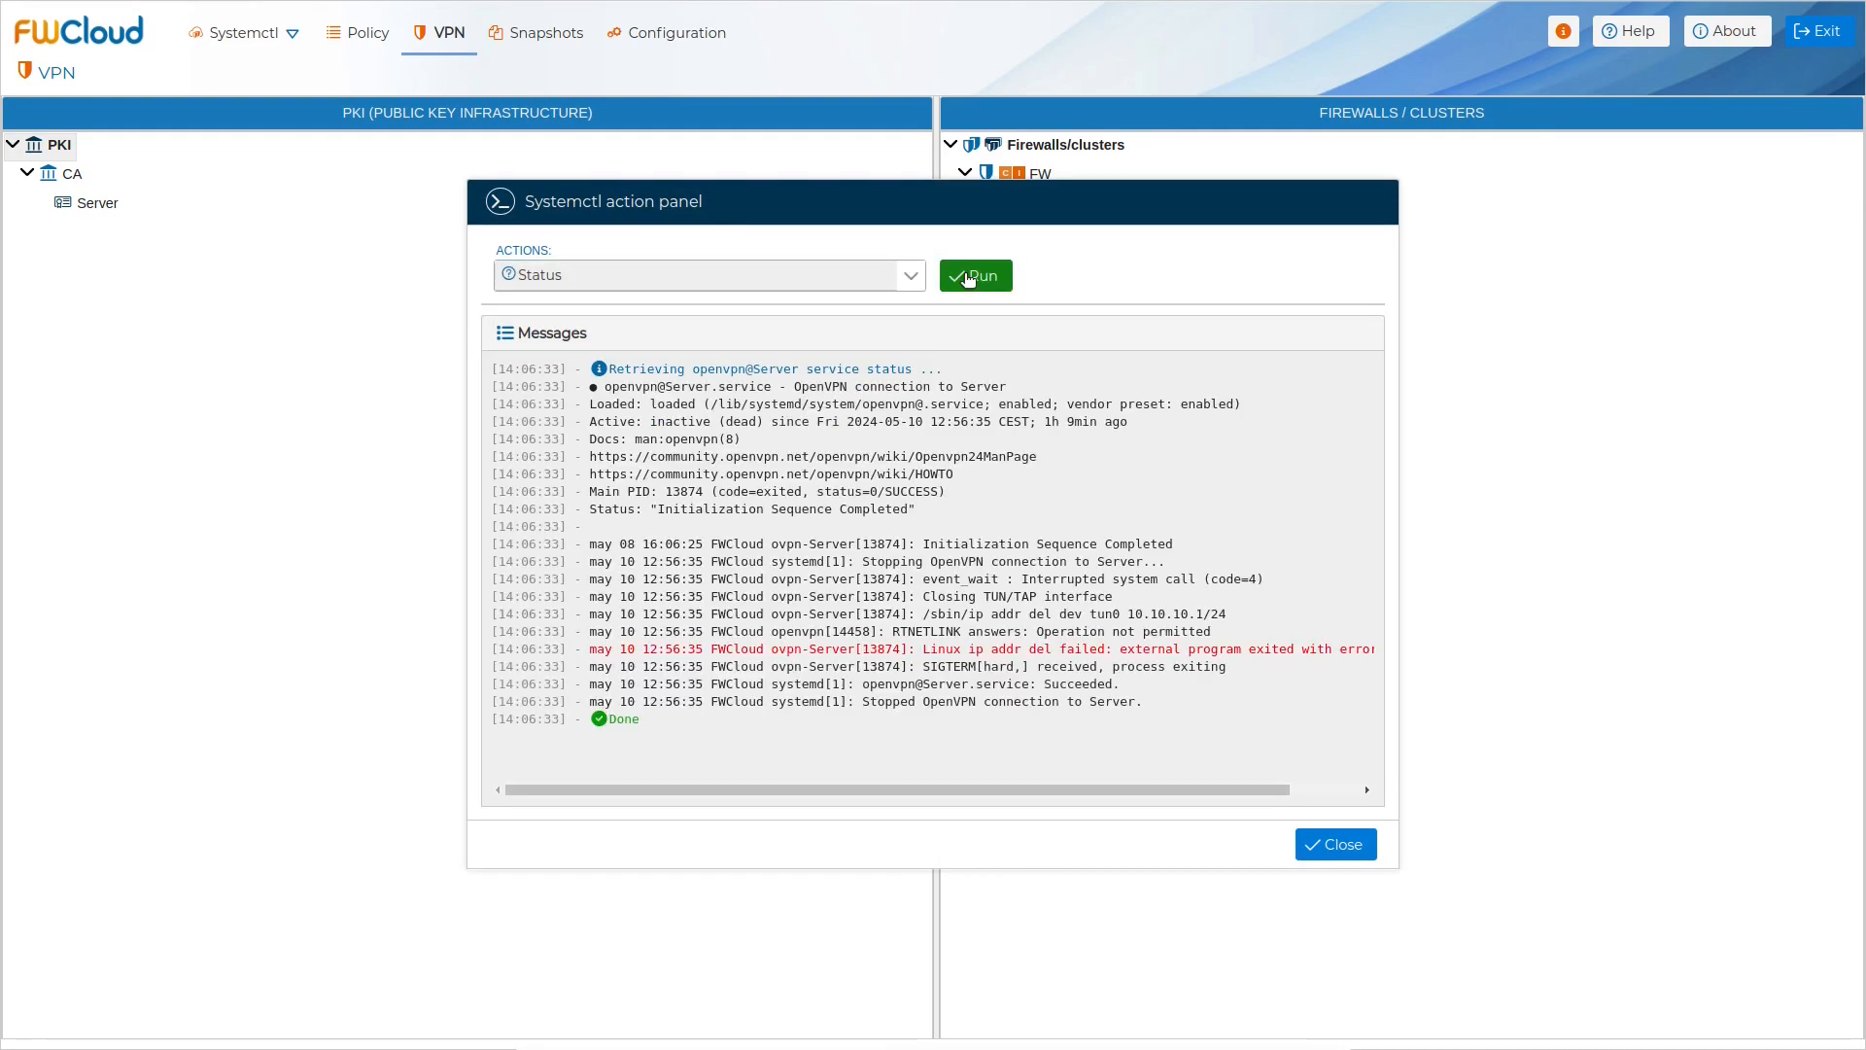
pyautogui.moveTo(665, 423); pyautogui.dragTo(702, 423)
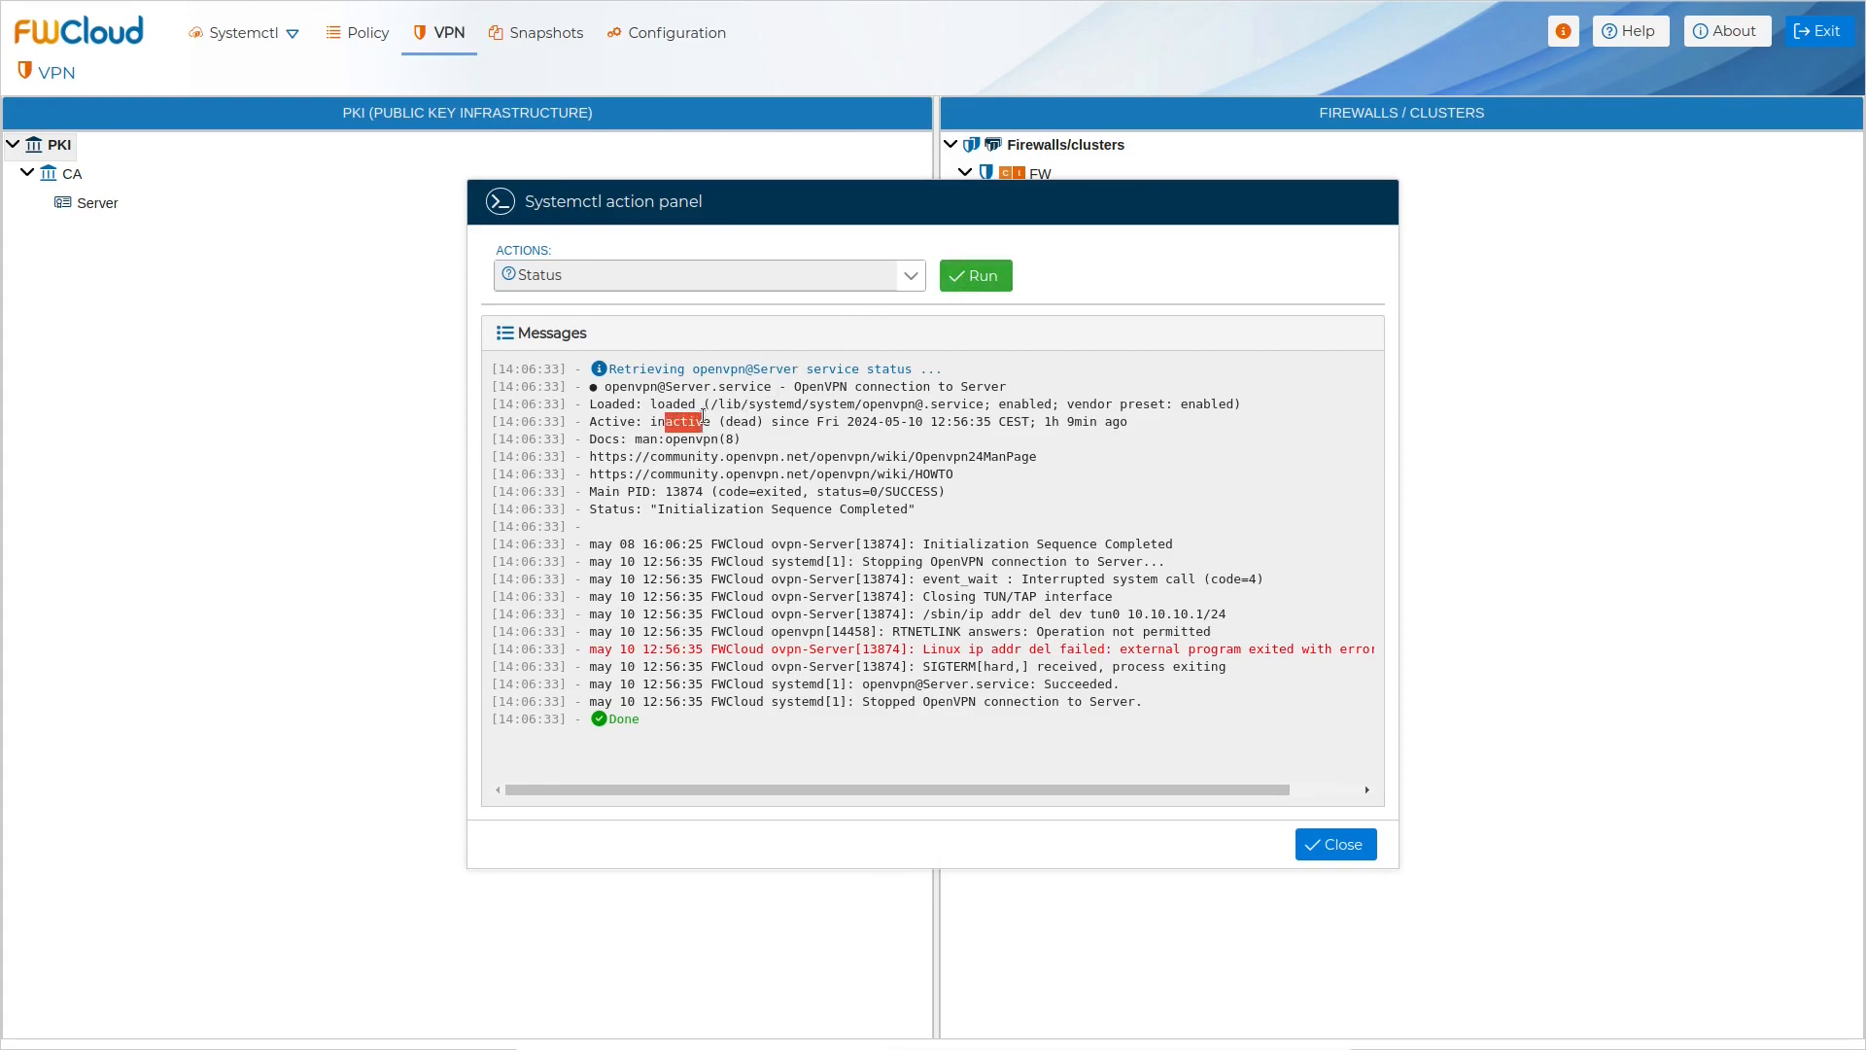
pyautogui.click(1337, 845)
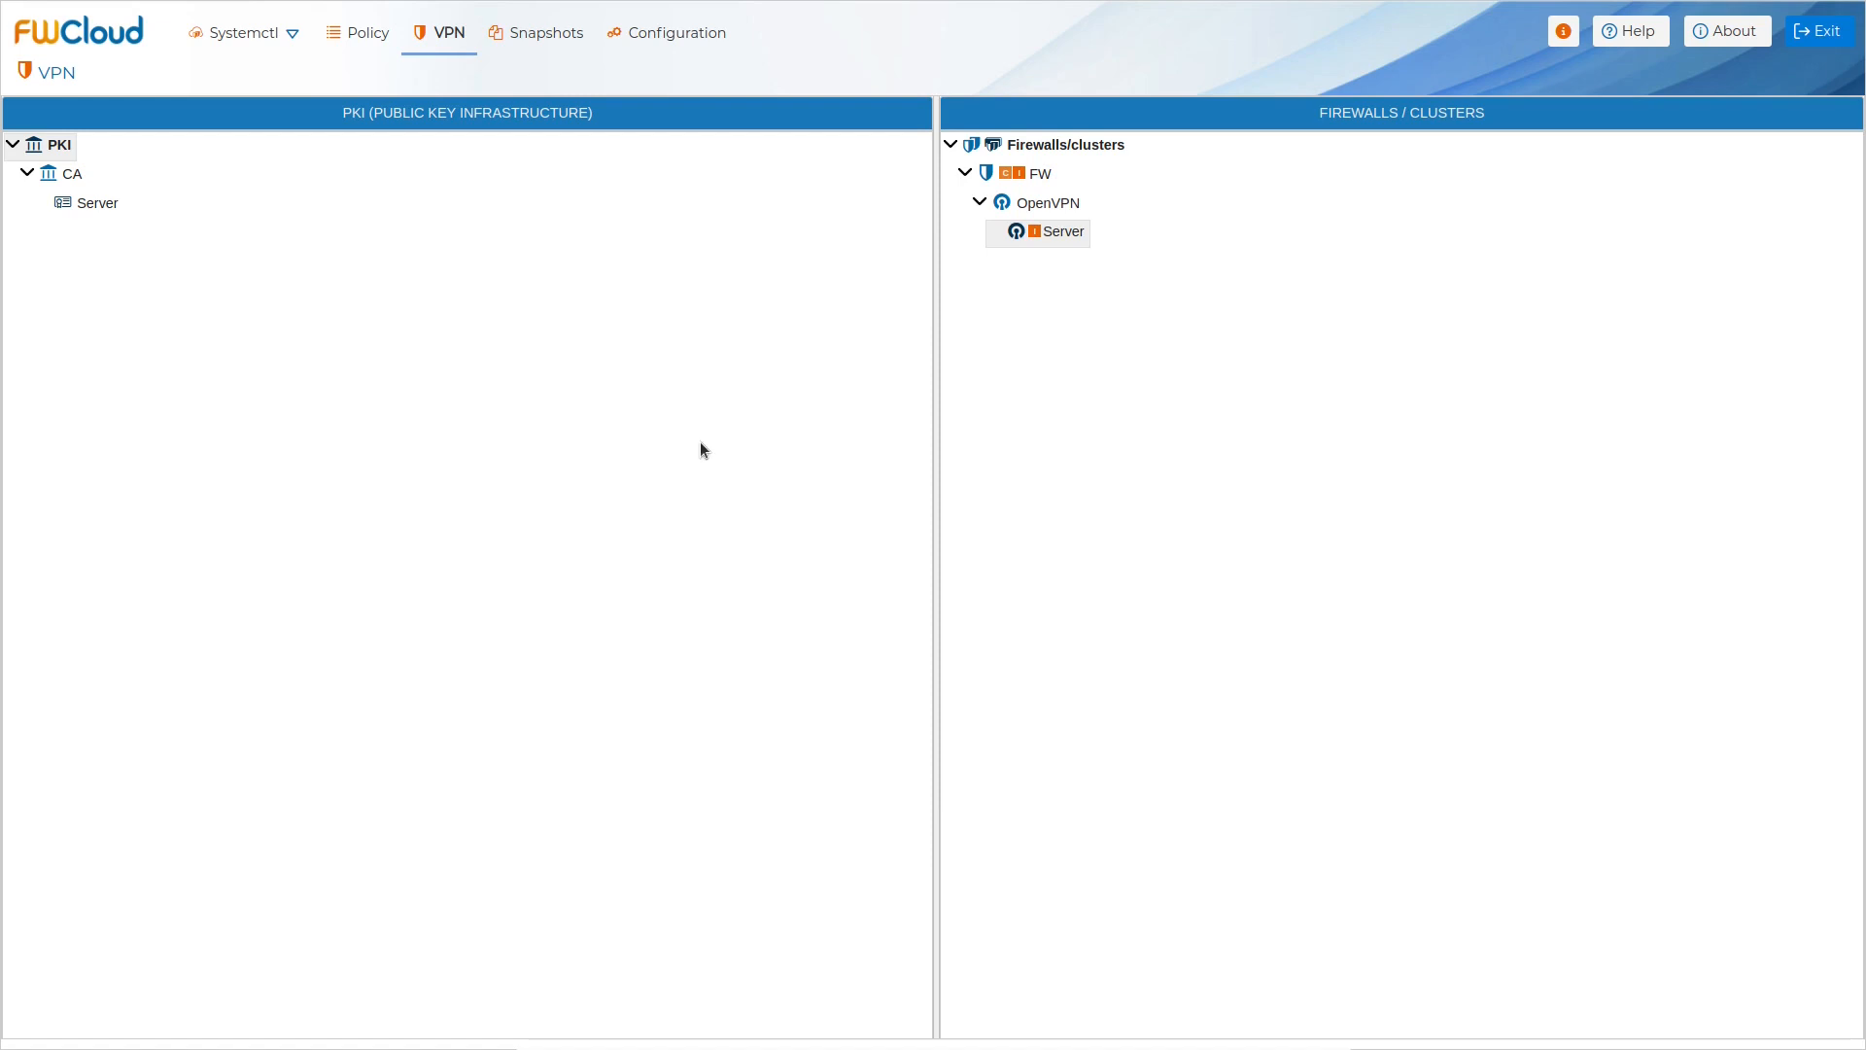
# Step: Create a certificate of type Client named "client-01" under the authority CA, entering the name without the naming wizard
pyautogui.click(74, 186)
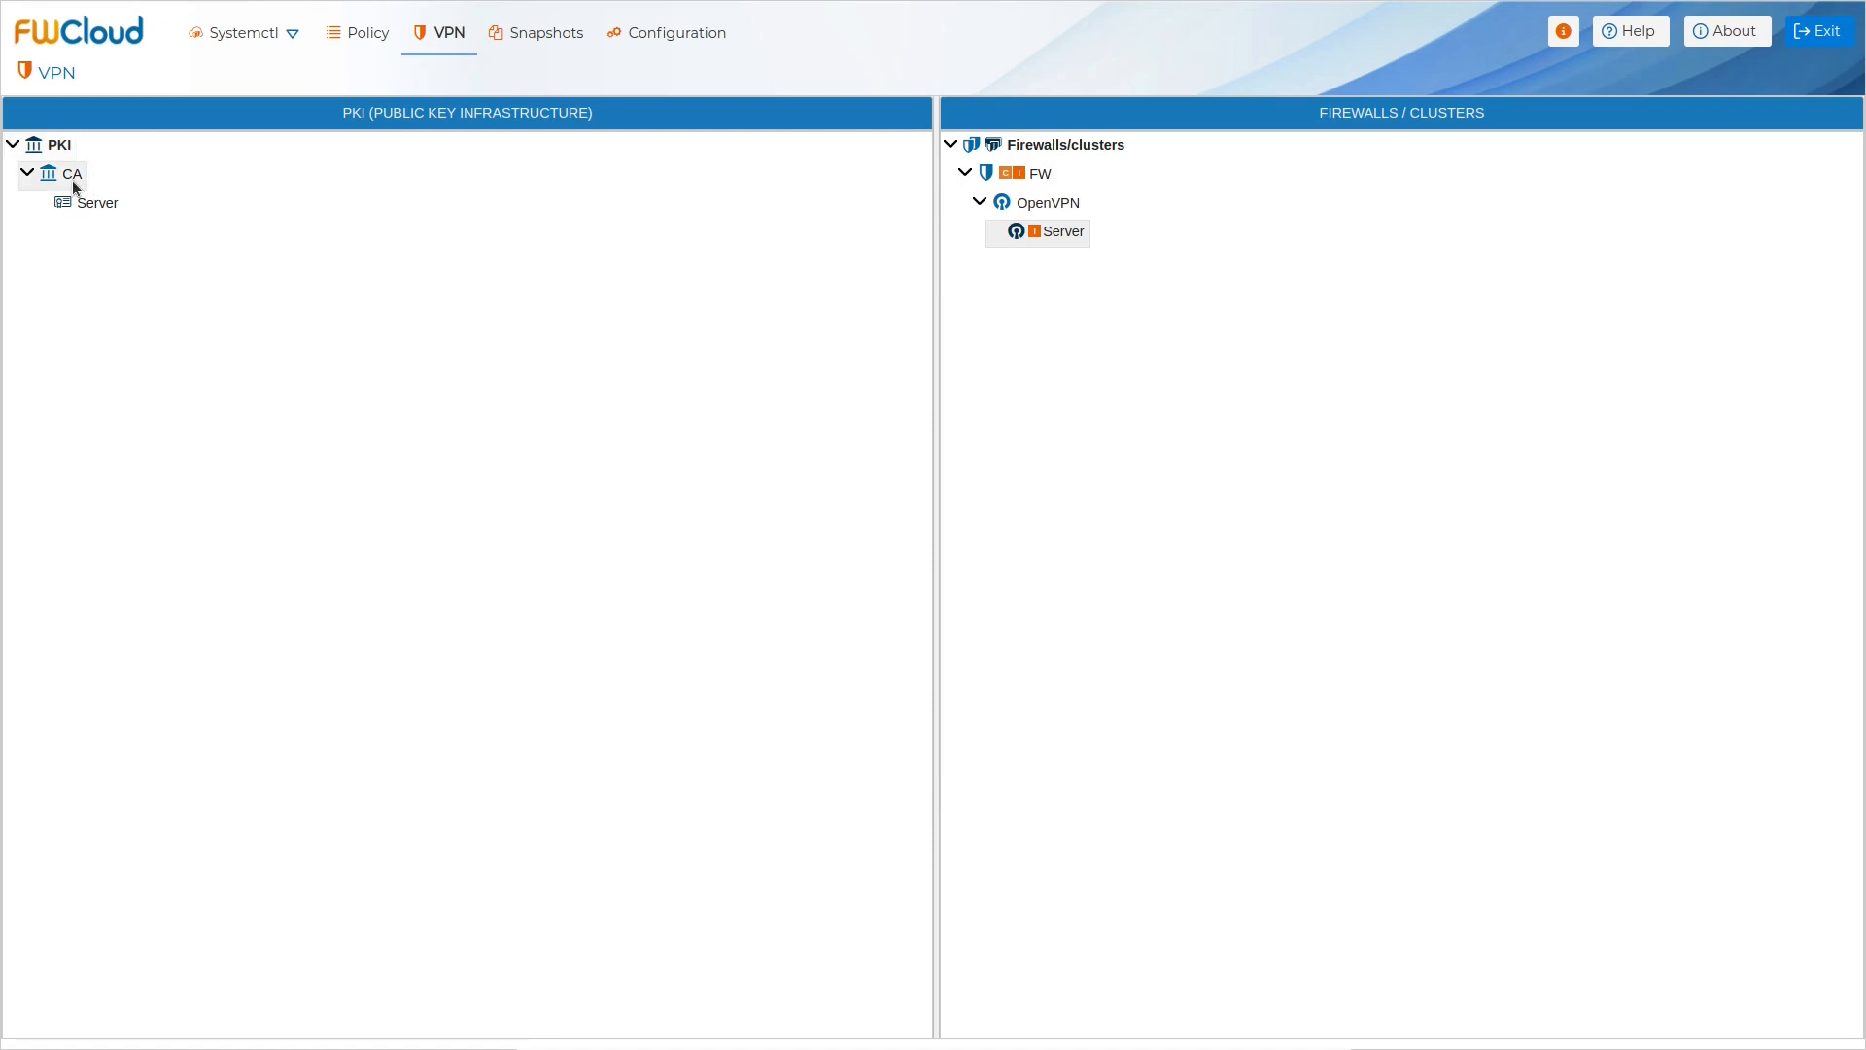
pyautogui.rightClick(74, 187)
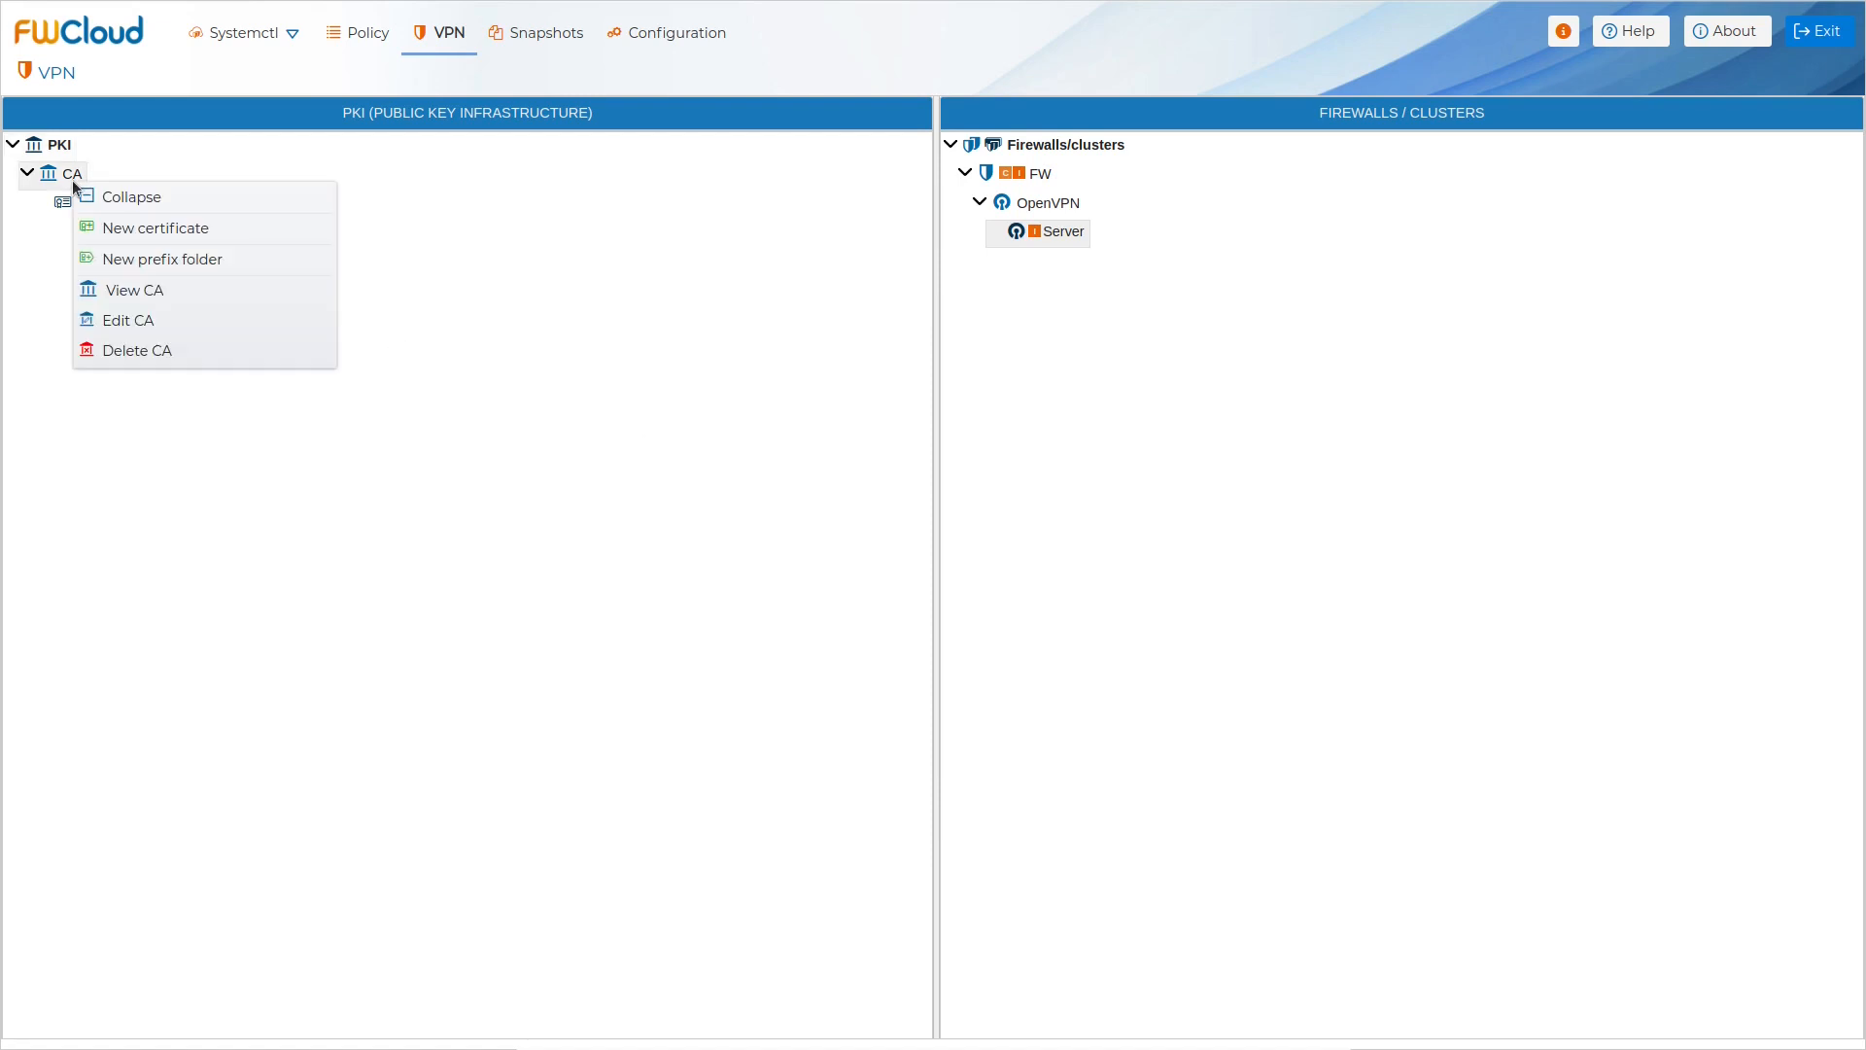
pyautogui.click(124, 232)
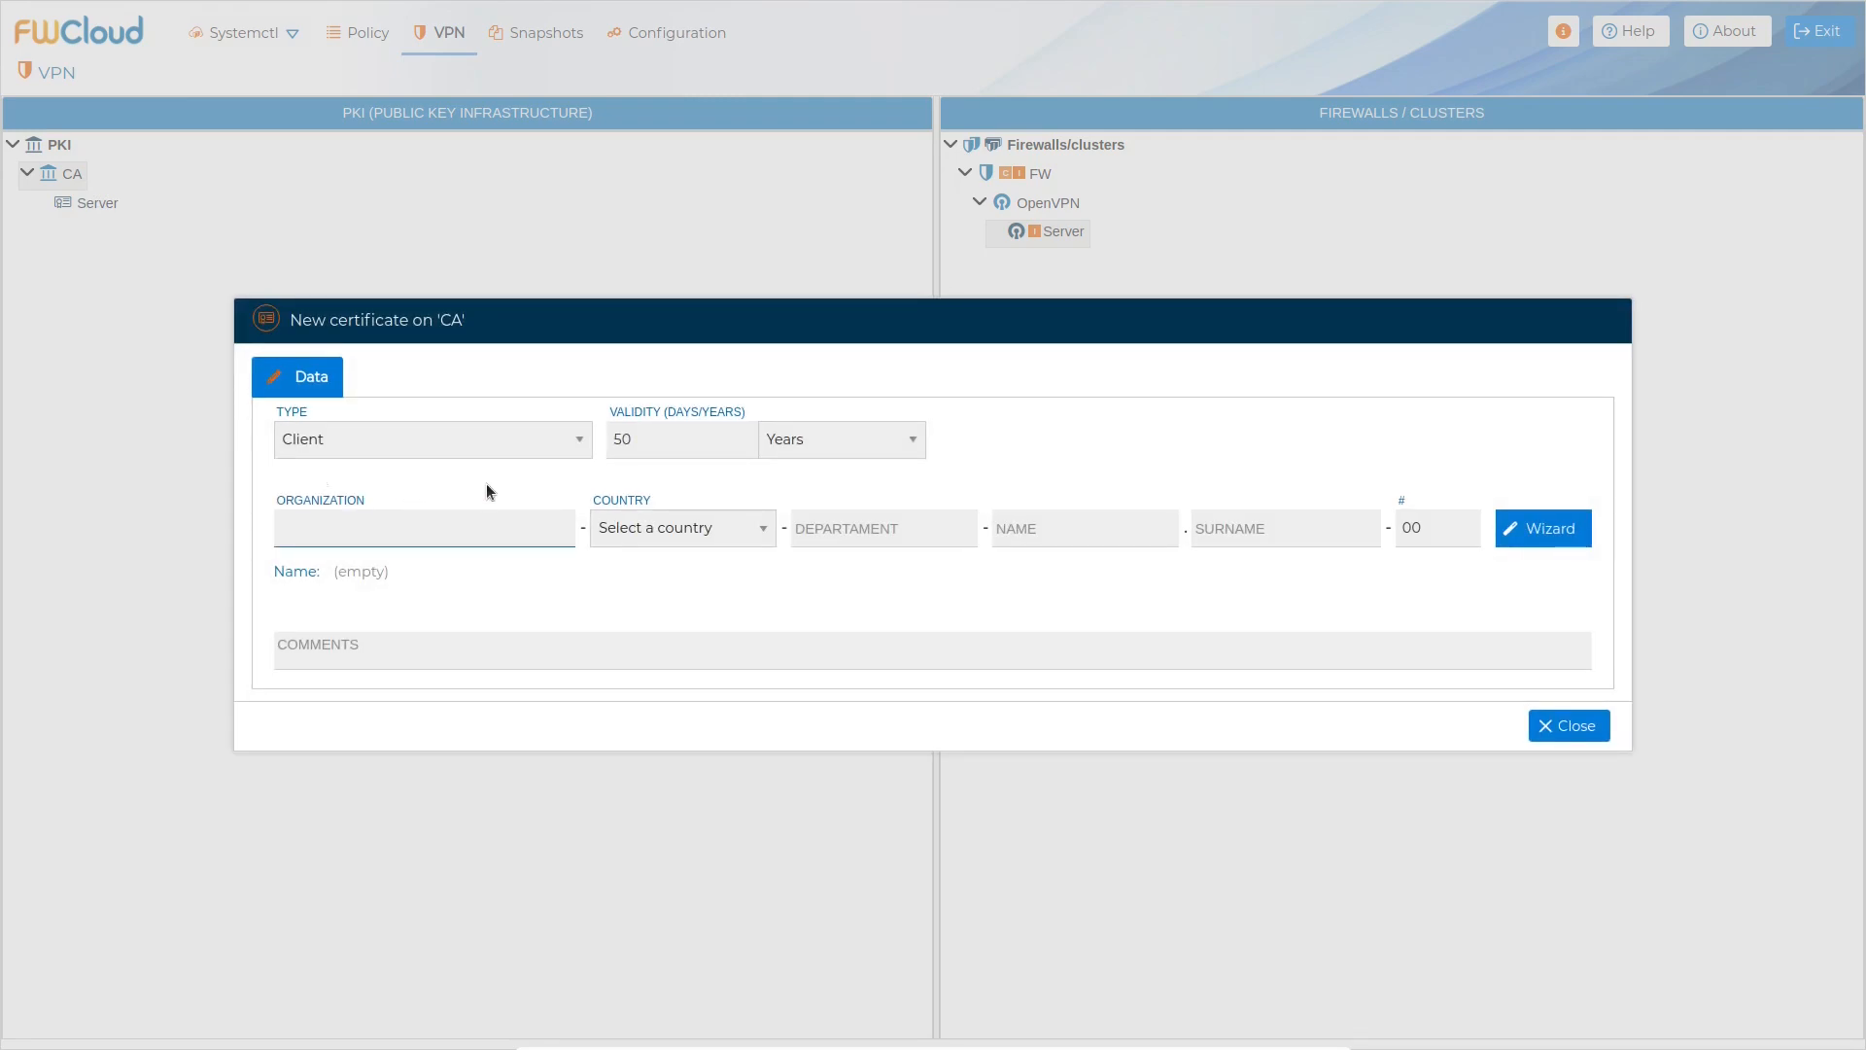
pyautogui.click(1547, 534)
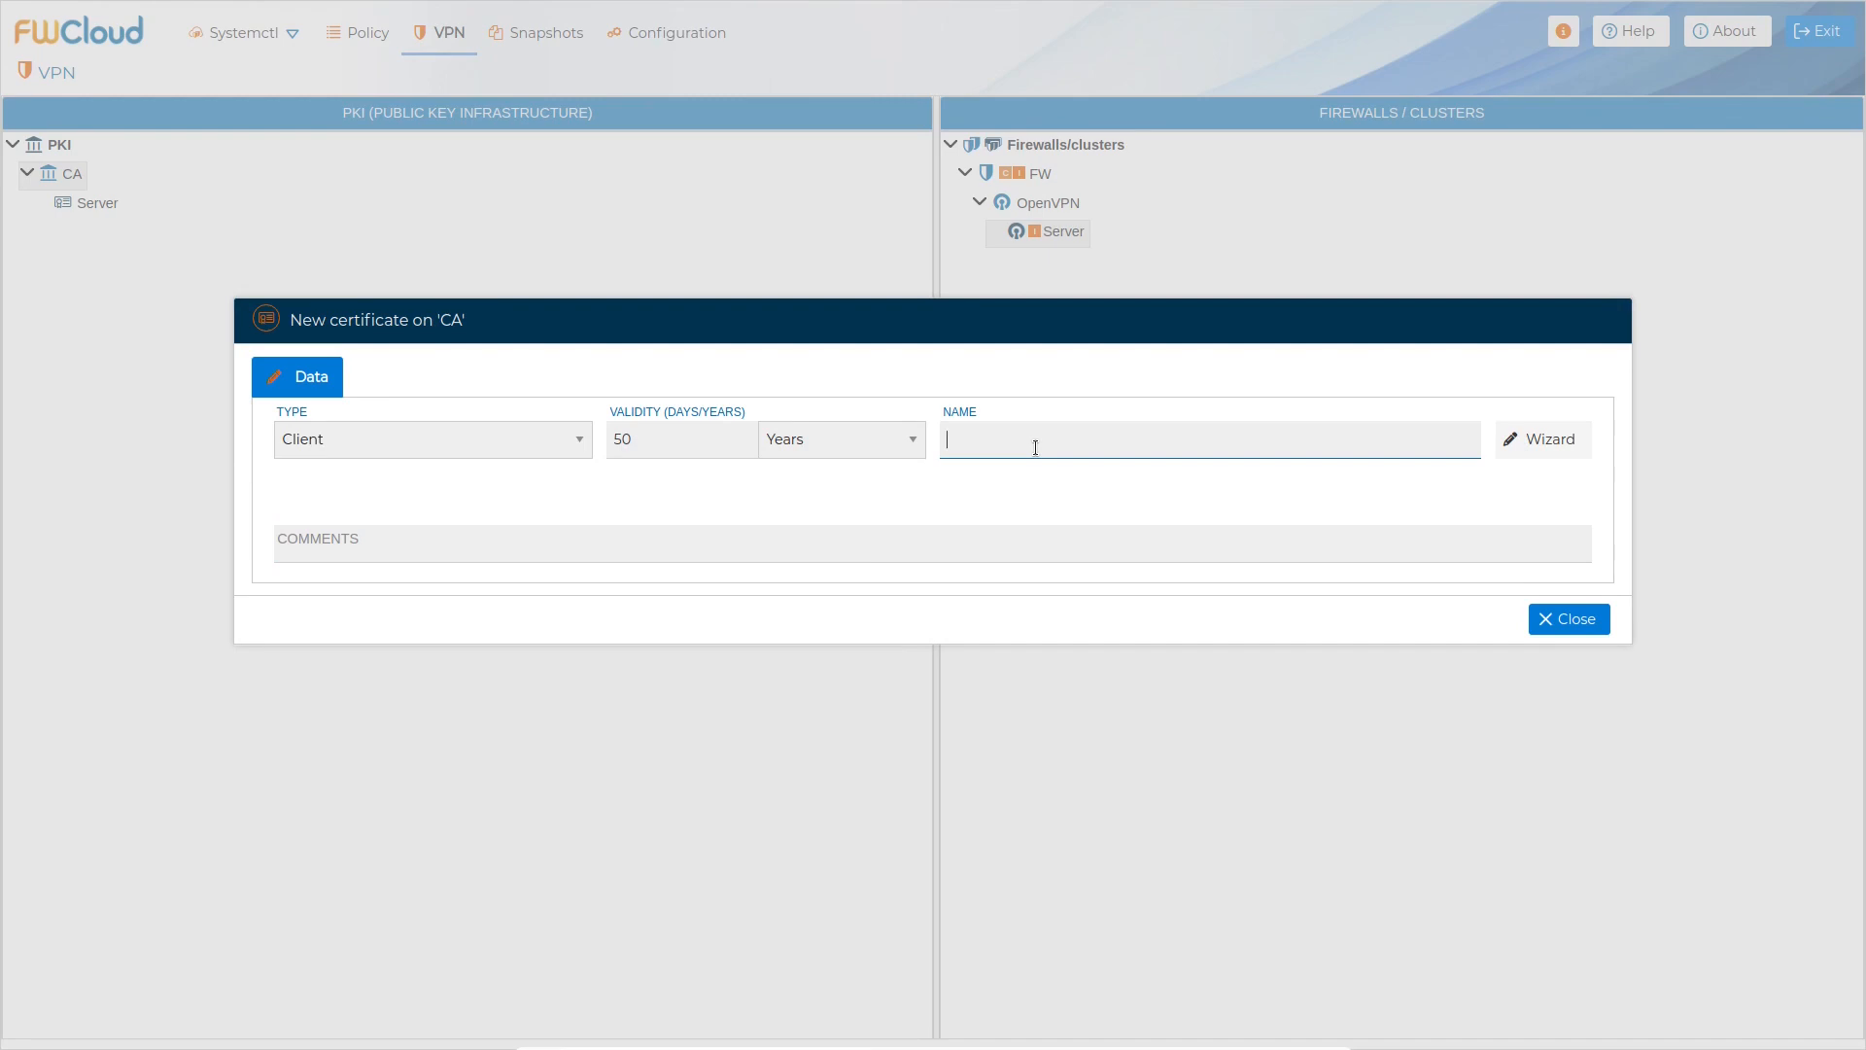
pyautogui.write('client-01')
pyautogui.press('Return')
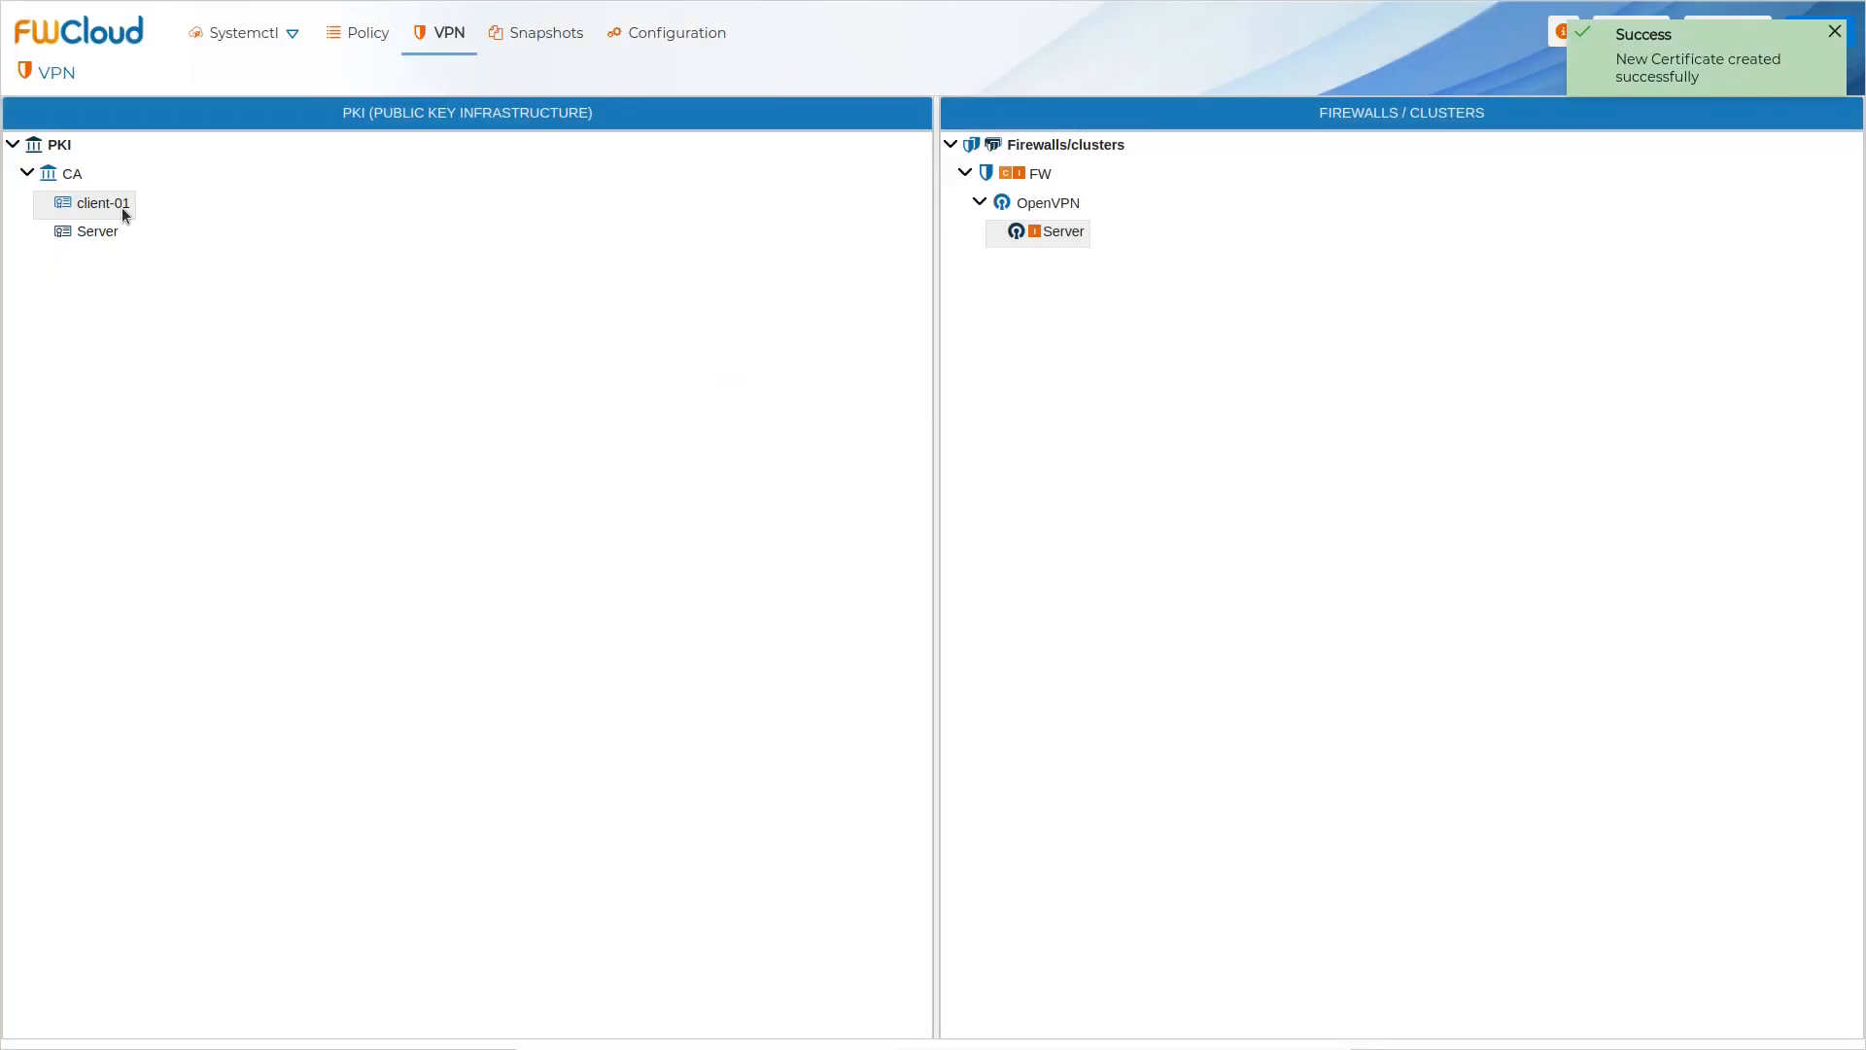
# Step: Create an IP version 4 address object named "public_address" under Addresses, with address 123.123.123.123 and netmask /32
pyautogui.moveTo(124, 208); pyautogui.dragTo(1142, 234)
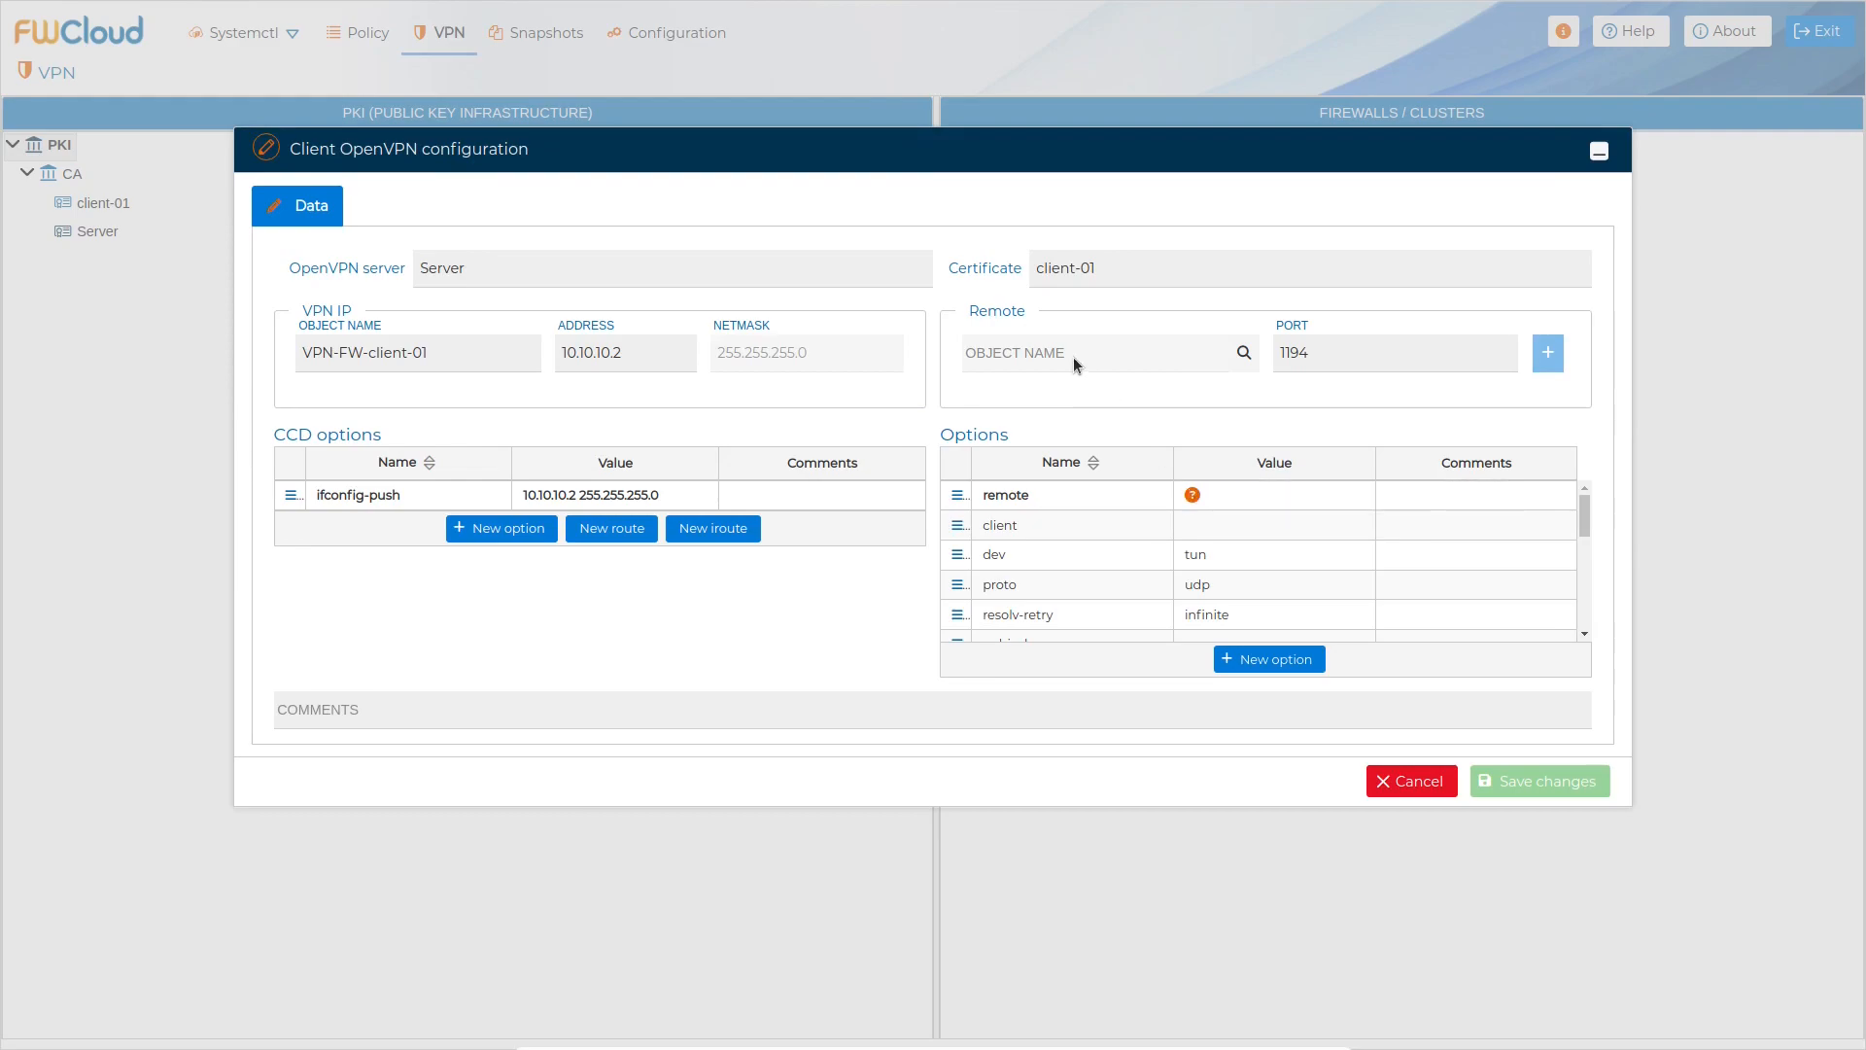
pyautogui.click(1440, 781)
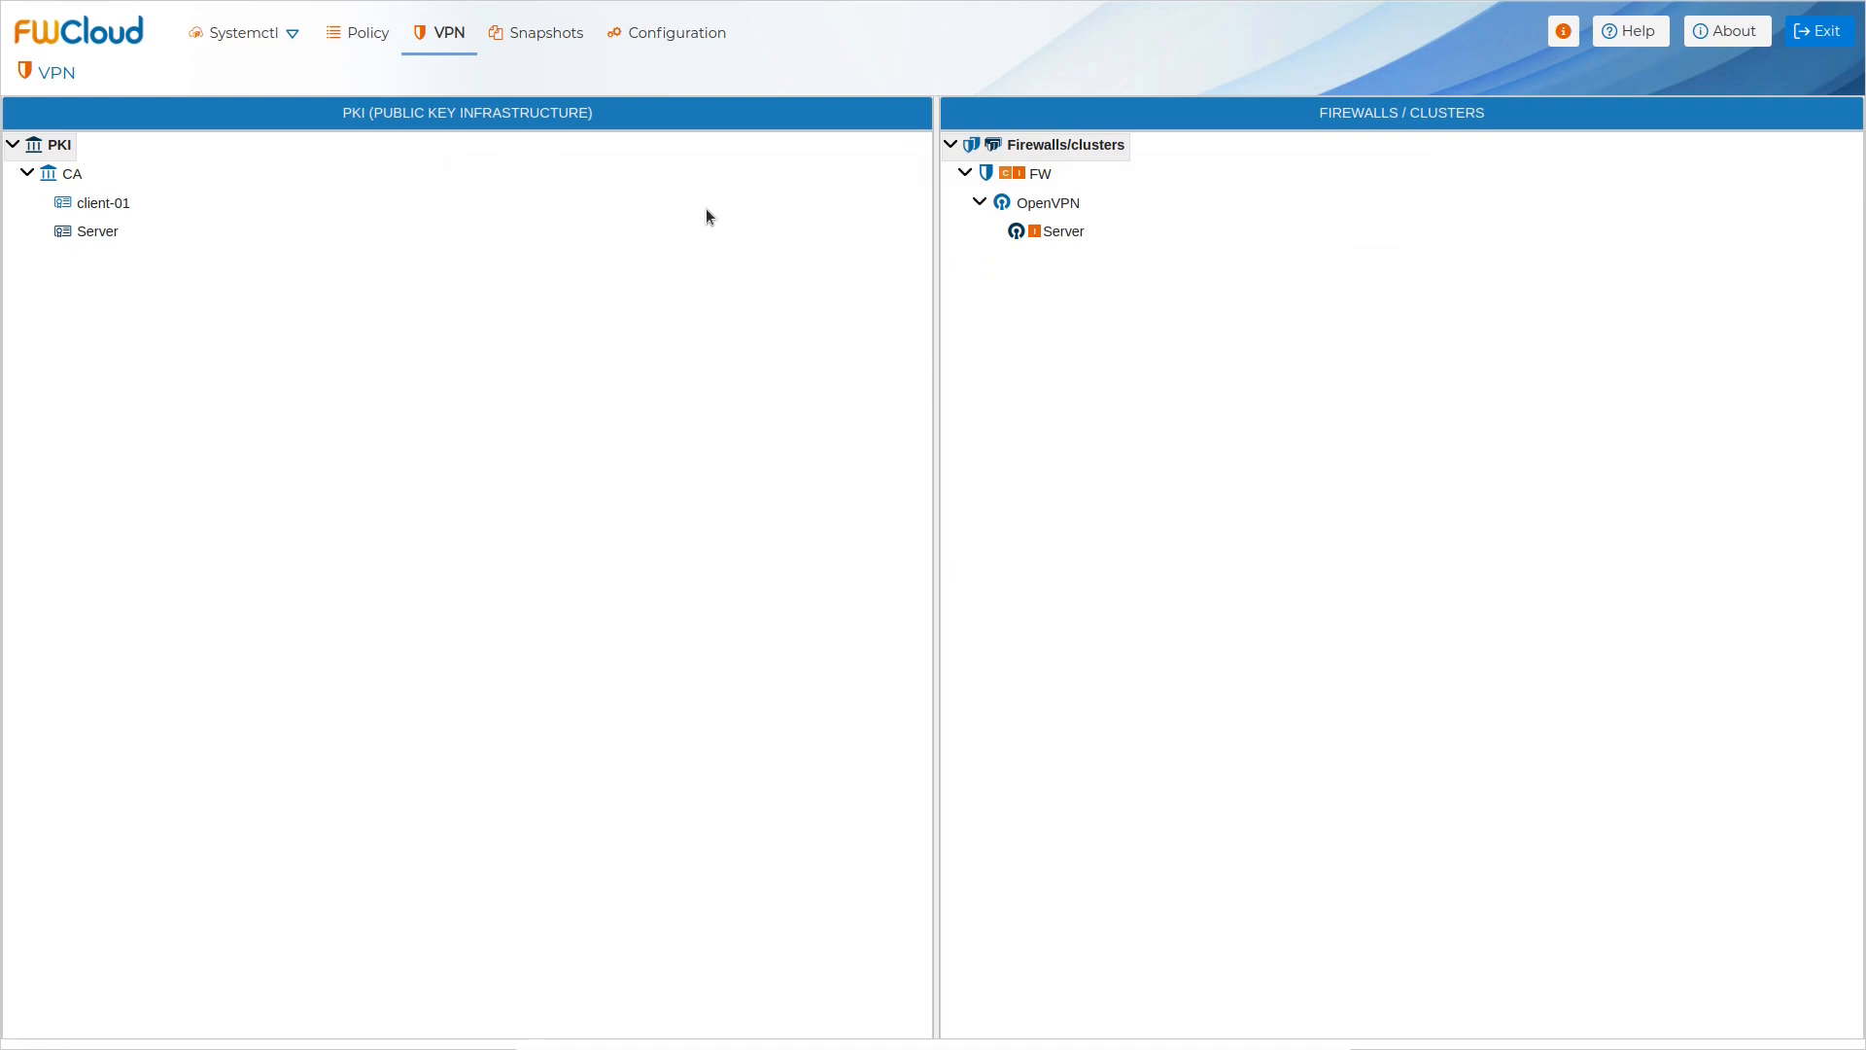
pyautogui.click(365, 39)
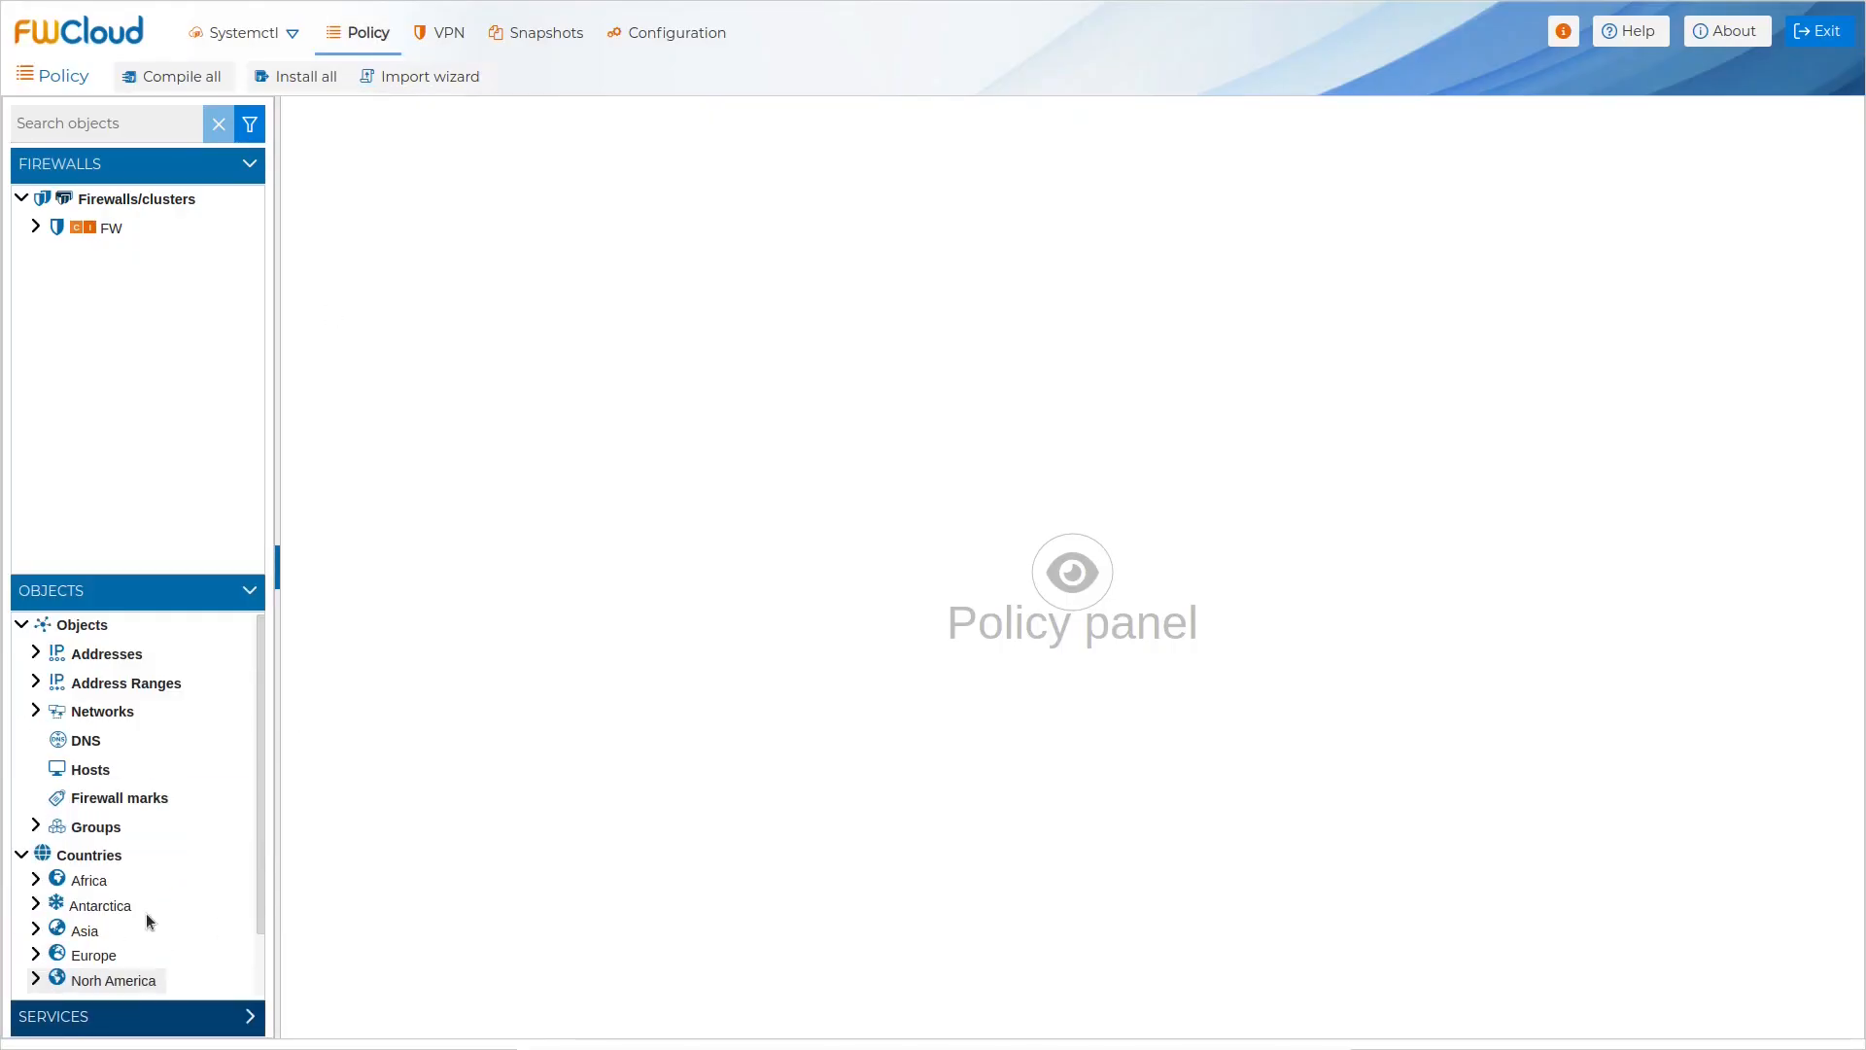
pyautogui.click(35, 653)
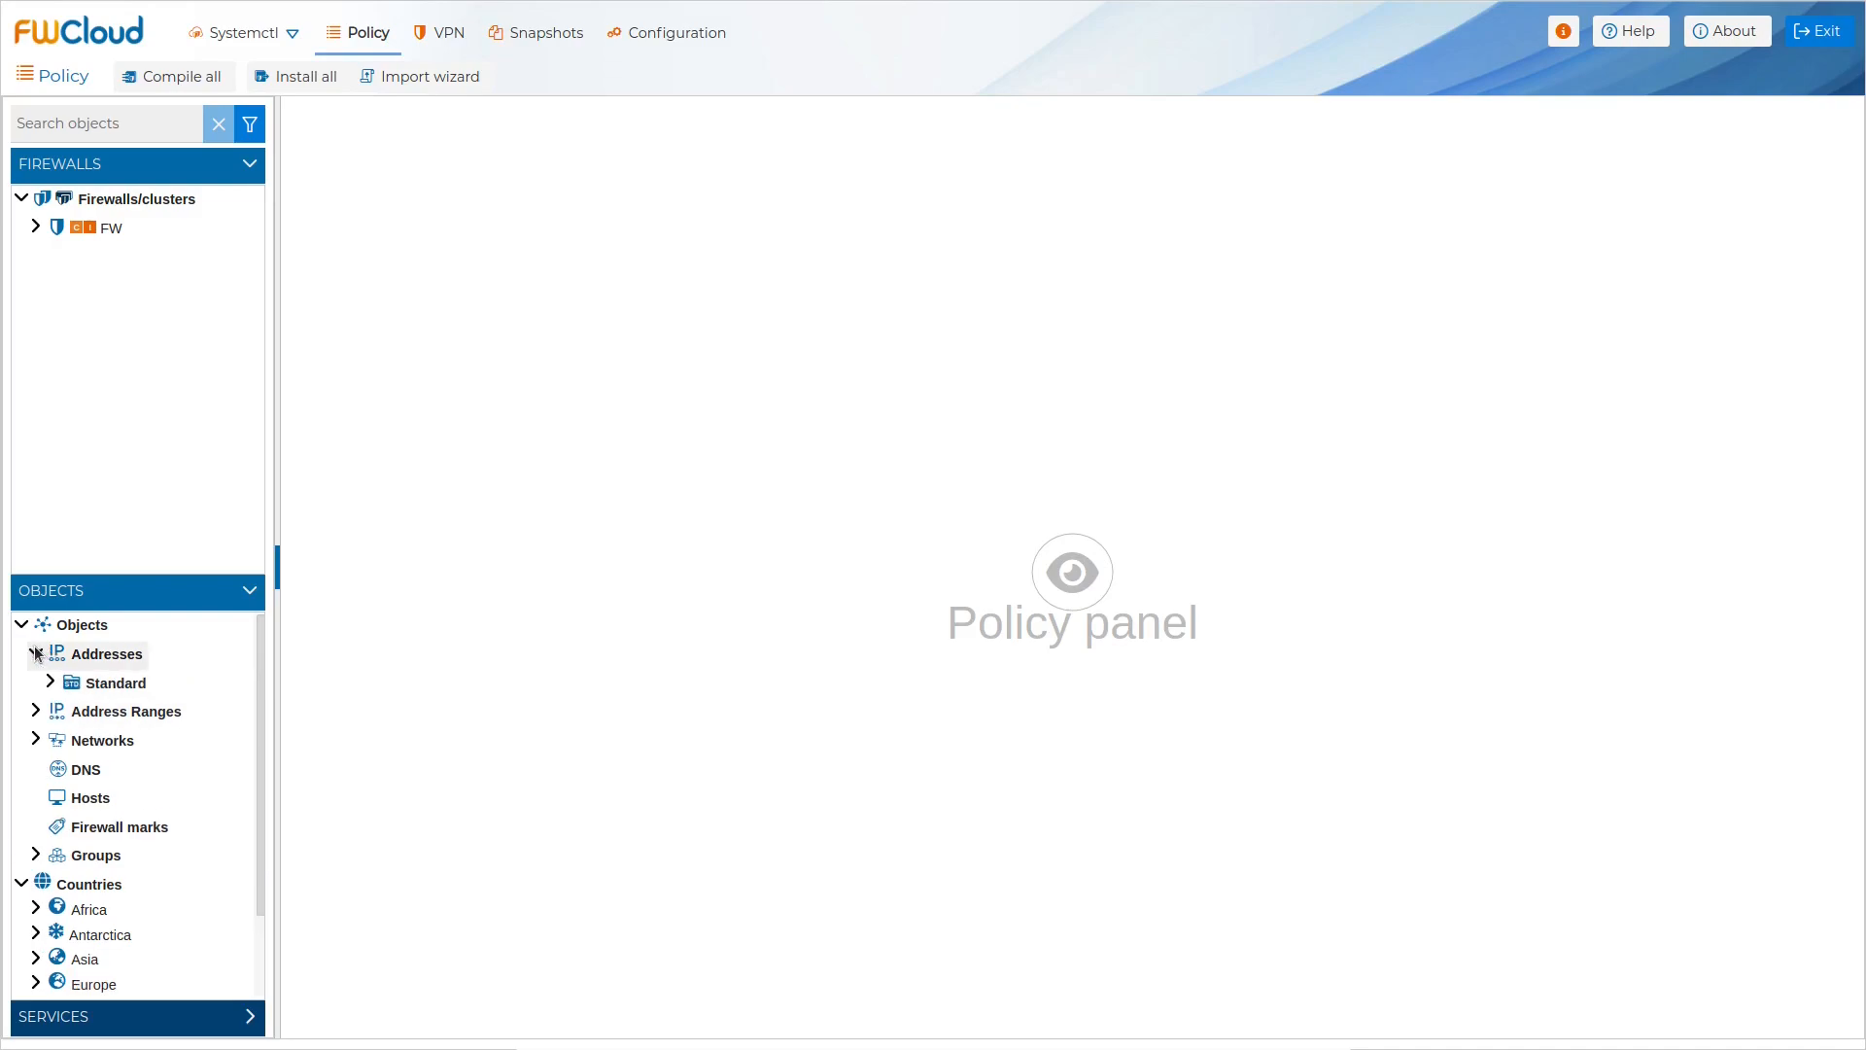
pyautogui.rightClick(114, 656)
pyautogui.click(190, 702)
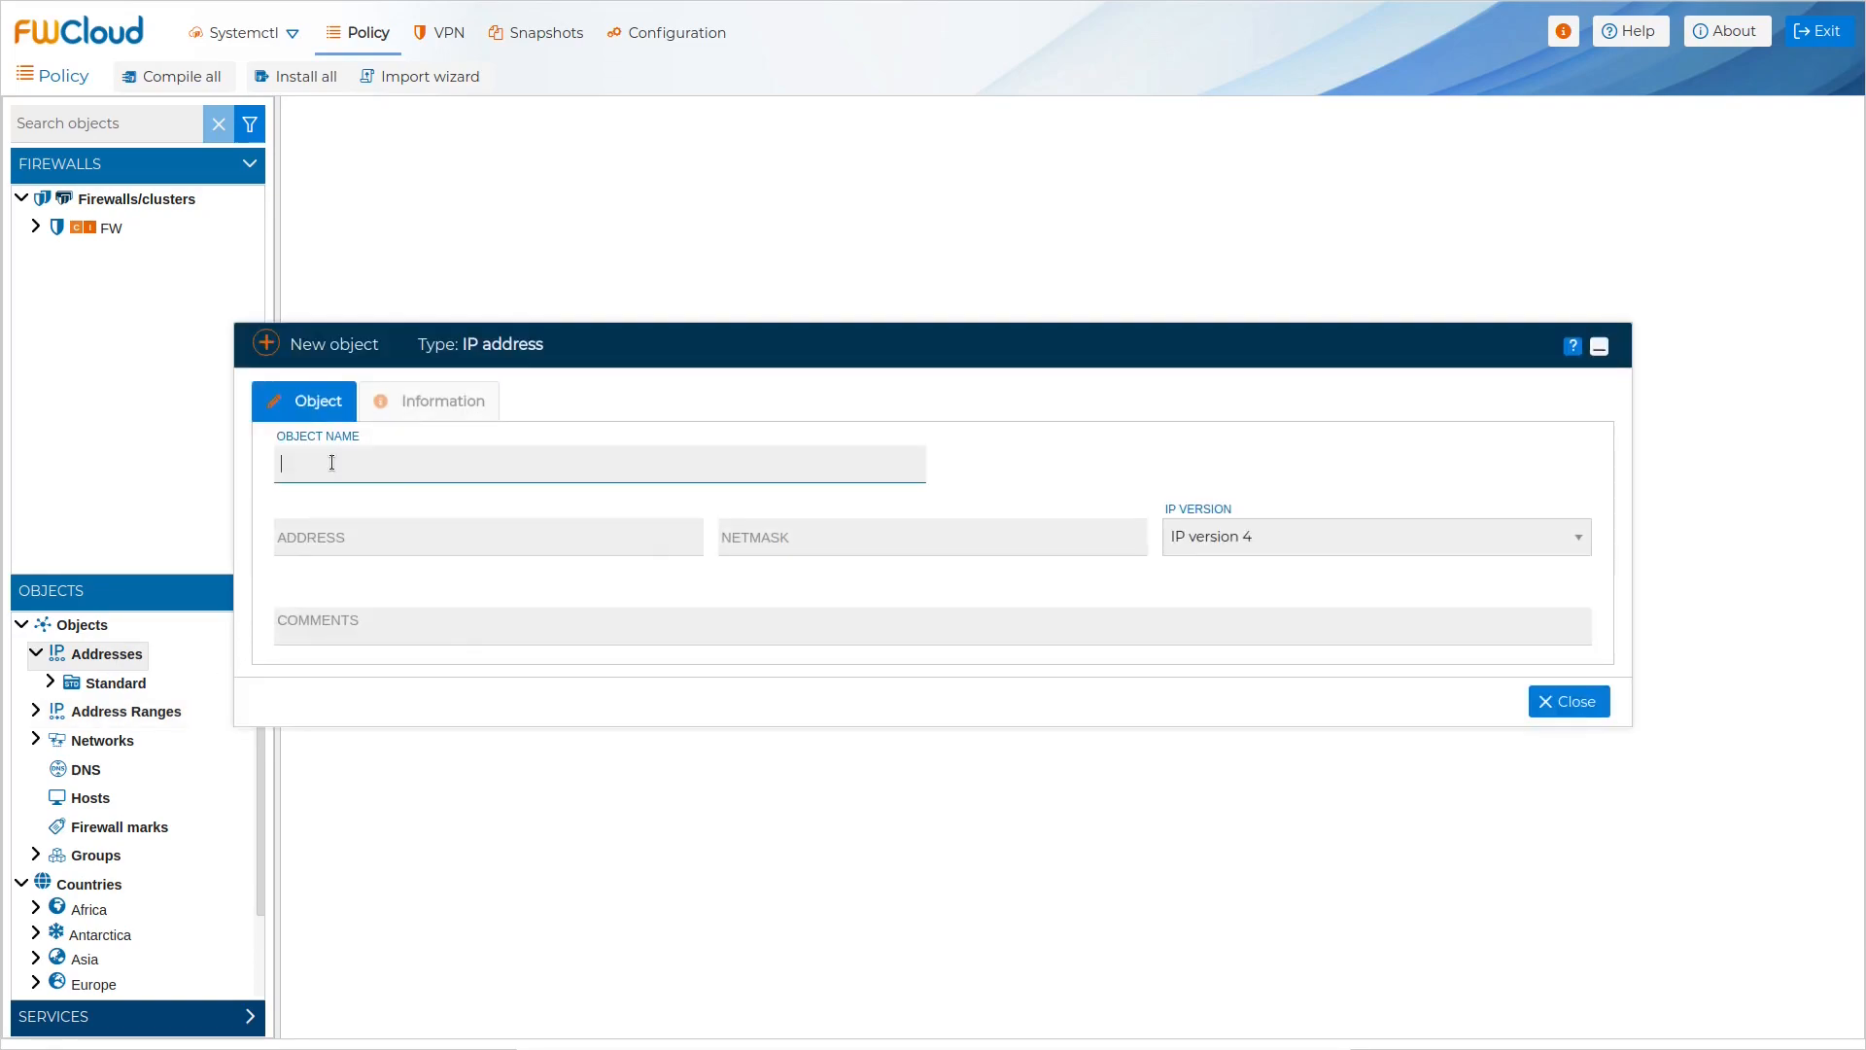
pyautogui.write('public_address')
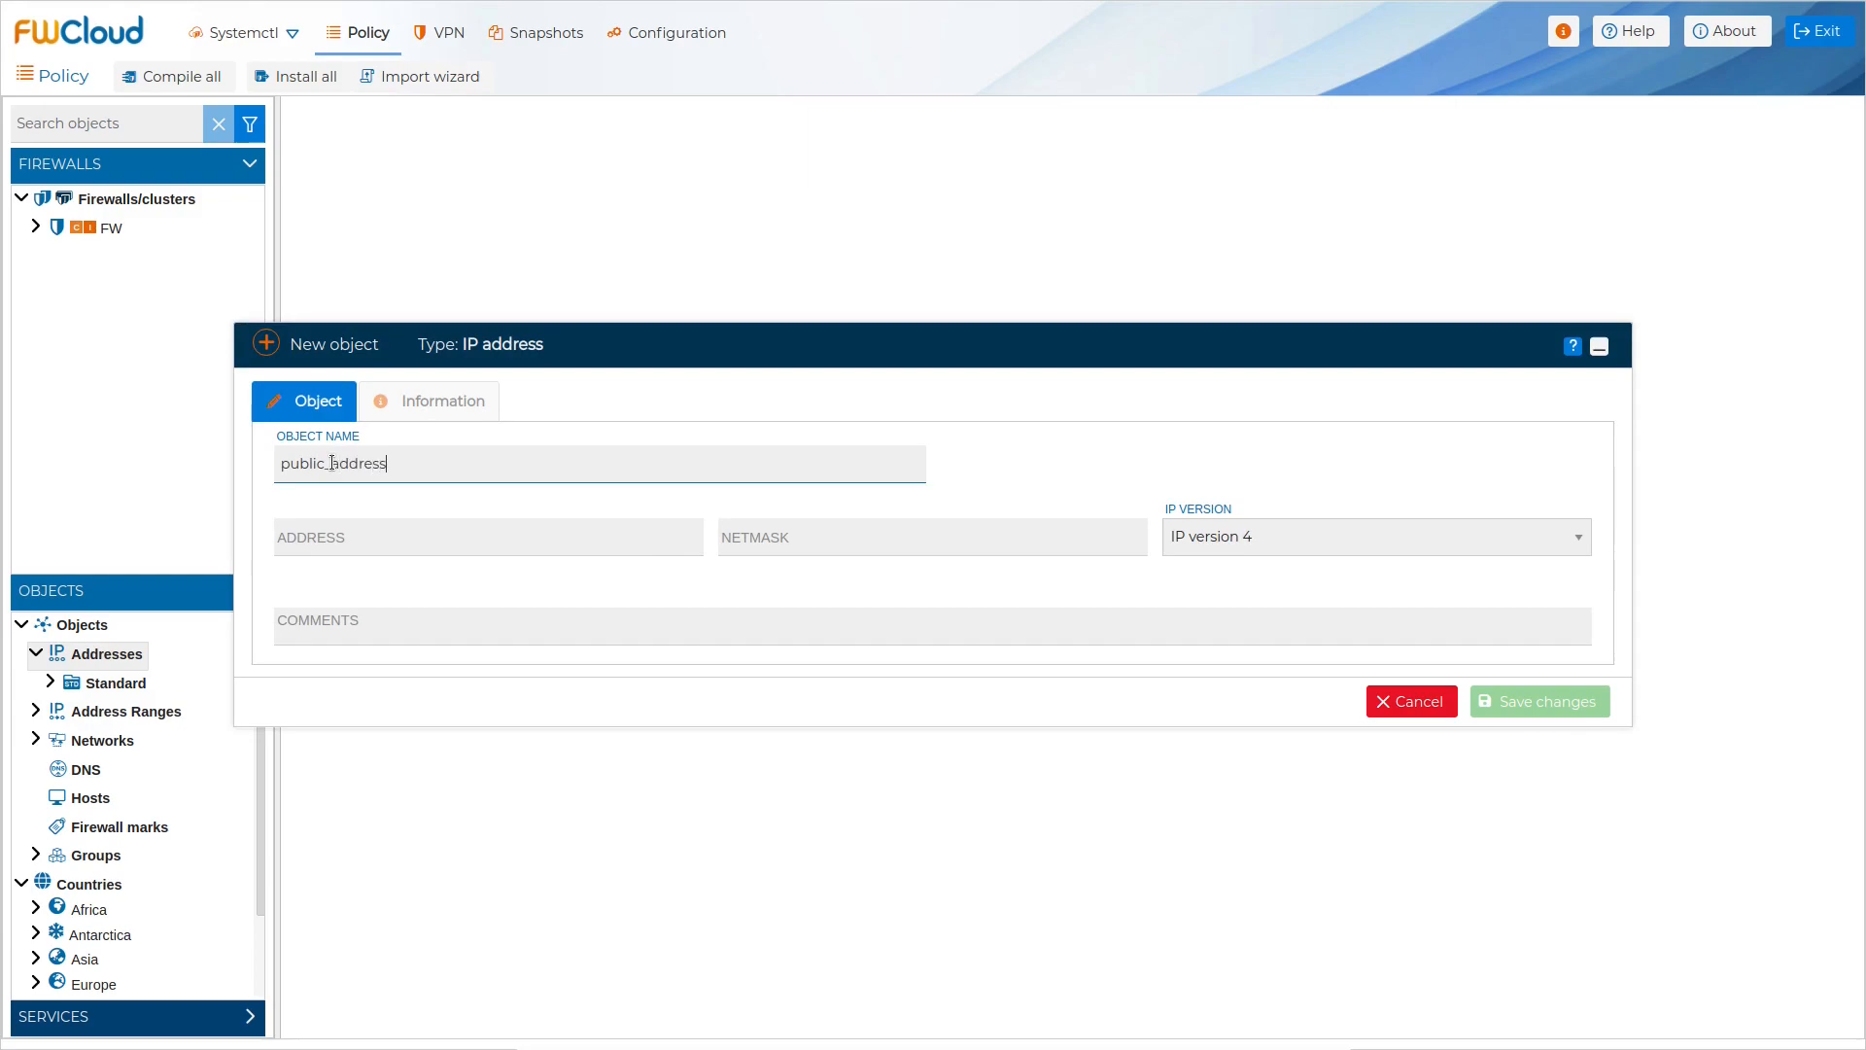
pyautogui.press('Tab')
pyautogui.write('123.1')
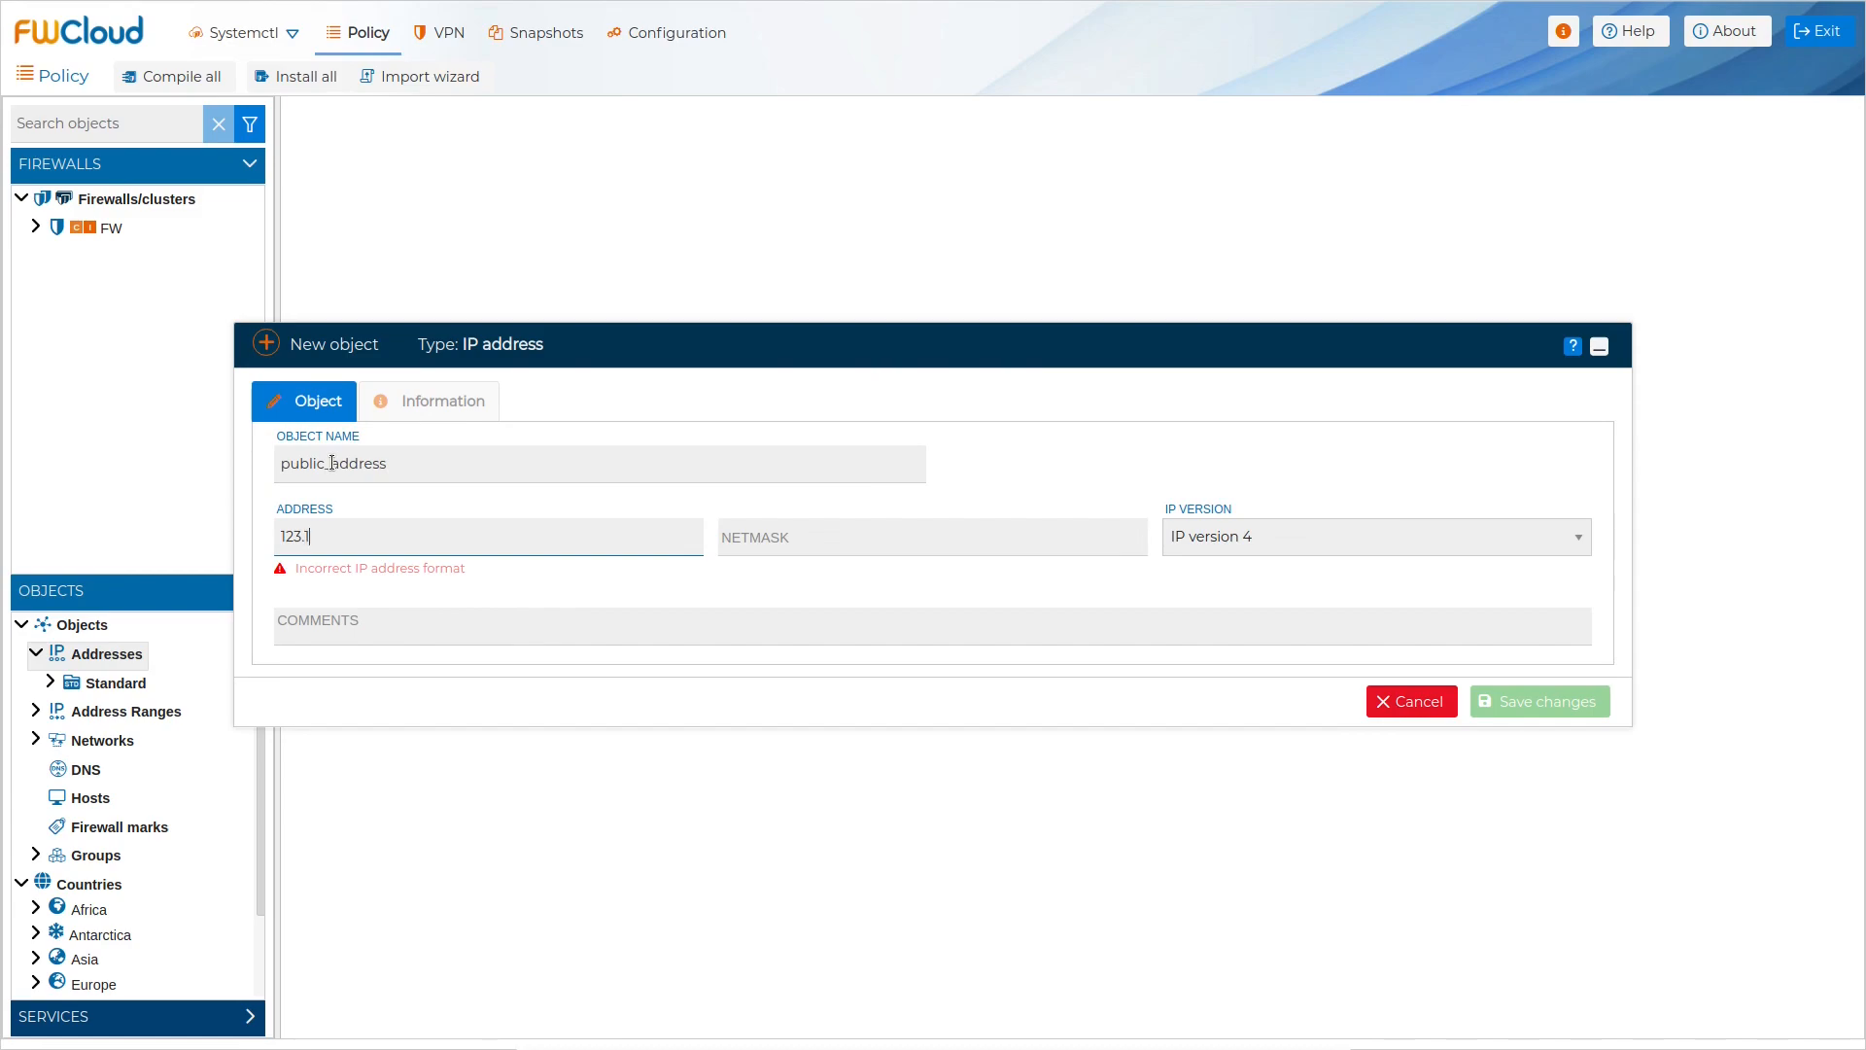
pyautogui.write('23.123.12')
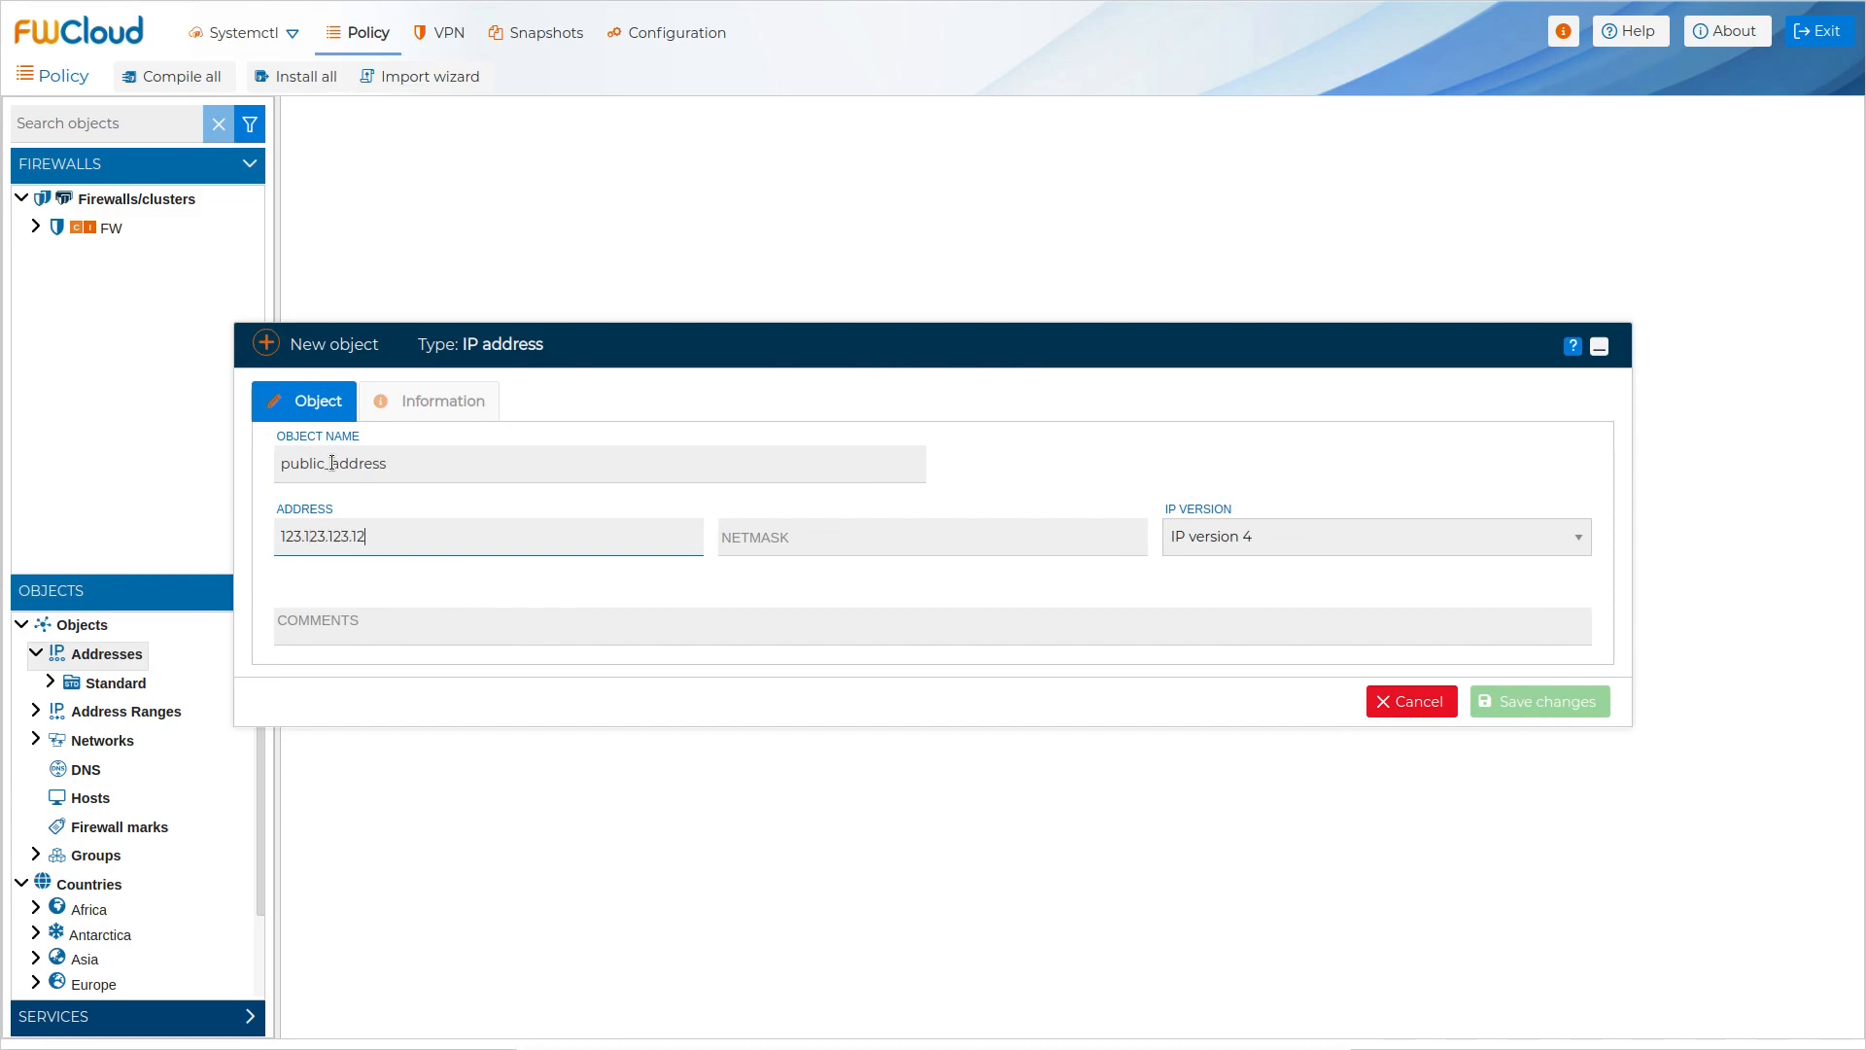
pyautogui.write('3')
pyautogui.press('Tab')
pyautogui.write('/')
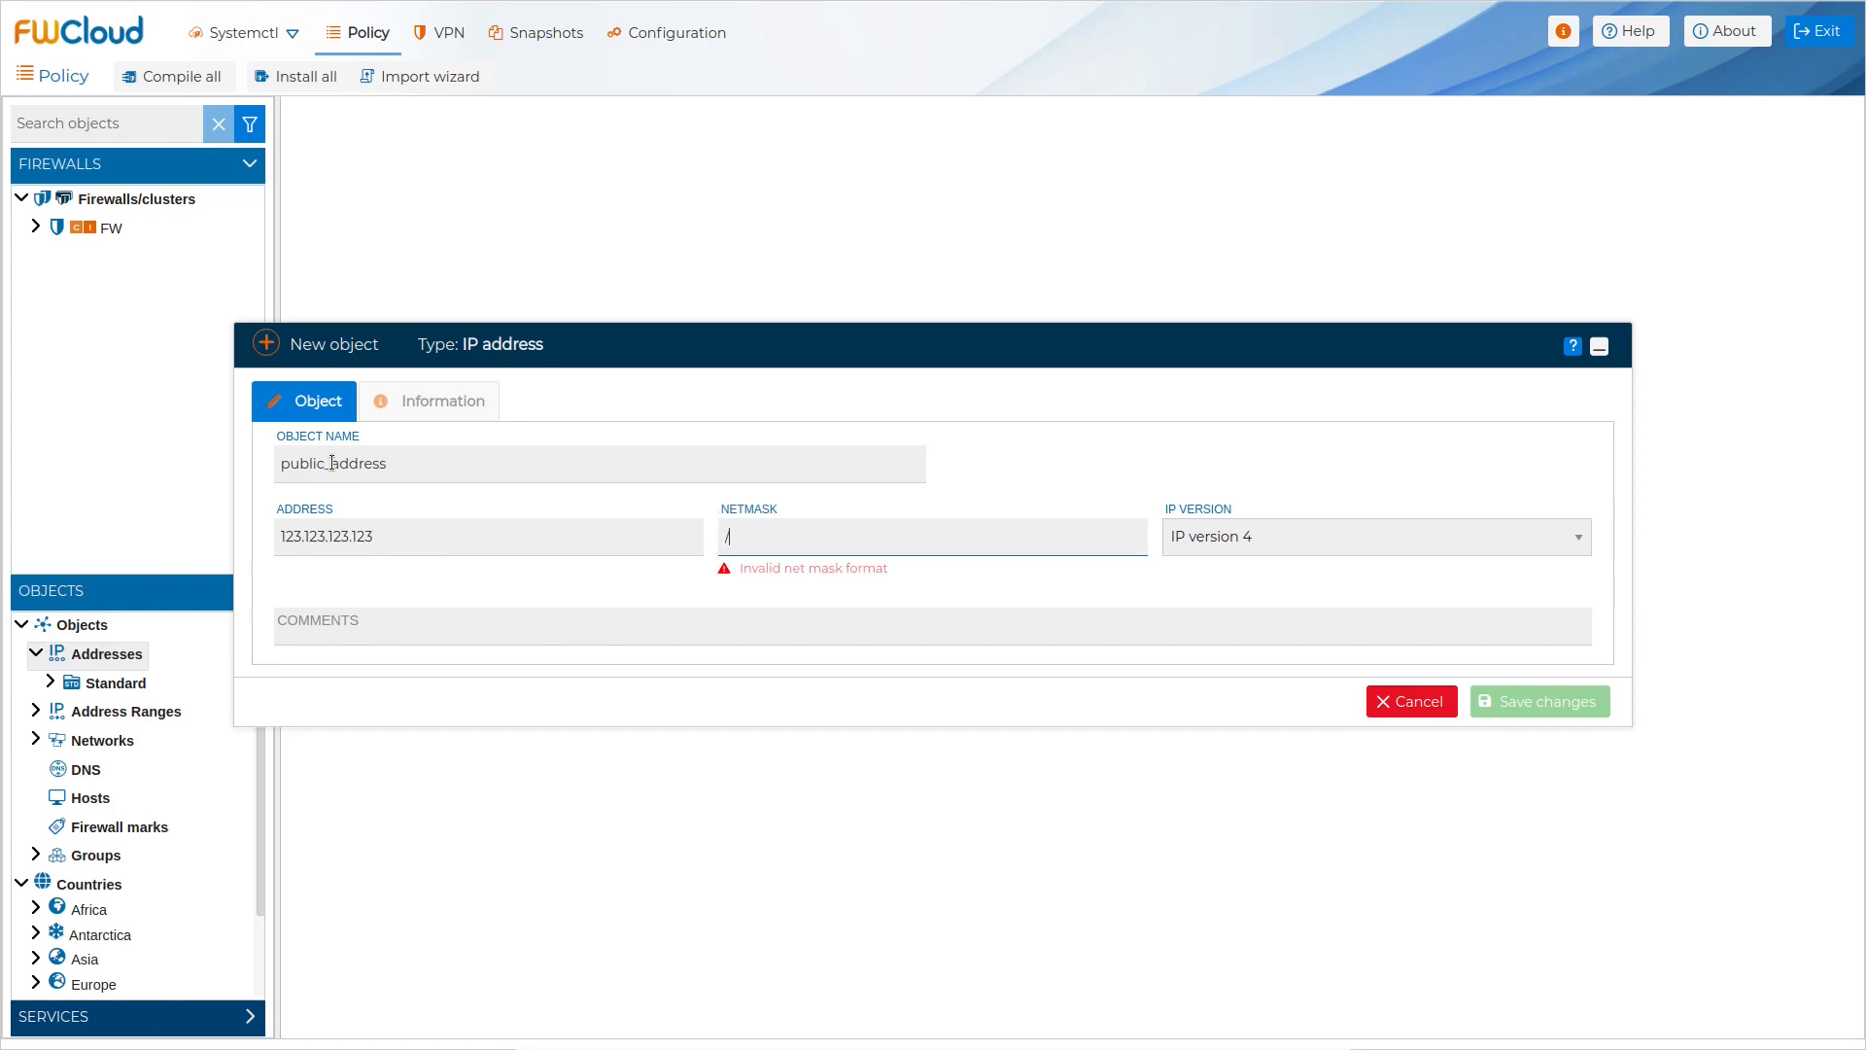
pyautogui.write('32')
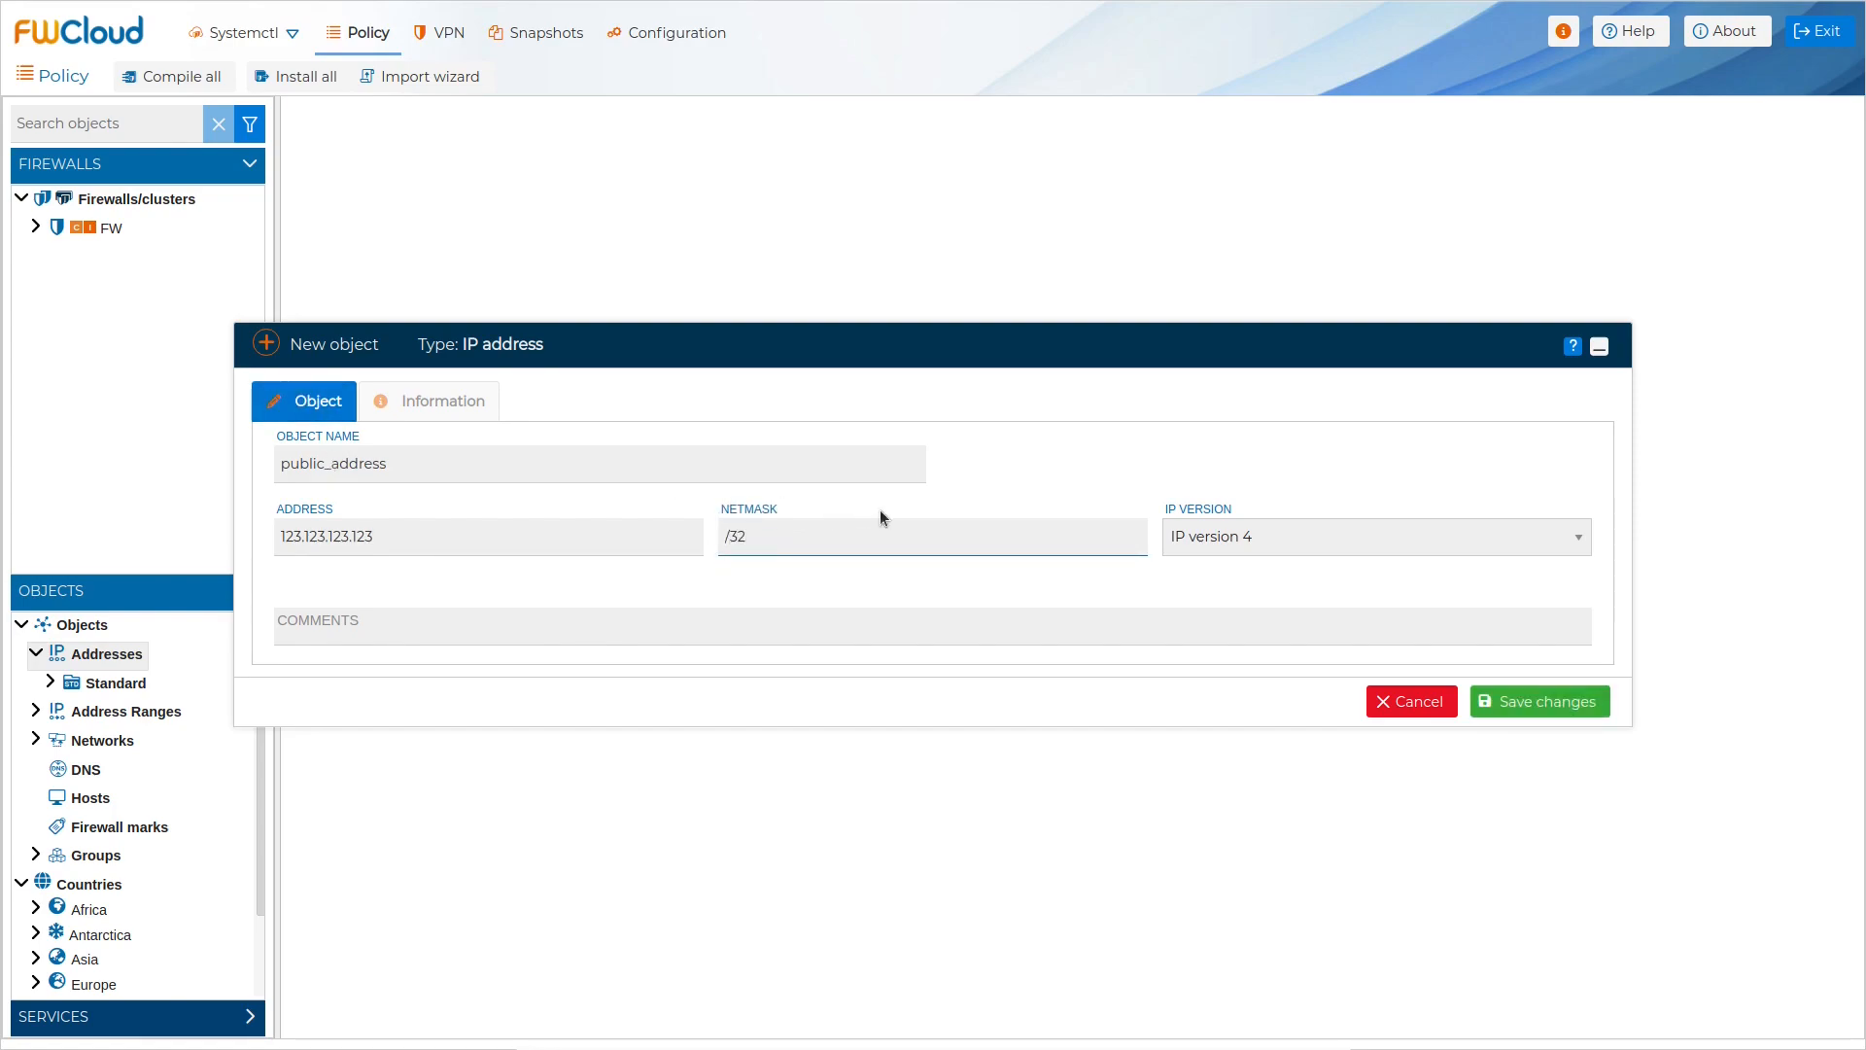
pyautogui.click(1496, 708)
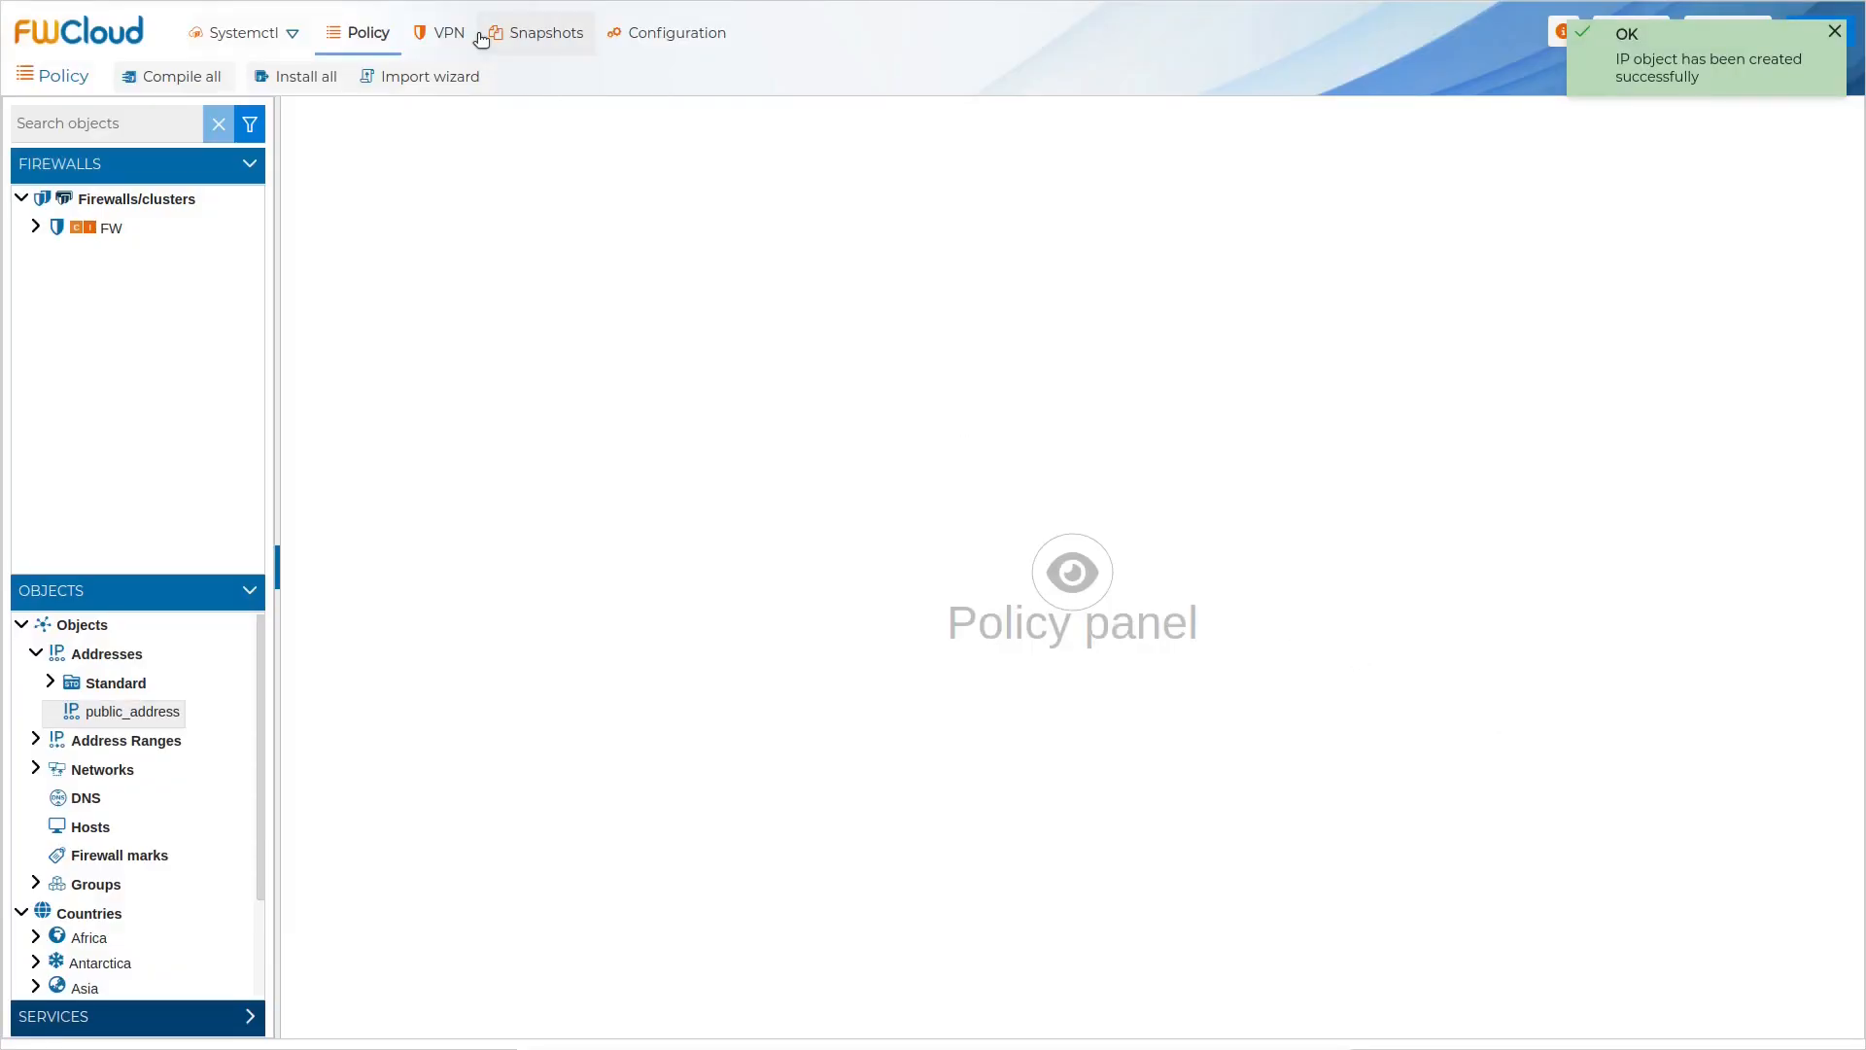
# Step: Assign the client-01 certificate to FW's OpenVPN Server and save its client configuration with public_address as the remote object
pyautogui.click(437, 35)
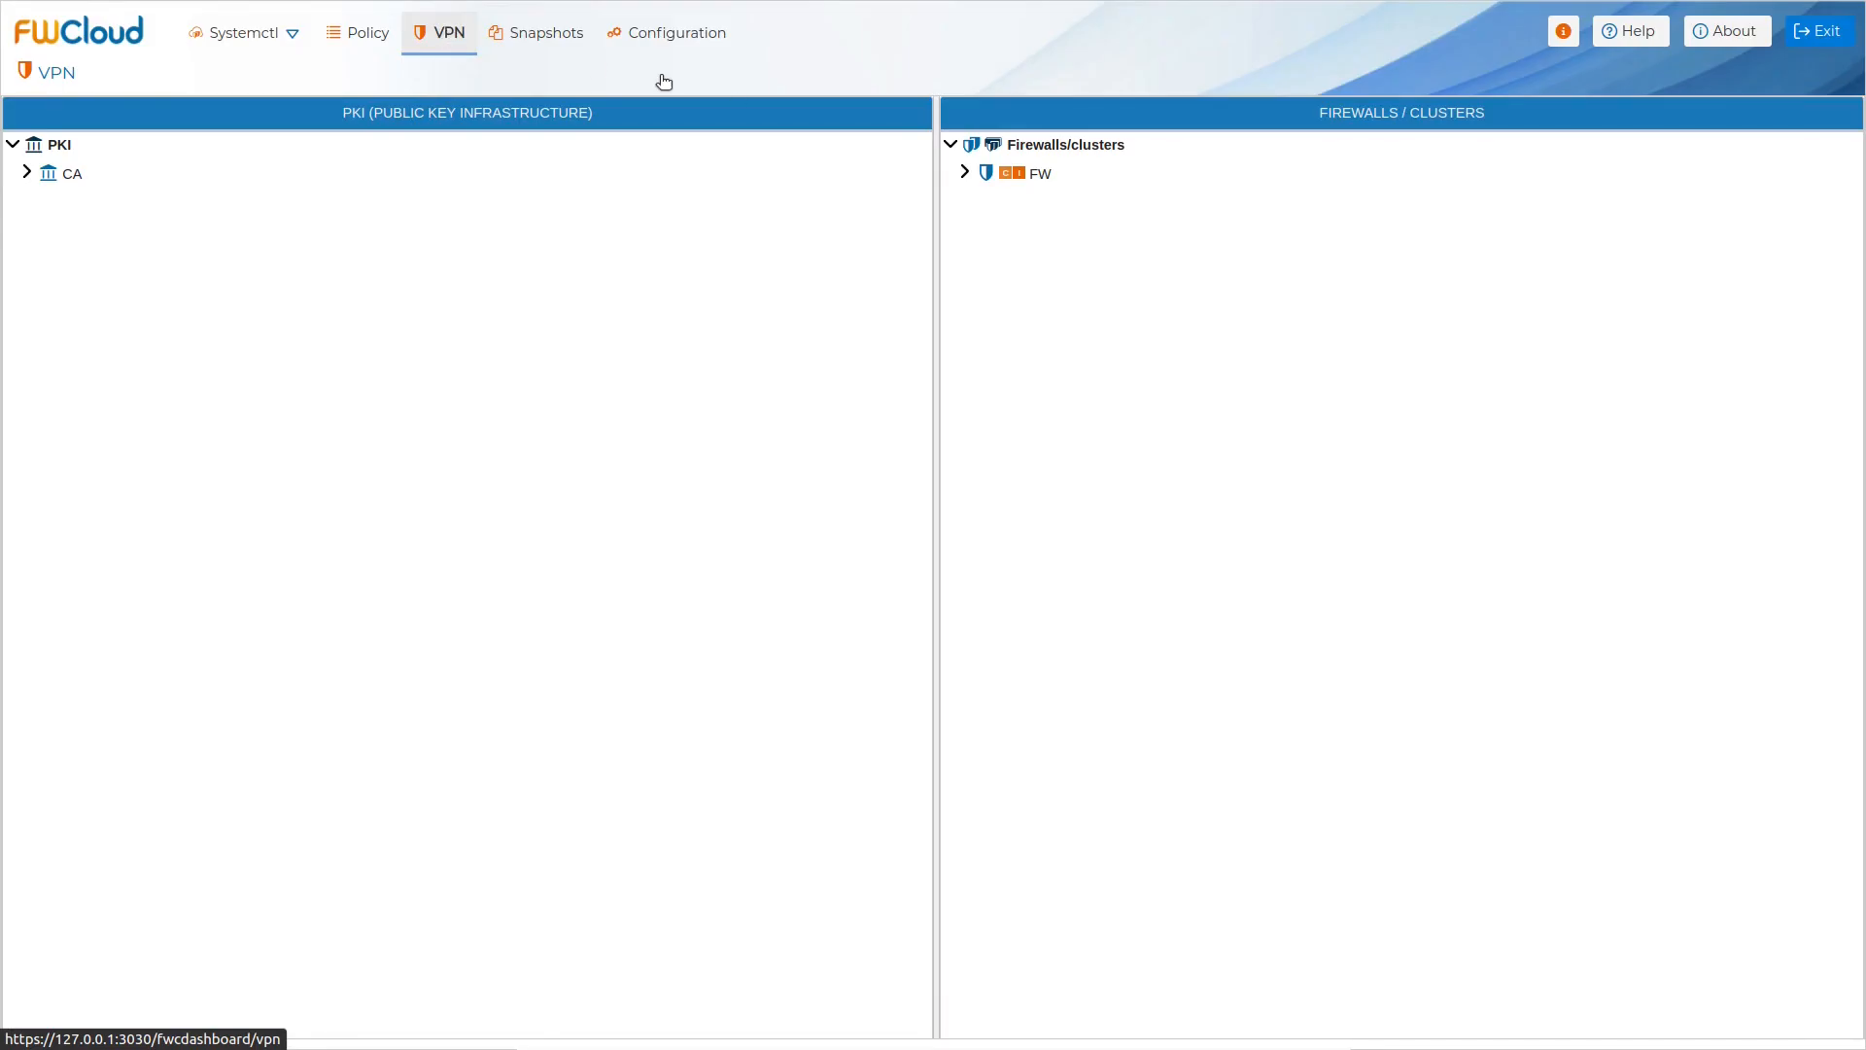
pyautogui.click(965, 172)
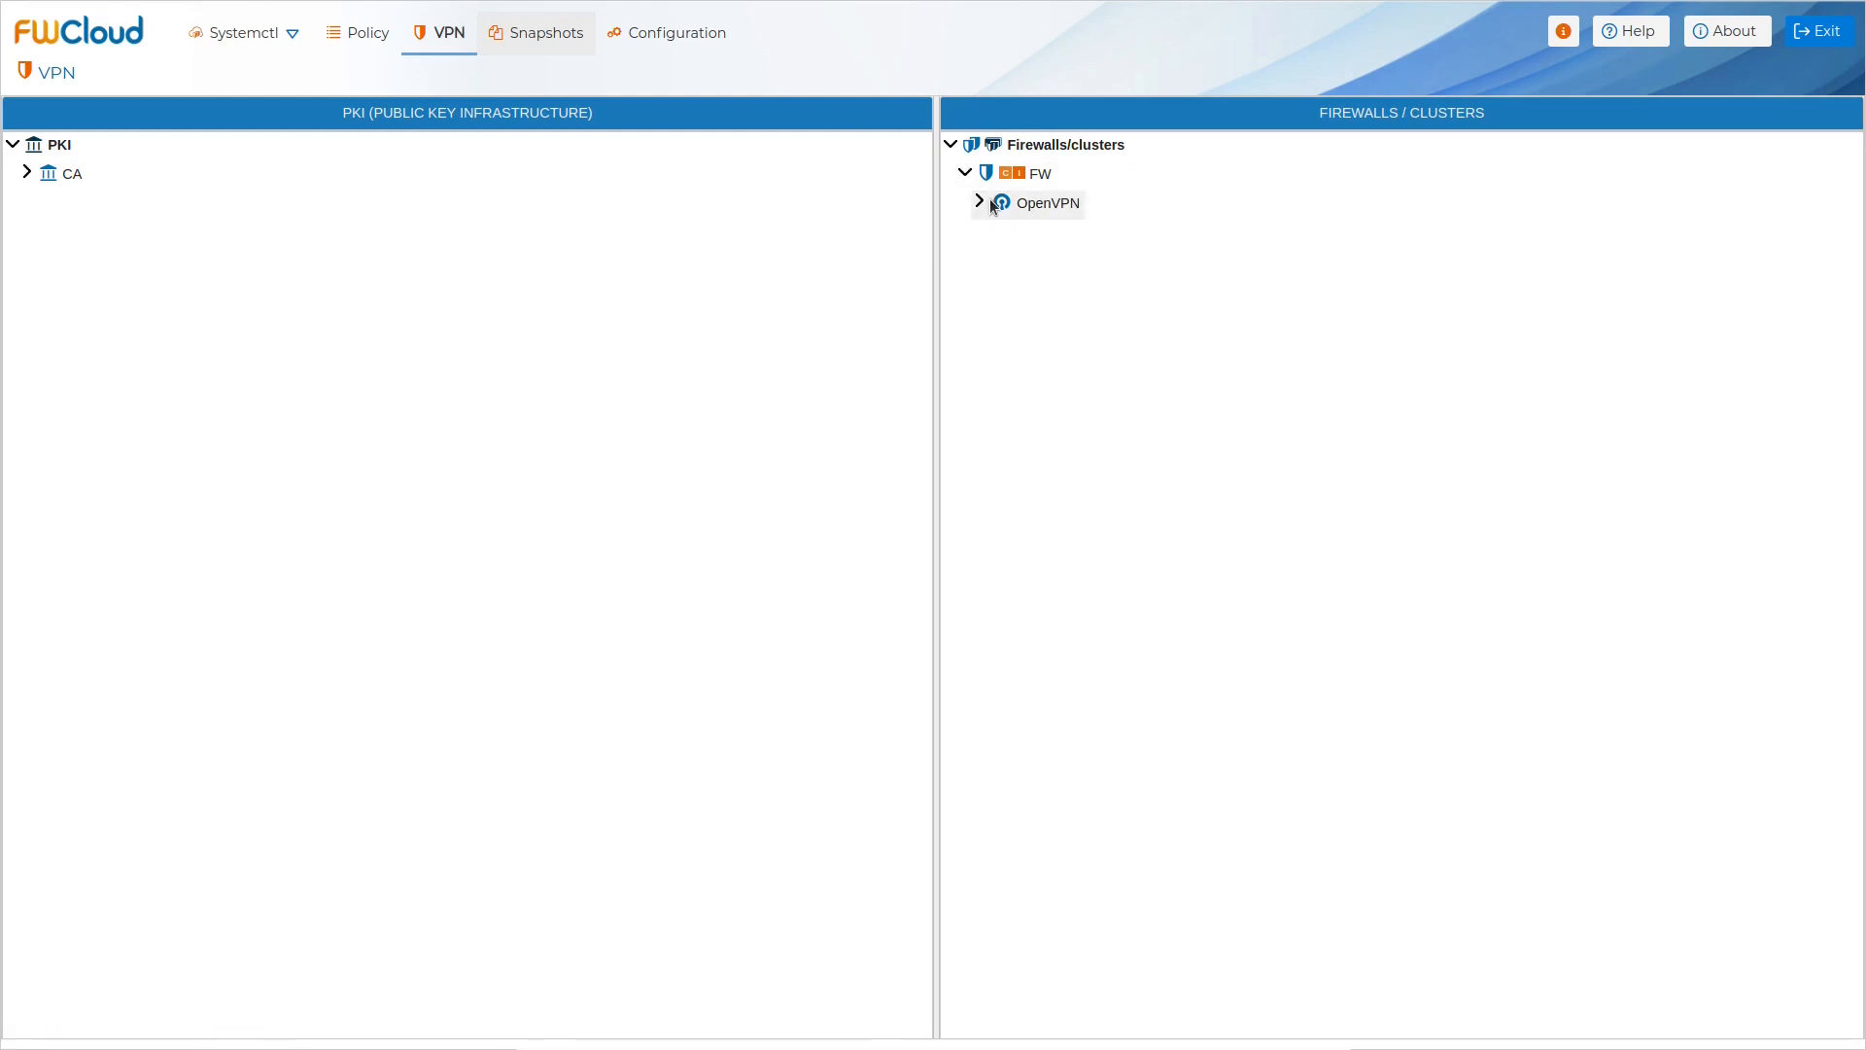
pyautogui.click(980, 201)
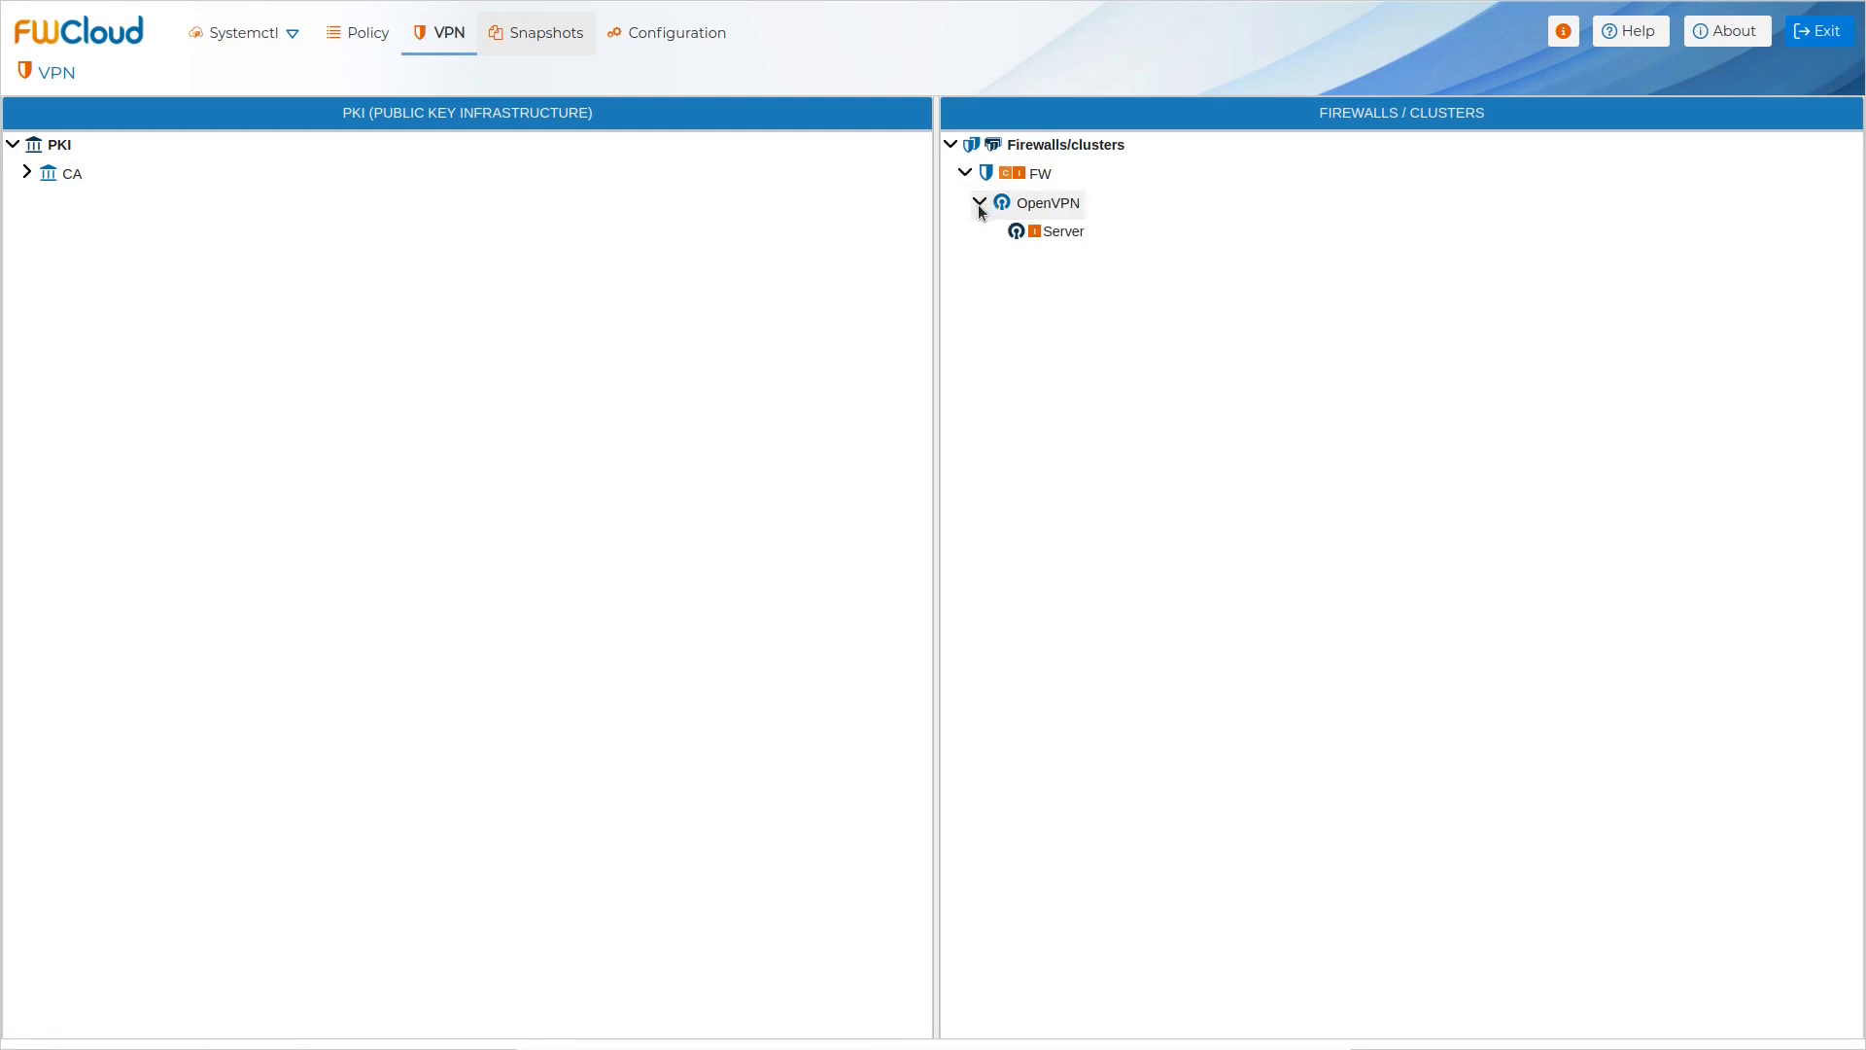
pyautogui.click(26, 173)
pyautogui.moveTo(104, 203); pyautogui.dragTo(1128, 232)
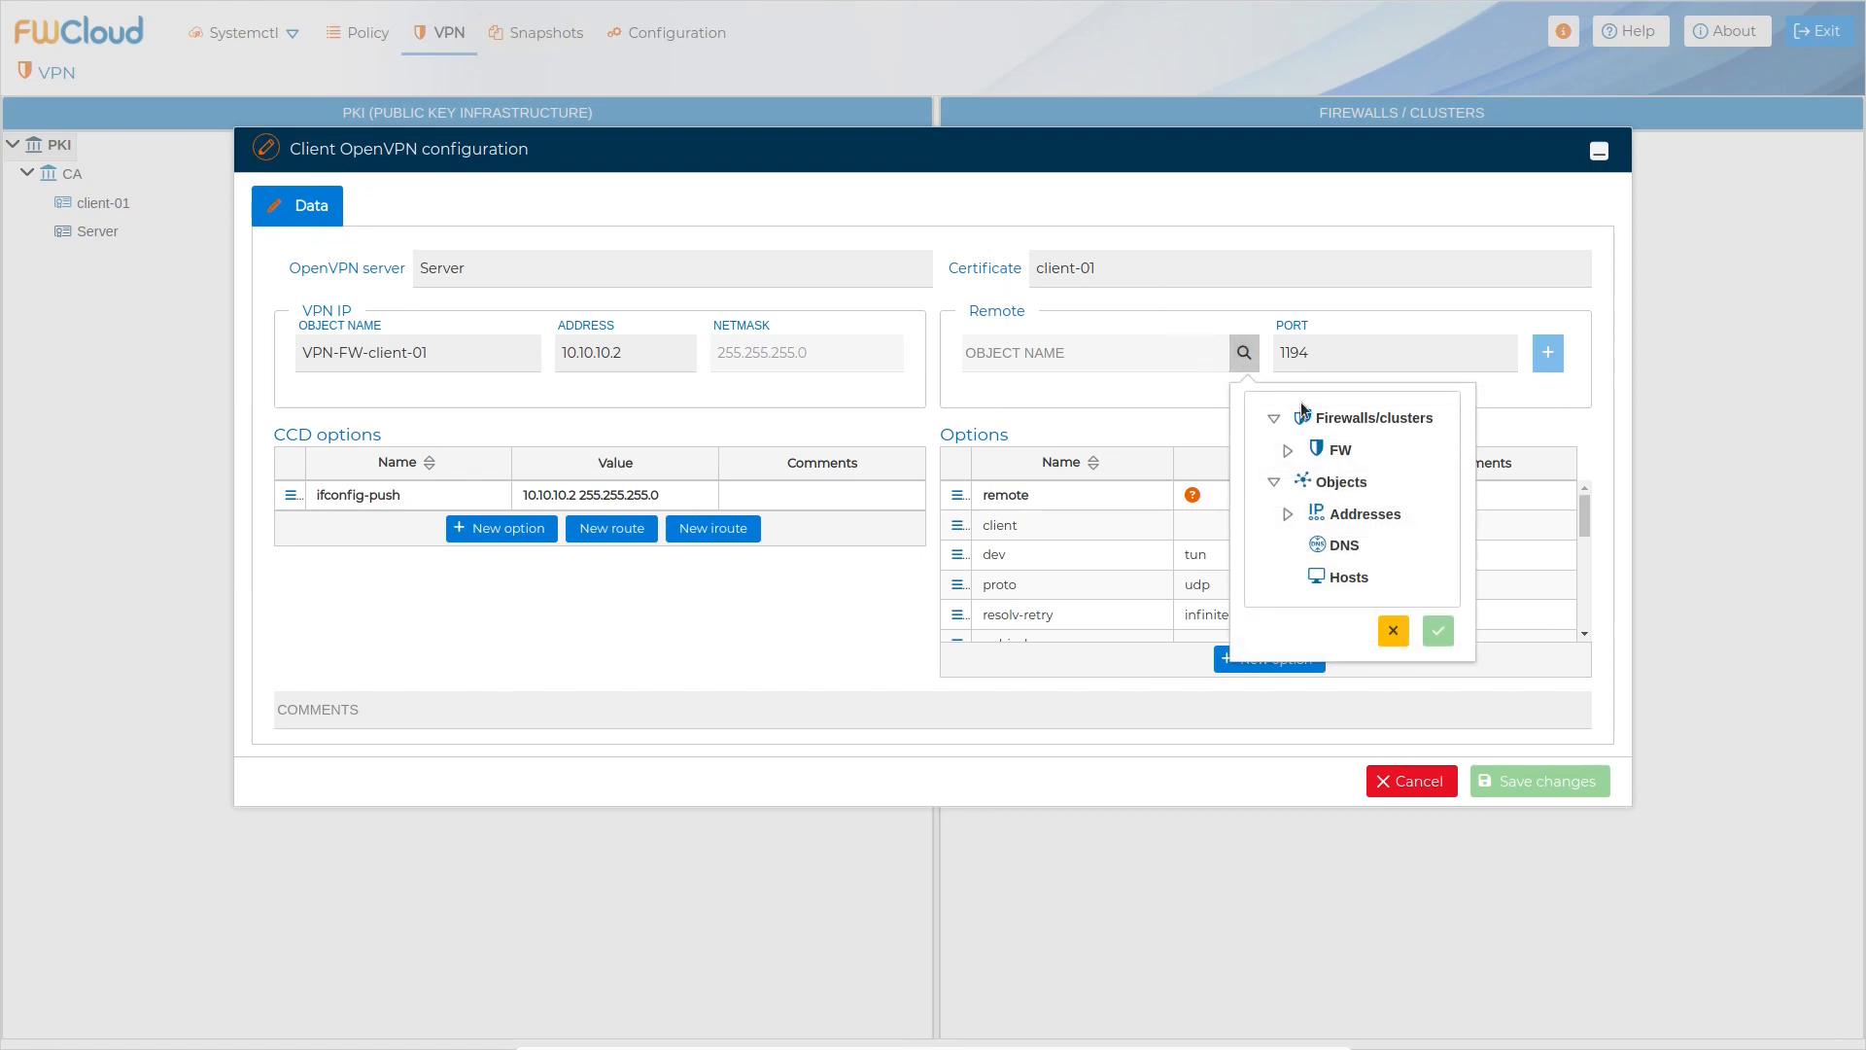
pyautogui.click(1290, 519)
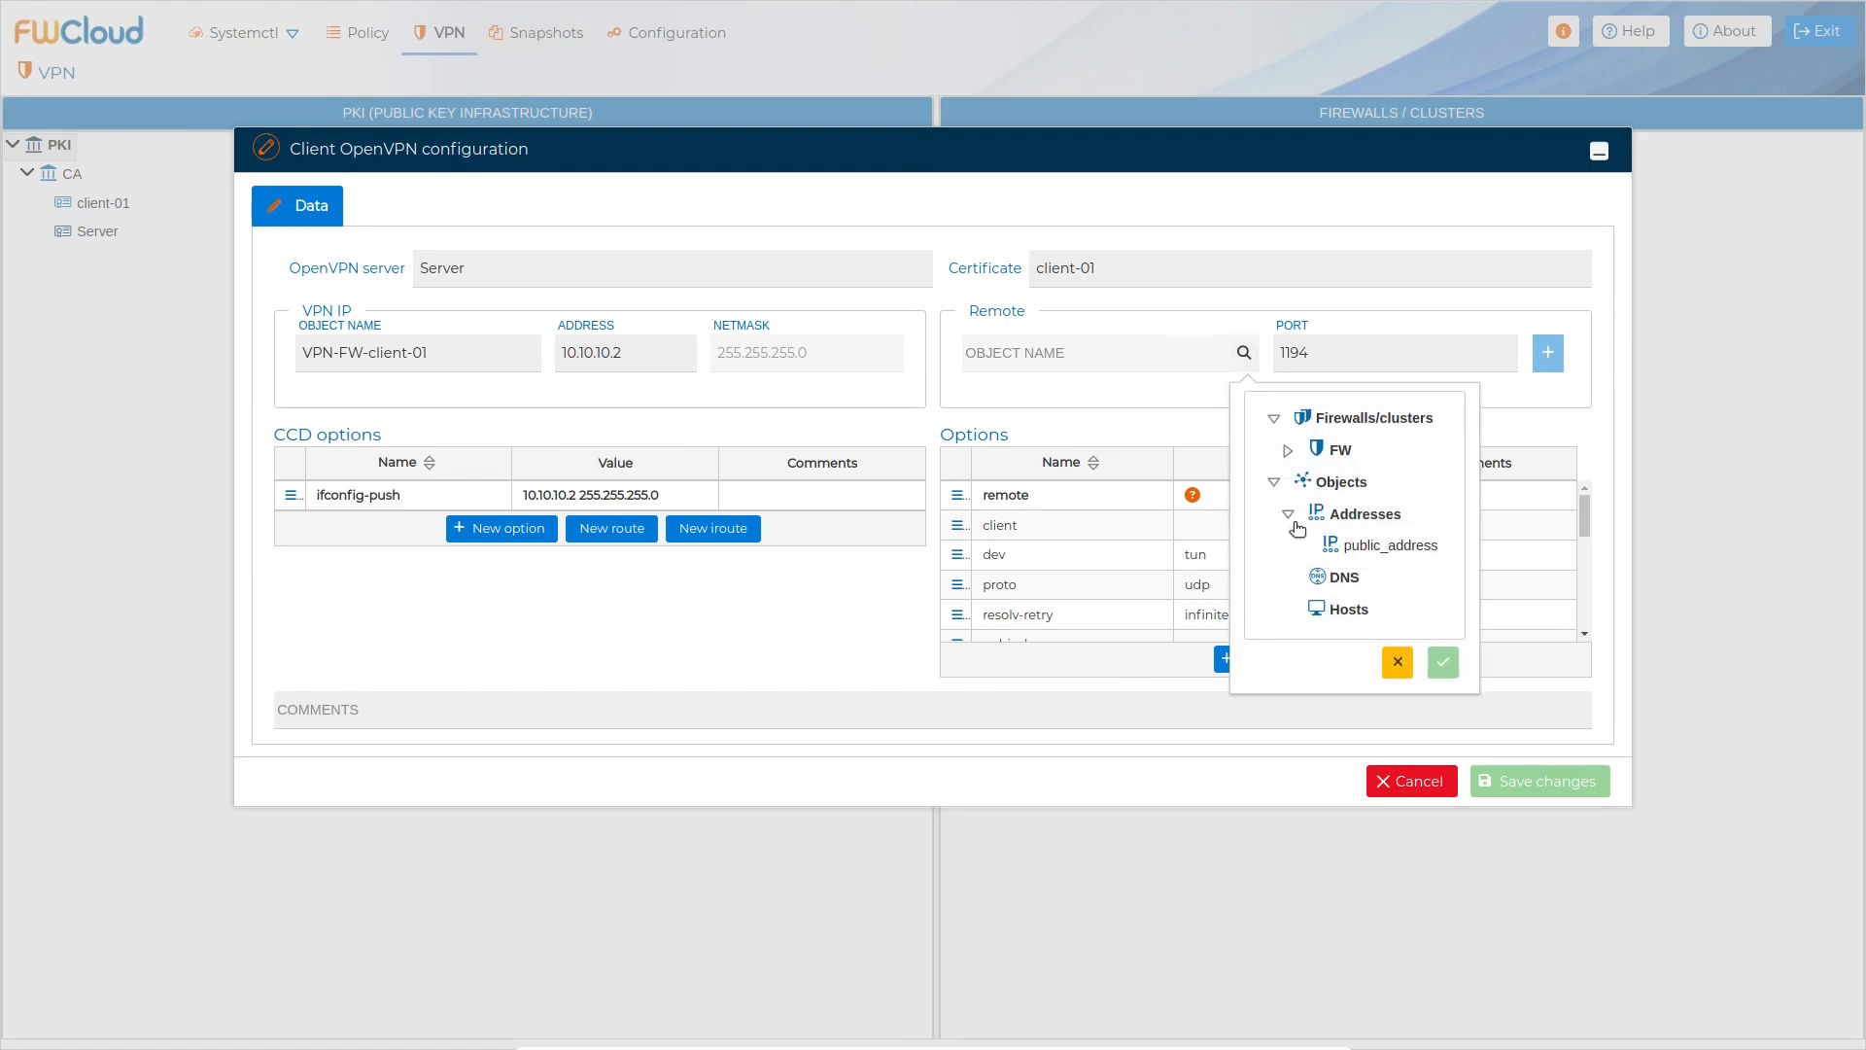
pyautogui.click(1372, 552)
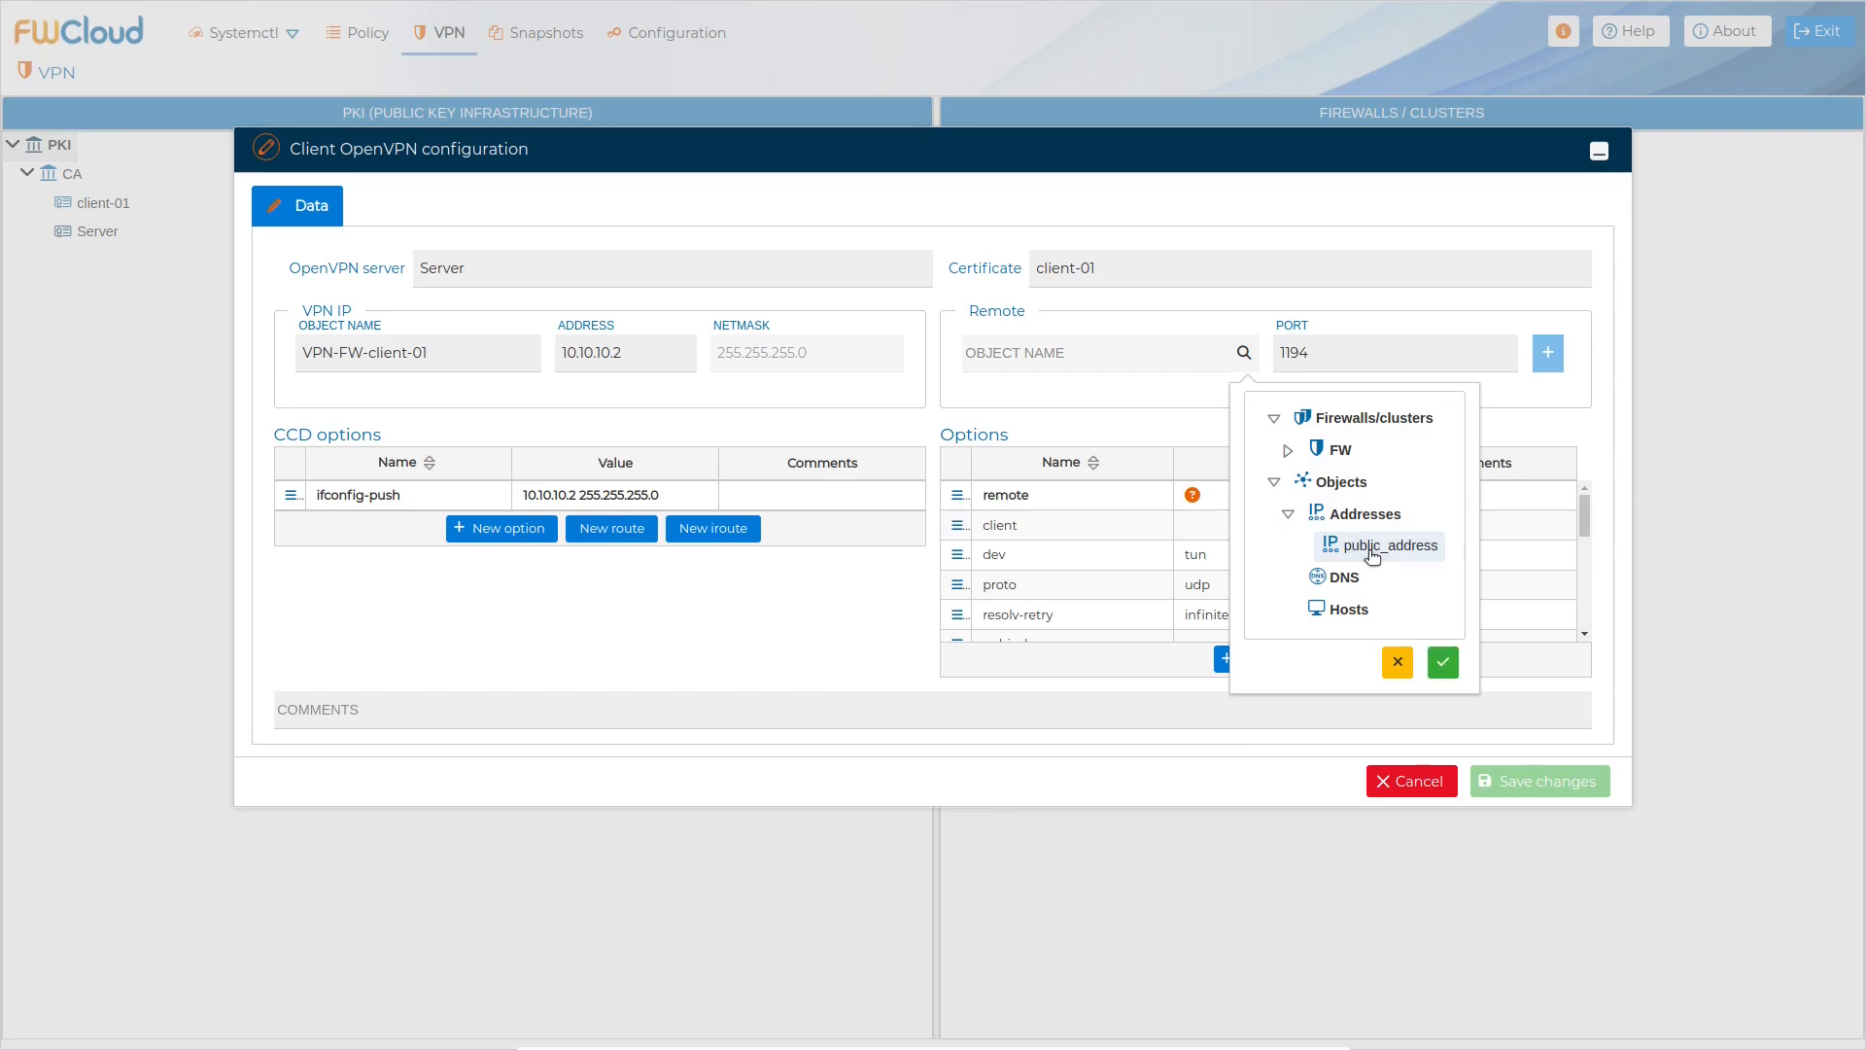
pyautogui.click(1442, 662)
pyautogui.click(1549, 353)
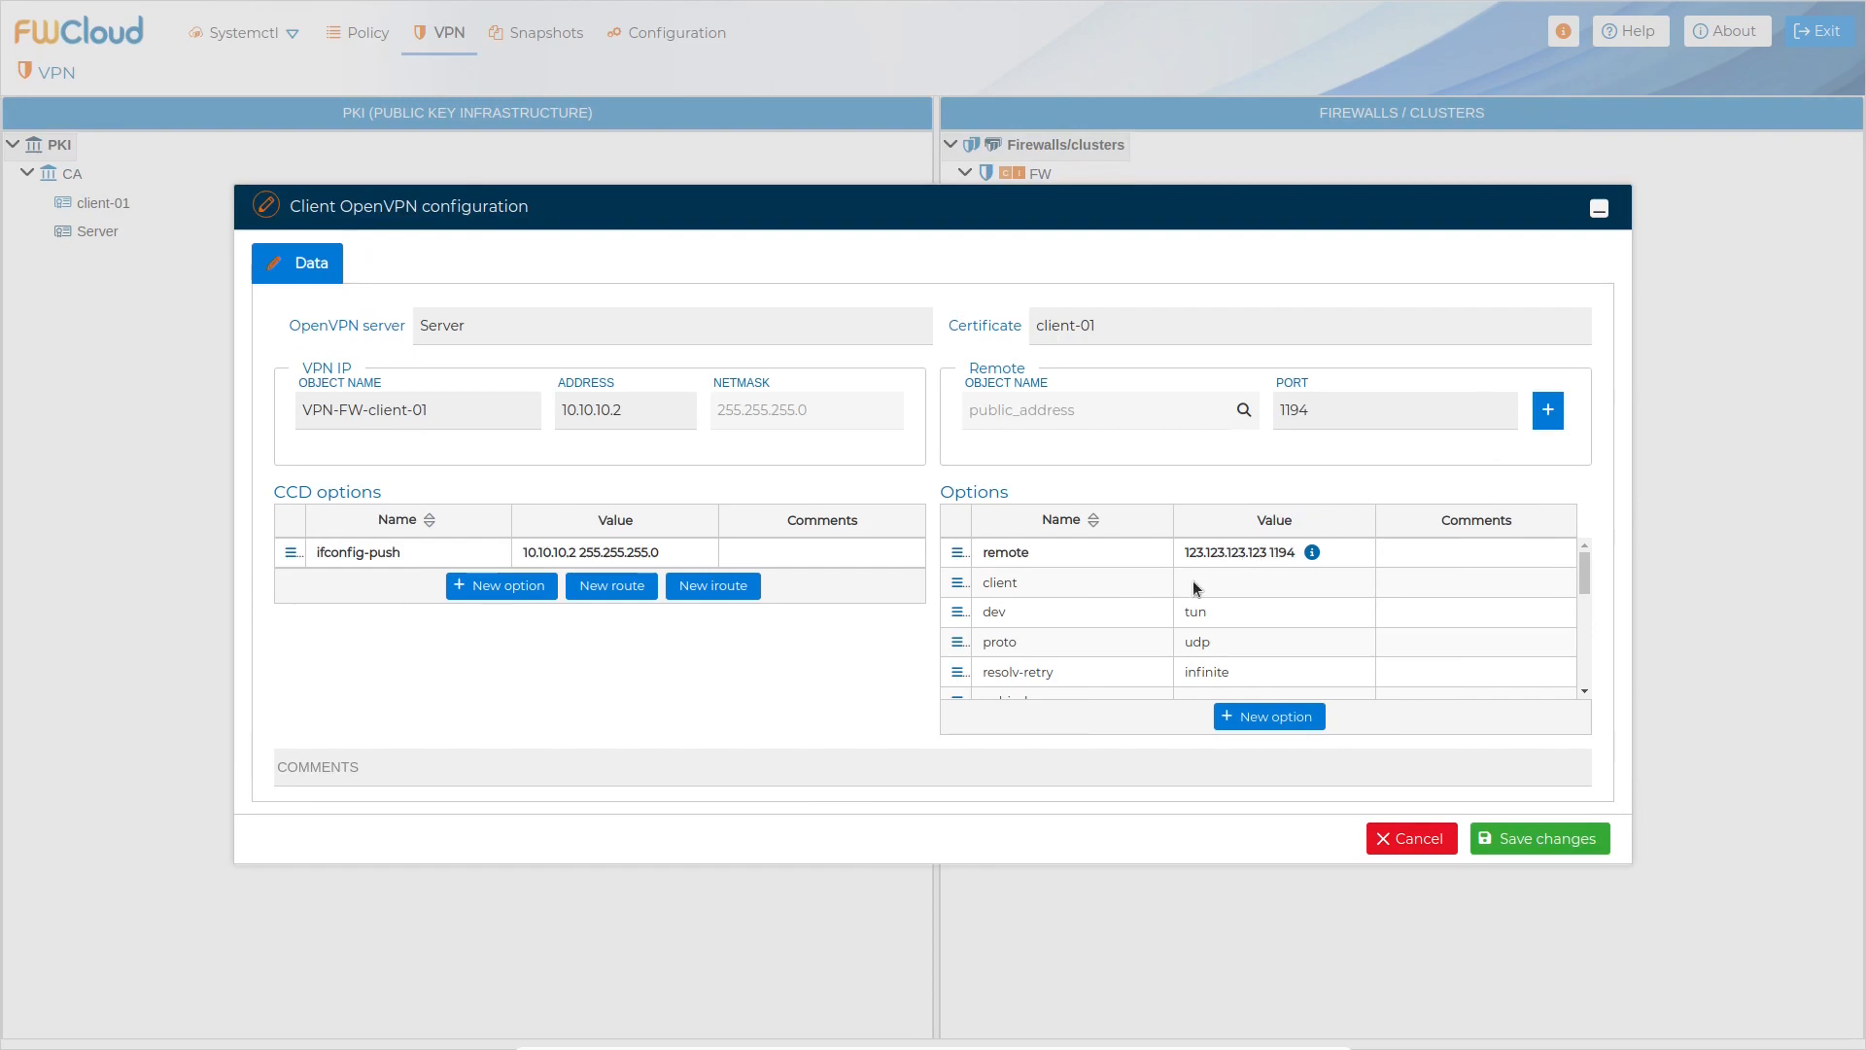
pyautogui.click(1521, 842)
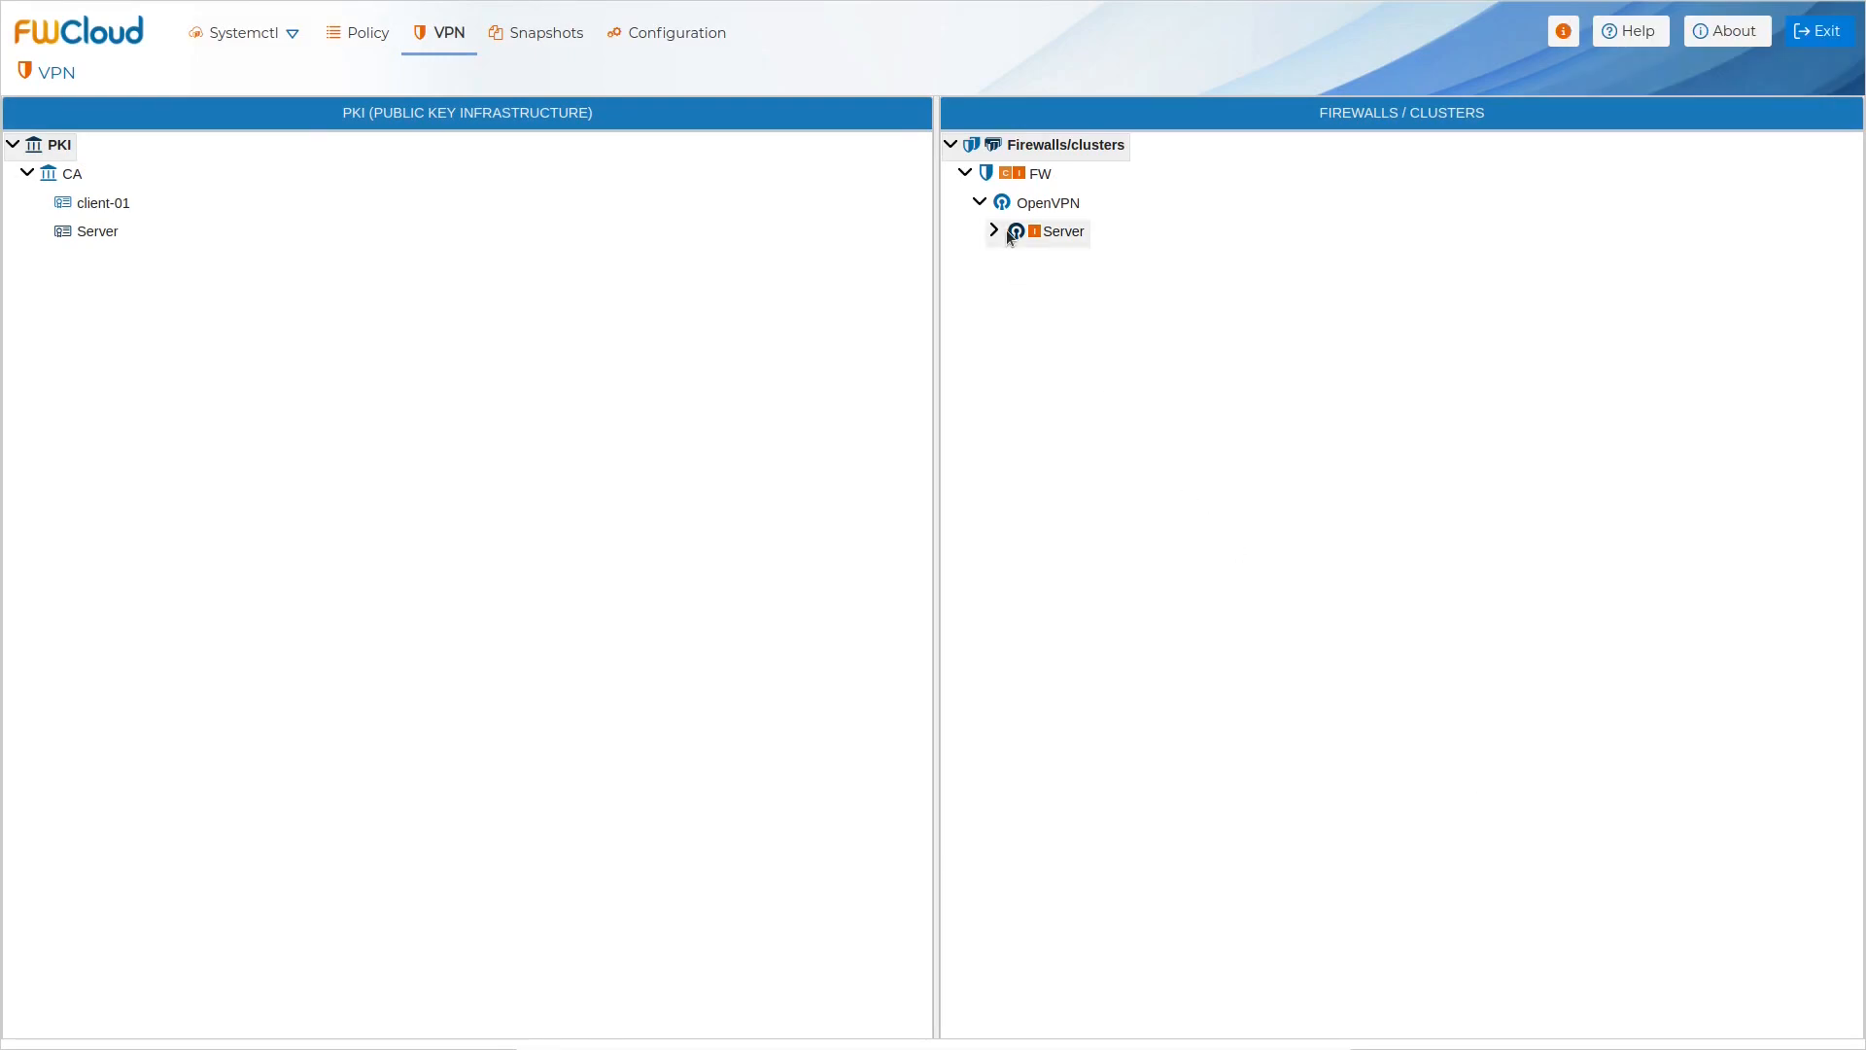
# Step: Install the OpenVPN Server configuration on firewall FW
pyautogui.click(995, 230)
pyautogui.rightClick(1041, 237)
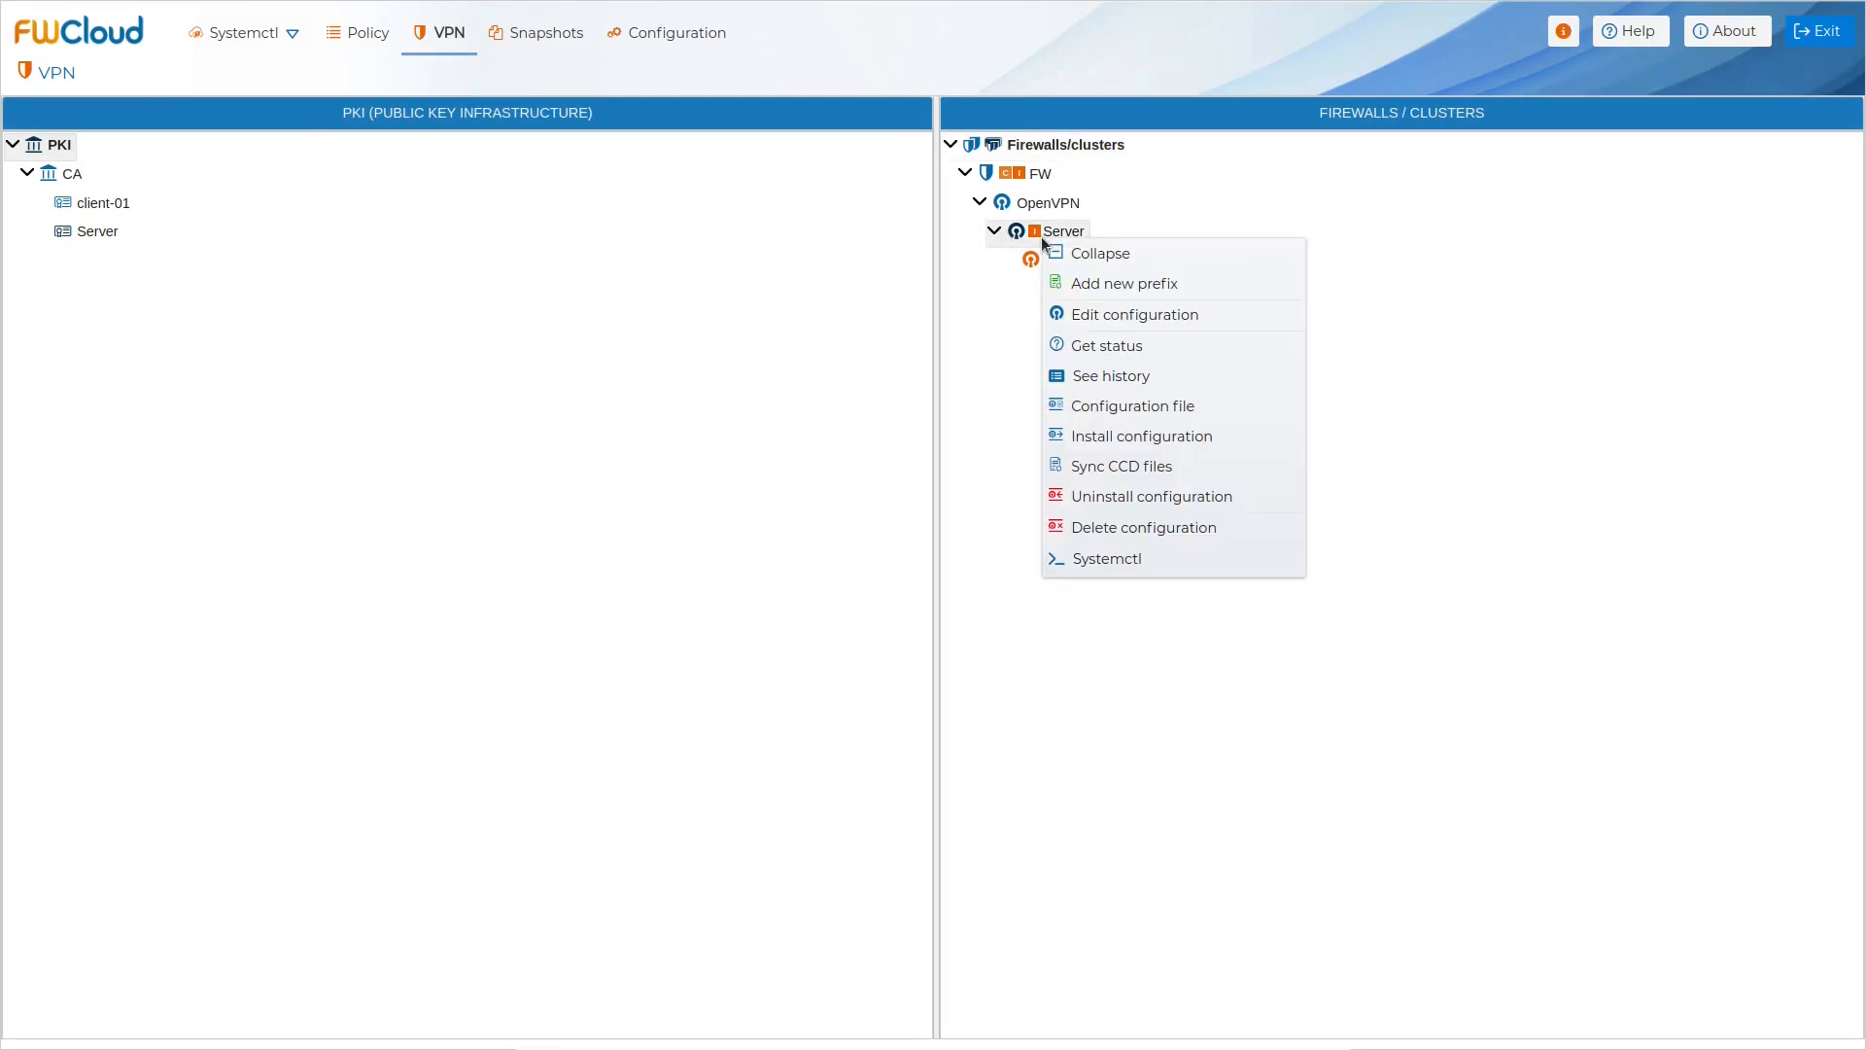
pyautogui.click(1188, 447)
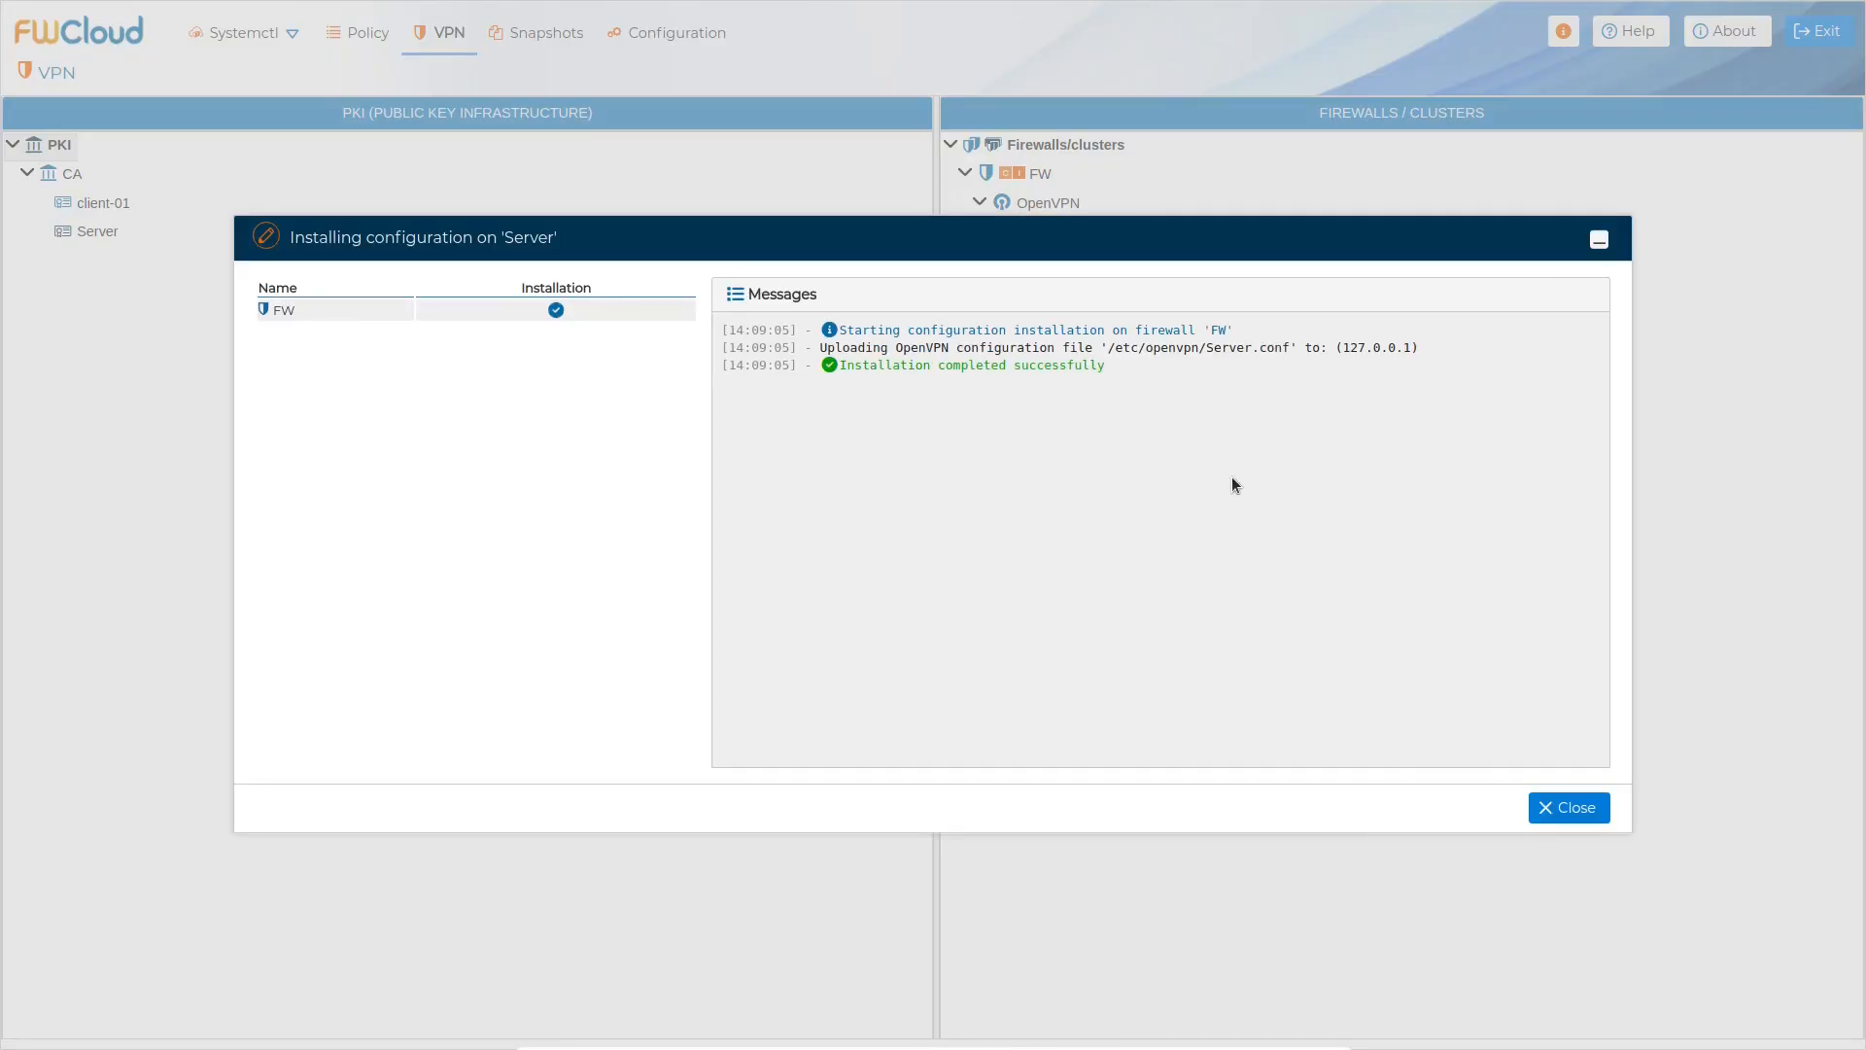
pyautogui.click(1572, 807)
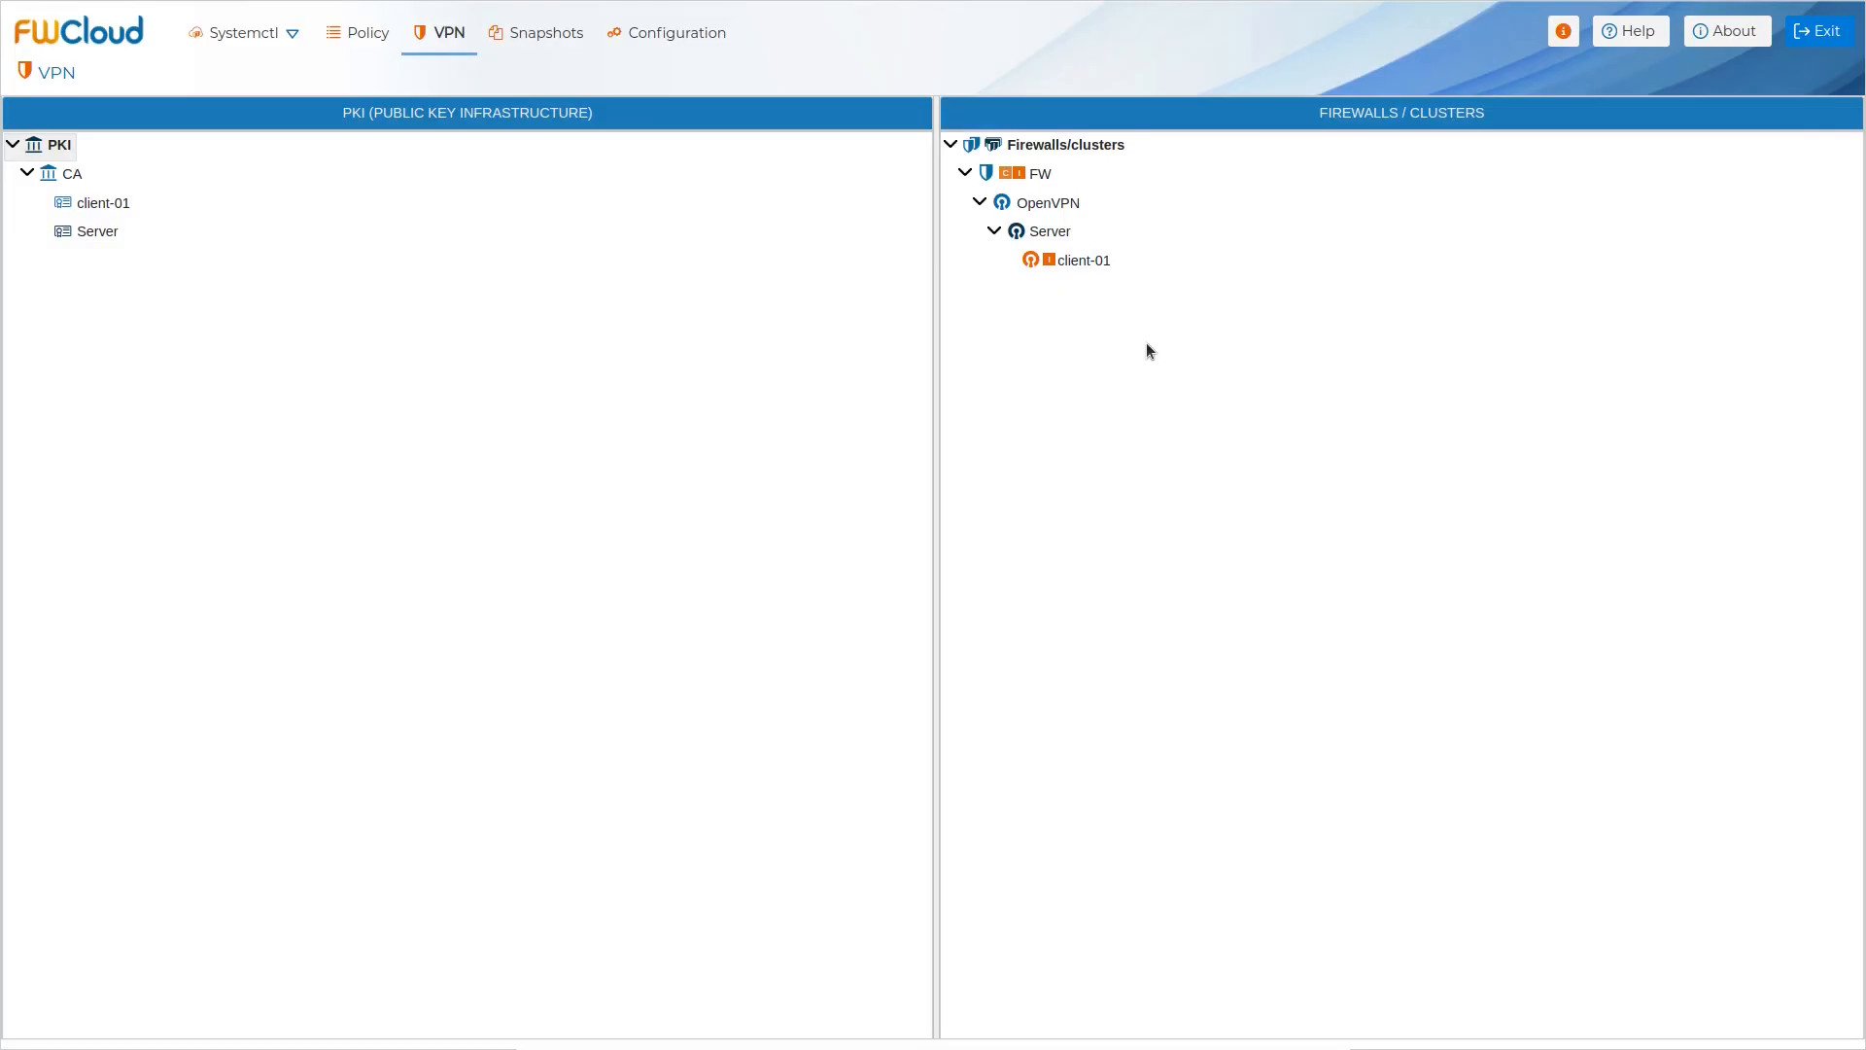
# Step: Install the client-01 OpenVPN configuration on firewall FW
pyautogui.rightClick(1086, 266)
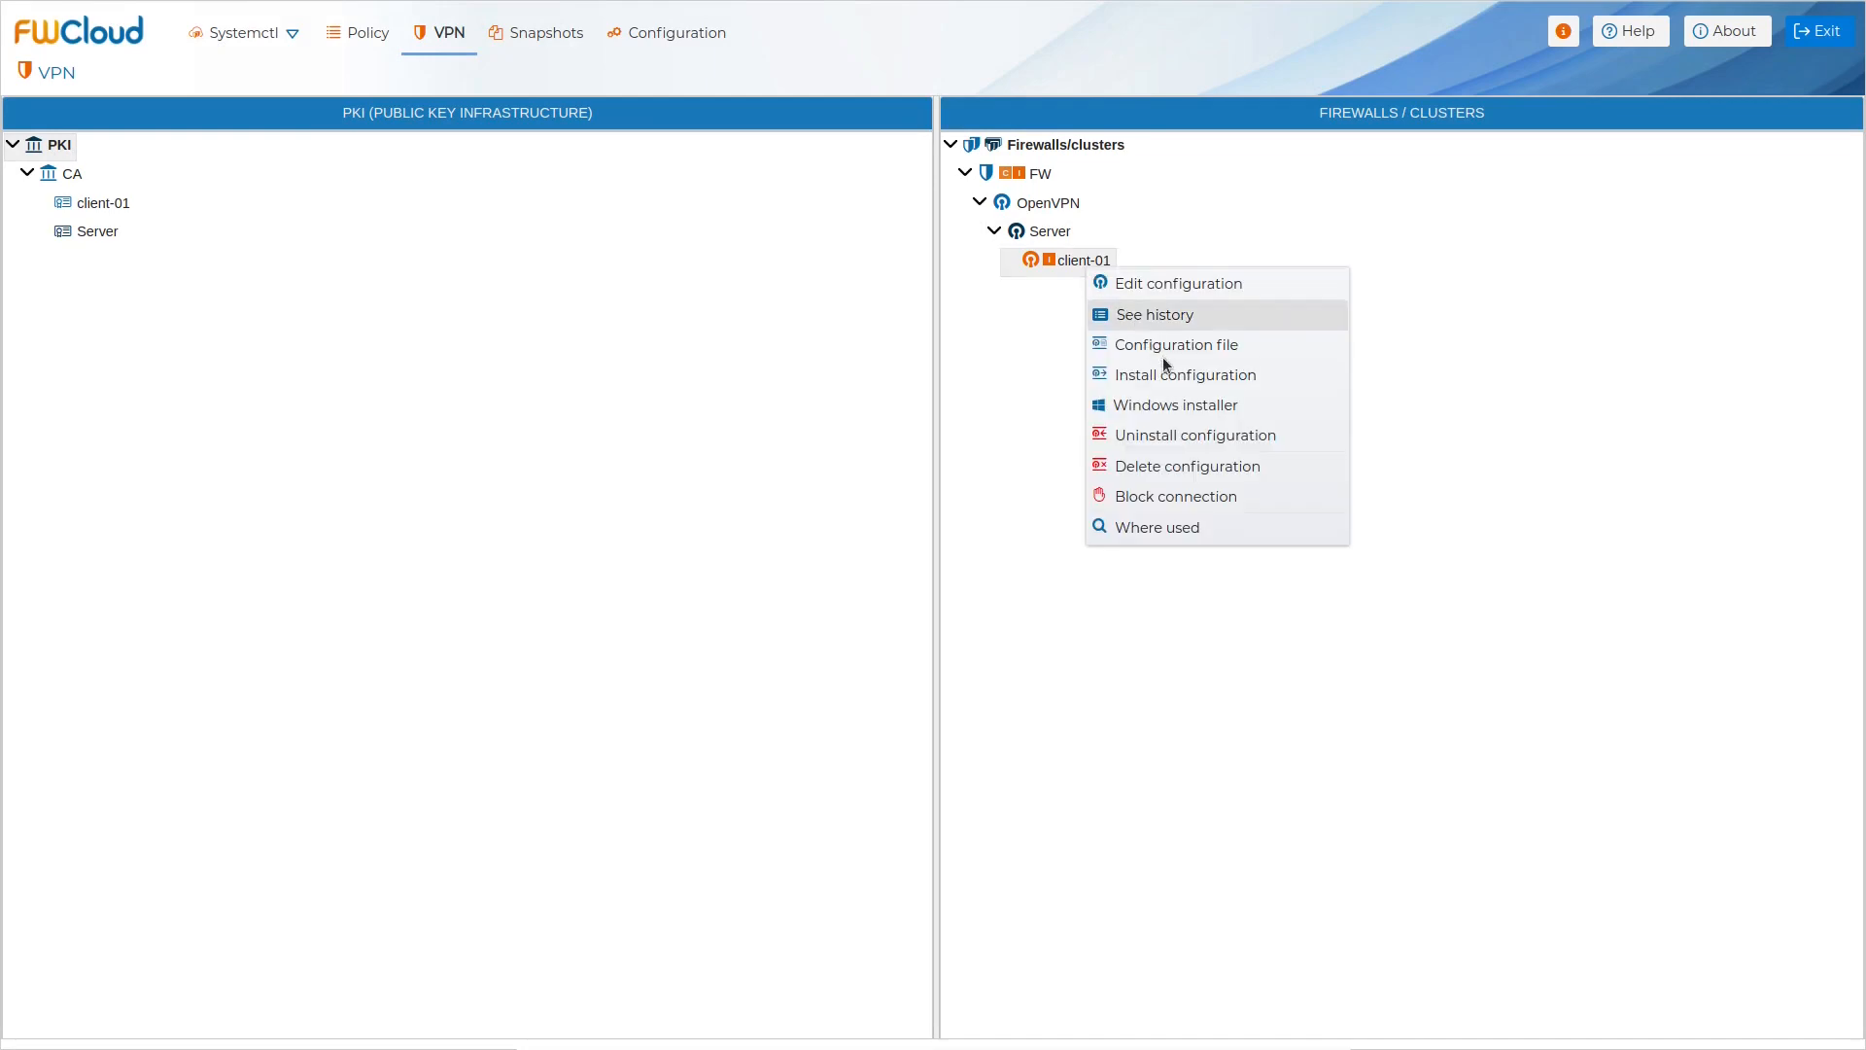
pyautogui.click(1210, 375)
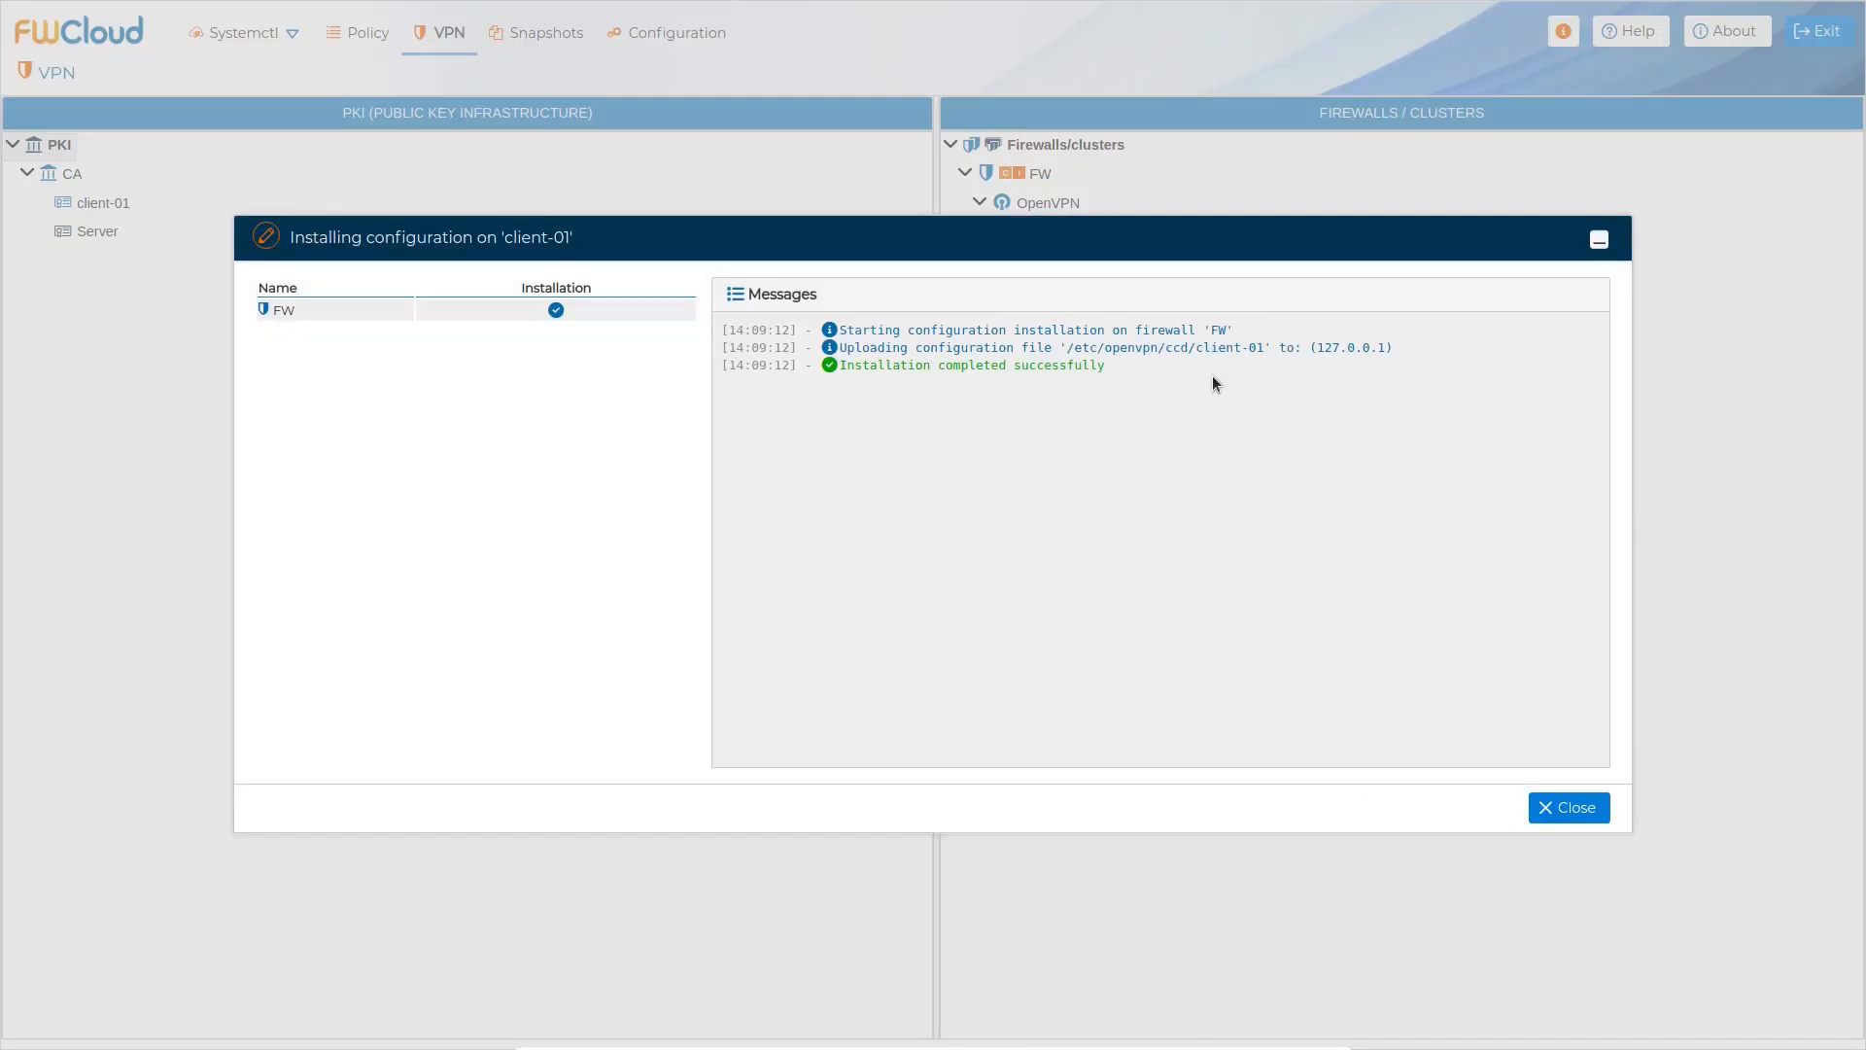
pyautogui.click(1576, 809)
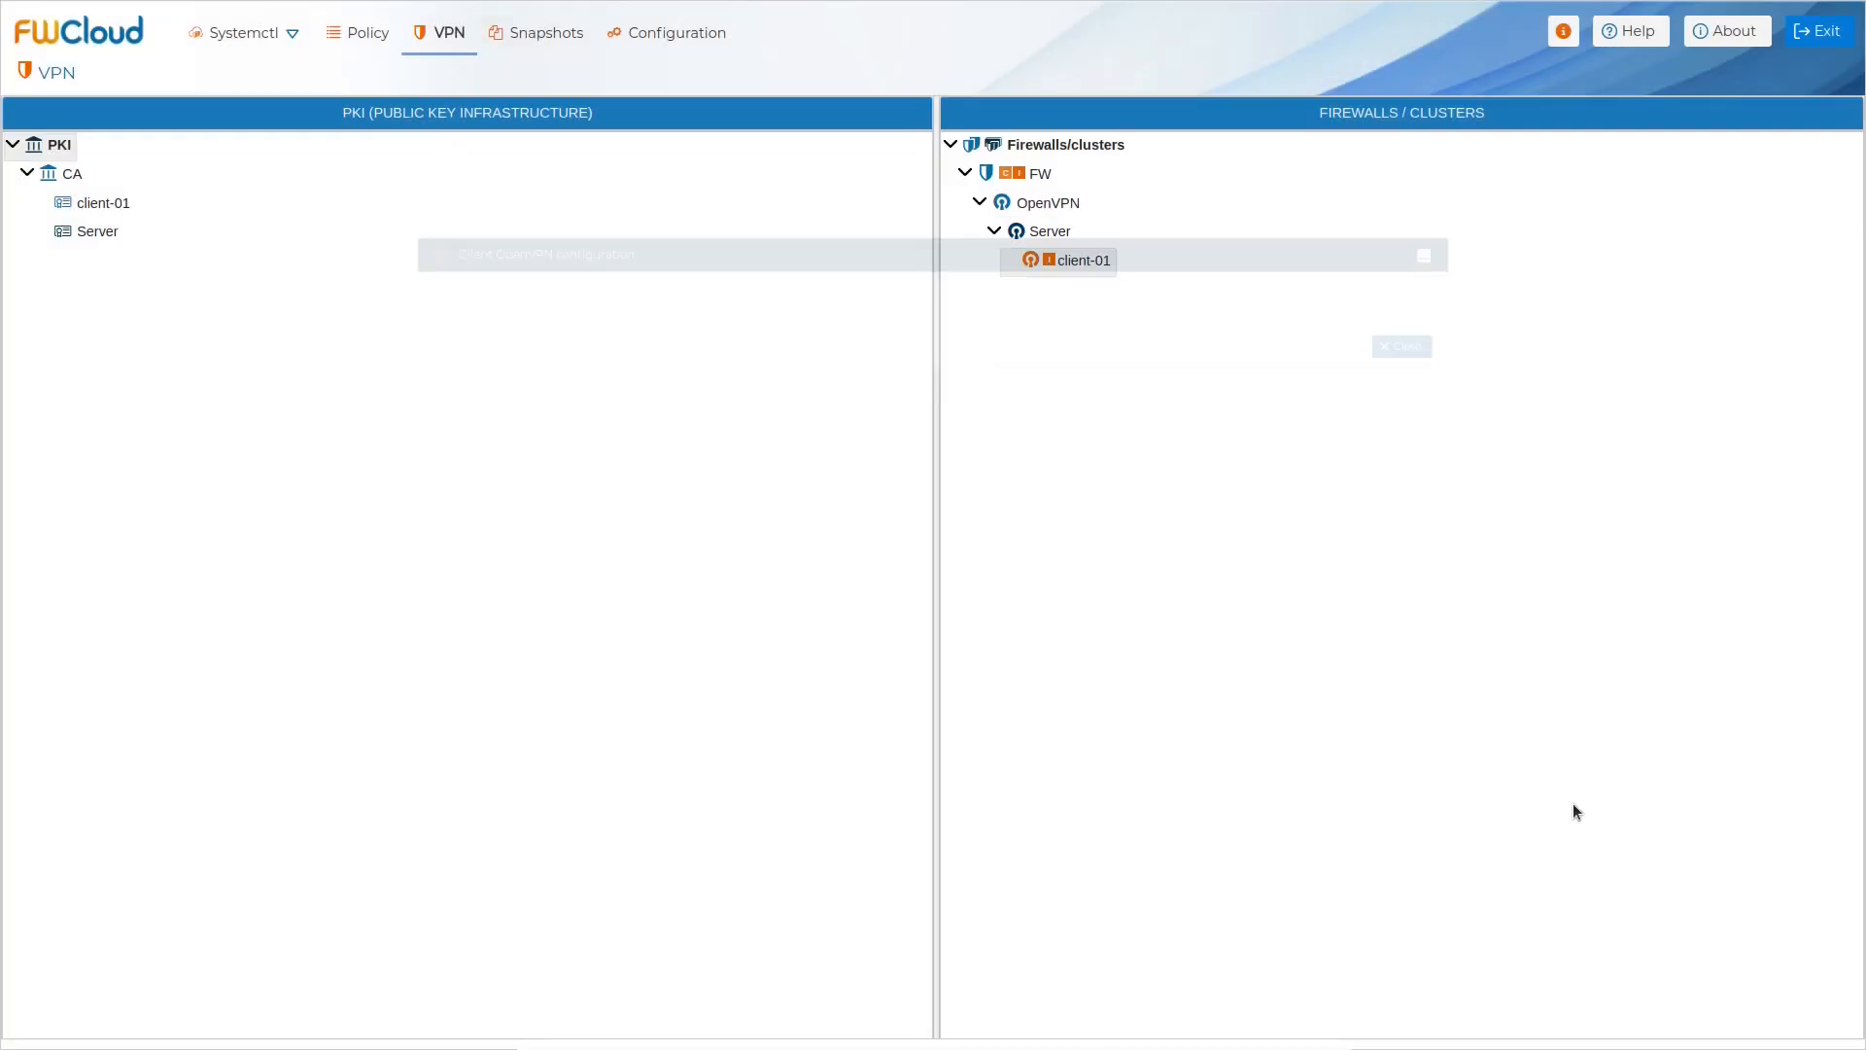
# Step: Run the Systemctl Start action on FW's OpenVPN Server configuration
pyautogui.rightClick(1038, 235)
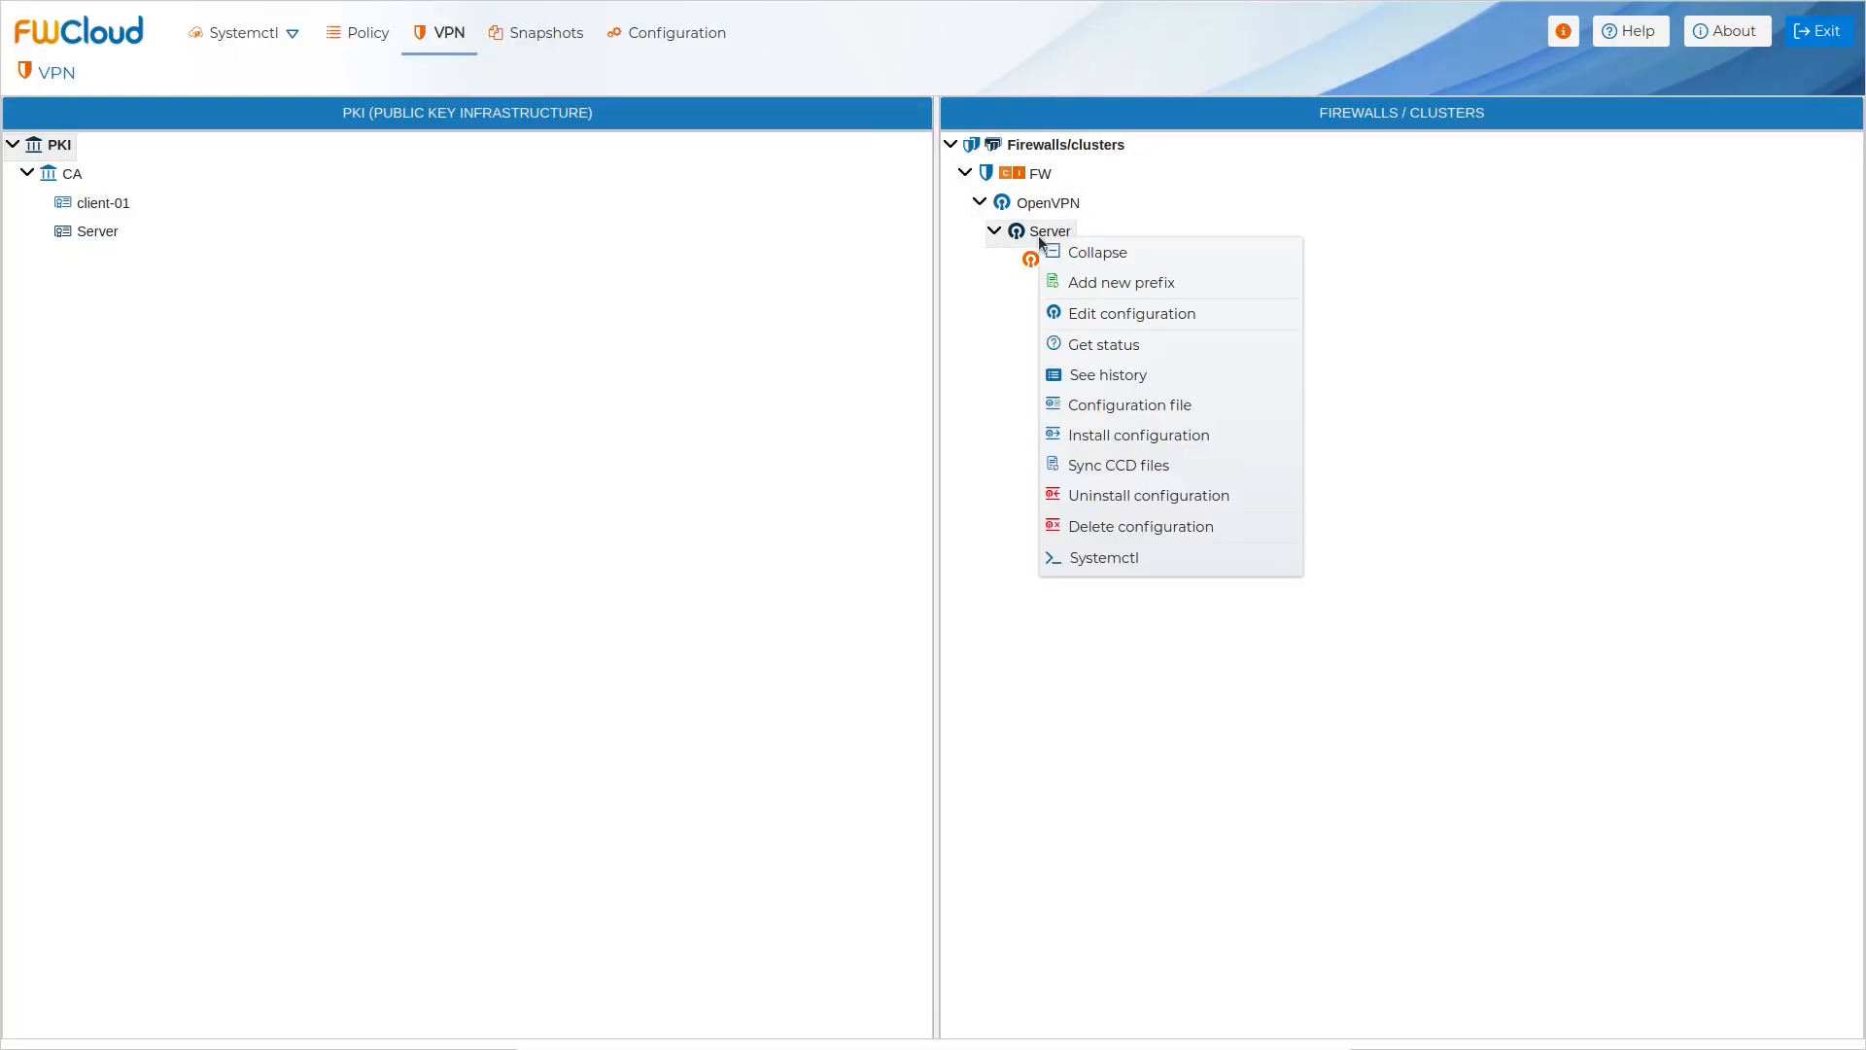
pyautogui.click(1234, 564)
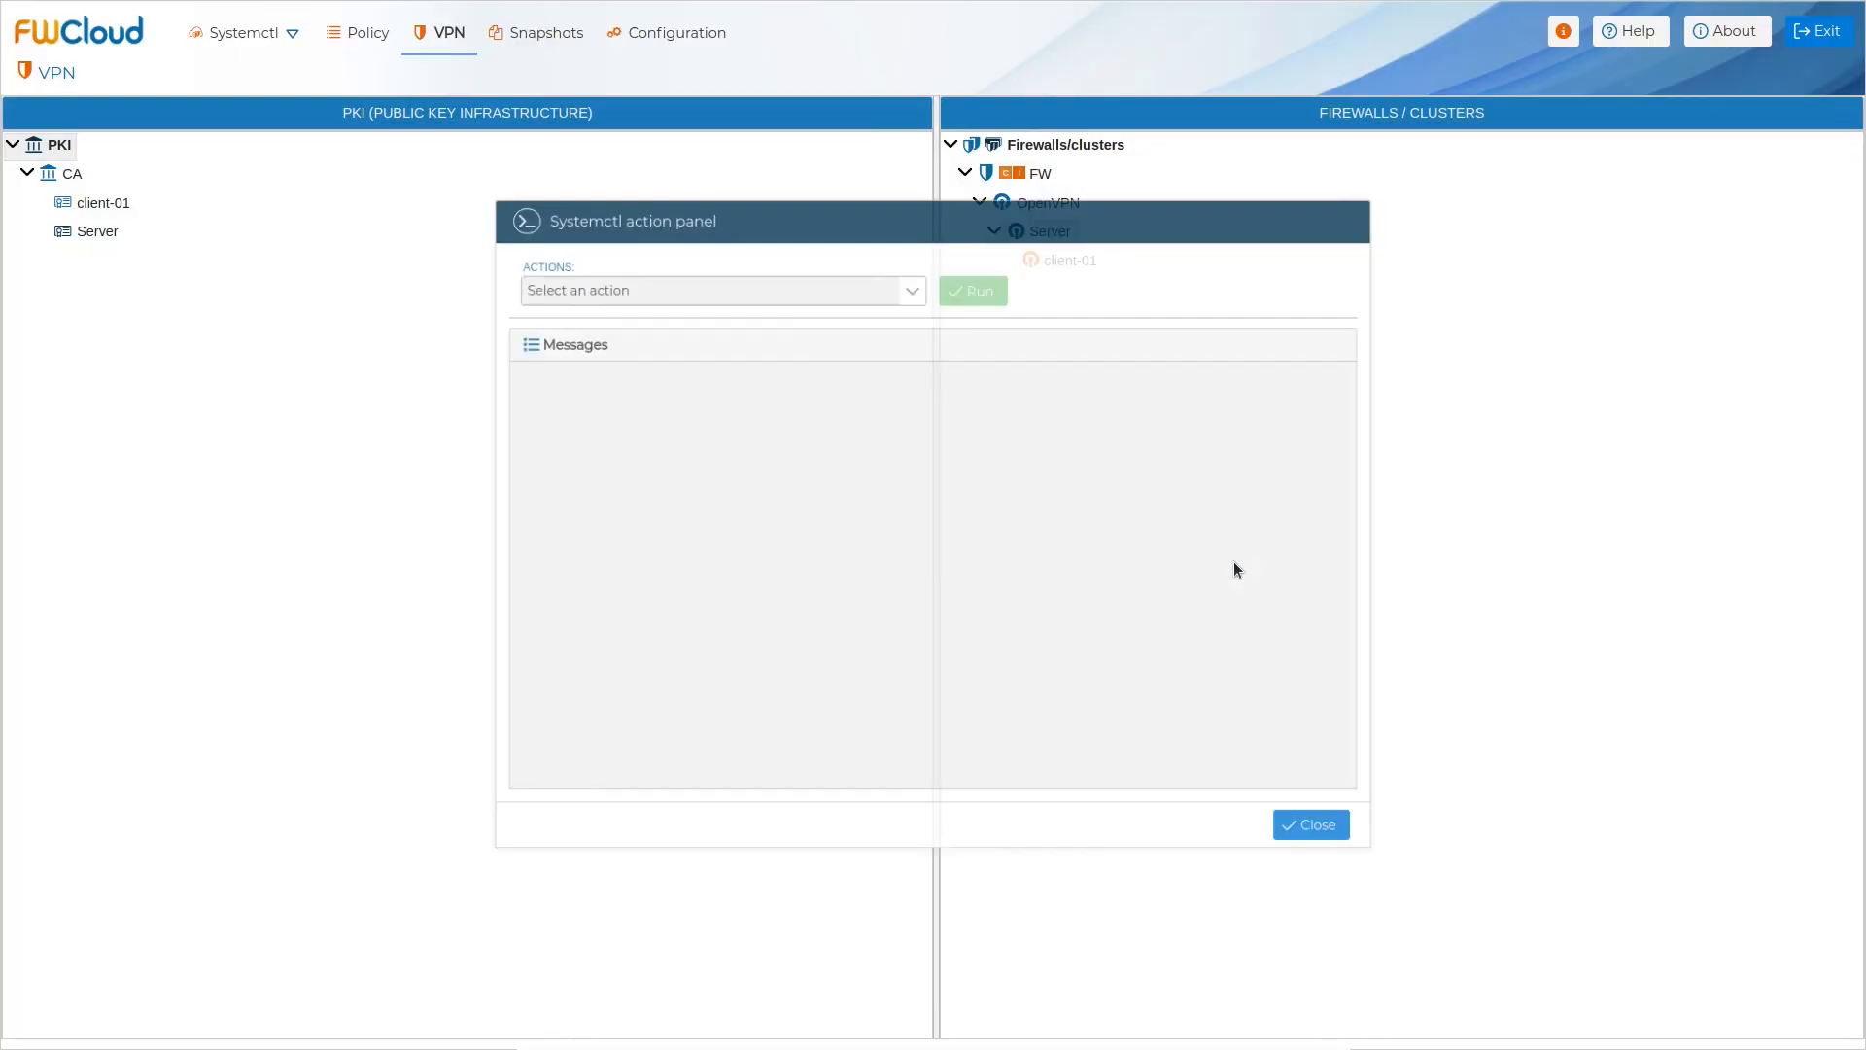
pyautogui.click(907, 282)
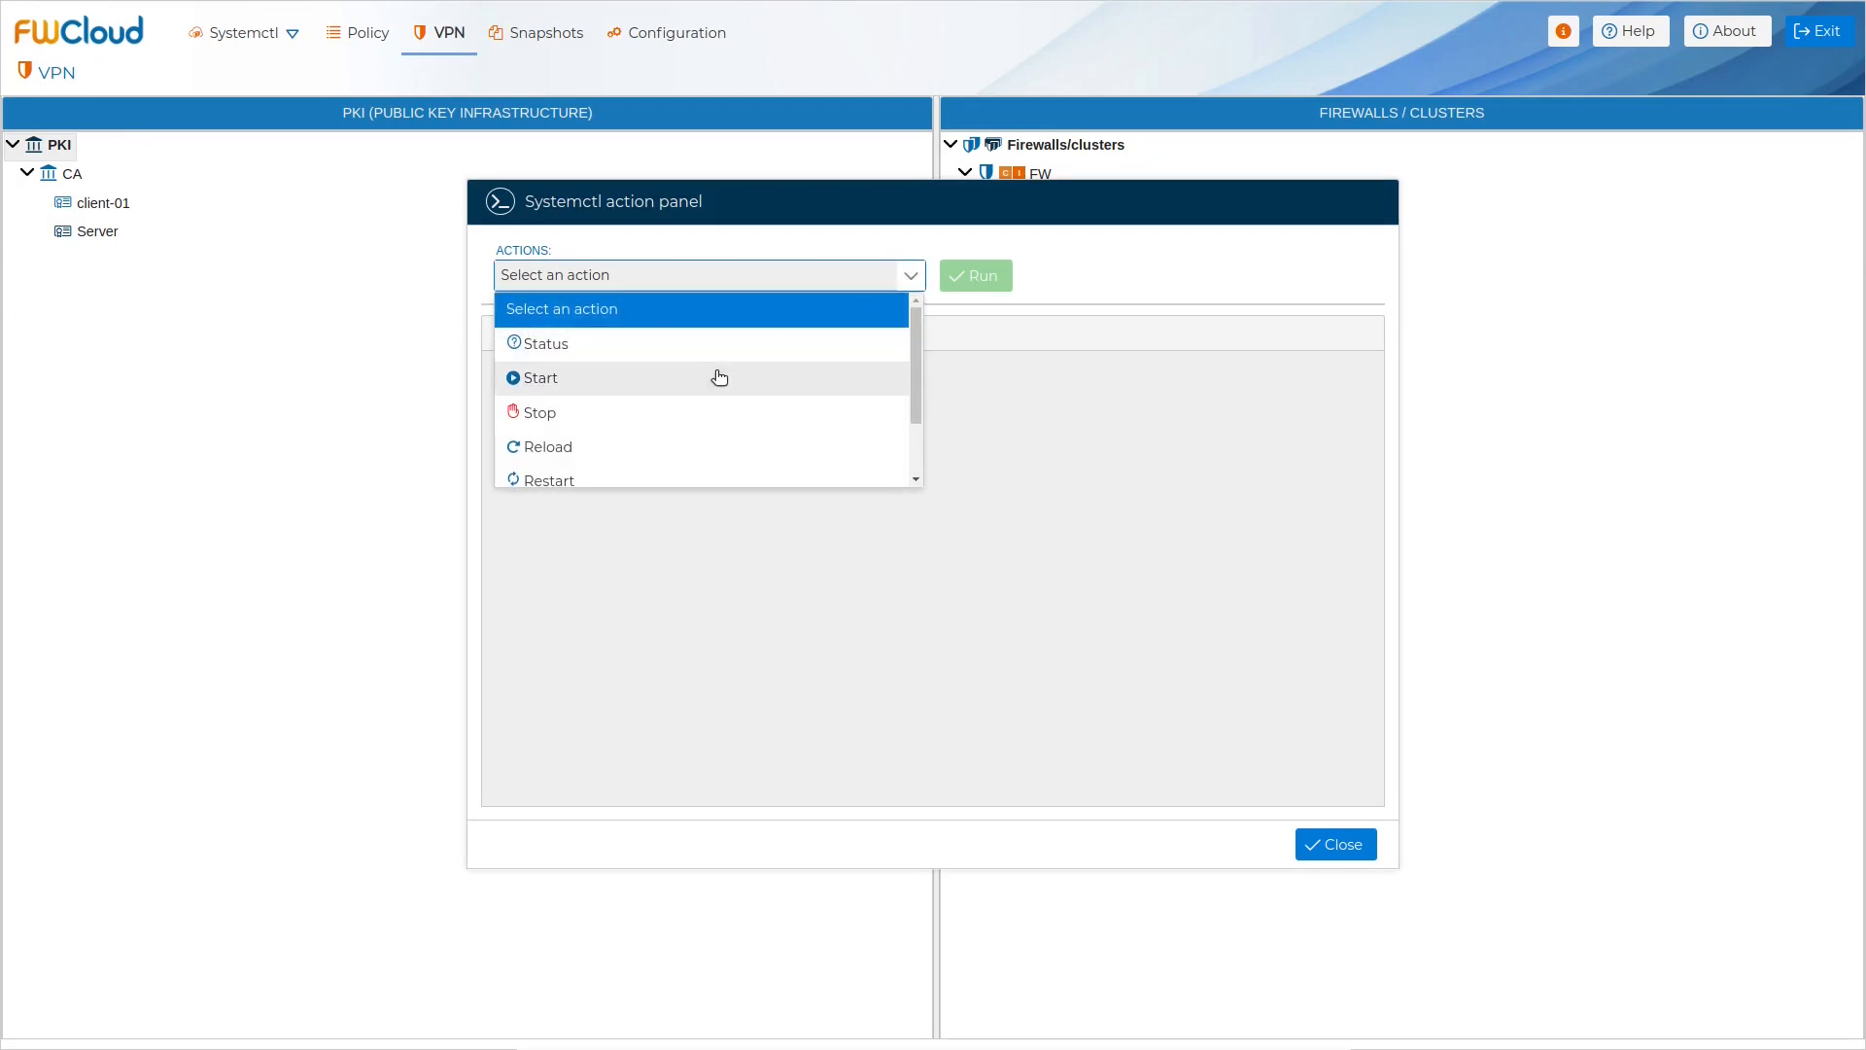
pyautogui.click(719, 377)
pyautogui.click(947, 279)
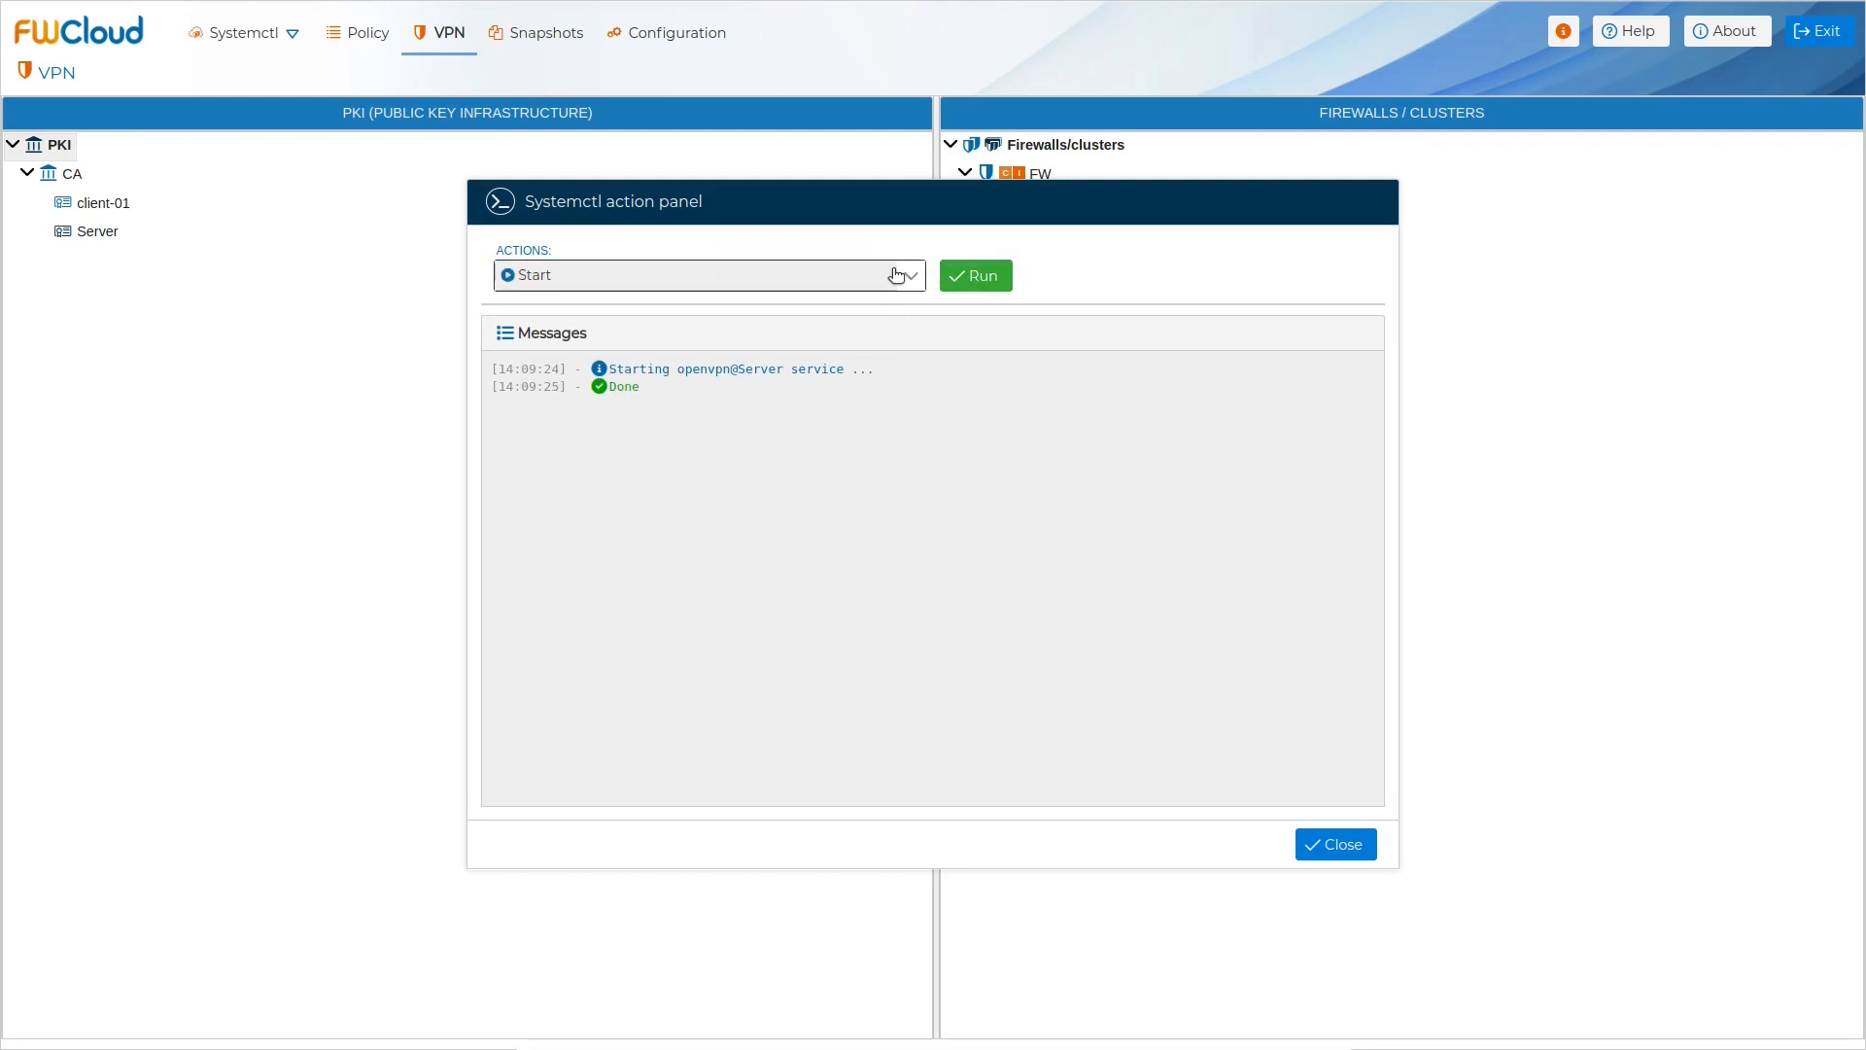
# Step: Run the Systemctl Status action for the OpenVPN Server service and check its Active line
pyautogui.click(911, 278)
pyautogui.click(677, 360)
pyautogui.click(964, 277)
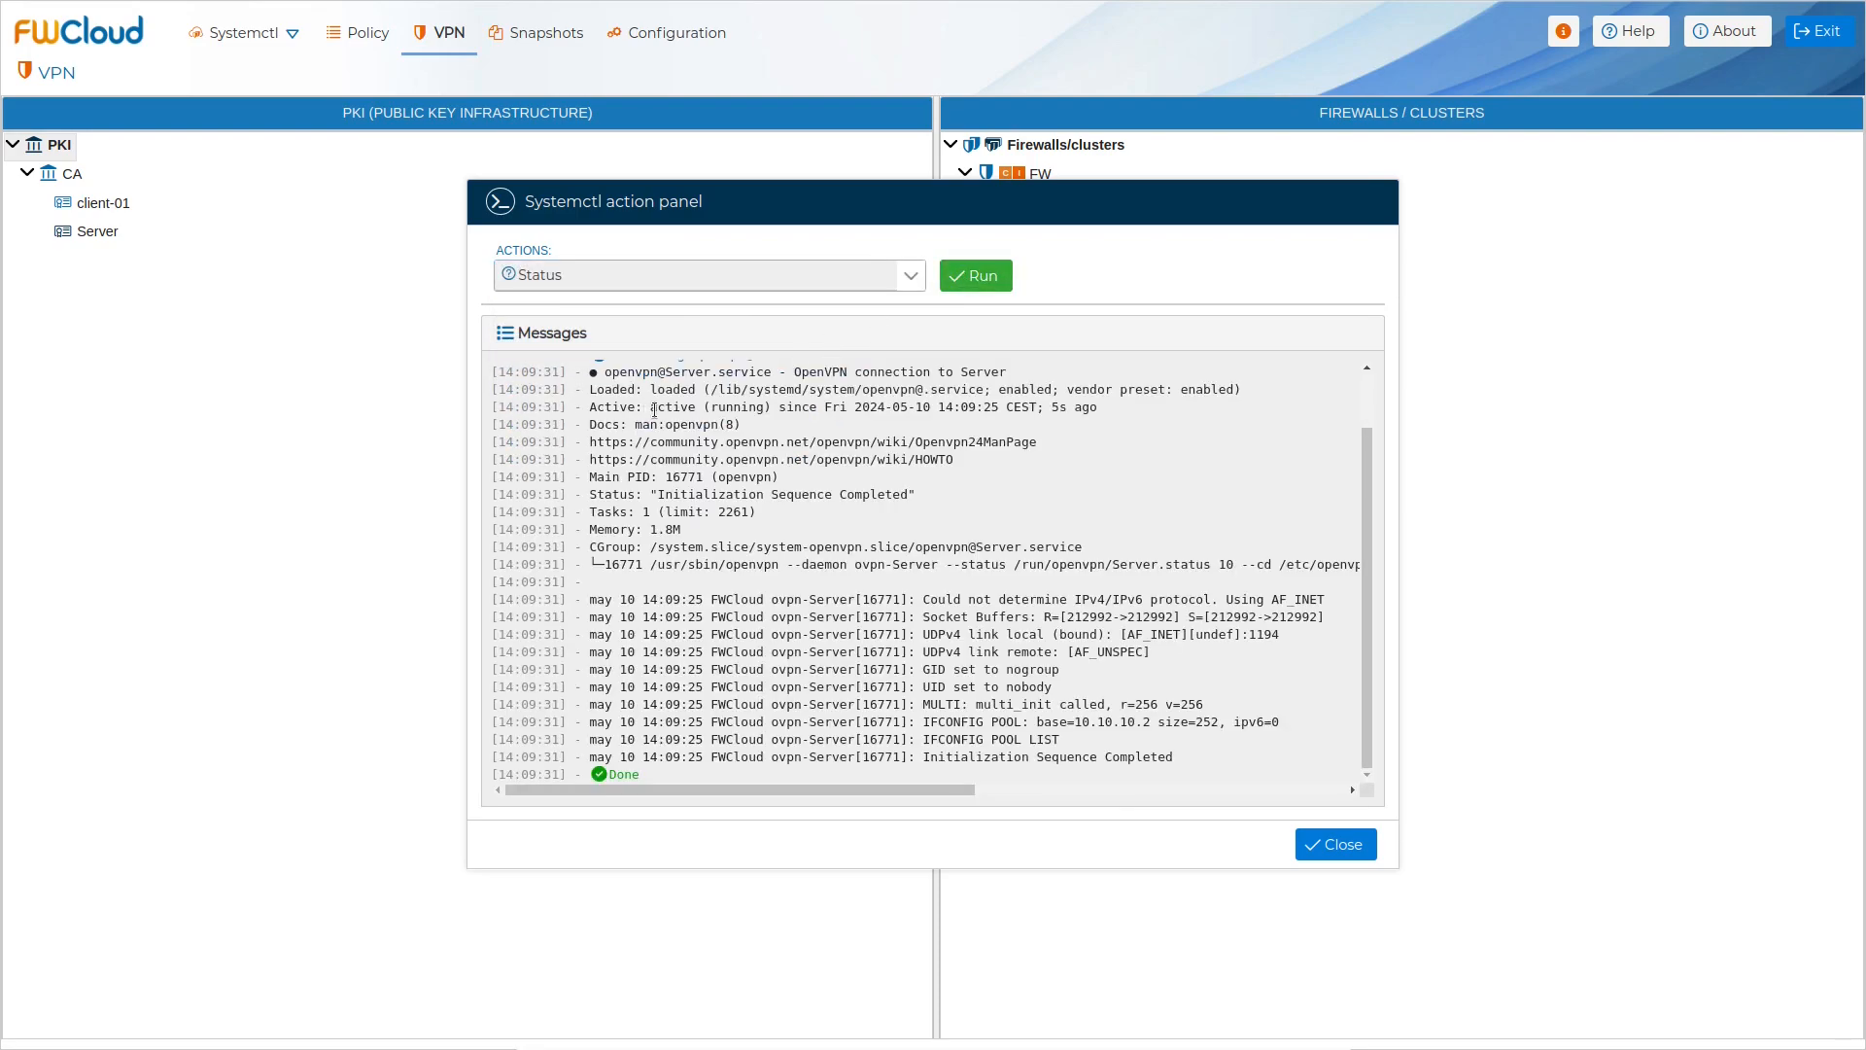
pyautogui.tripleClick(727, 404)
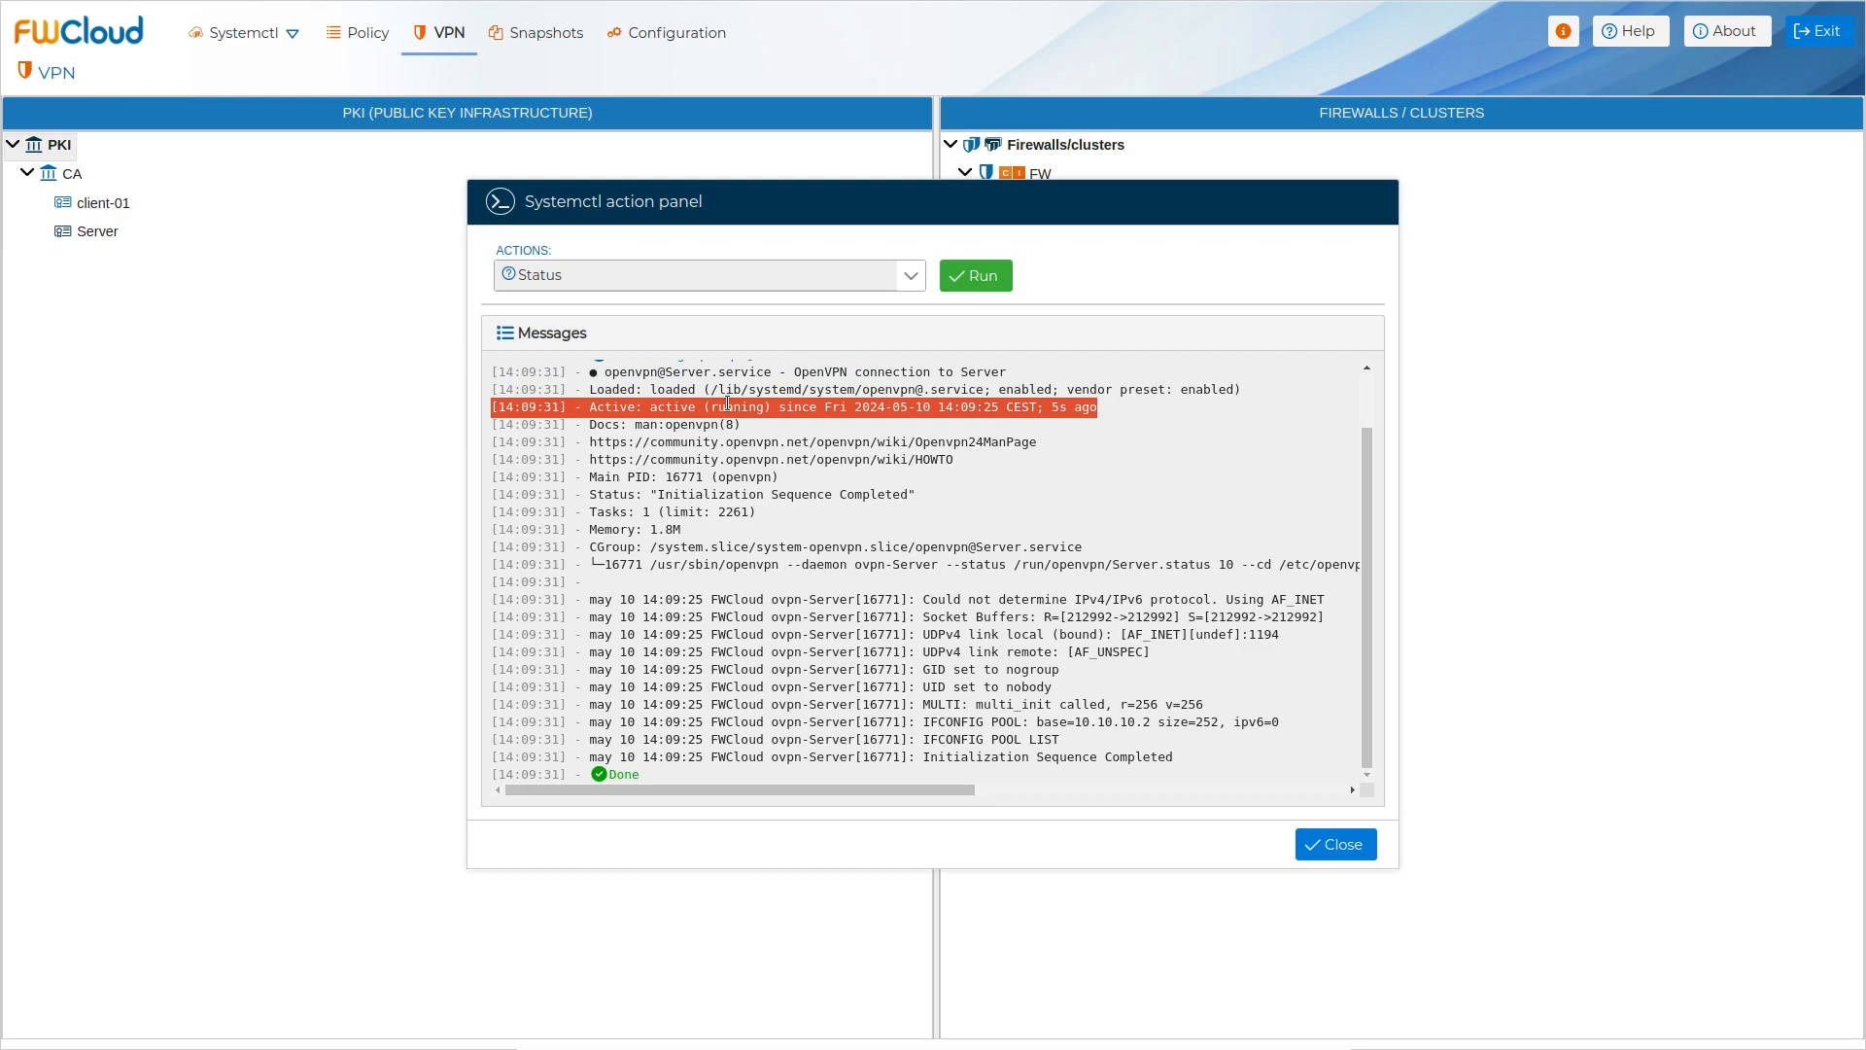
pyautogui.click(1361, 851)
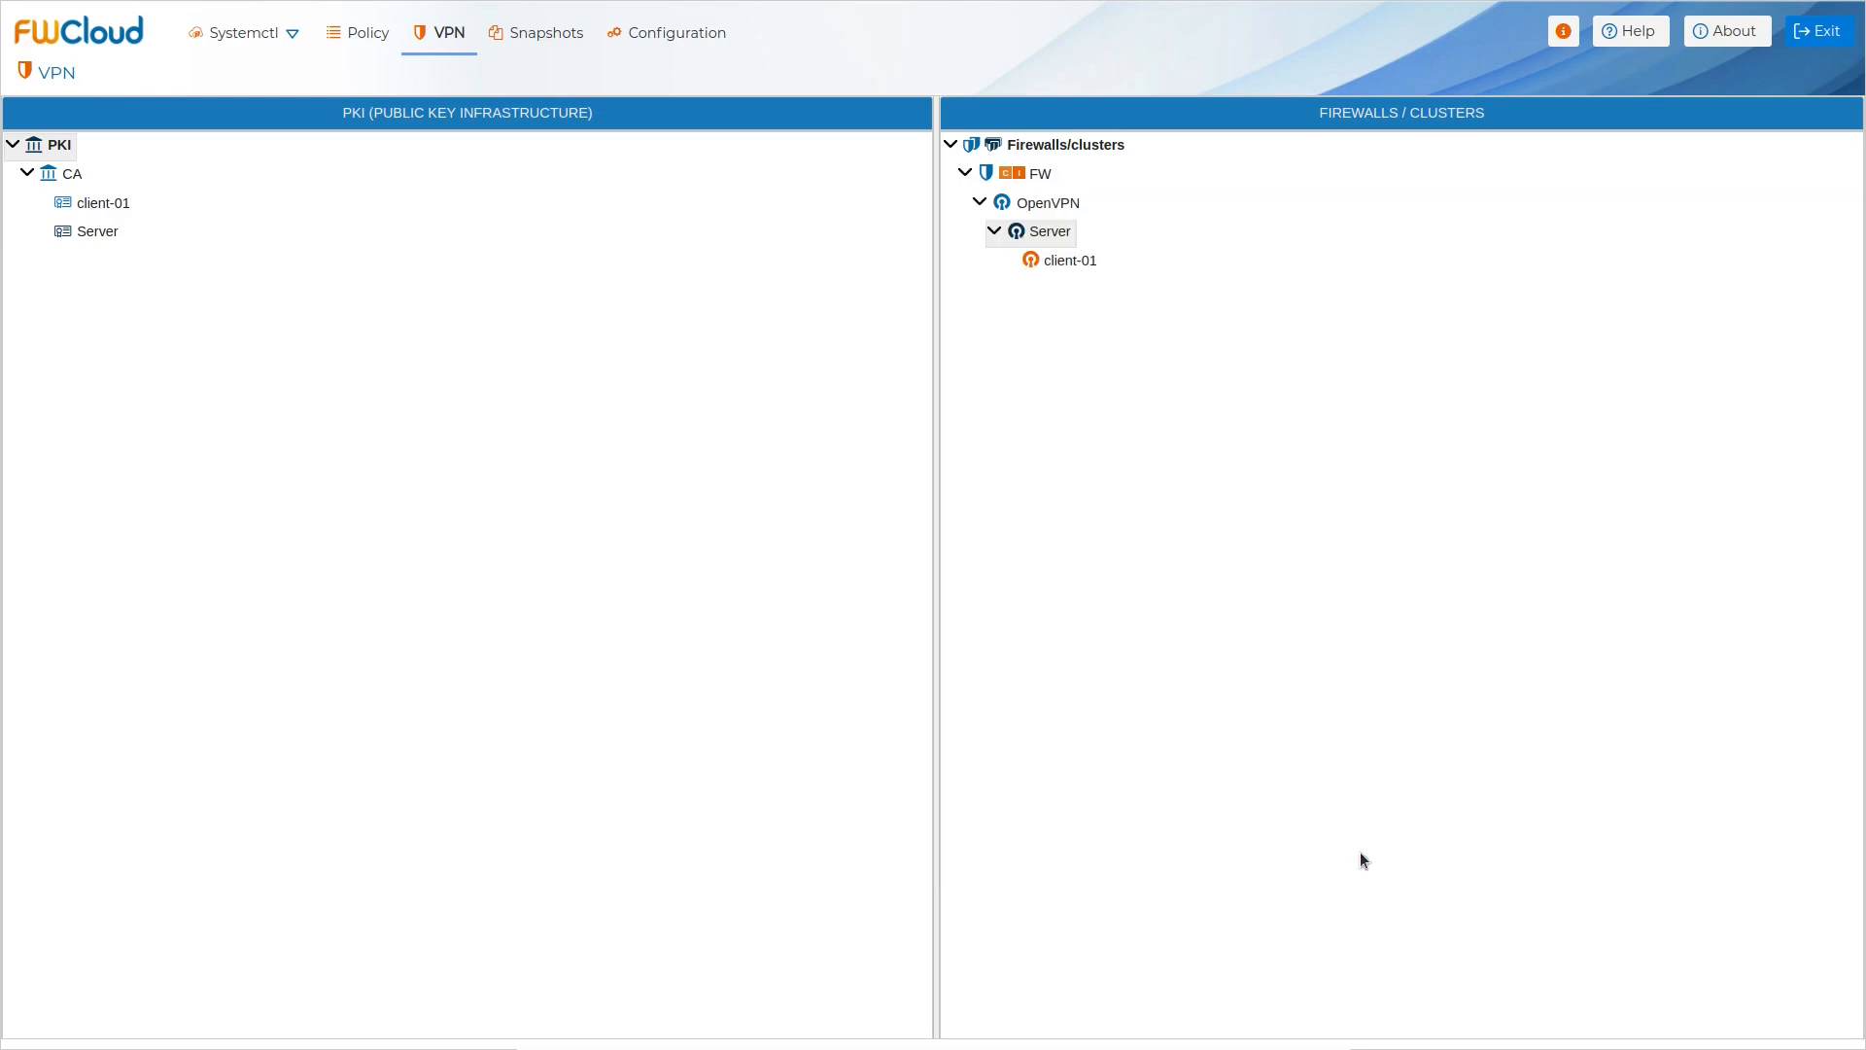
# Step: Run the Systemctl Stop action on FW's OpenVPN Server configuration
pyautogui.rightClick(1035, 240)
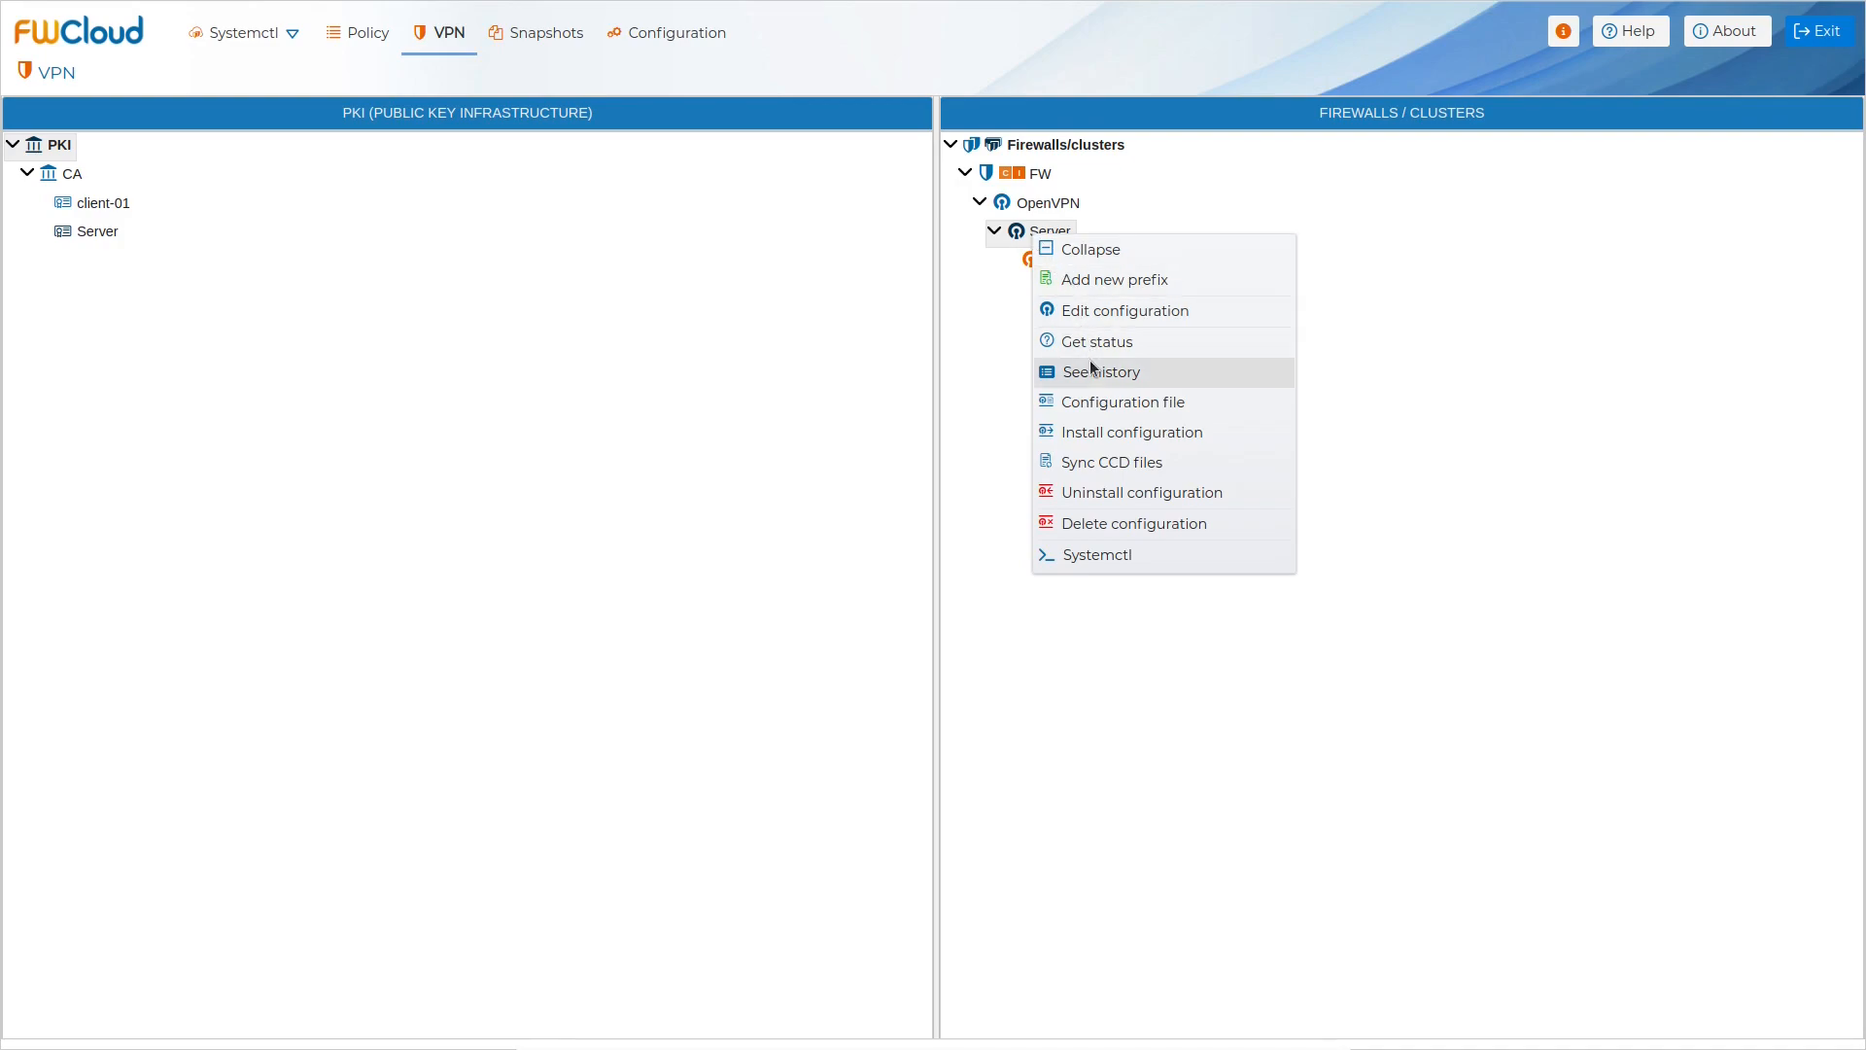
pyautogui.click(1131, 553)
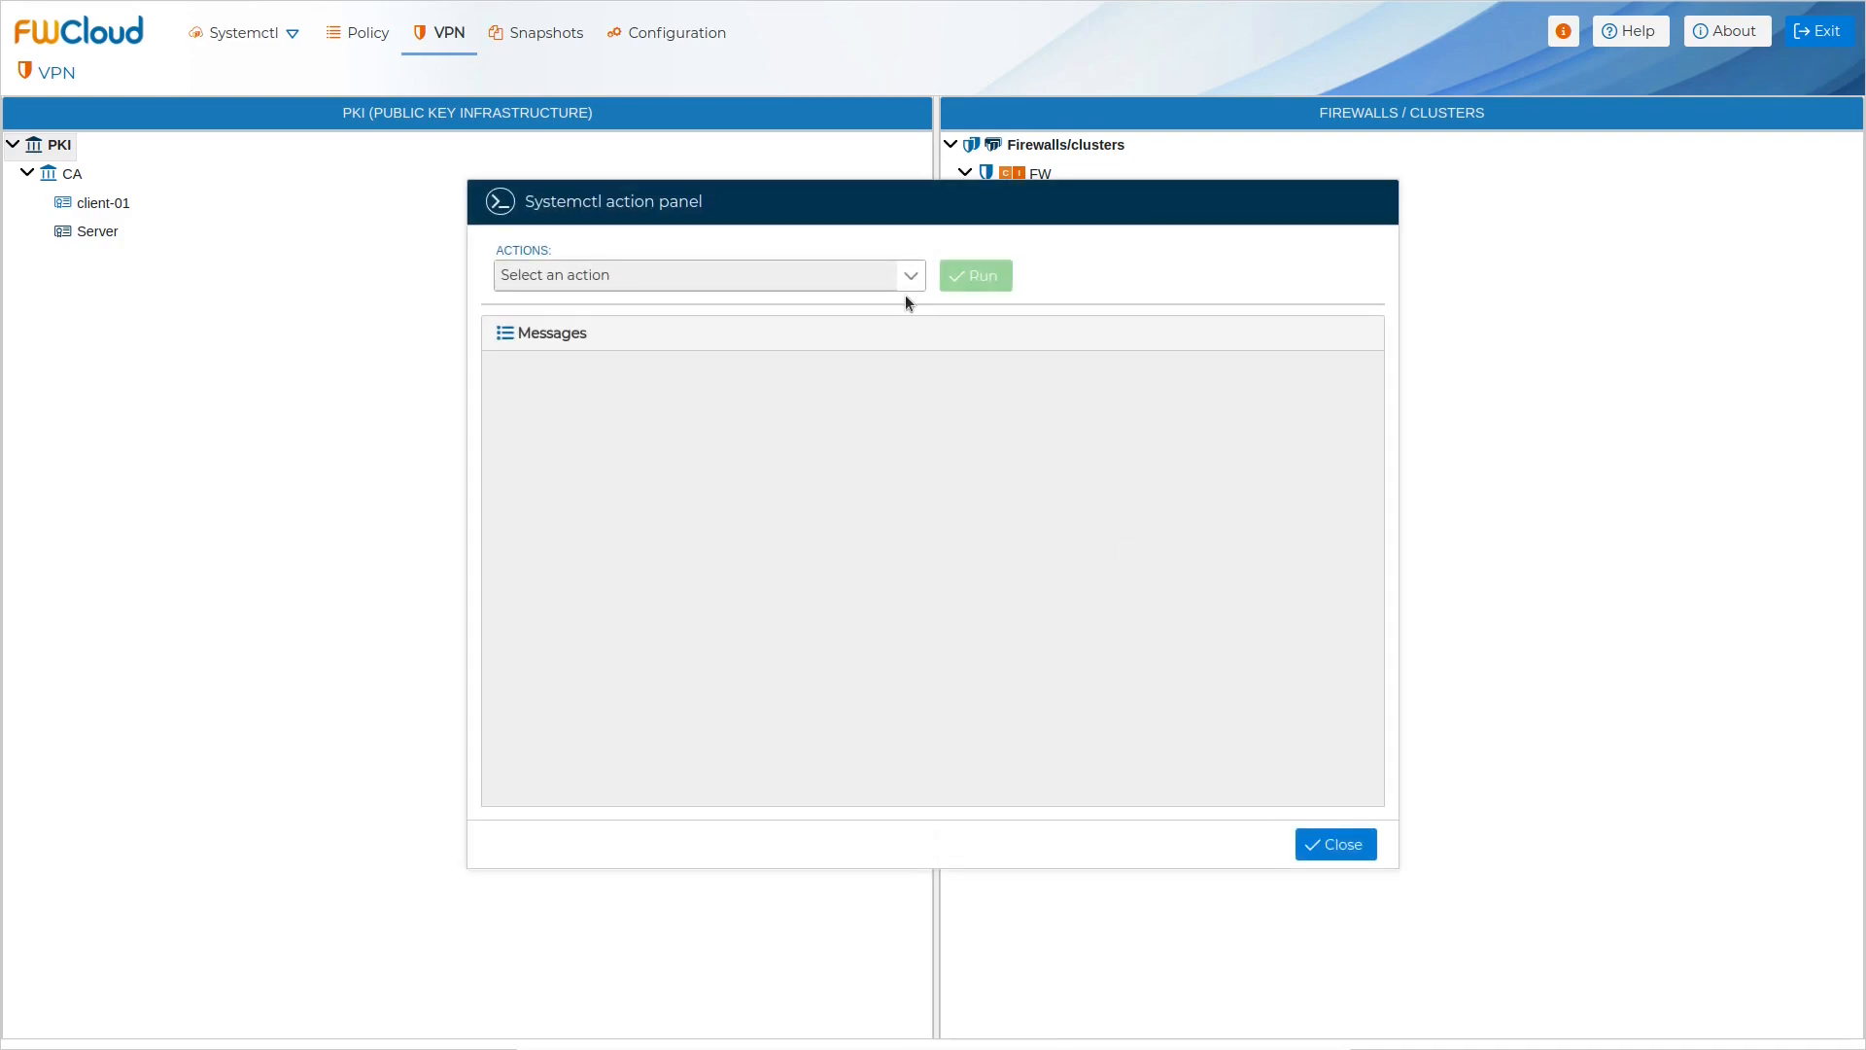
pyautogui.click(908, 276)
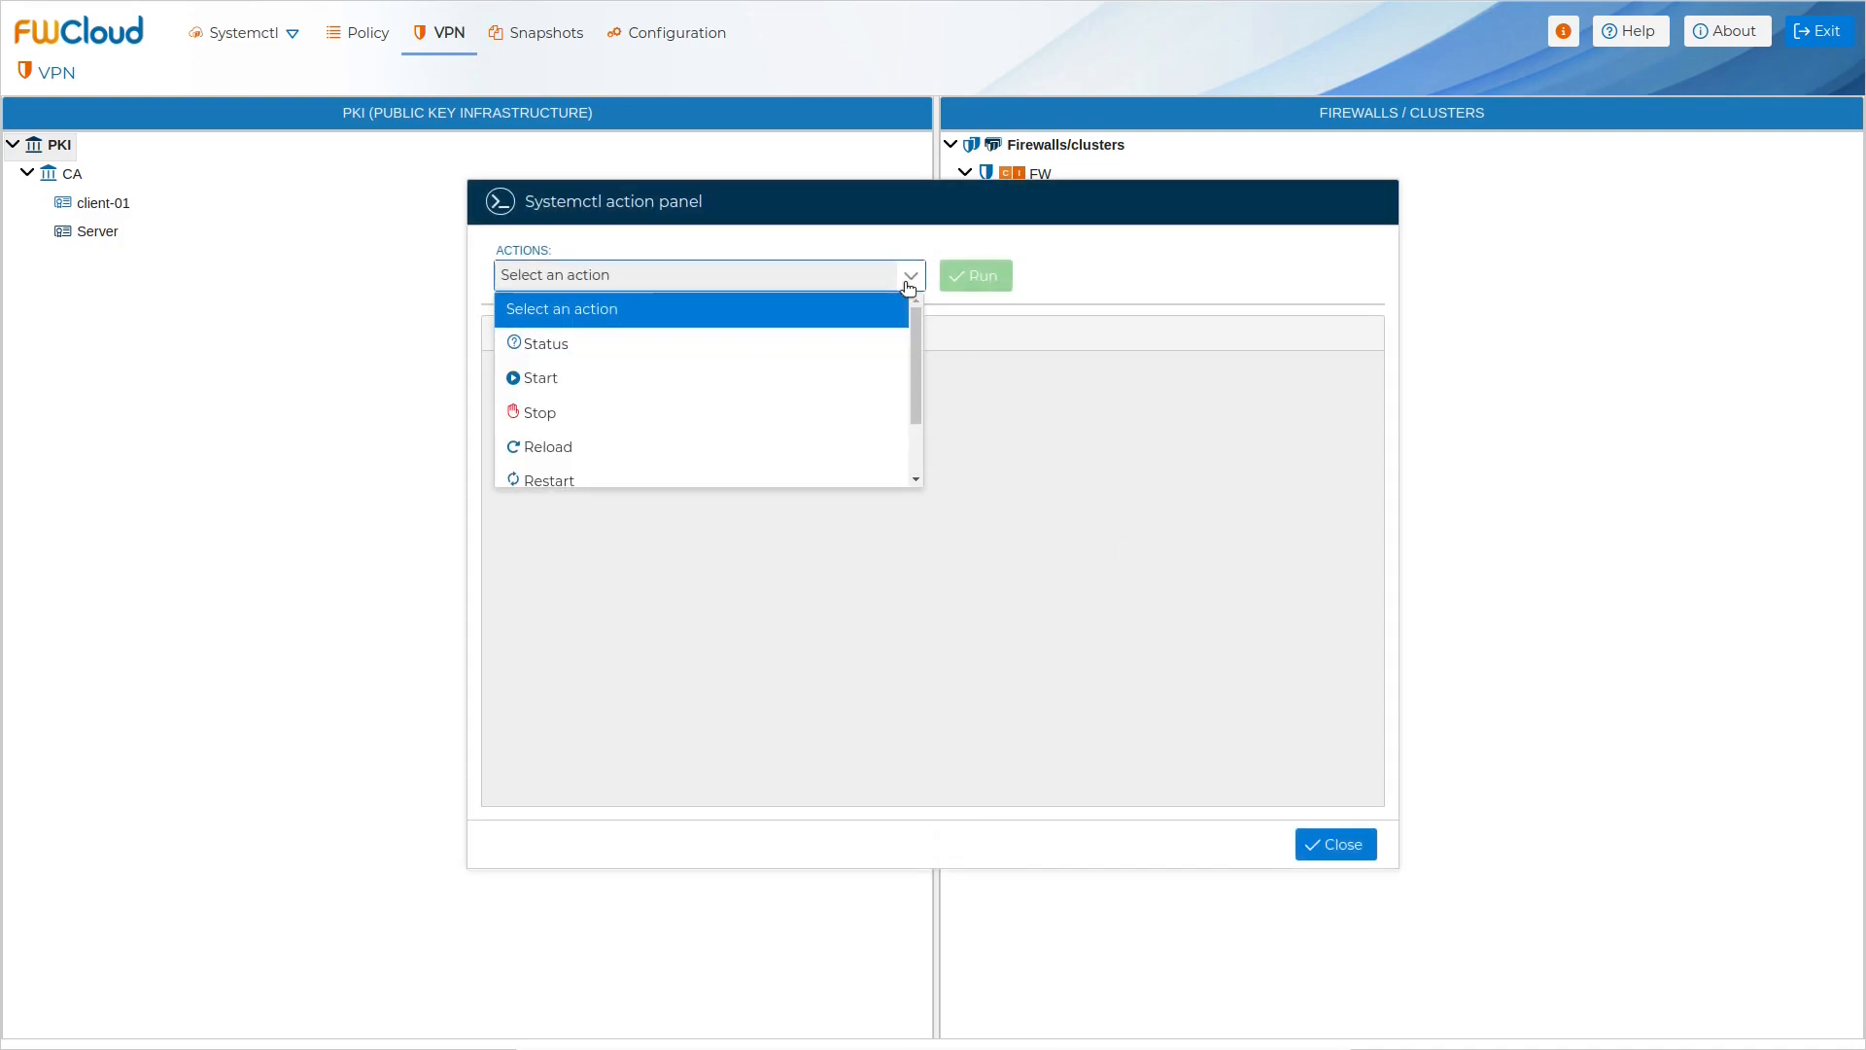
pyautogui.click(859, 414)
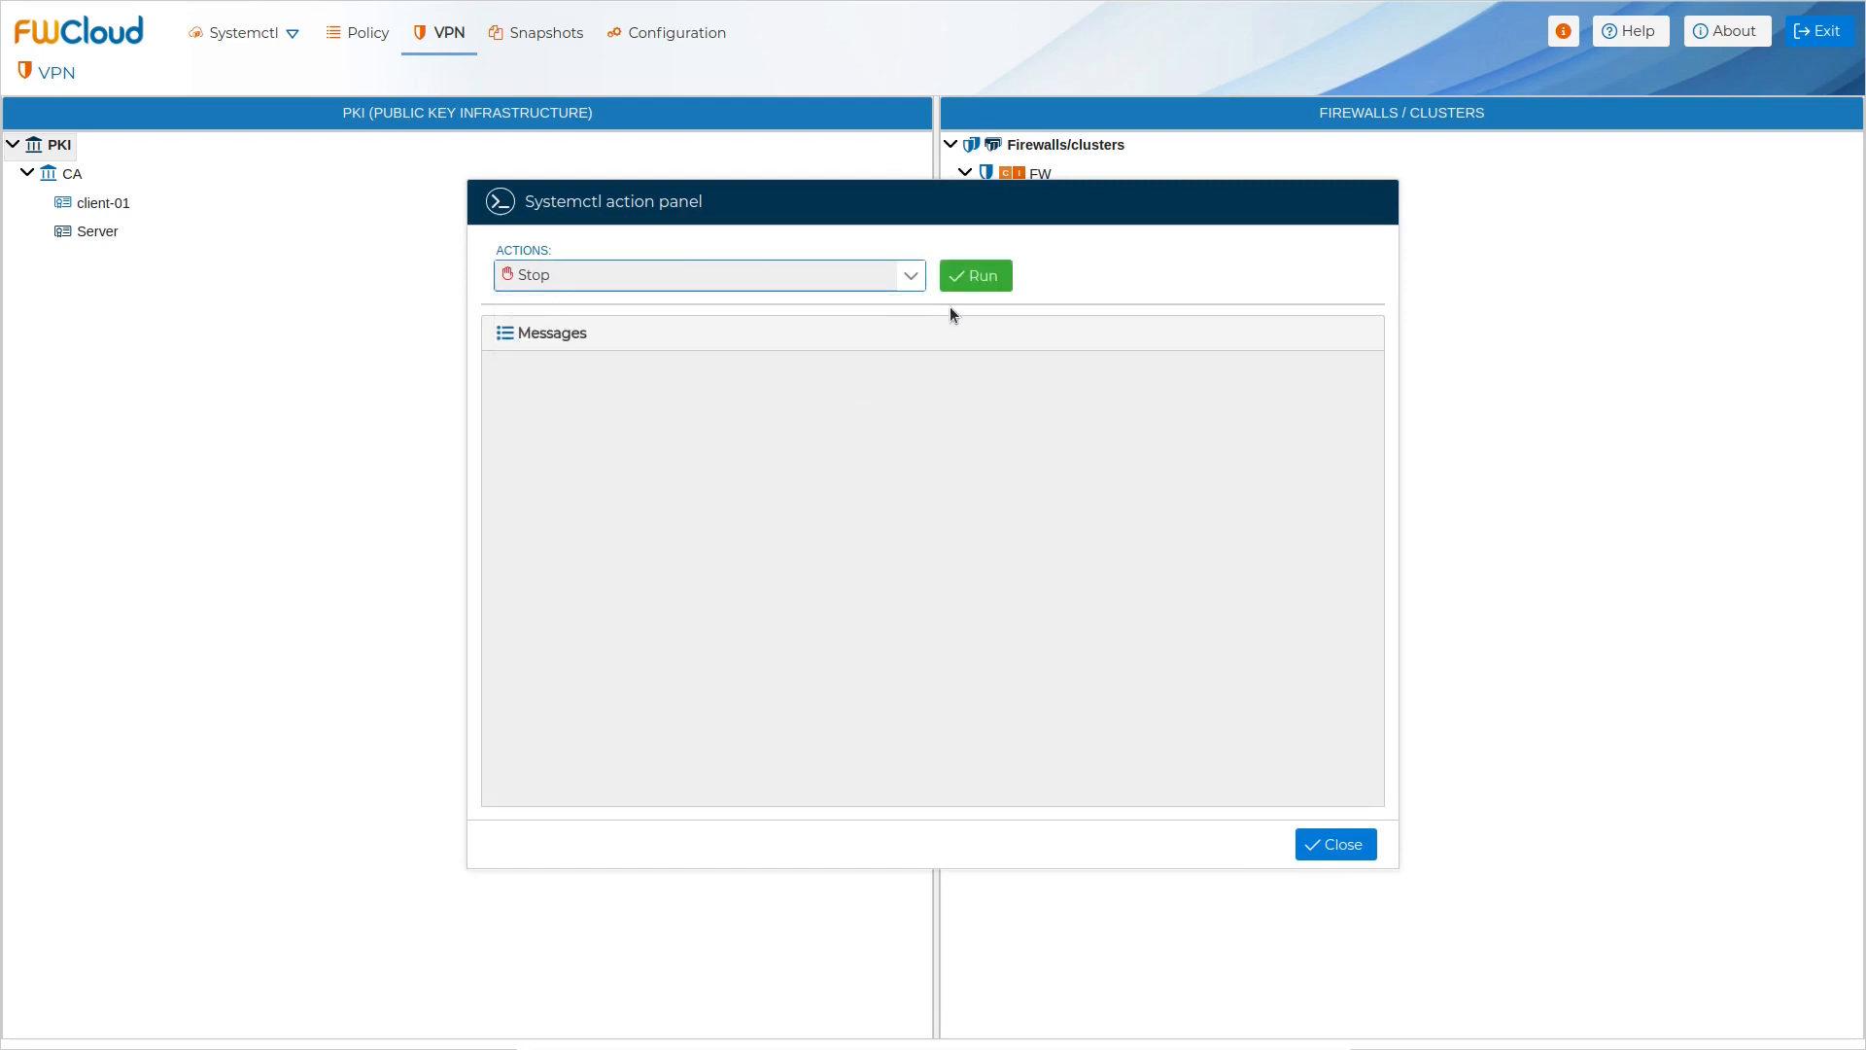
pyautogui.click(979, 275)
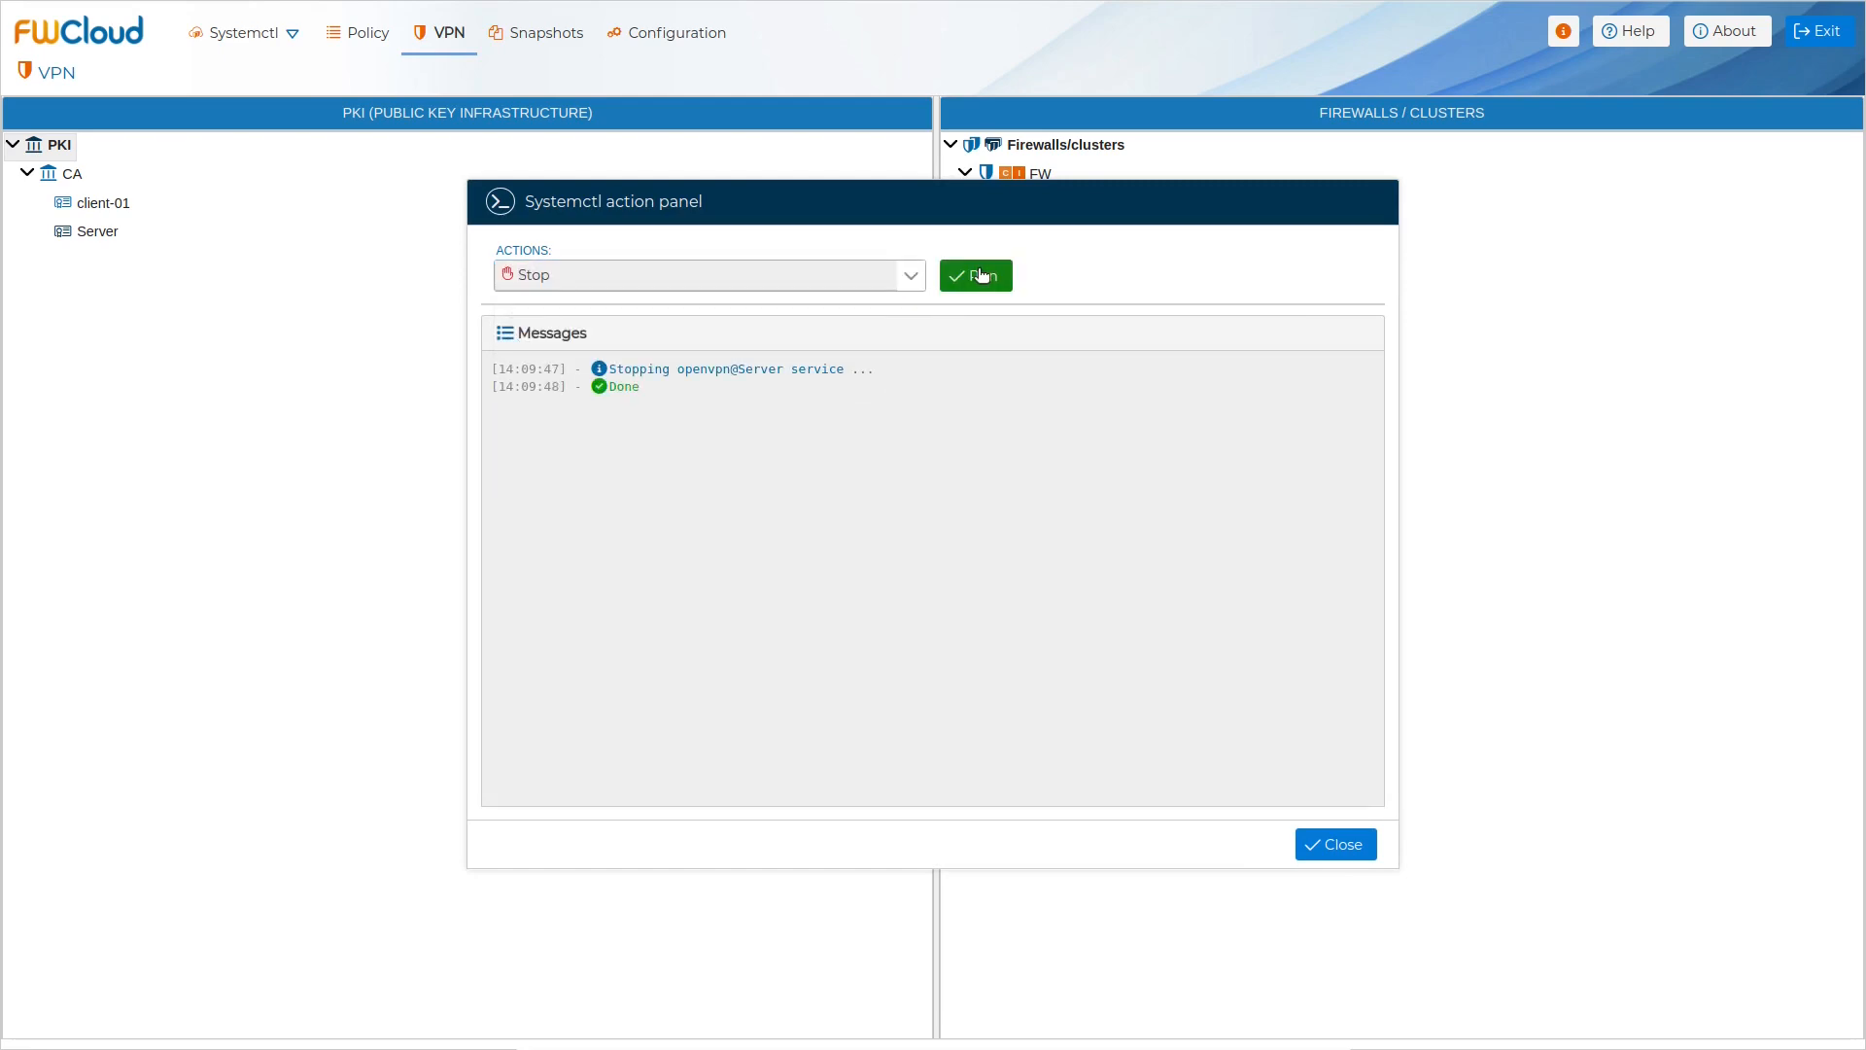
# Step: Run the Systemctl Status action for the stopped OpenVPN Server service and check its Active line
pyautogui.click(855, 276)
pyautogui.click(853, 363)
pyautogui.click(979, 276)
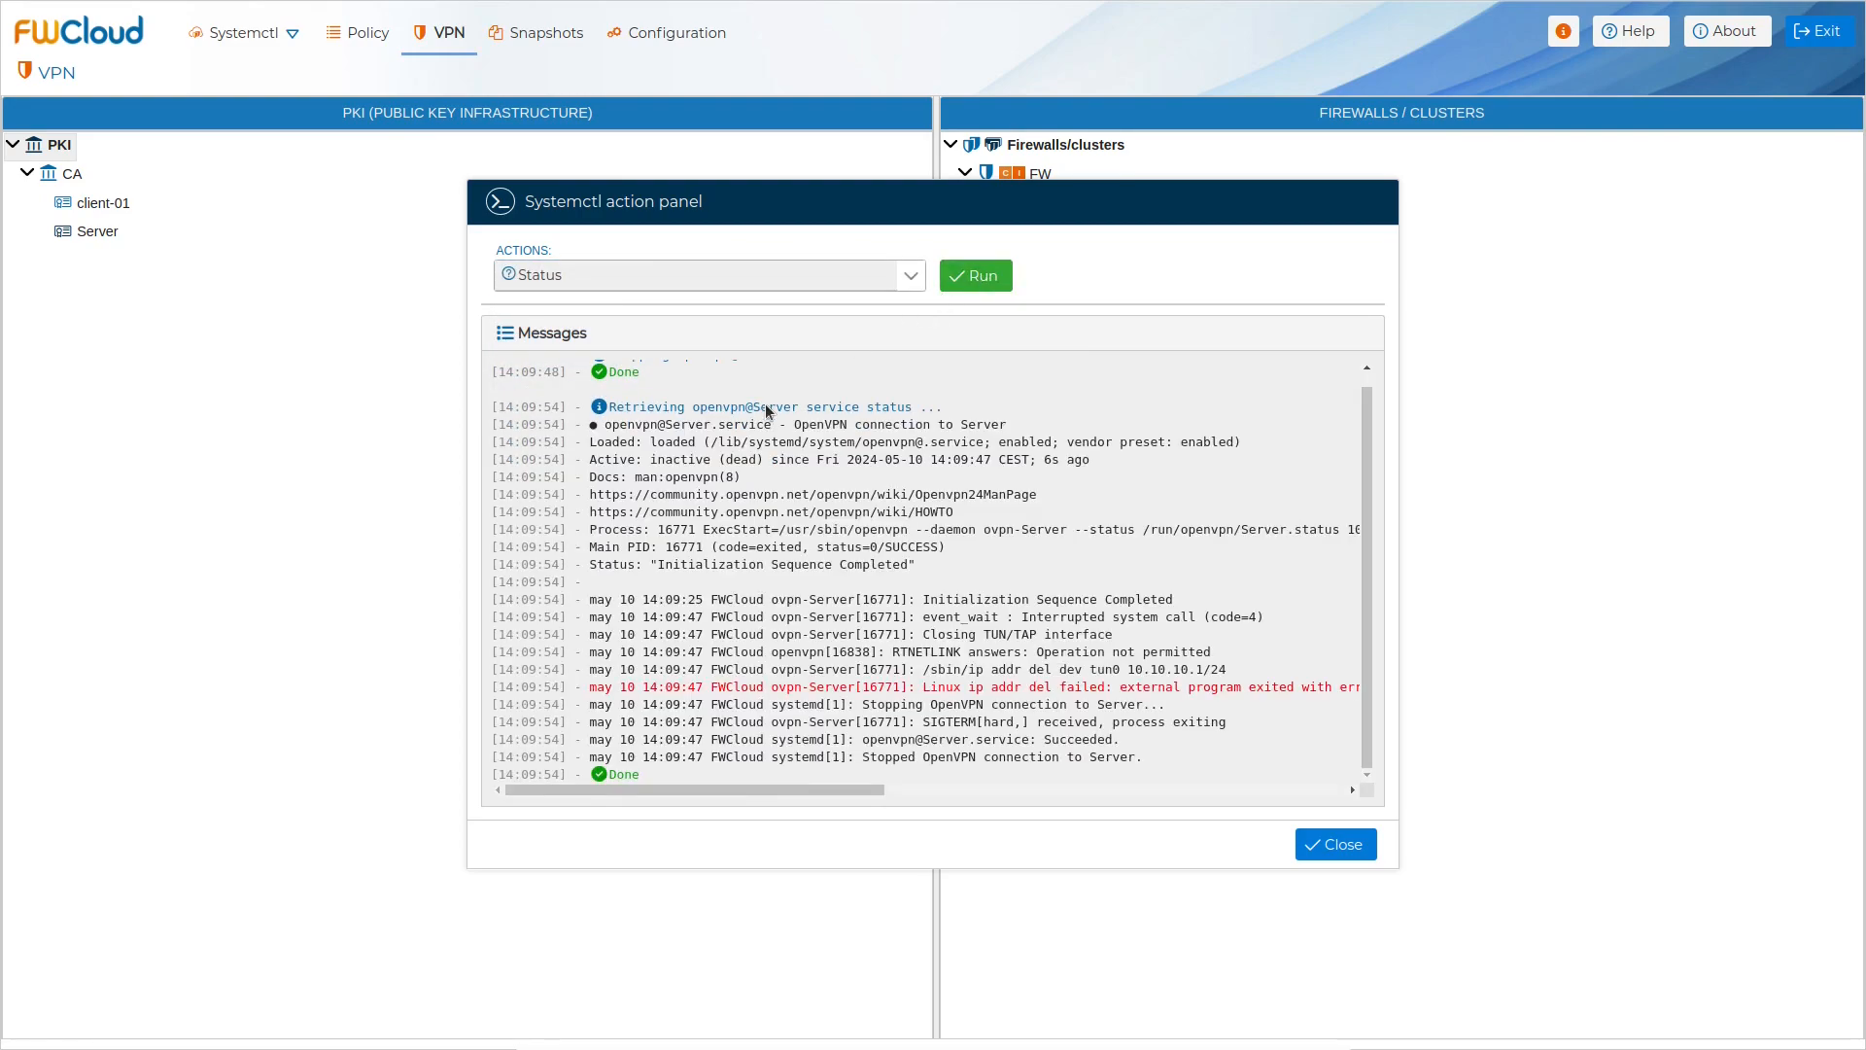
# Step: Try to reload the OpenVPN Server service with the Systemctl Reload action, and close the action panel
pyautogui.click(918, 284)
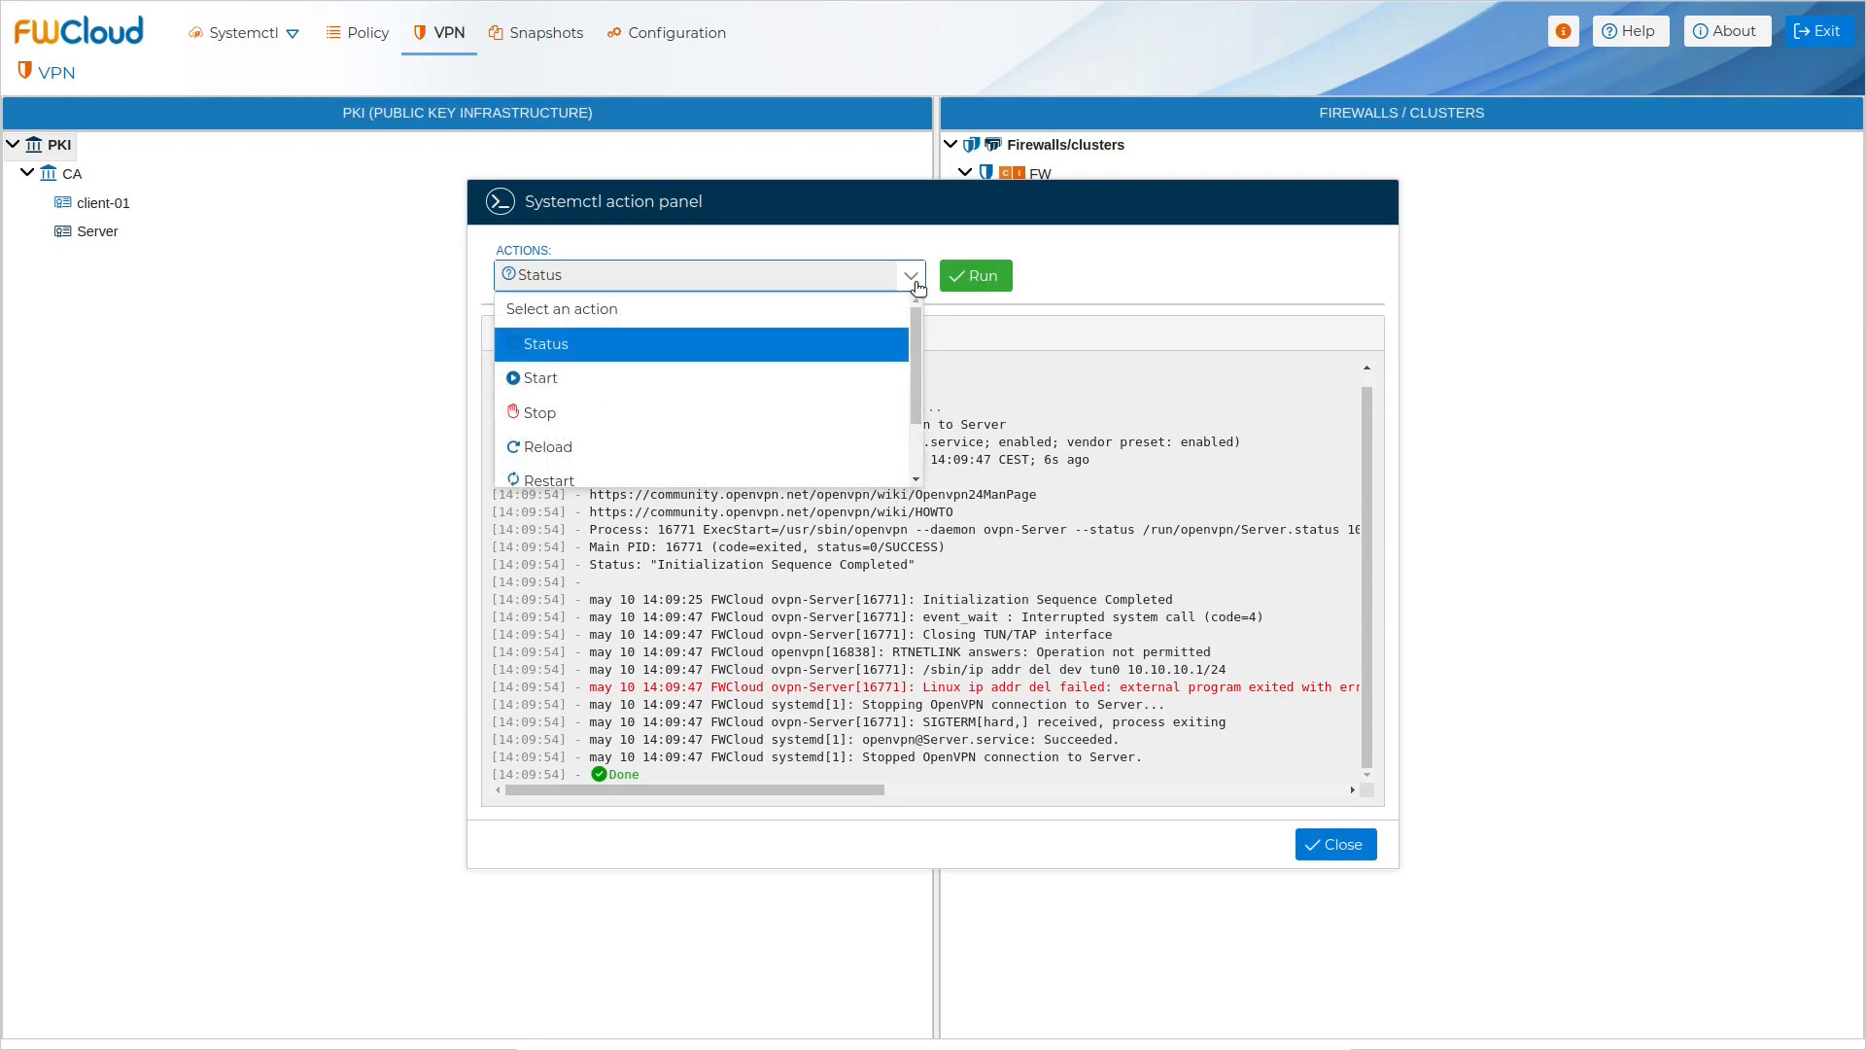
pyautogui.click(849, 445)
pyautogui.click(991, 282)
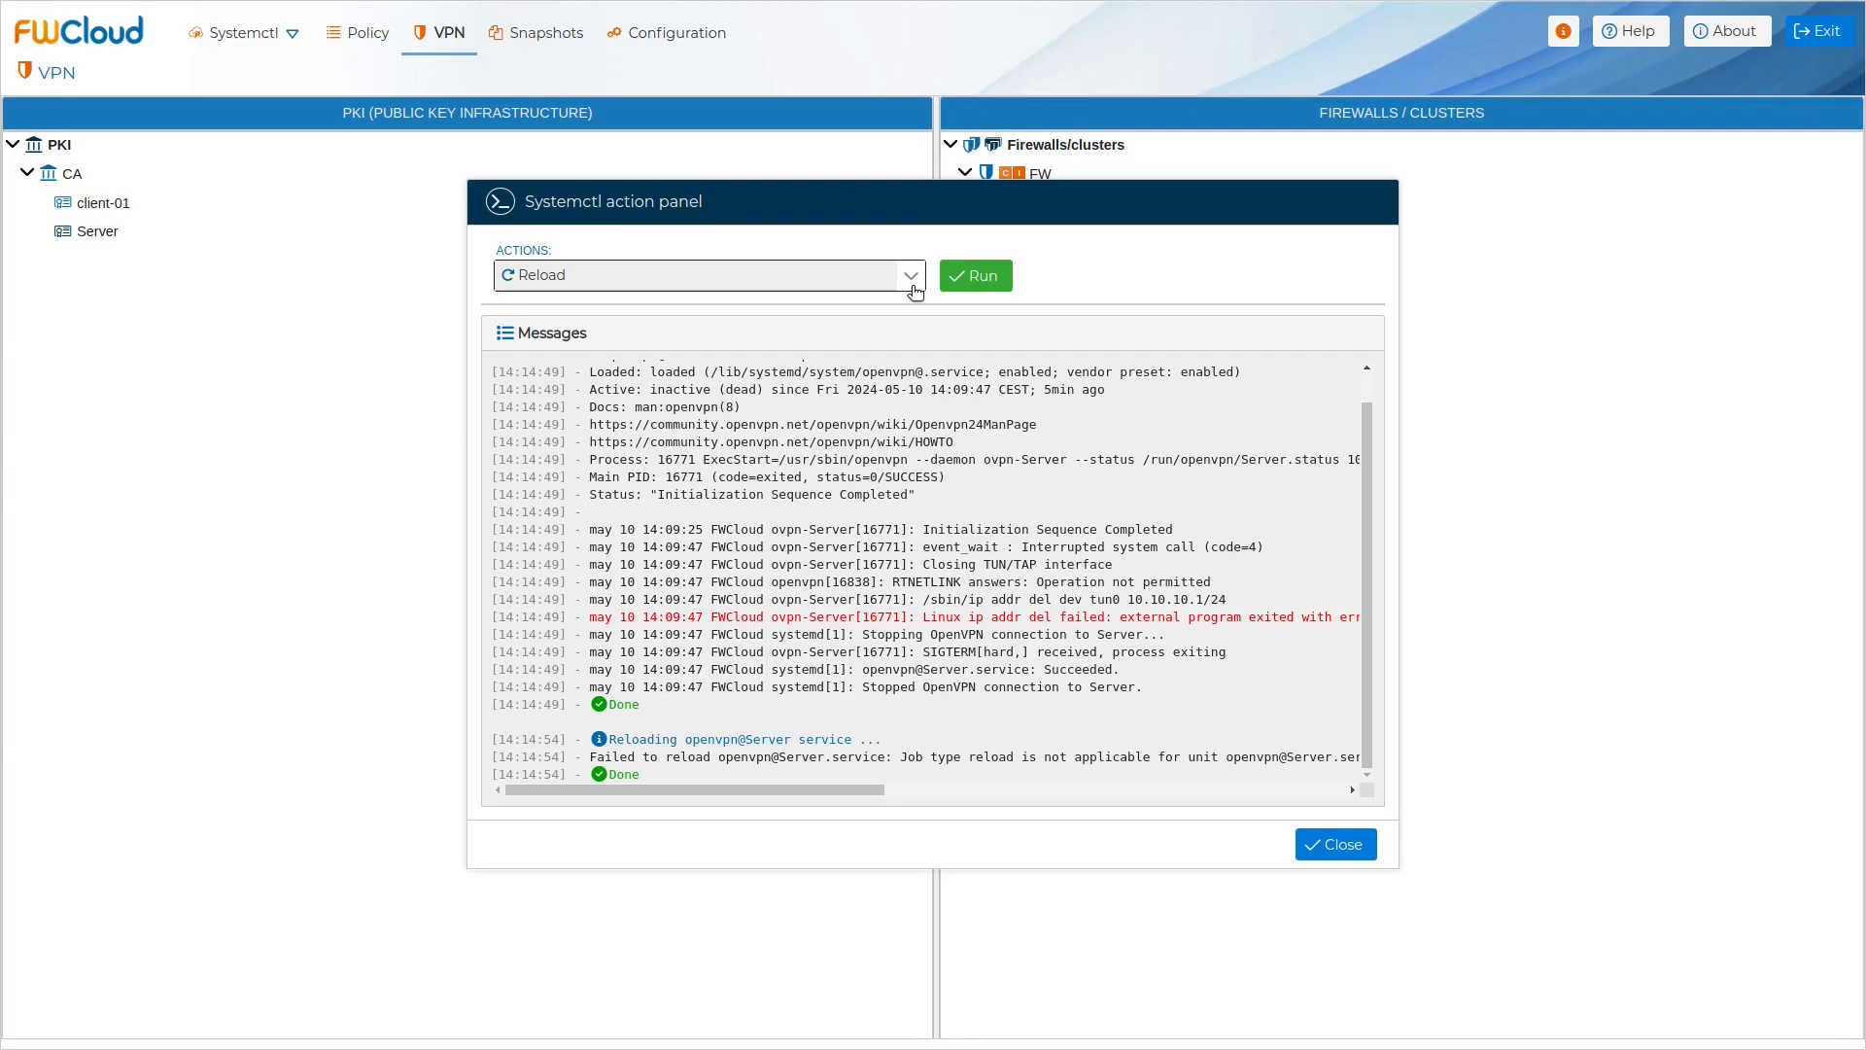
pyautogui.click(1349, 846)
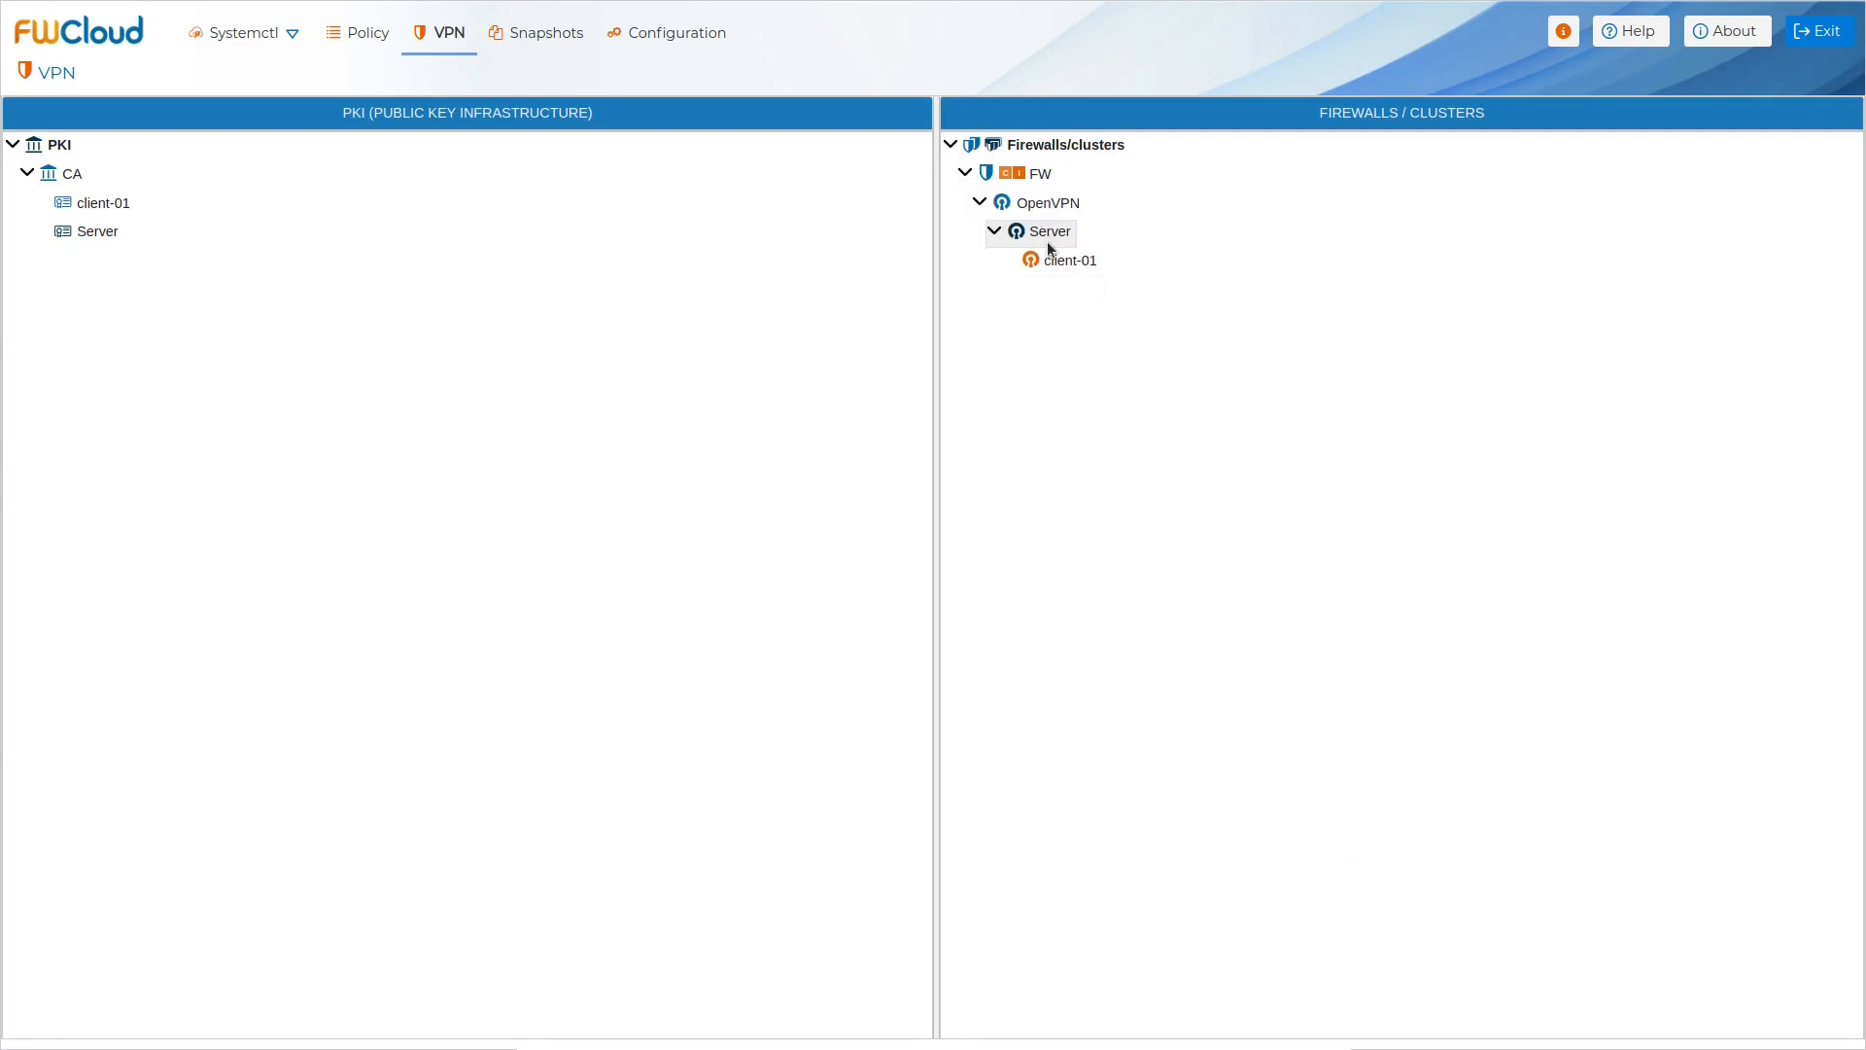
# Step: Add the compress option with the value lzo to FW's Server OpenVPN configuration and save the changes
pyautogui.doubleClick(1028, 233)
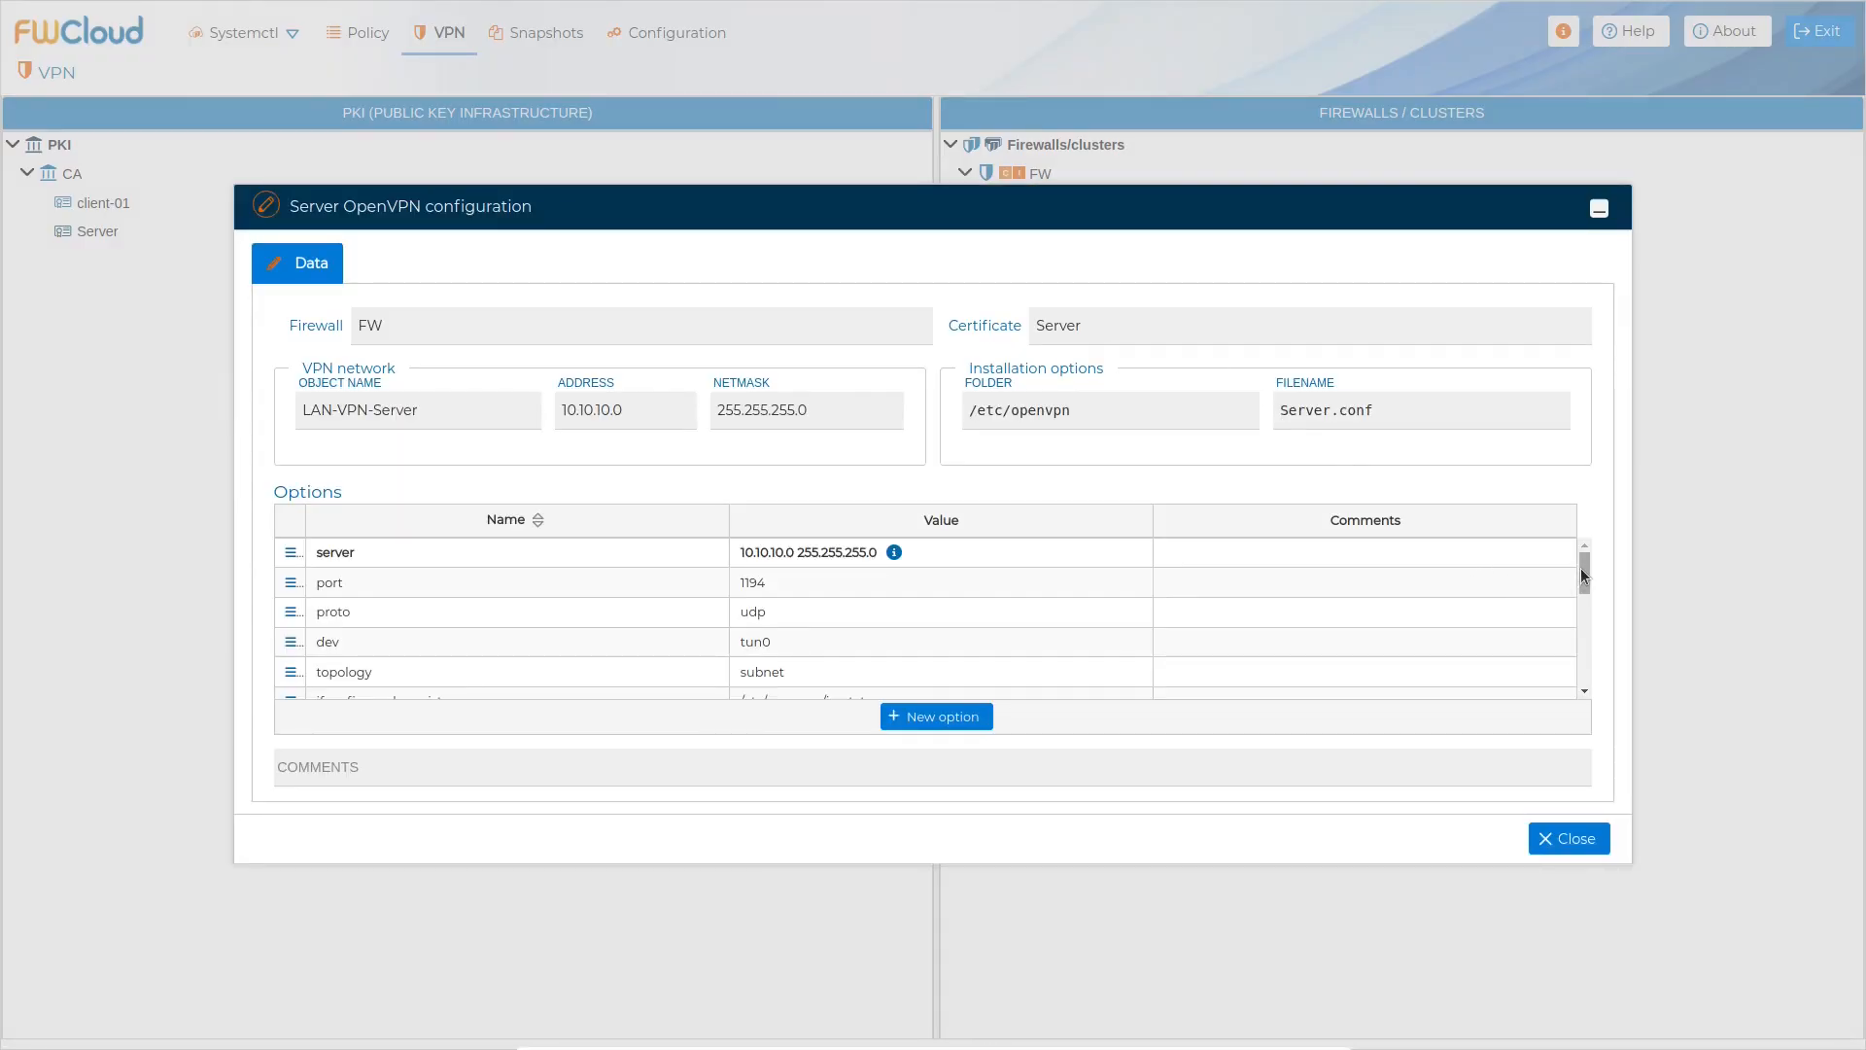
pyautogui.scroll(-5, 1587, 625)
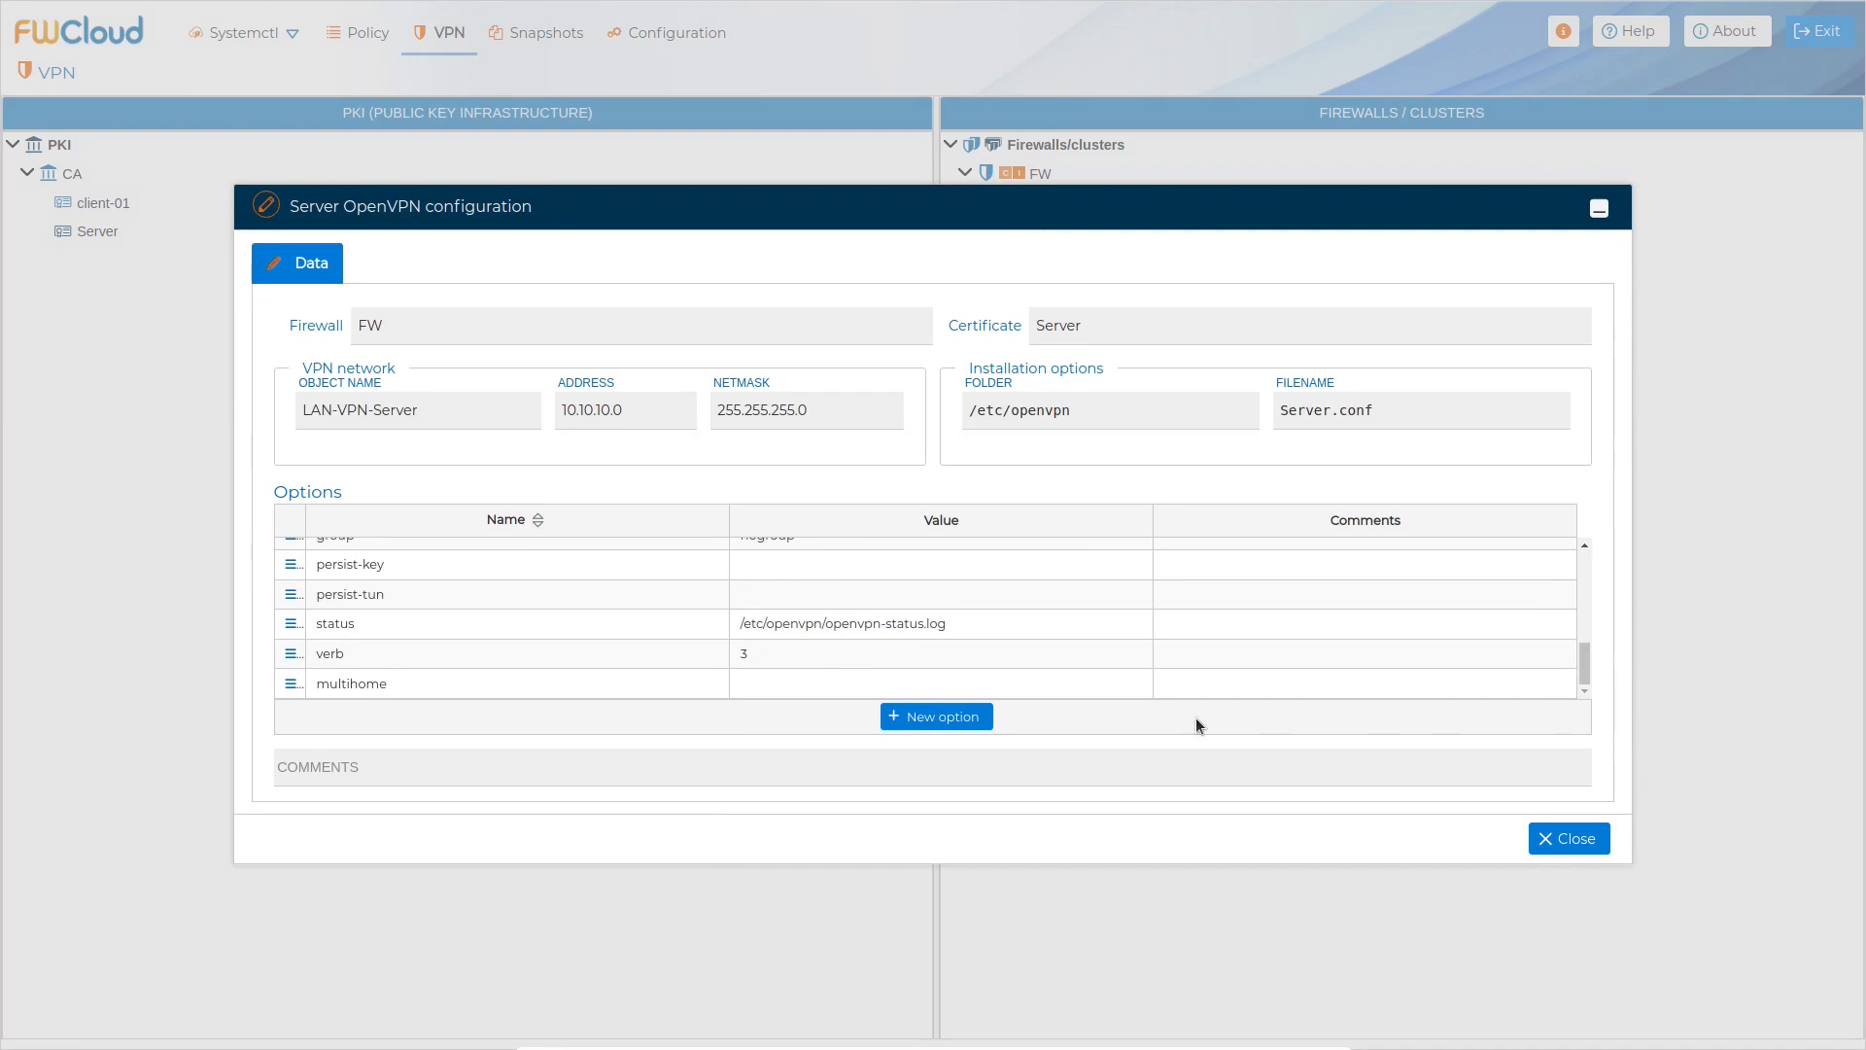
pyautogui.click(948, 718)
pyautogui.click(696, 687)
pyautogui.click(716, 687)
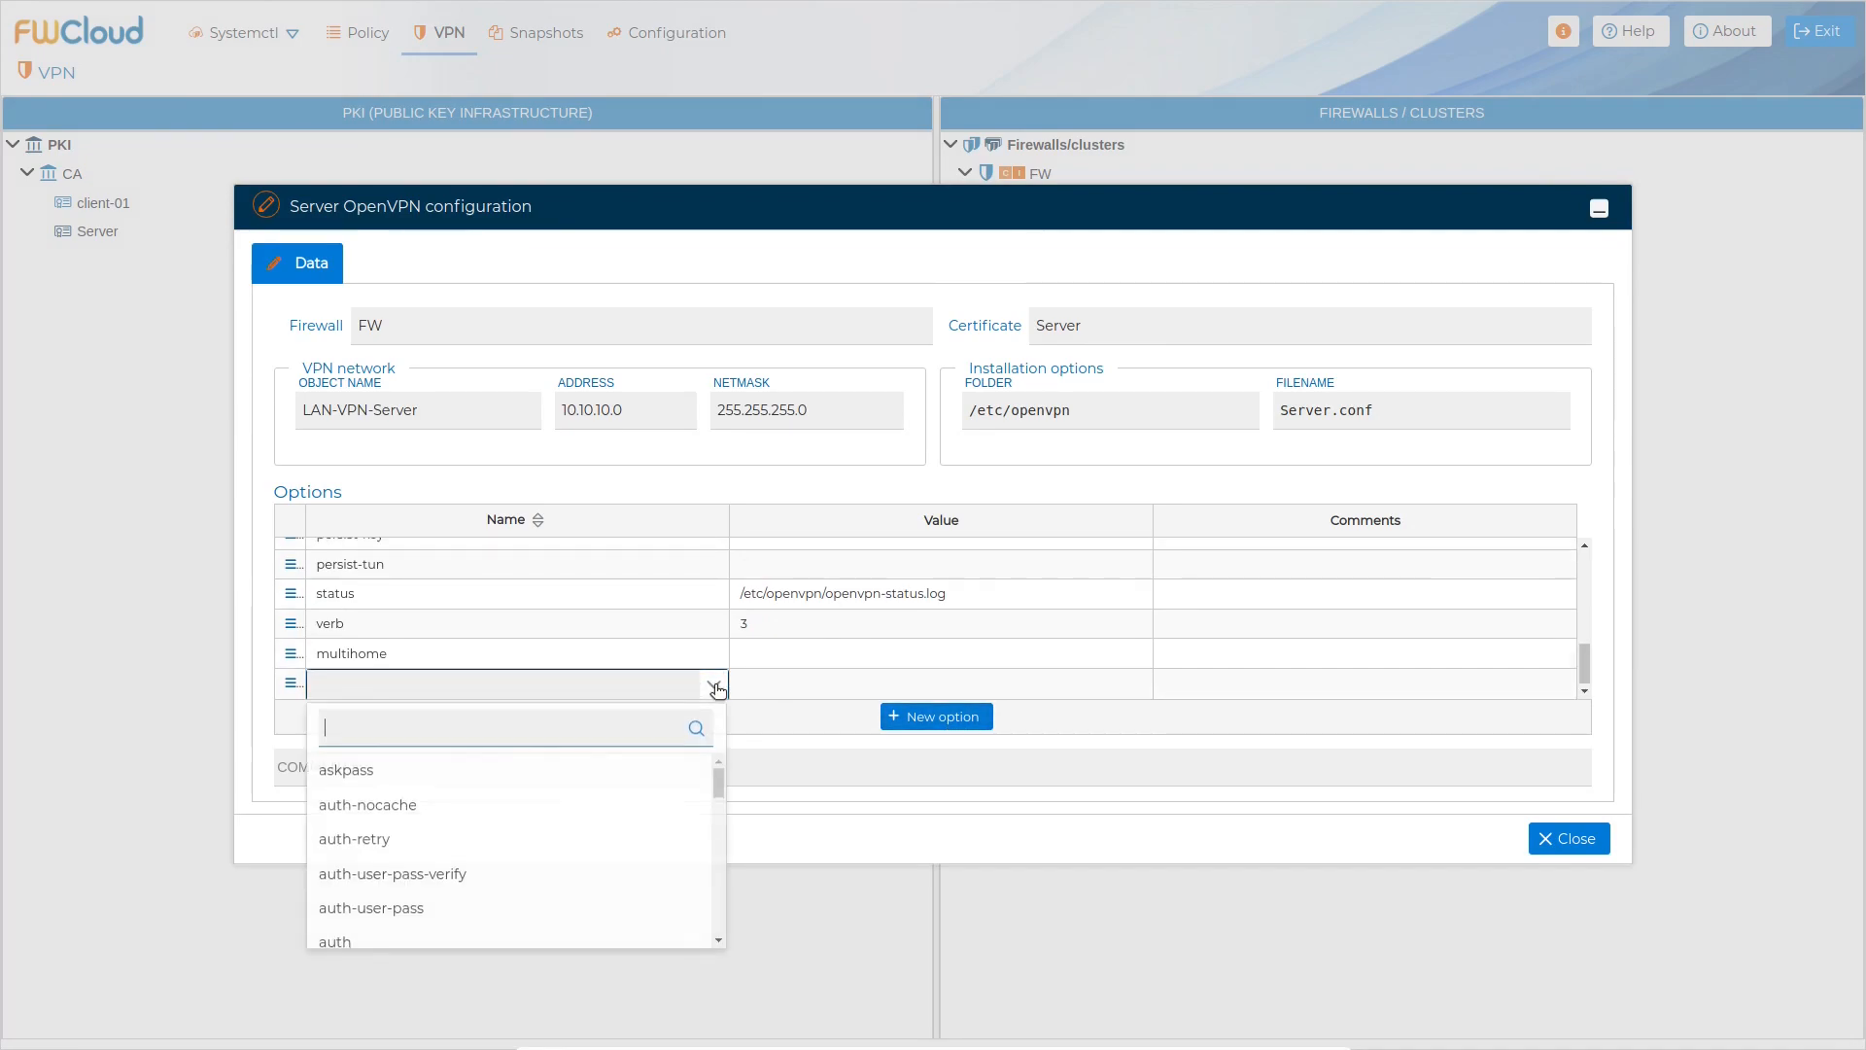
pyautogui.write('compress')
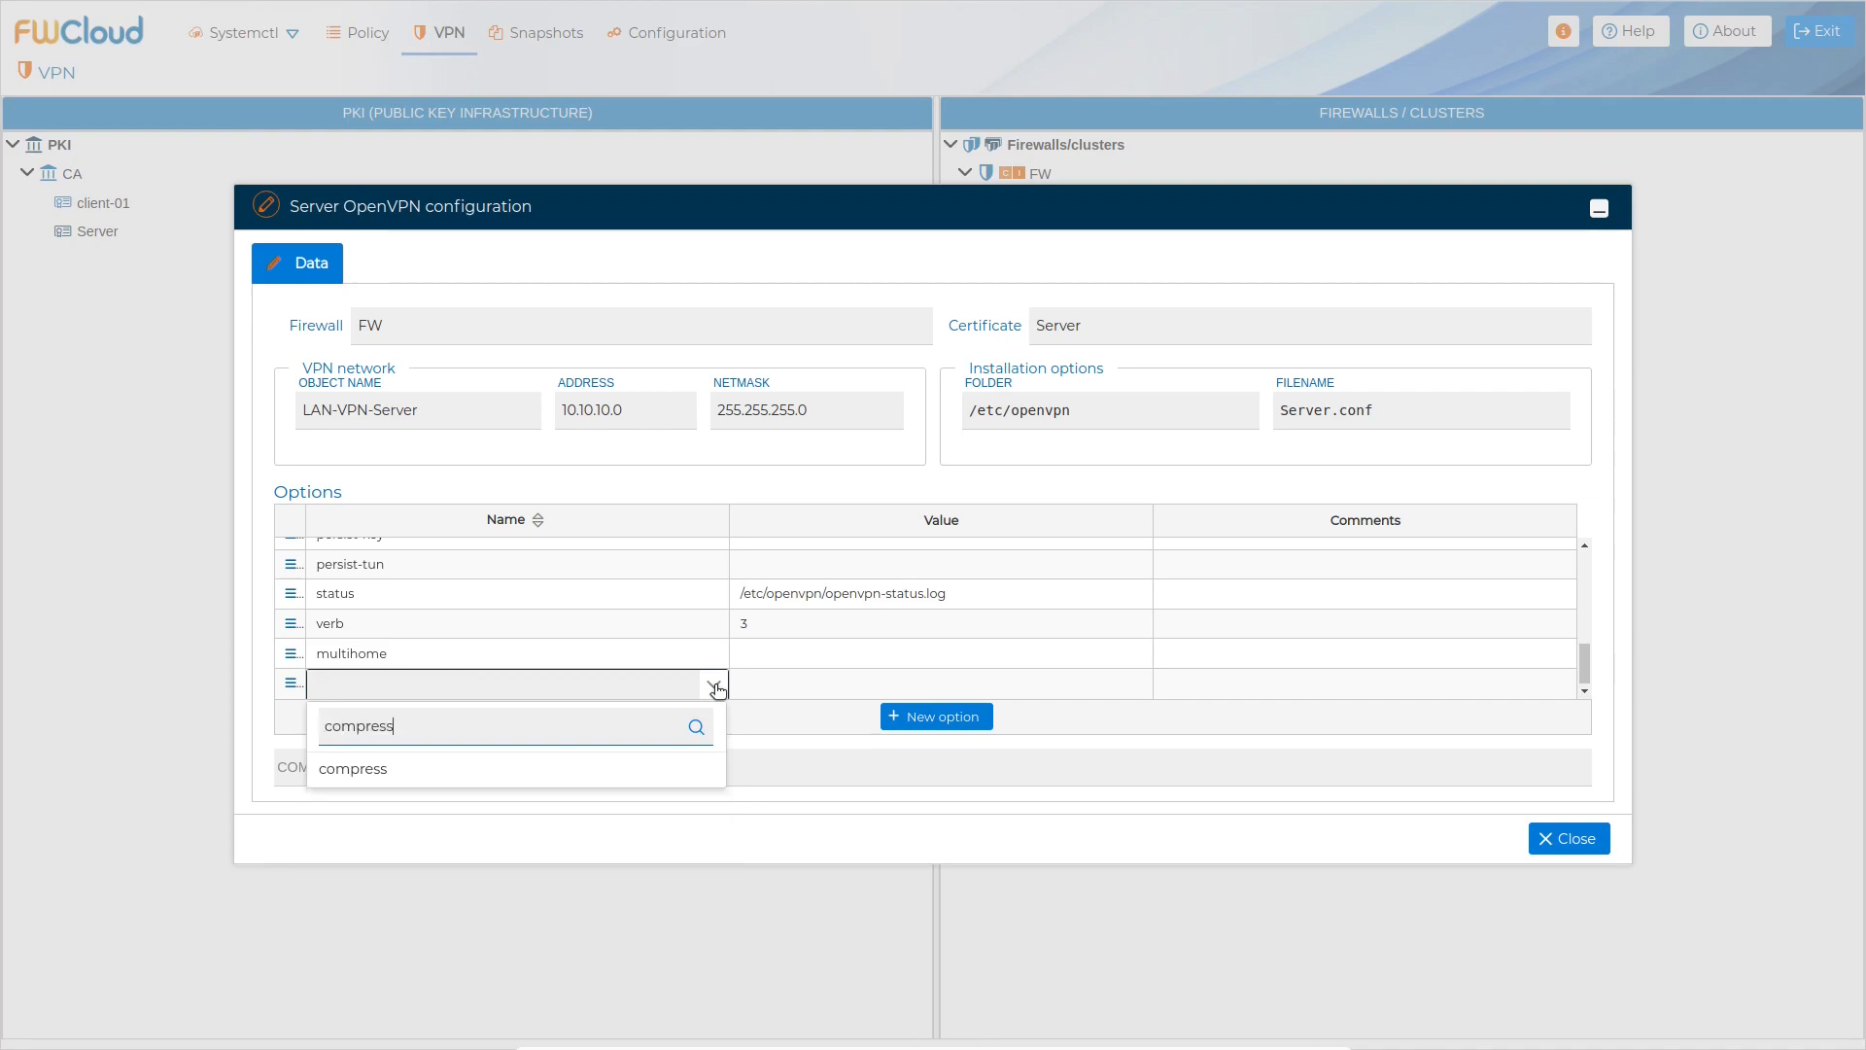
pyautogui.click(605, 775)
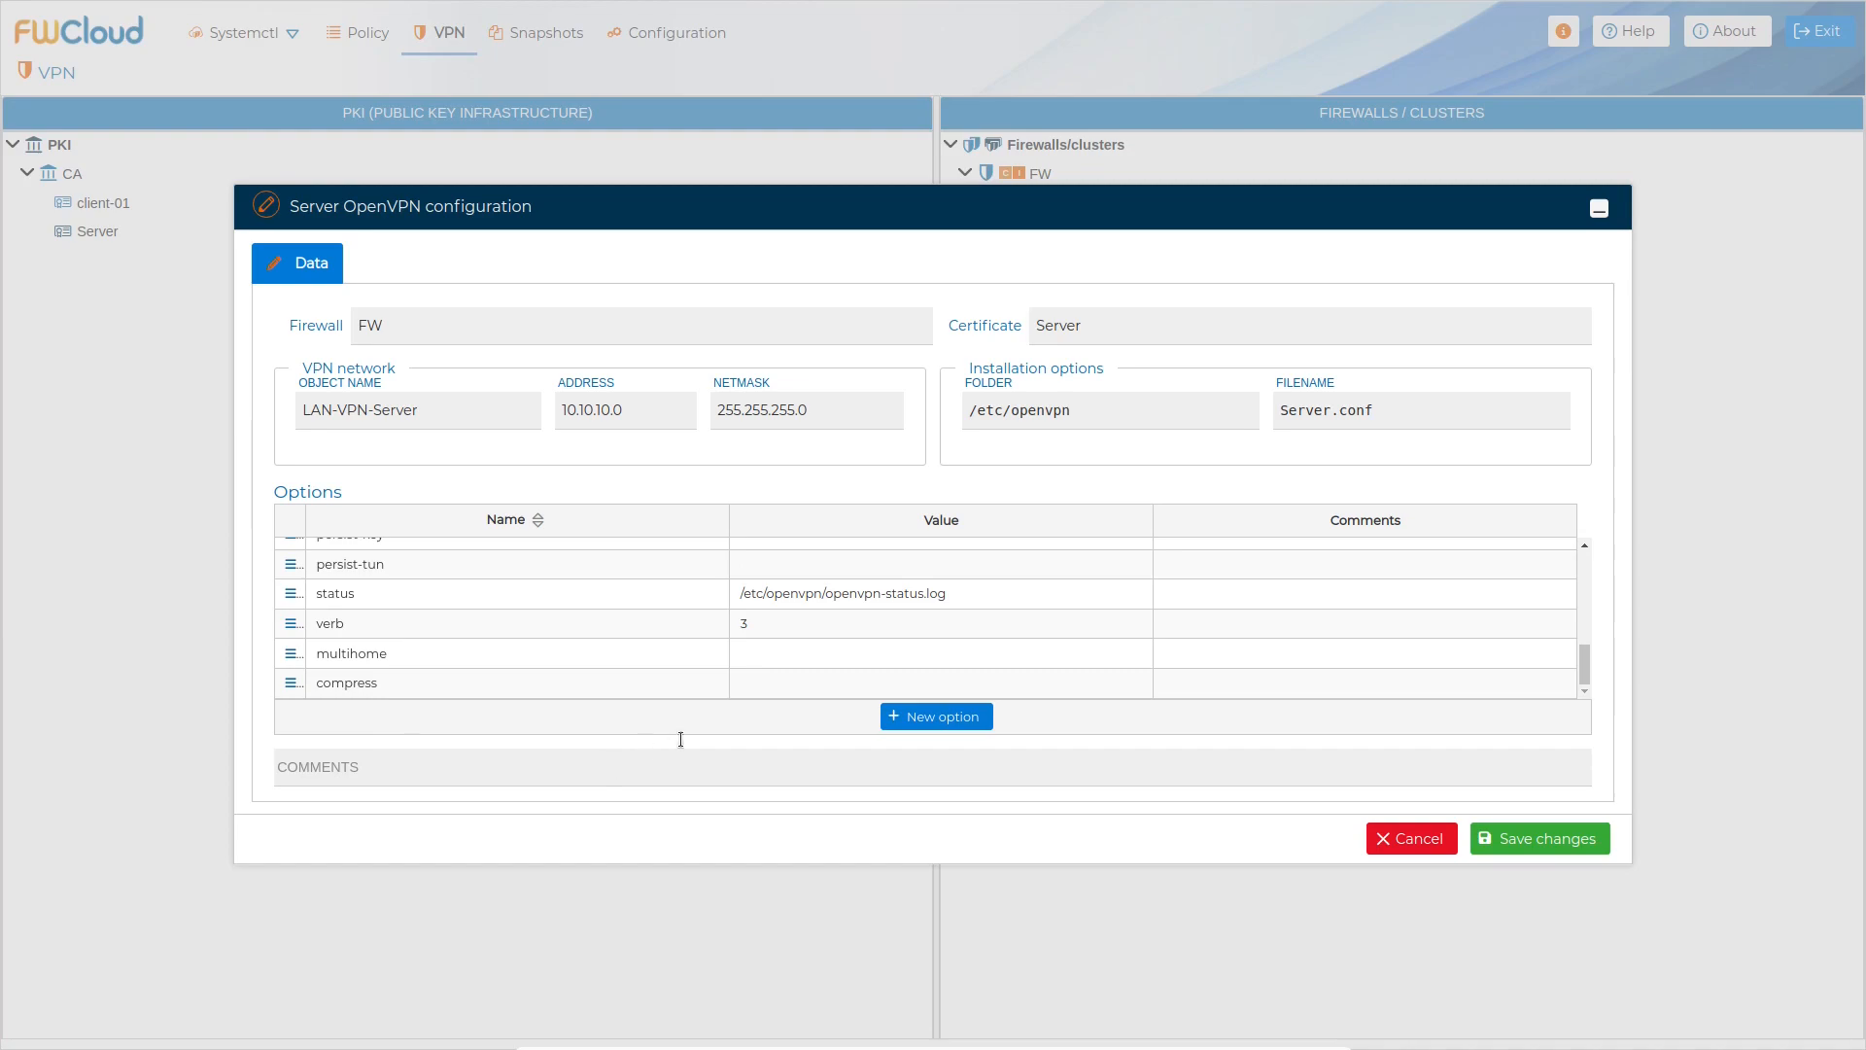
pyautogui.click(768, 686)
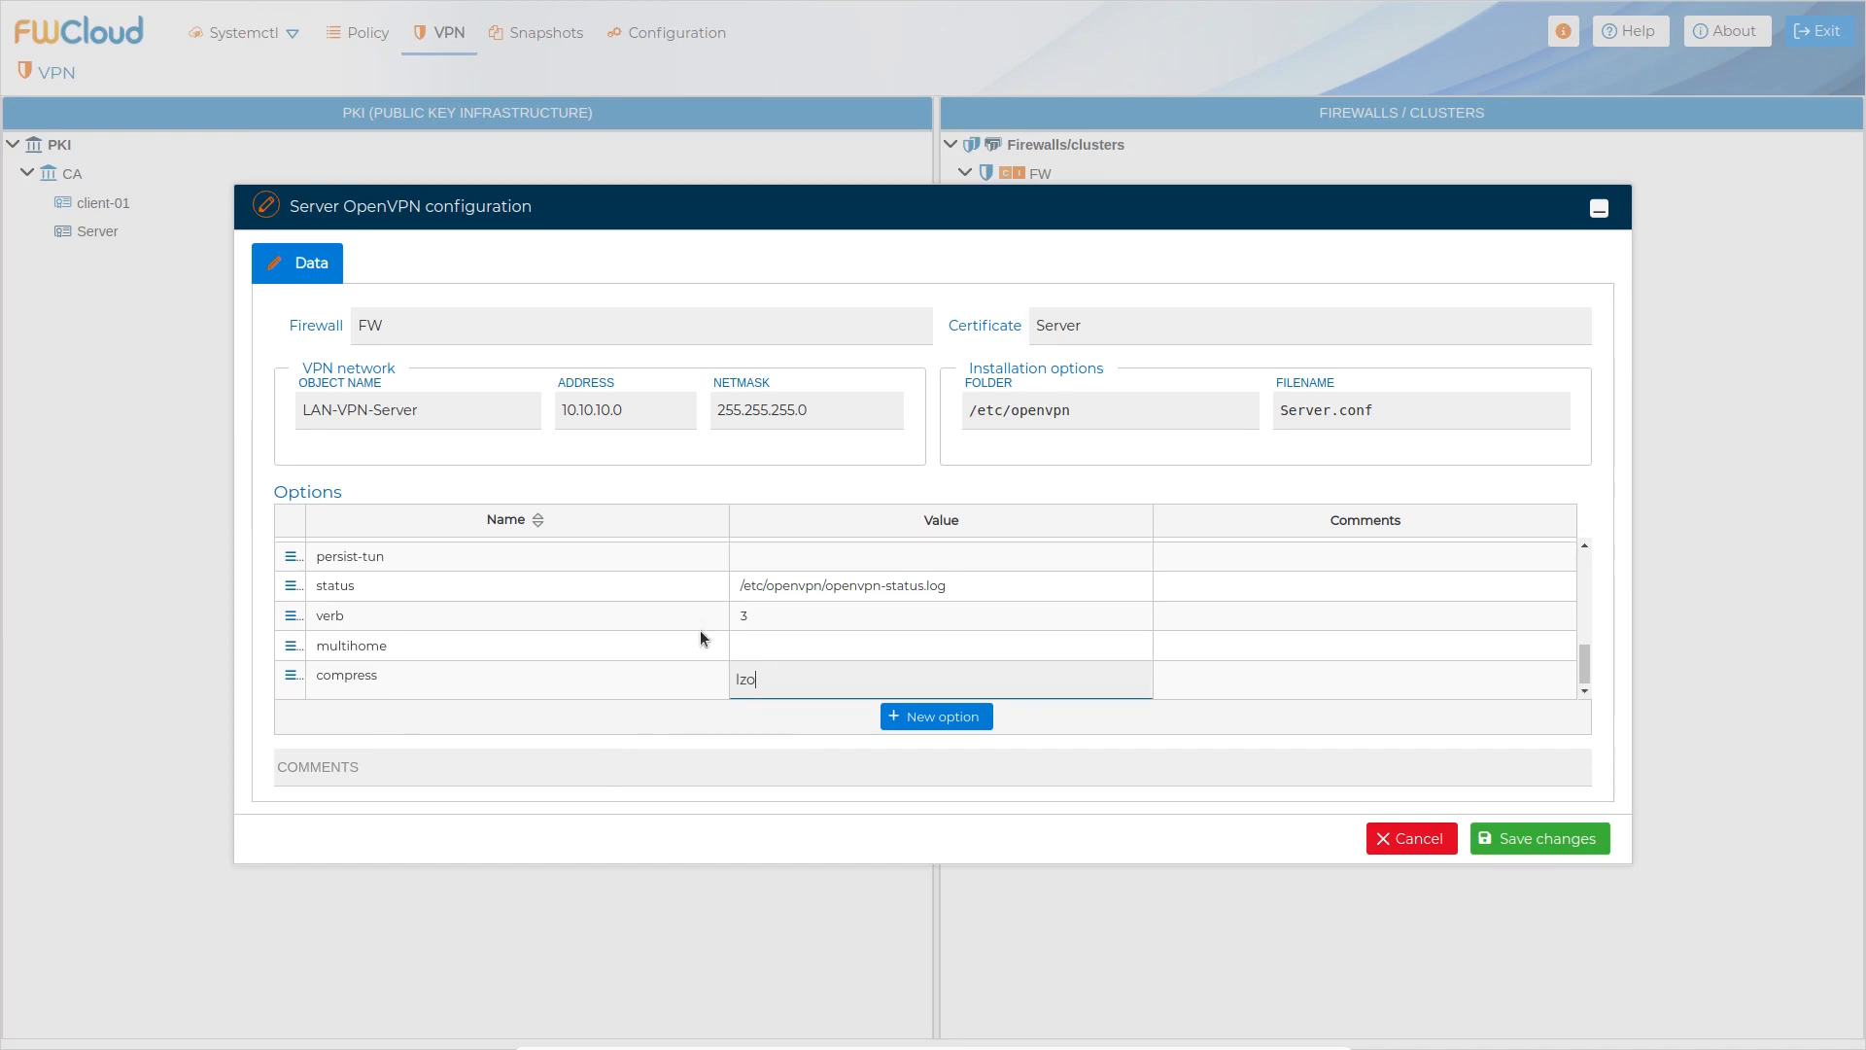
pyautogui.press('Tab')
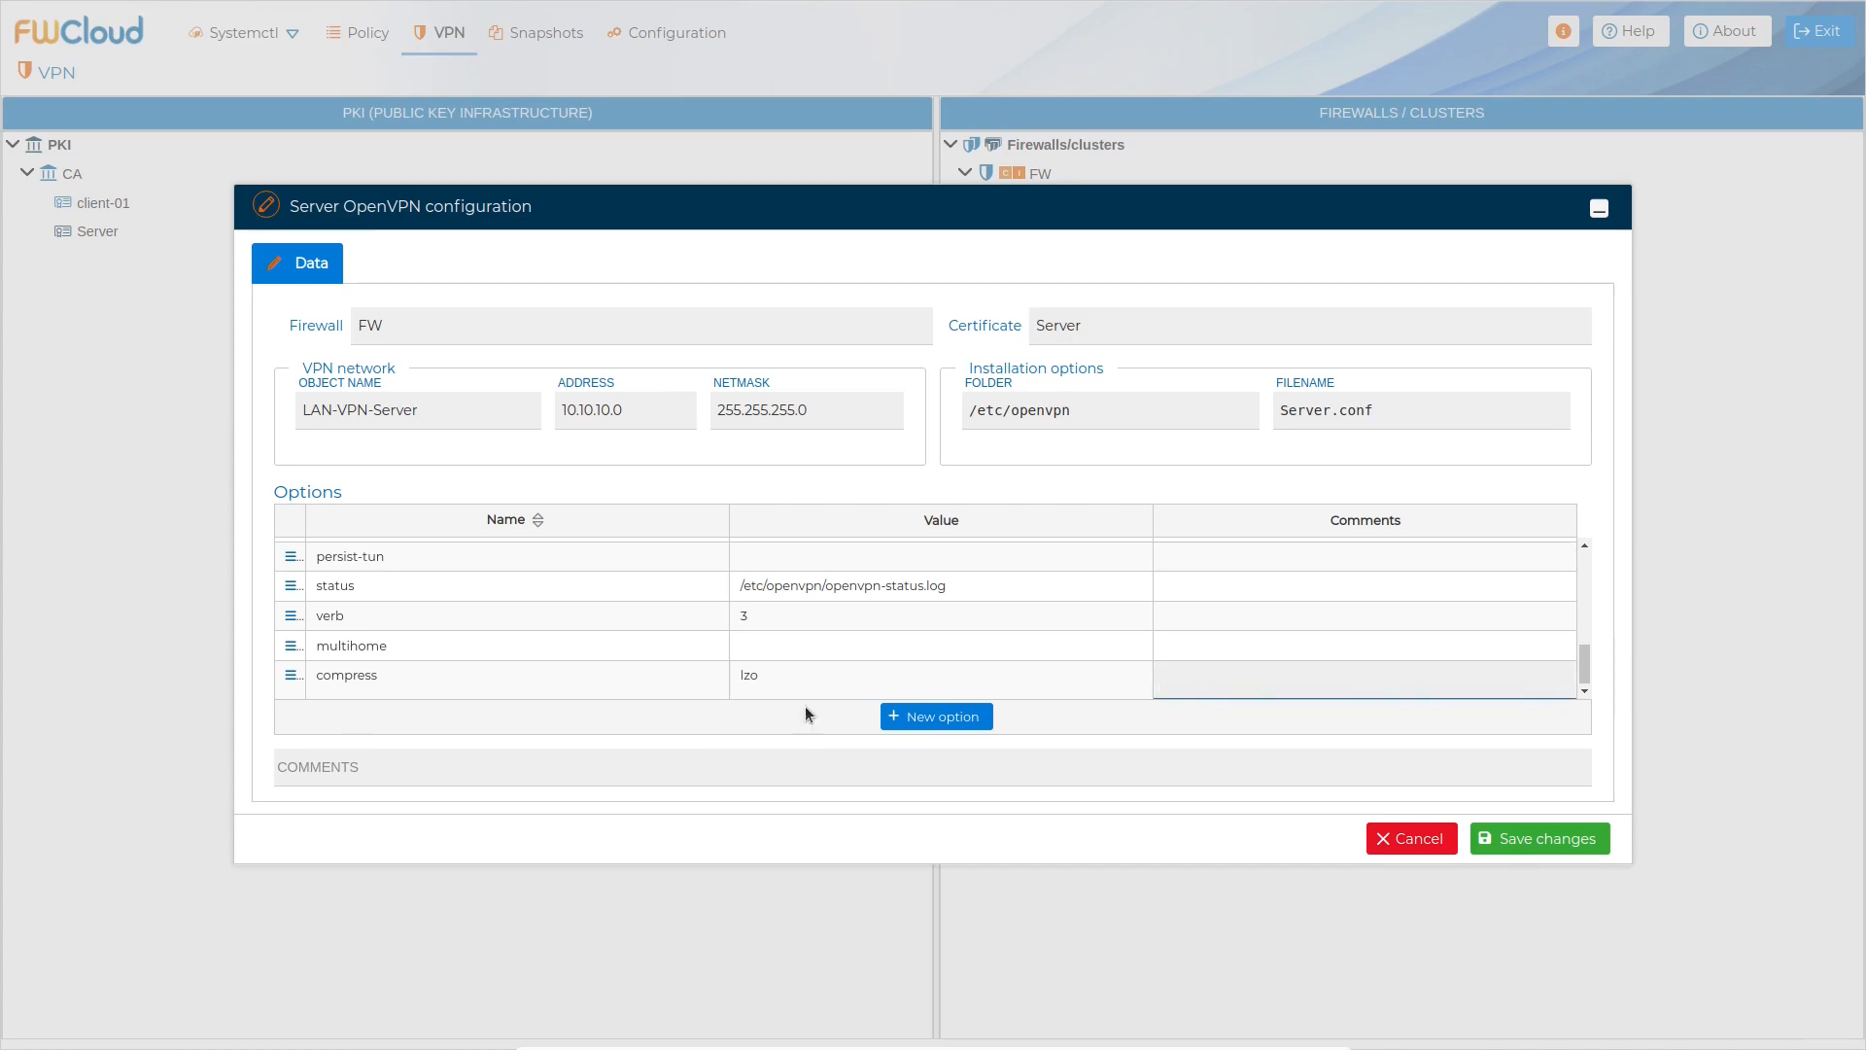
pyautogui.click(1527, 838)
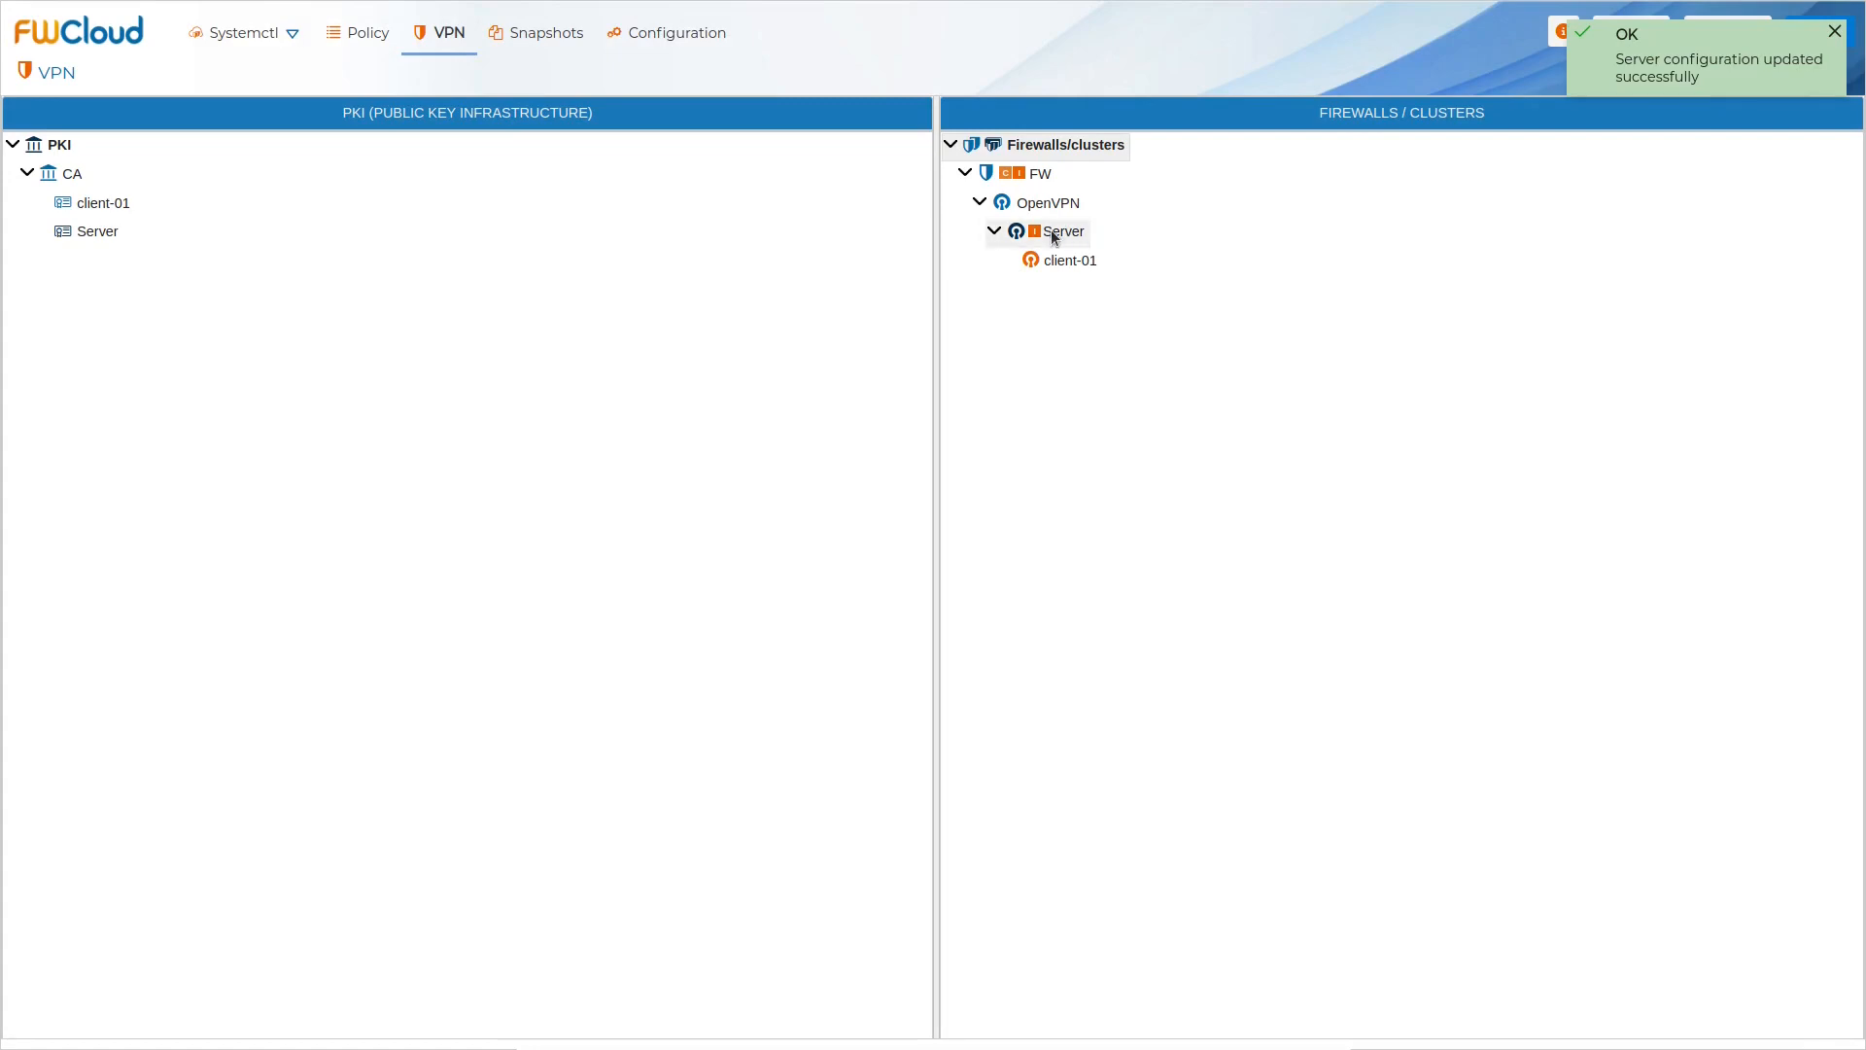
# Step: Install the updated OpenVPN Server configuration on firewall FW
pyautogui.rightClick(1050, 232)
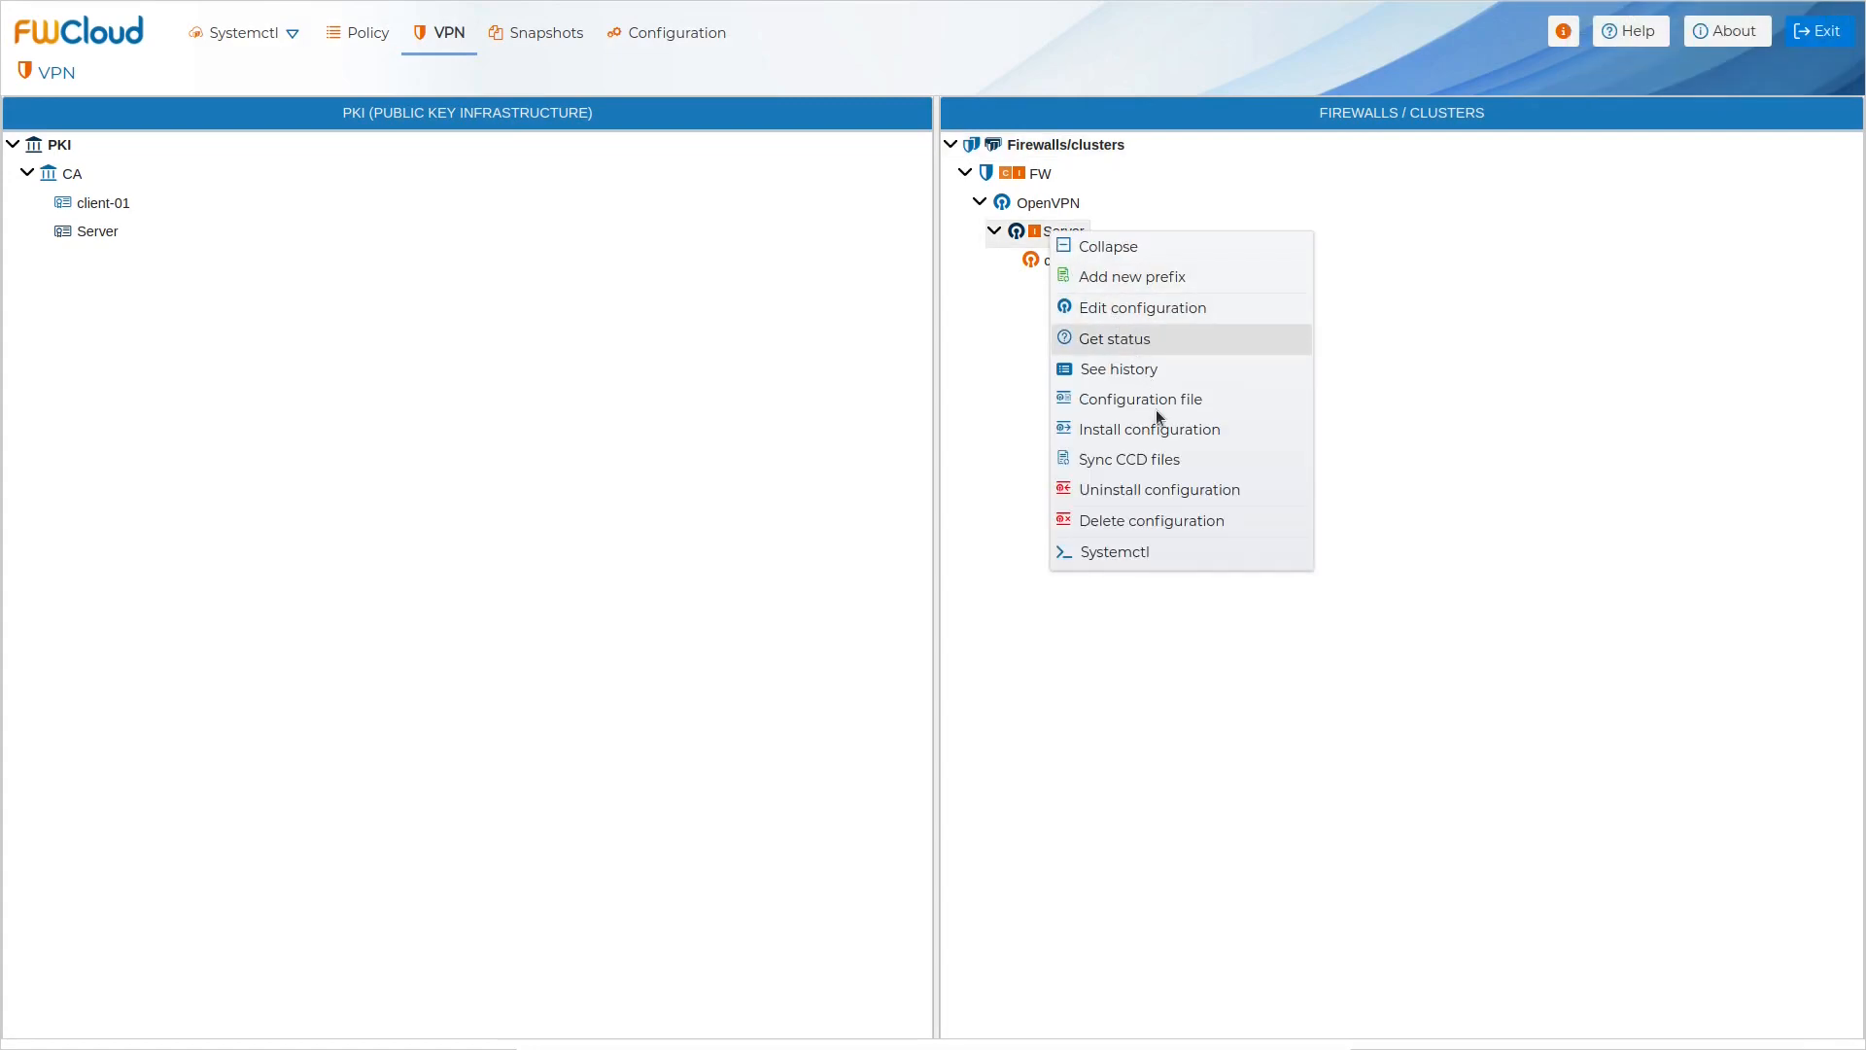
pyautogui.click(1174, 433)
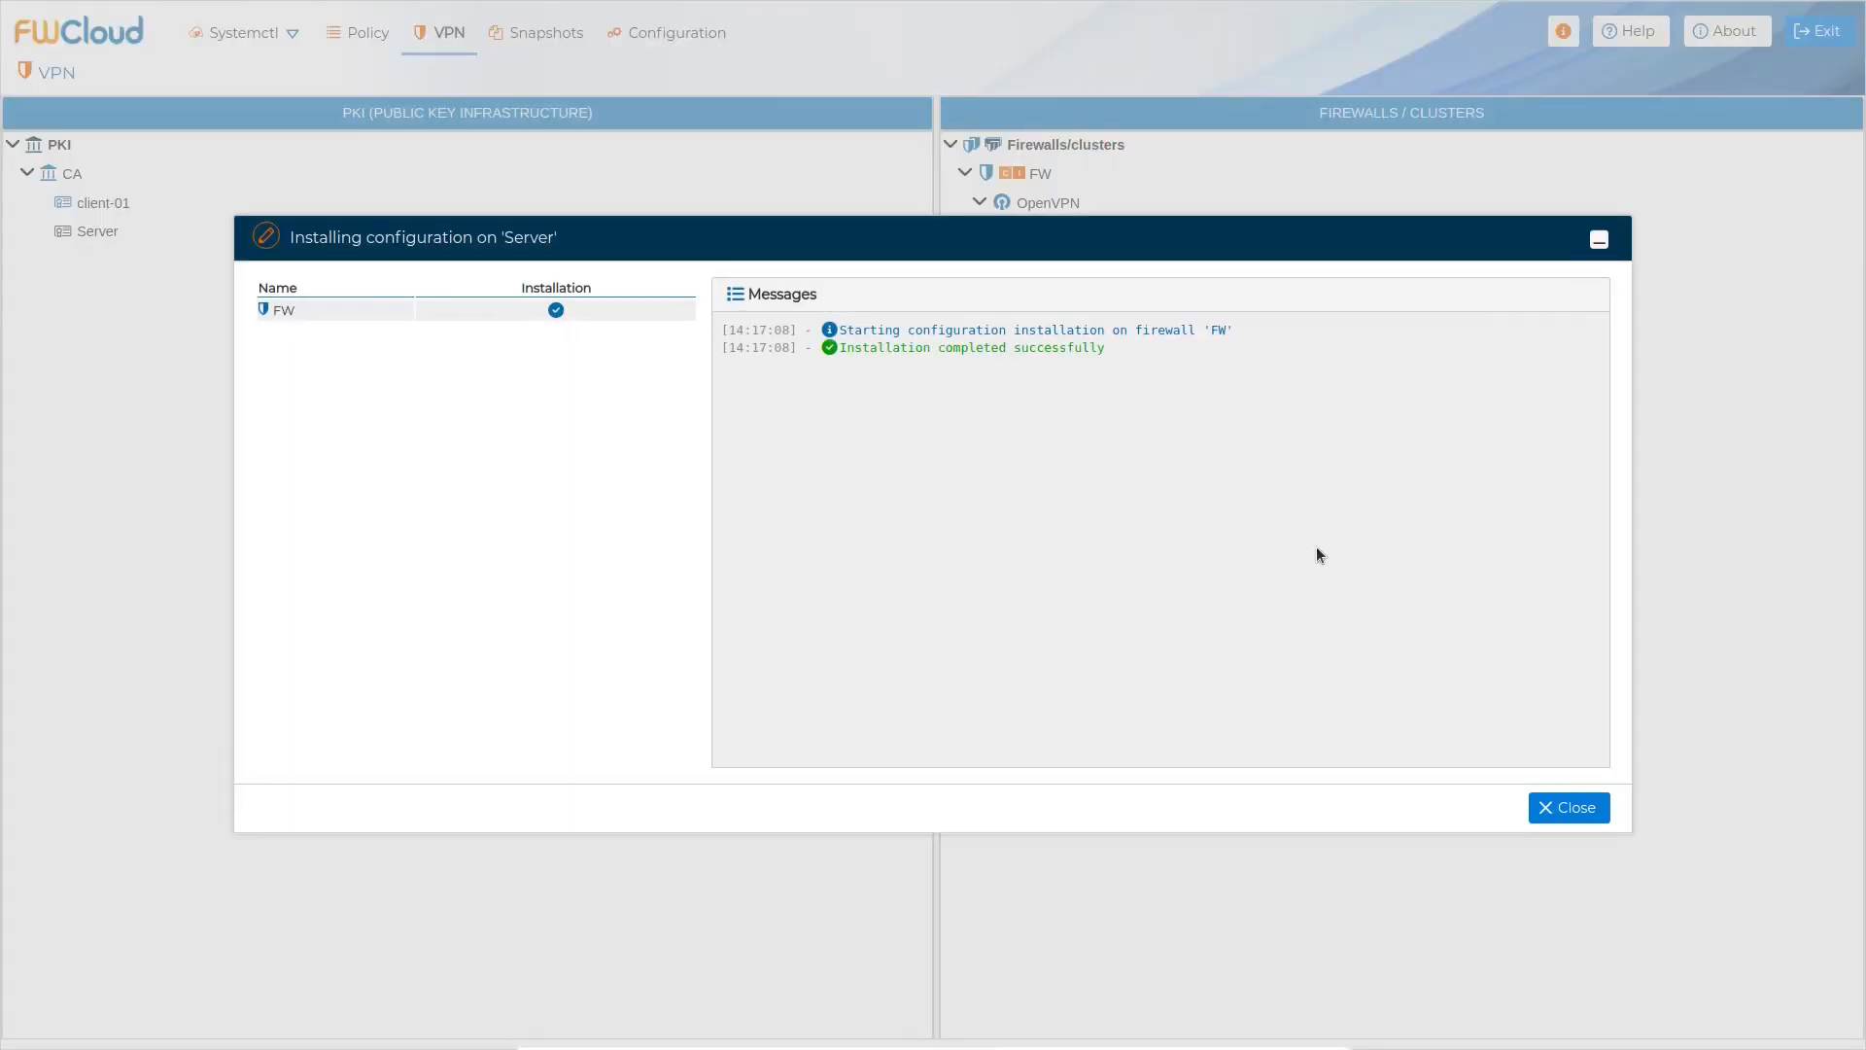
pyautogui.click(1565, 807)
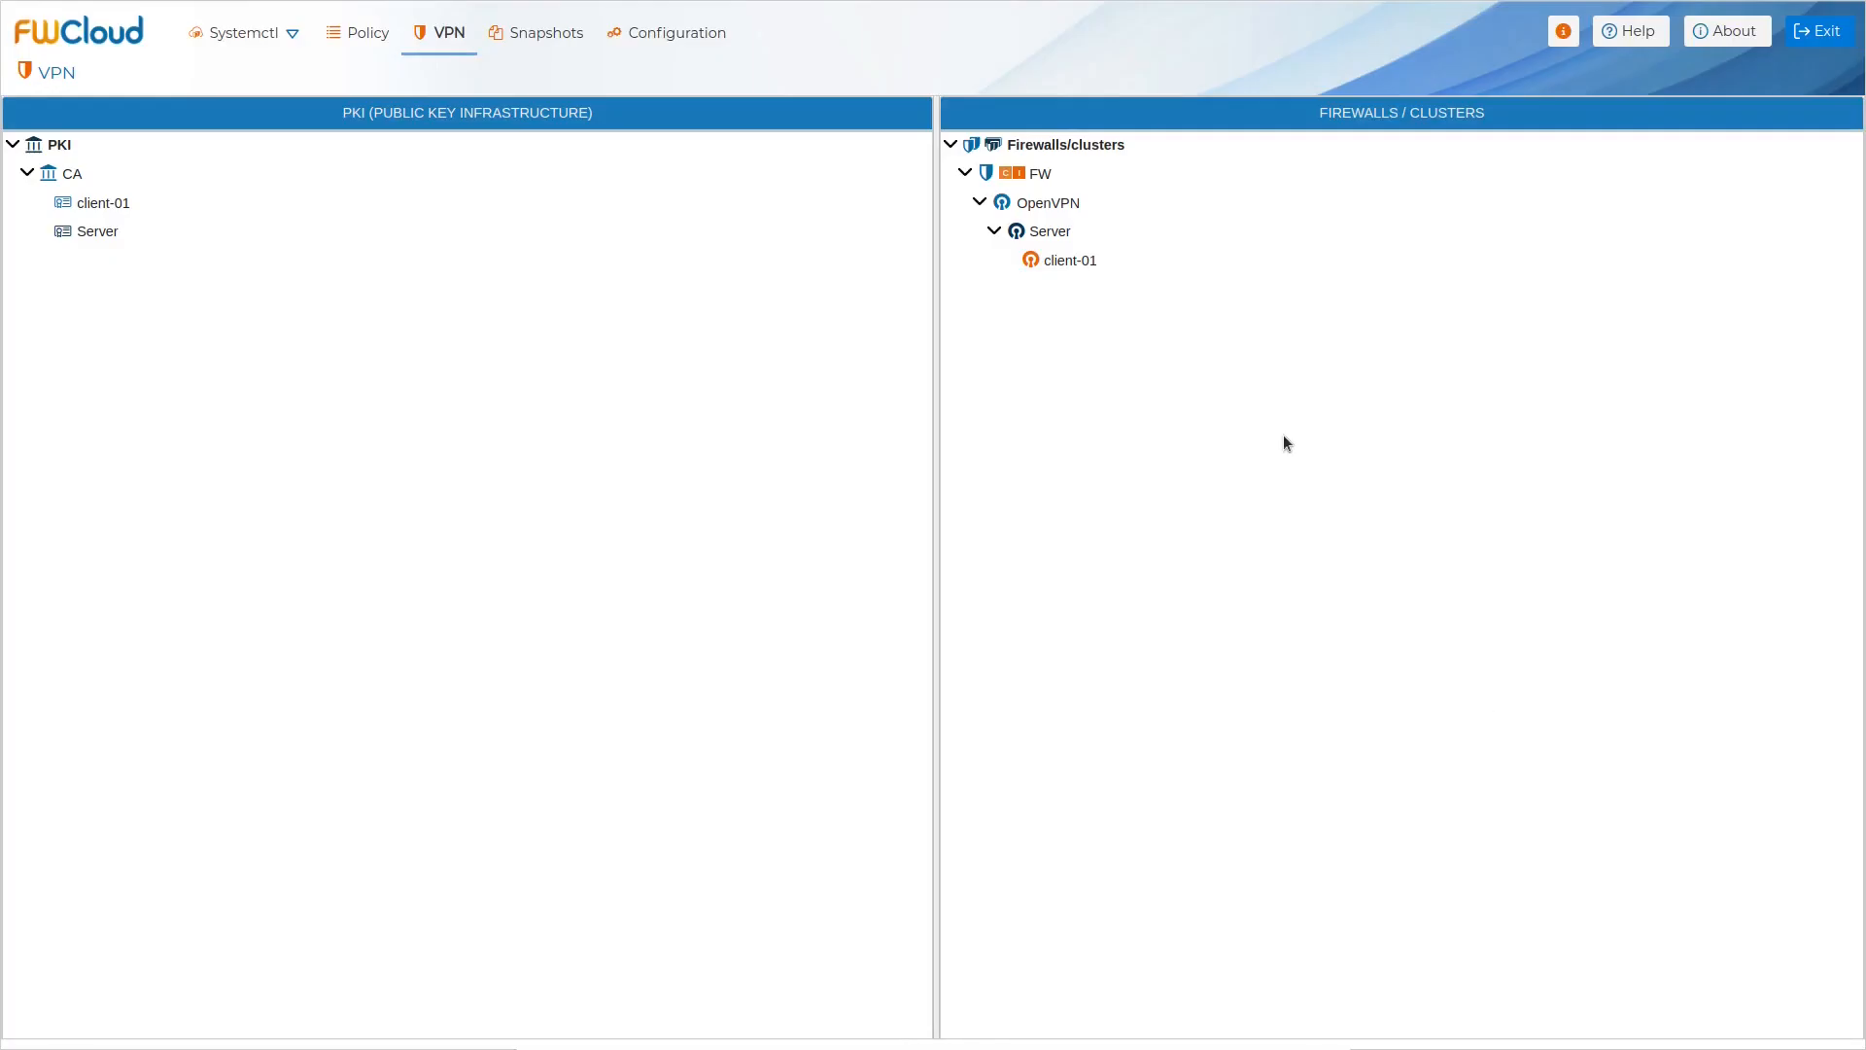
# Step: Run the Systemctl Restart action on FW's OpenVPN Server configuration
pyautogui.rightClick(1048, 237)
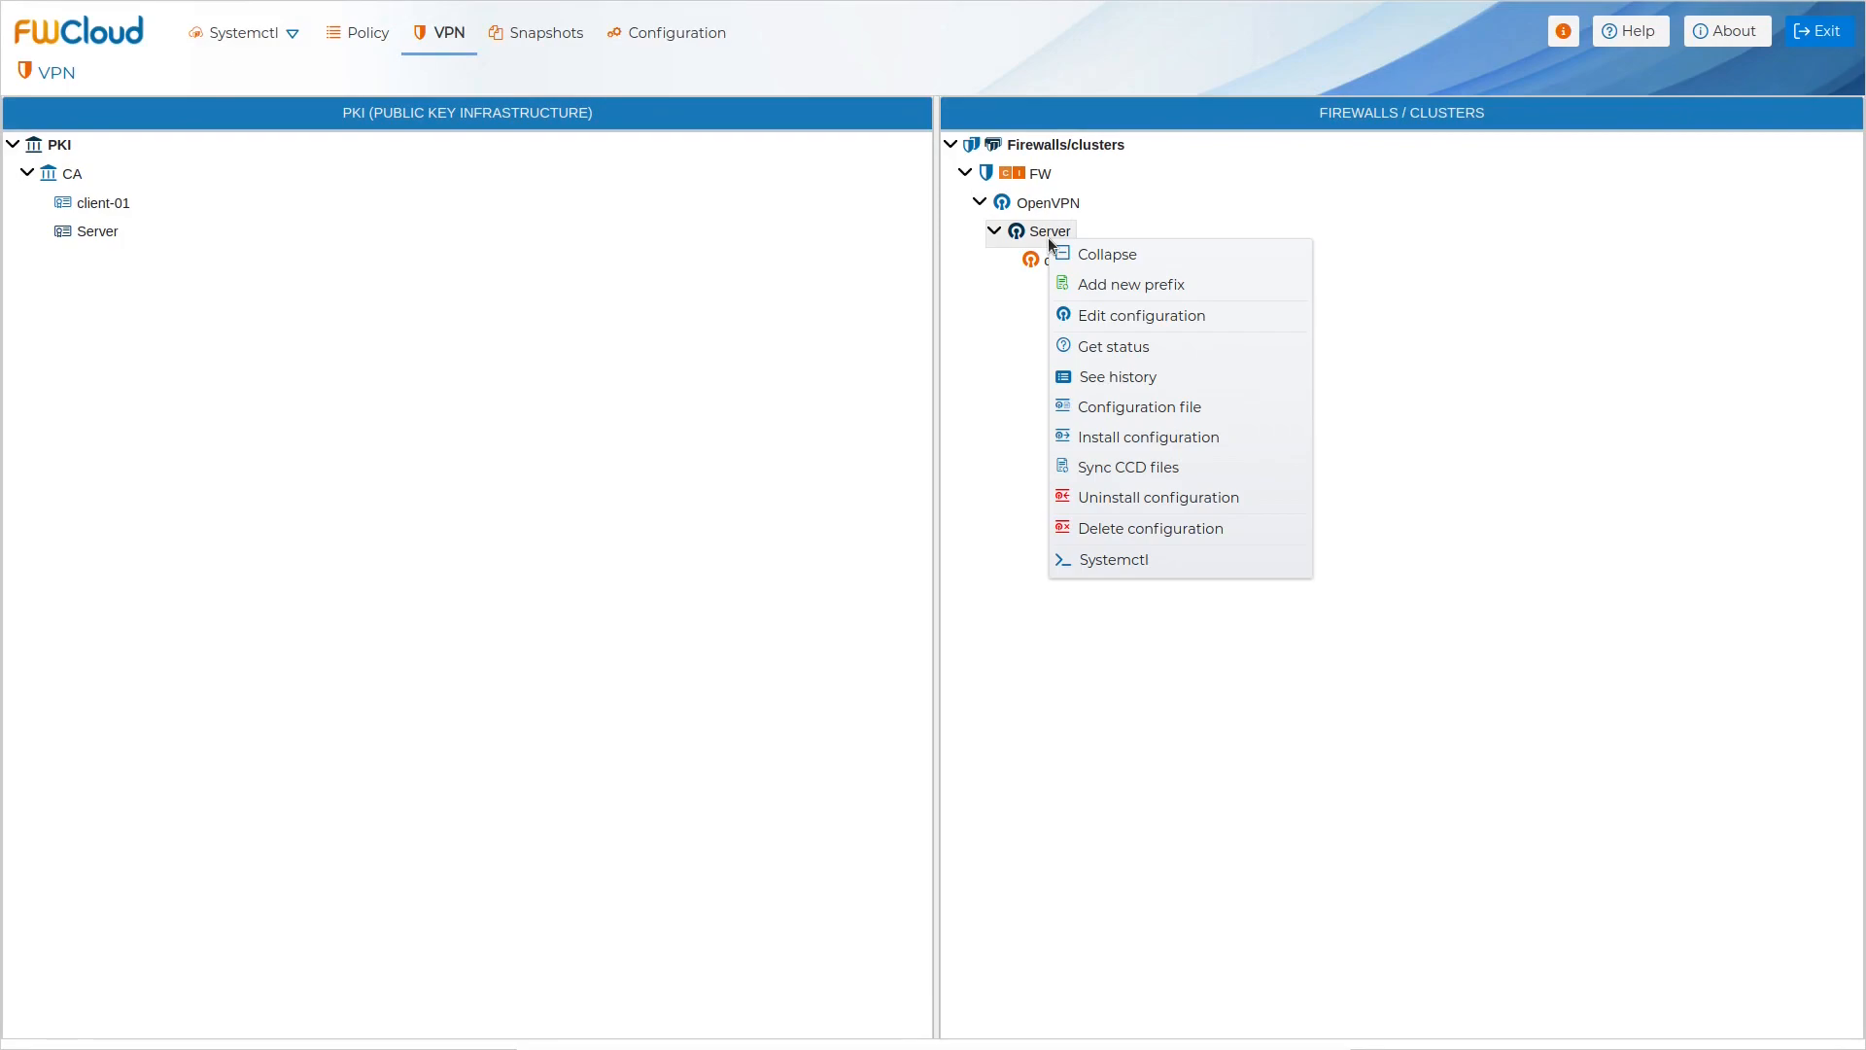
pyautogui.click(1133, 560)
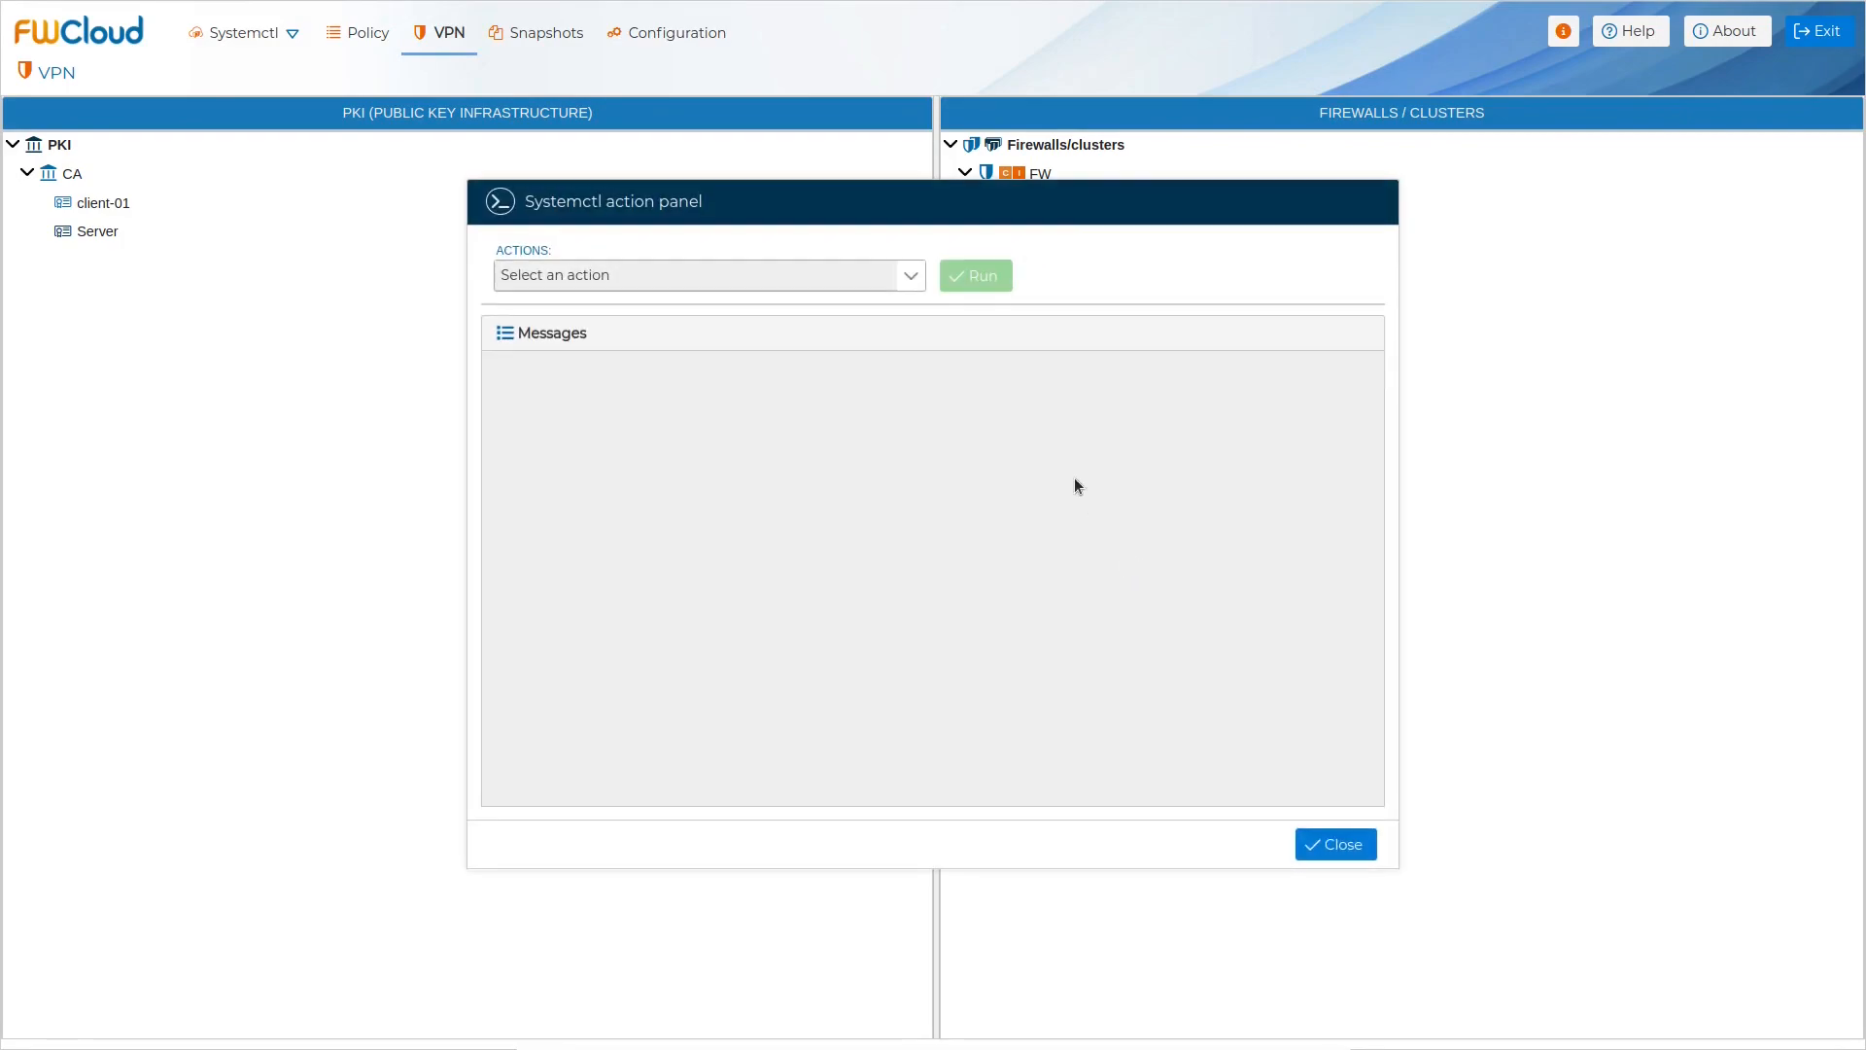
pyautogui.click(920, 286)
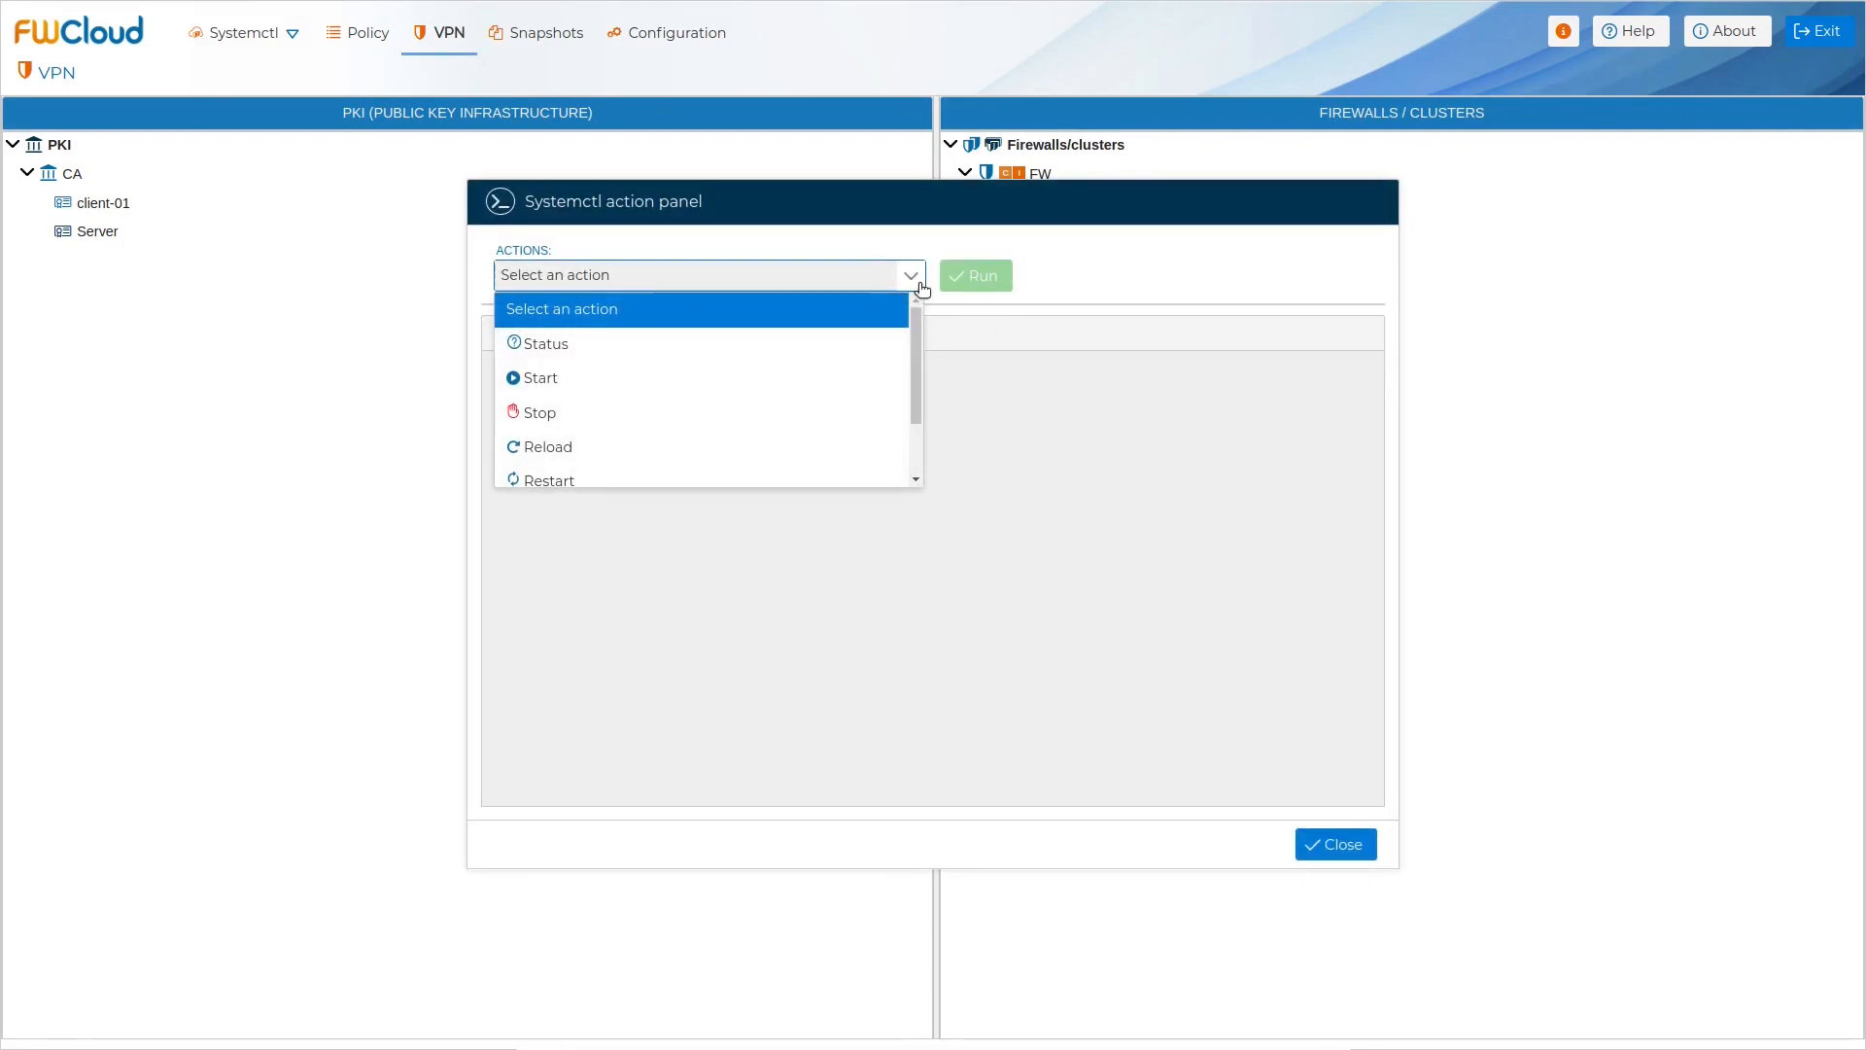
pyautogui.click(814, 480)
pyautogui.click(976, 278)
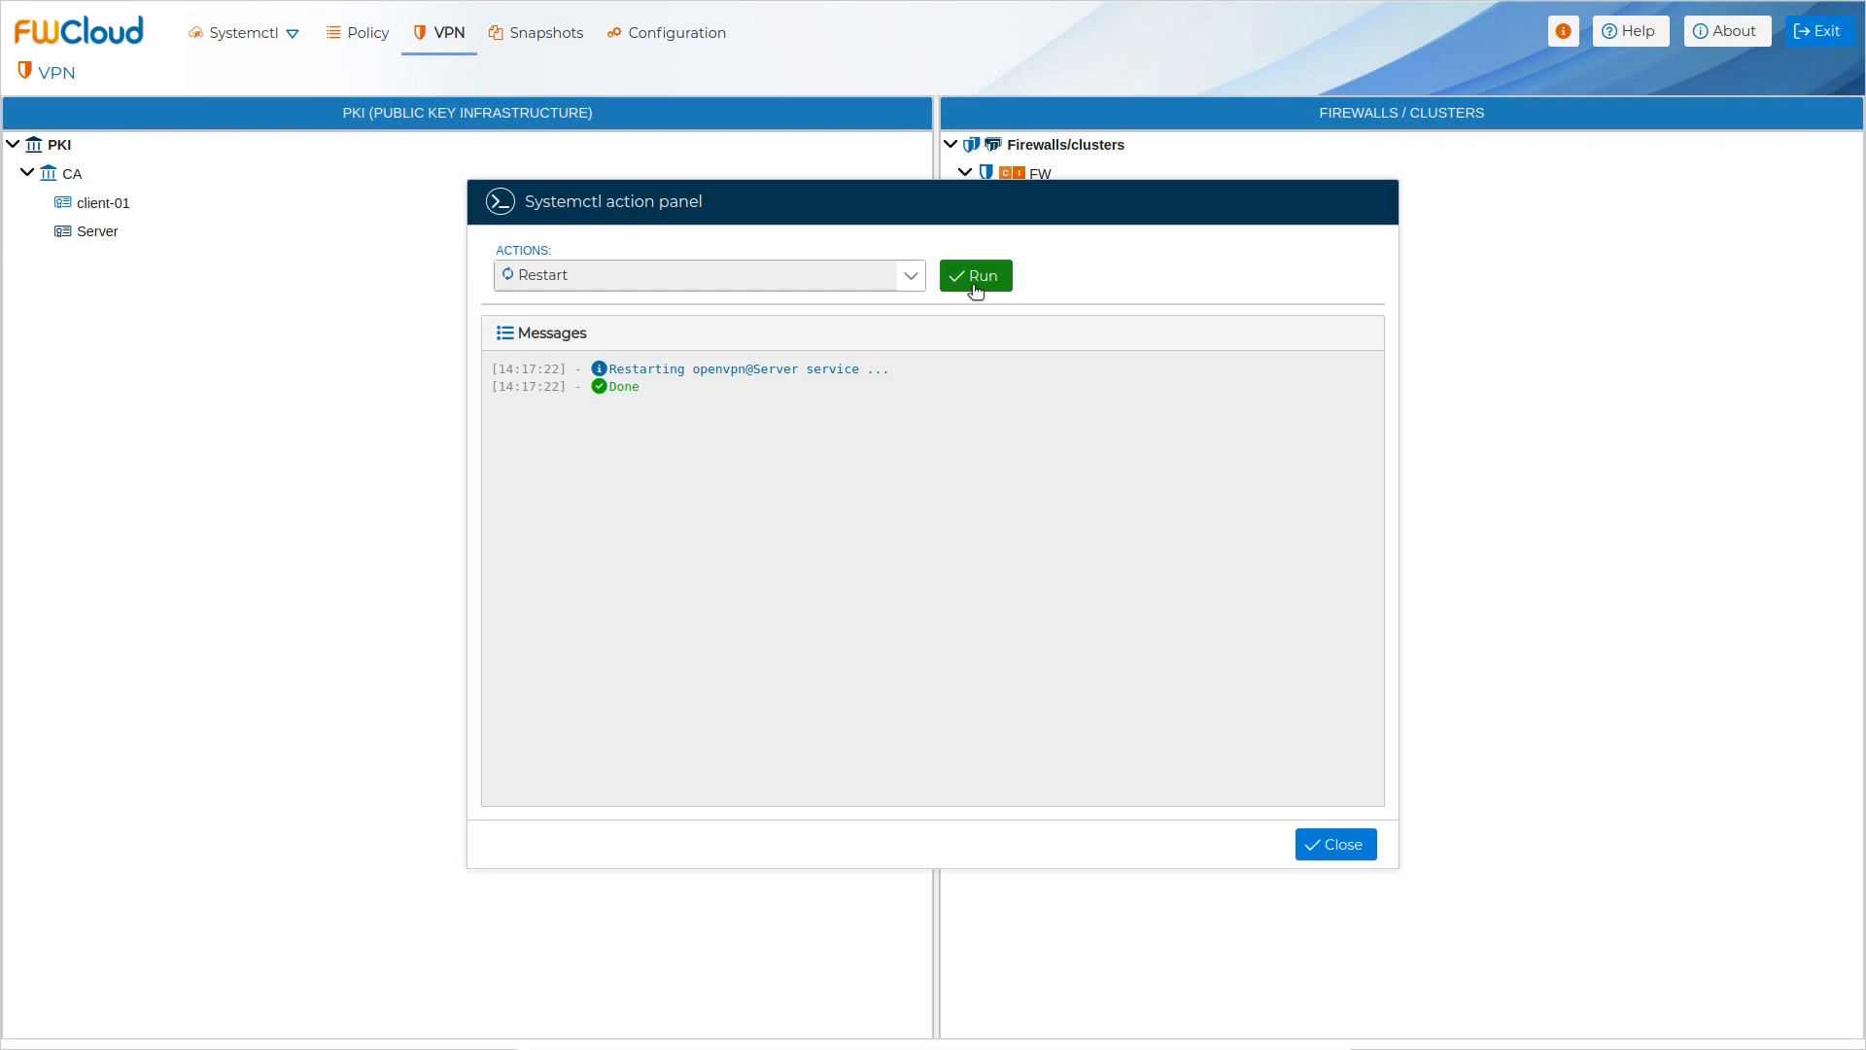
# Step: Run the Systemctl Status action to check the OpenVPN Server service after the restart
pyautogui.click(911, 279)
pyautogui.click(858, 336)
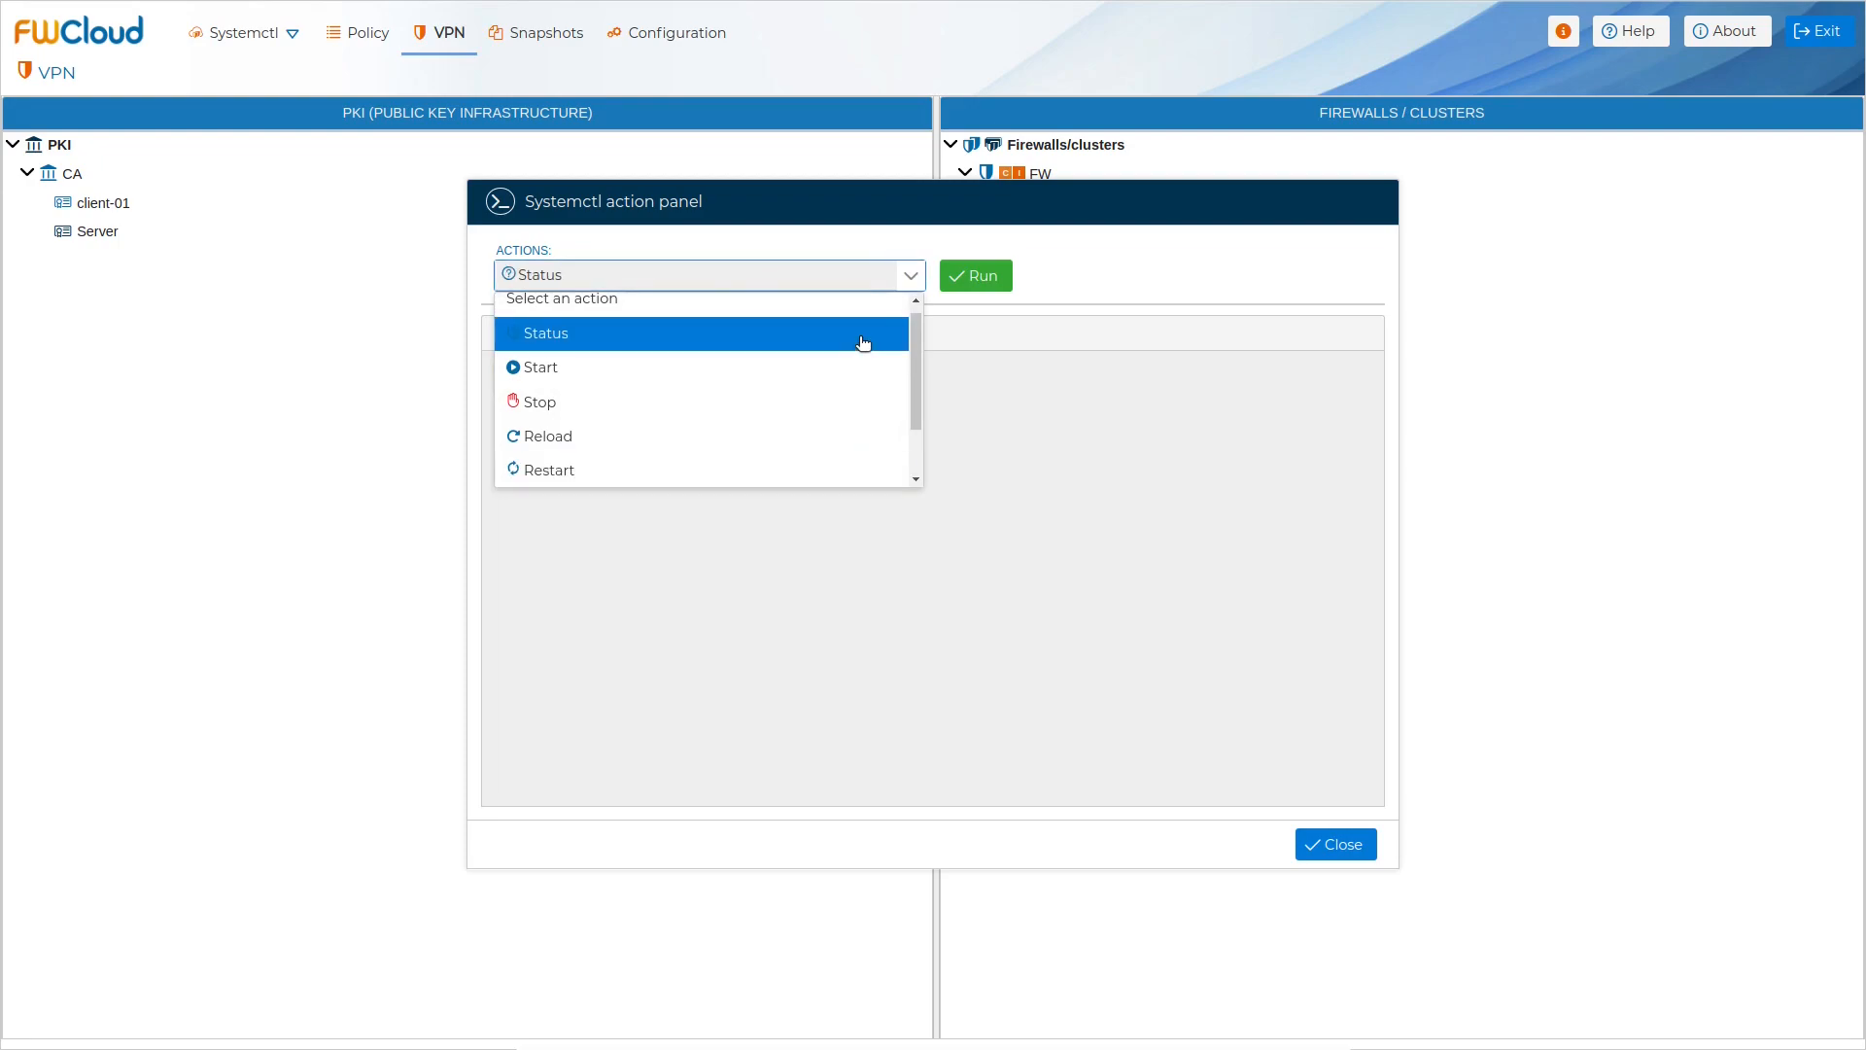
pyautogui.click(1001, 278)
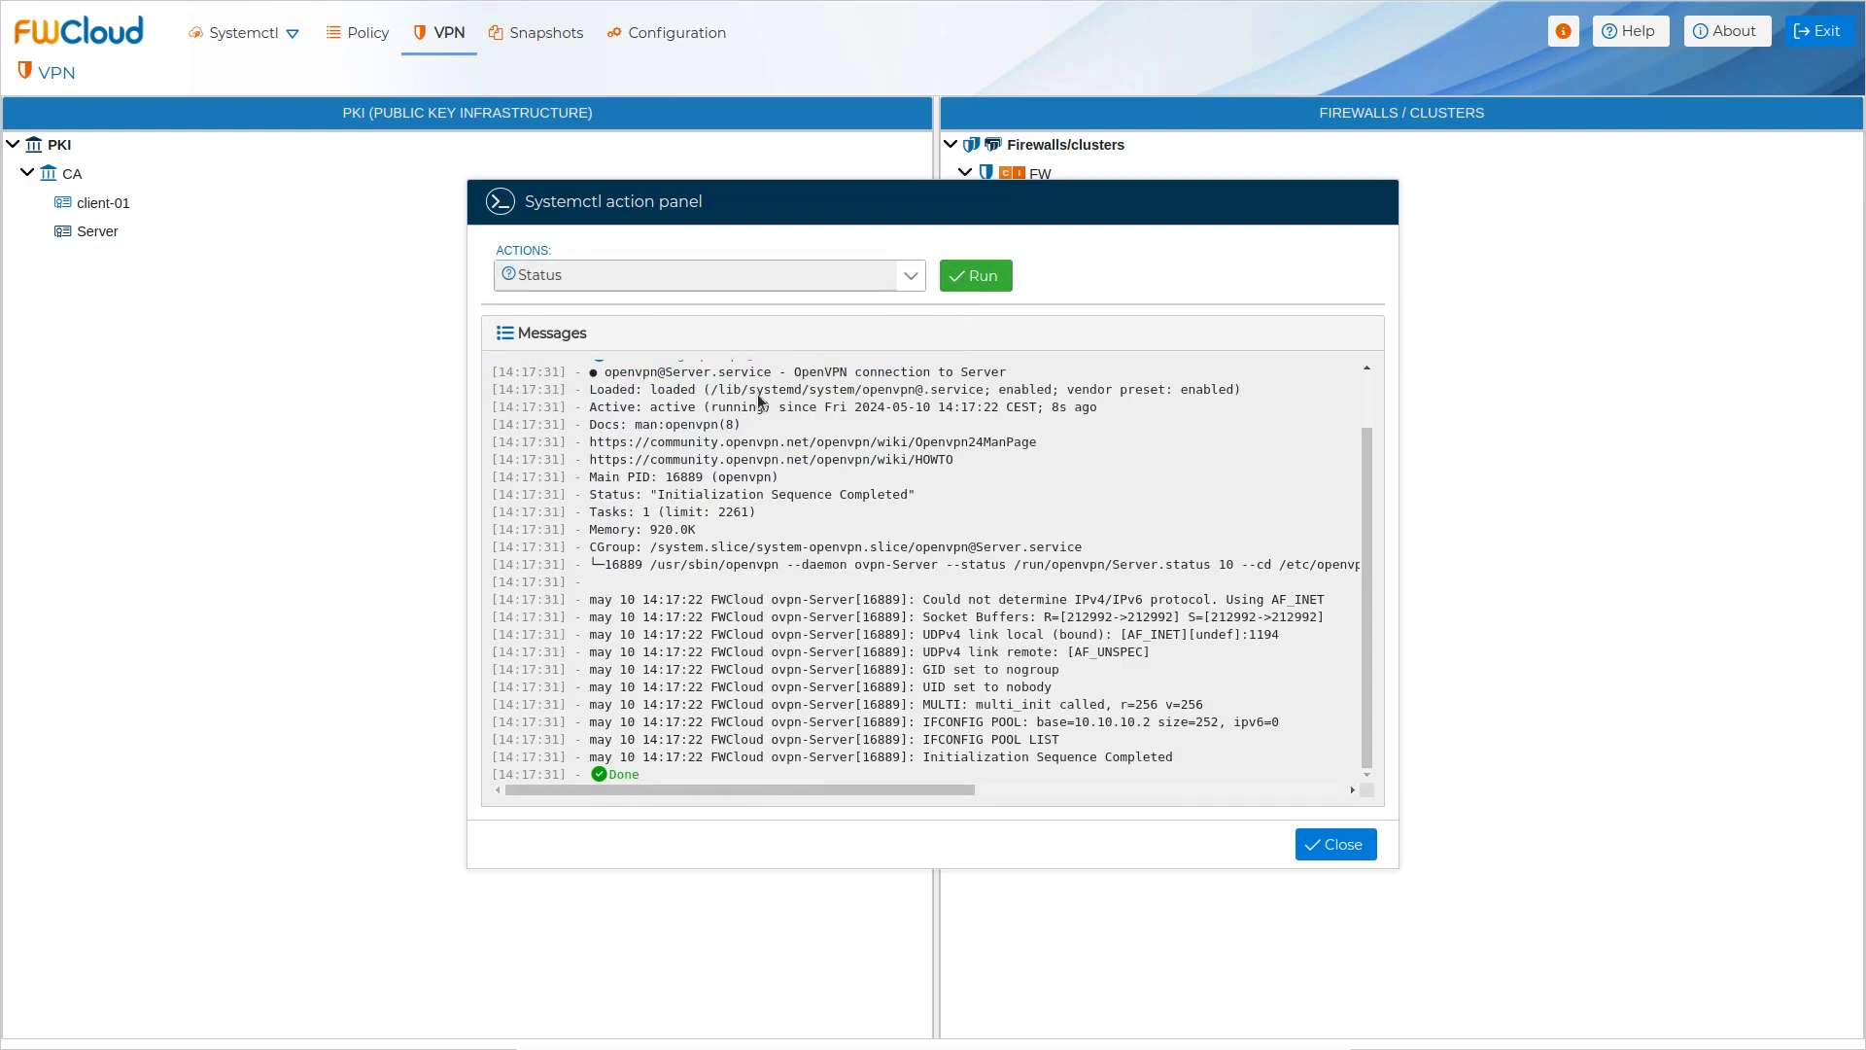
# Step: Run the Systemctl Disable action on the OpenVPN Server service
pyautogui.click(911, 284)
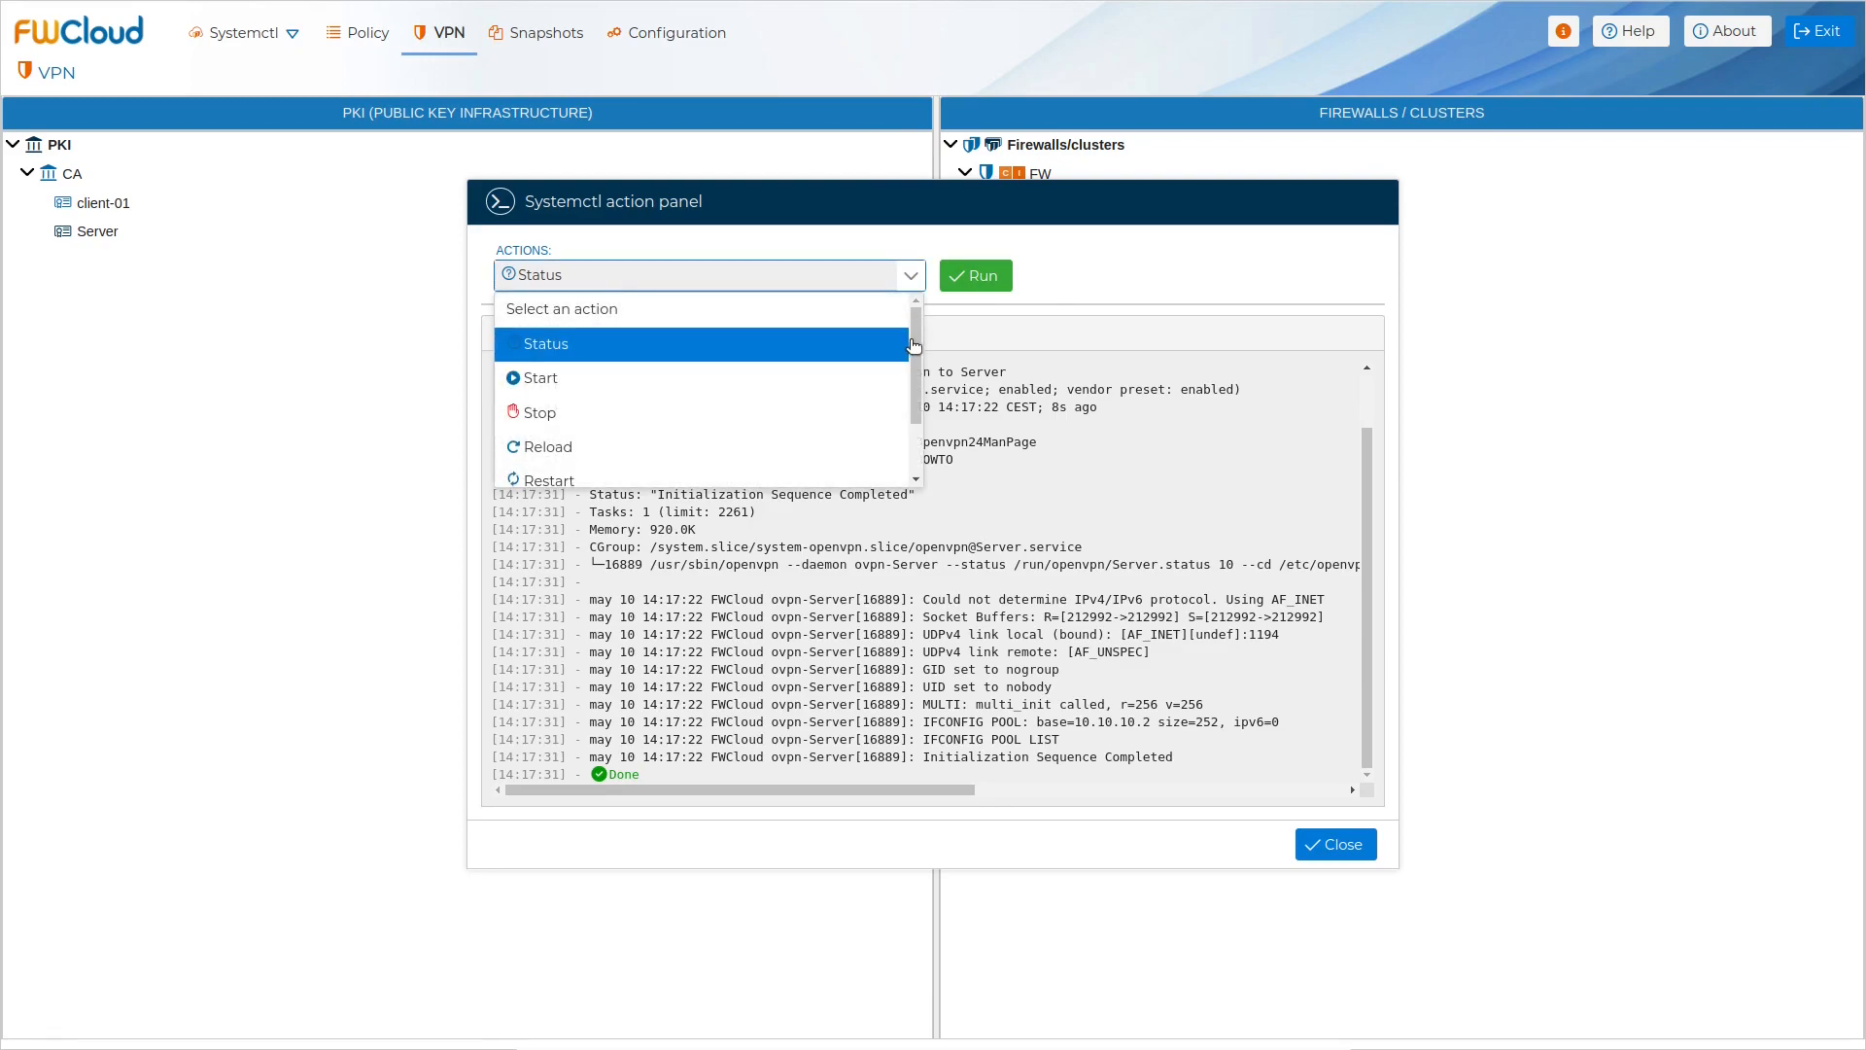
pyautogui.scroll(-2, 914, 418)
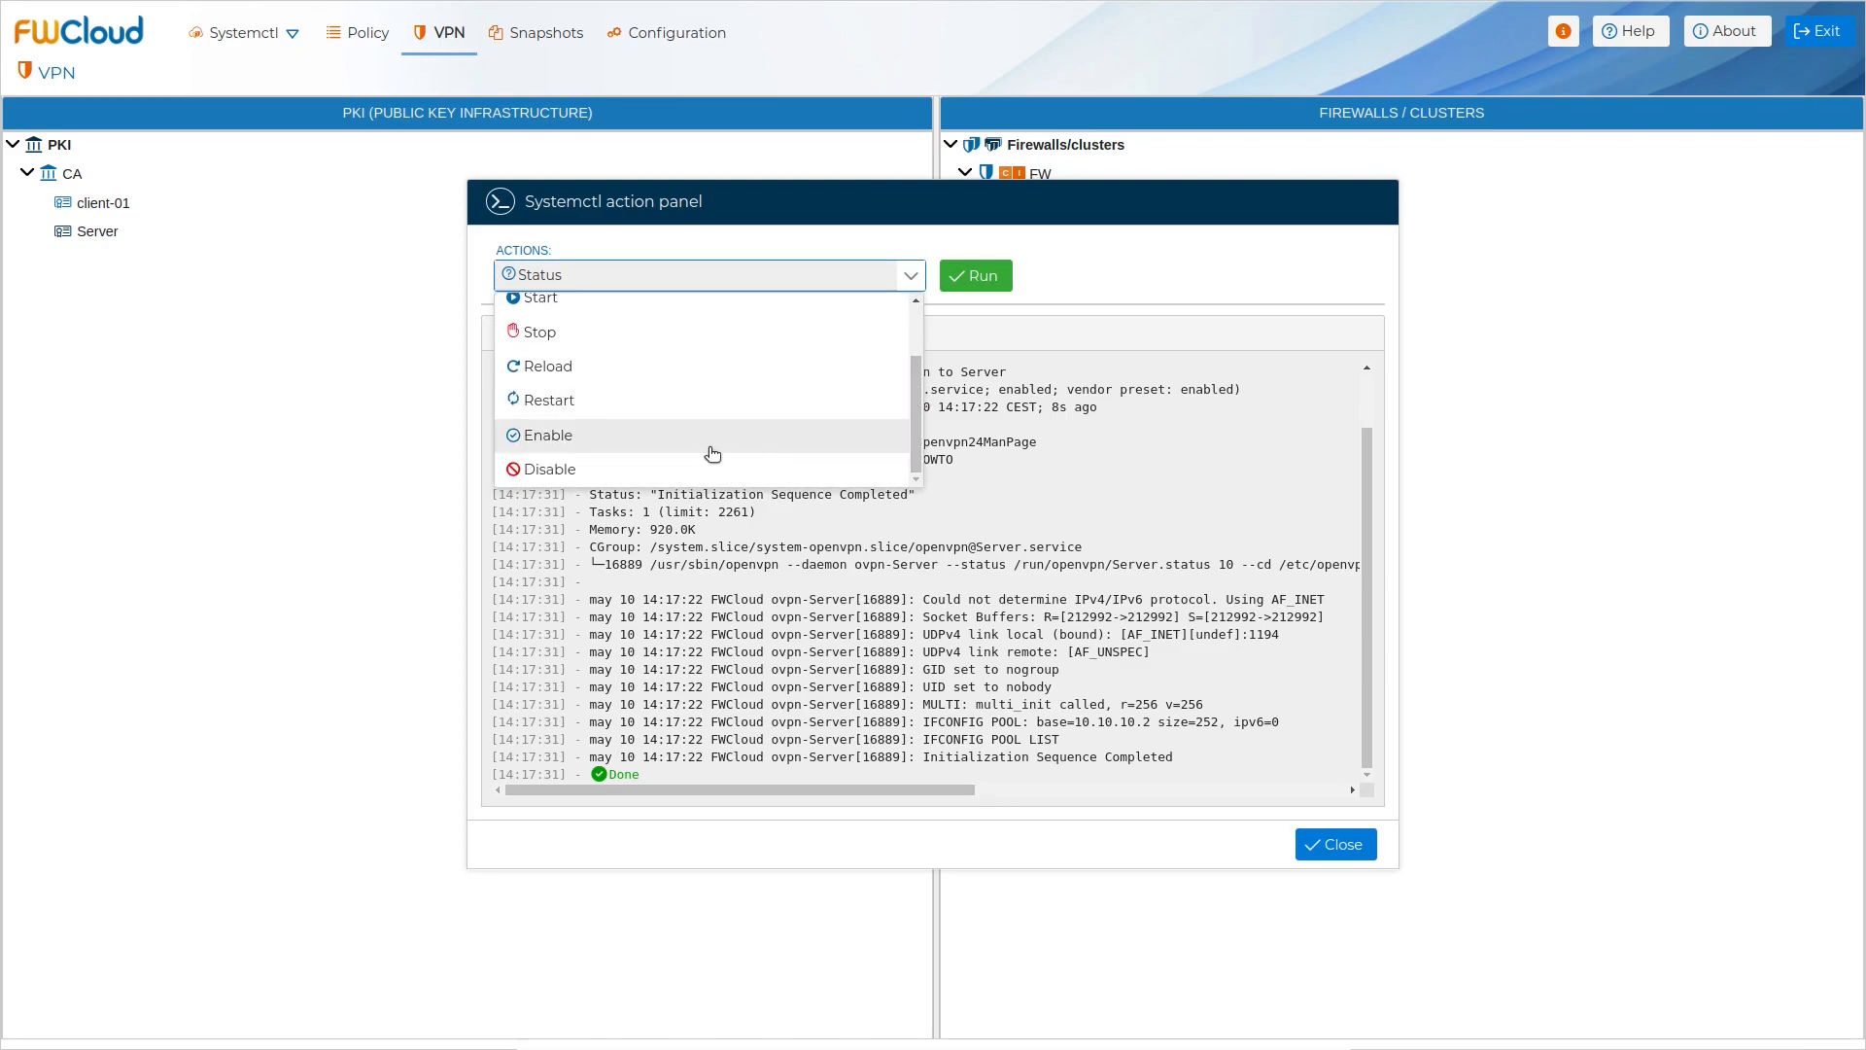
pyautogui.click(679, 472)
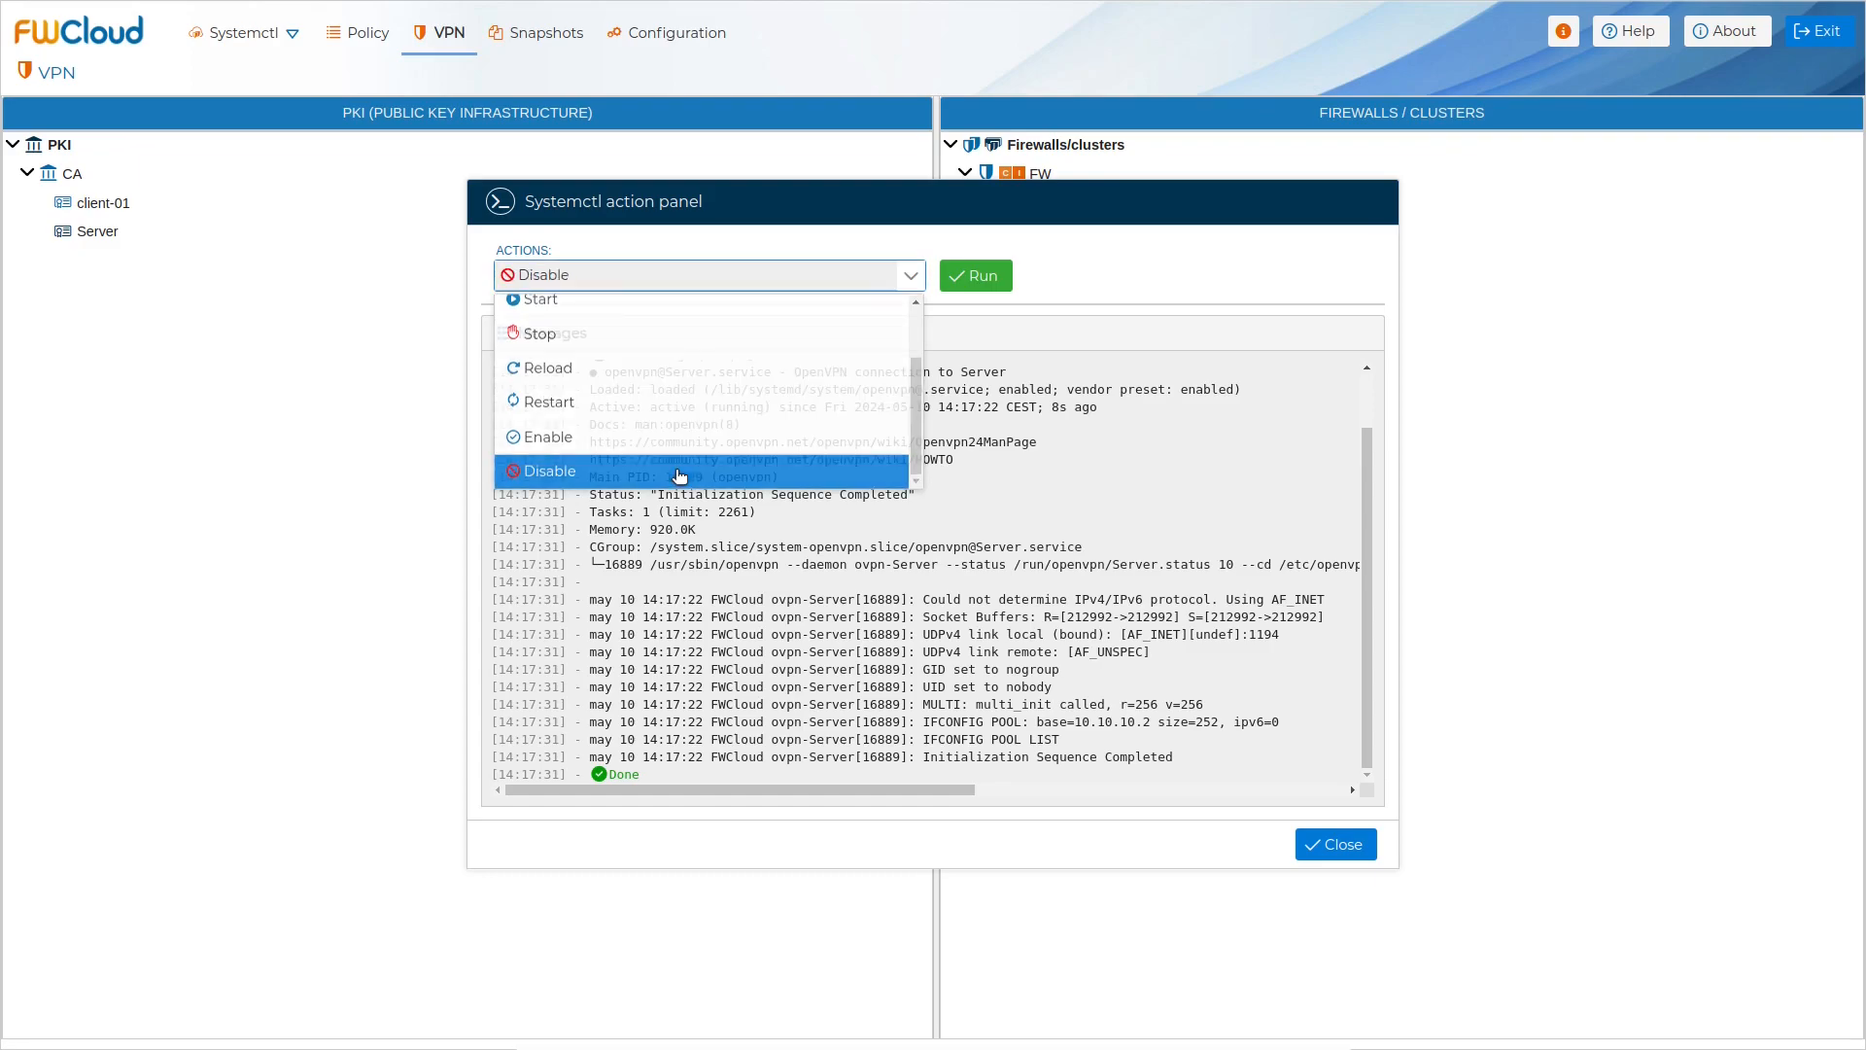
pyautogui.click(981, 277)
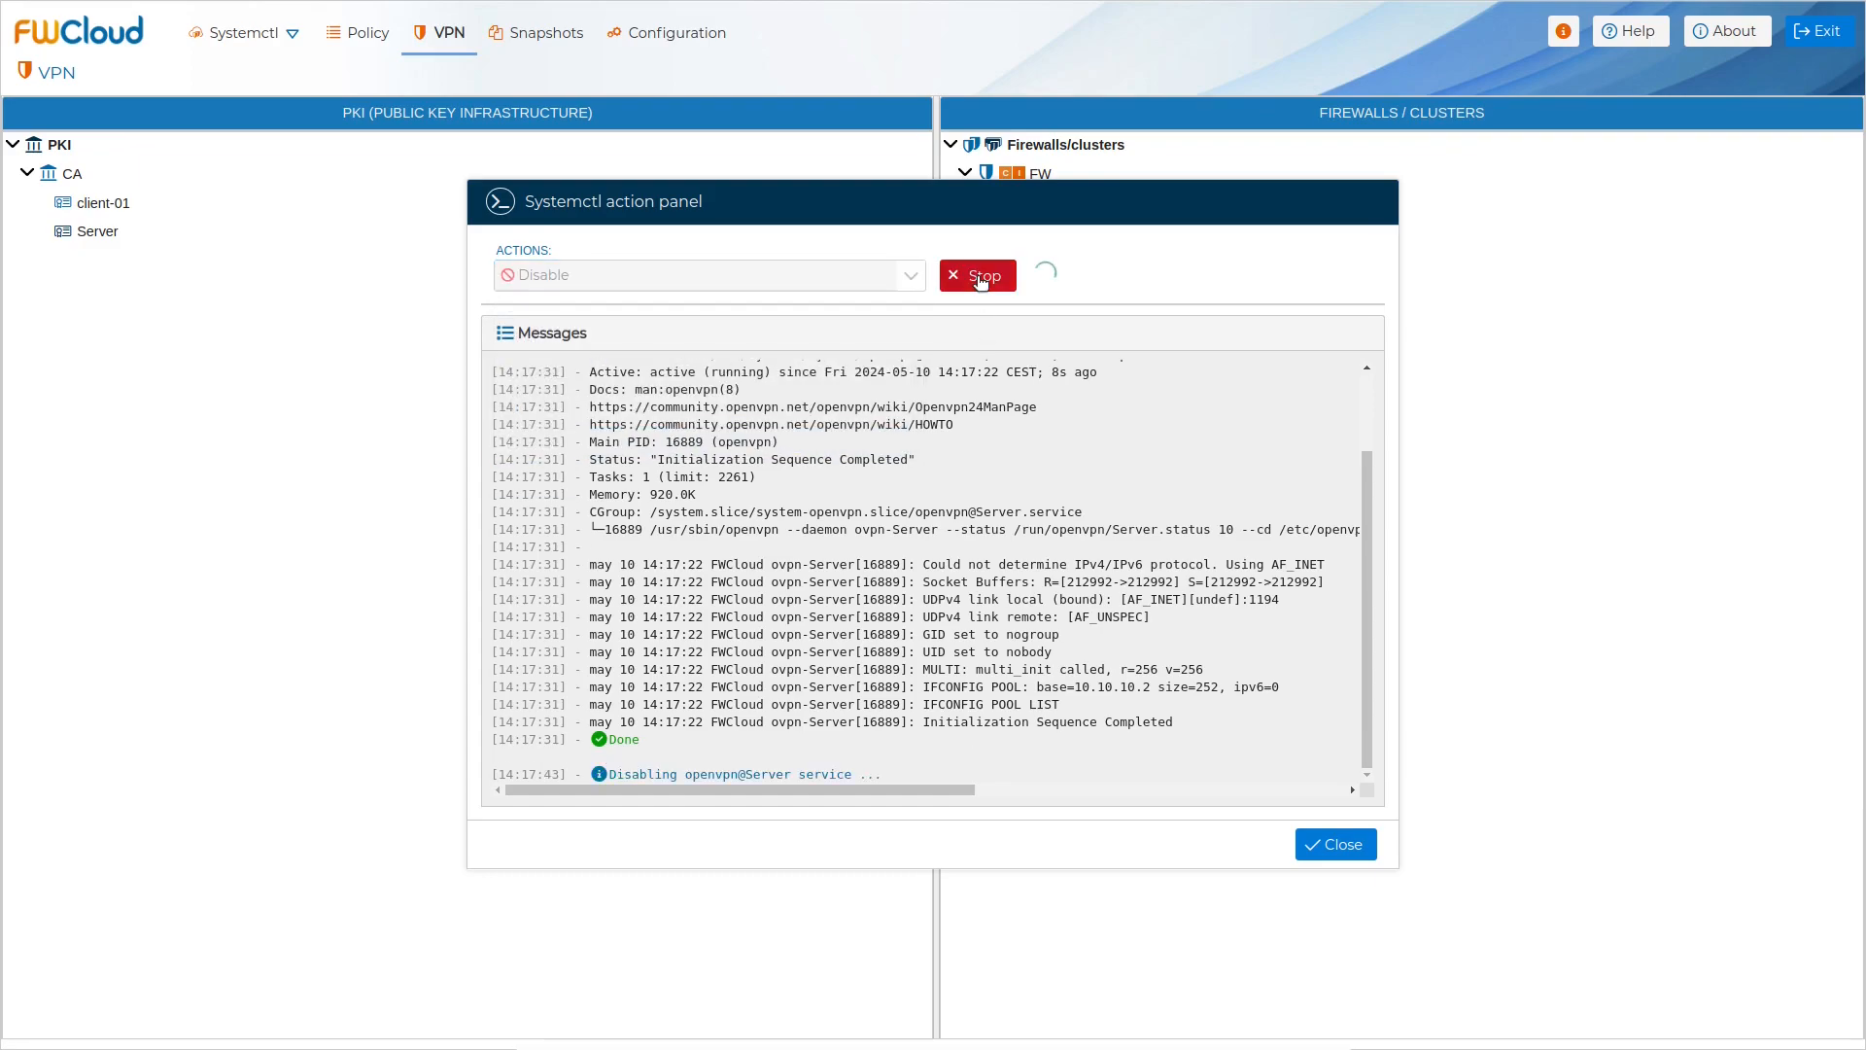
# Step: Run the Systemctl Enable action on the OpenVPN Server service
pyautogui.click(910, 279)
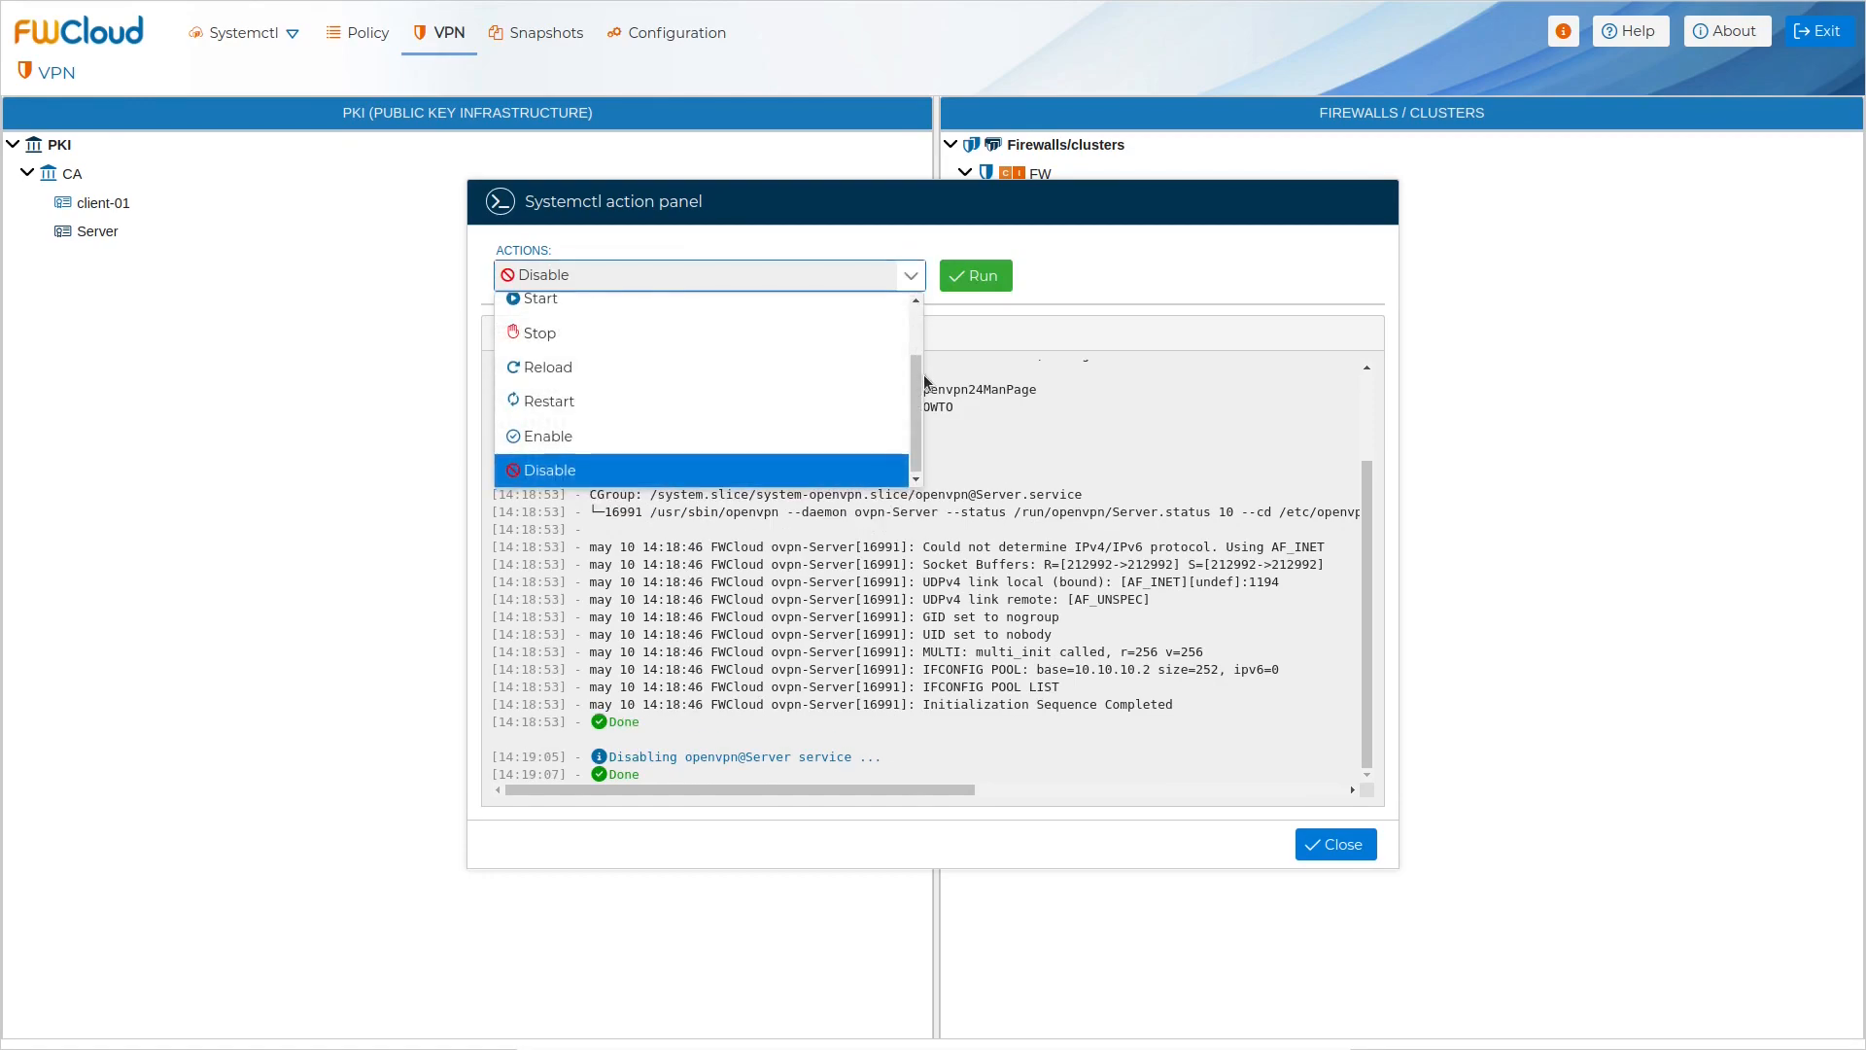
pyautogui.click(767, 440)
pyautogui.click(962, 282)
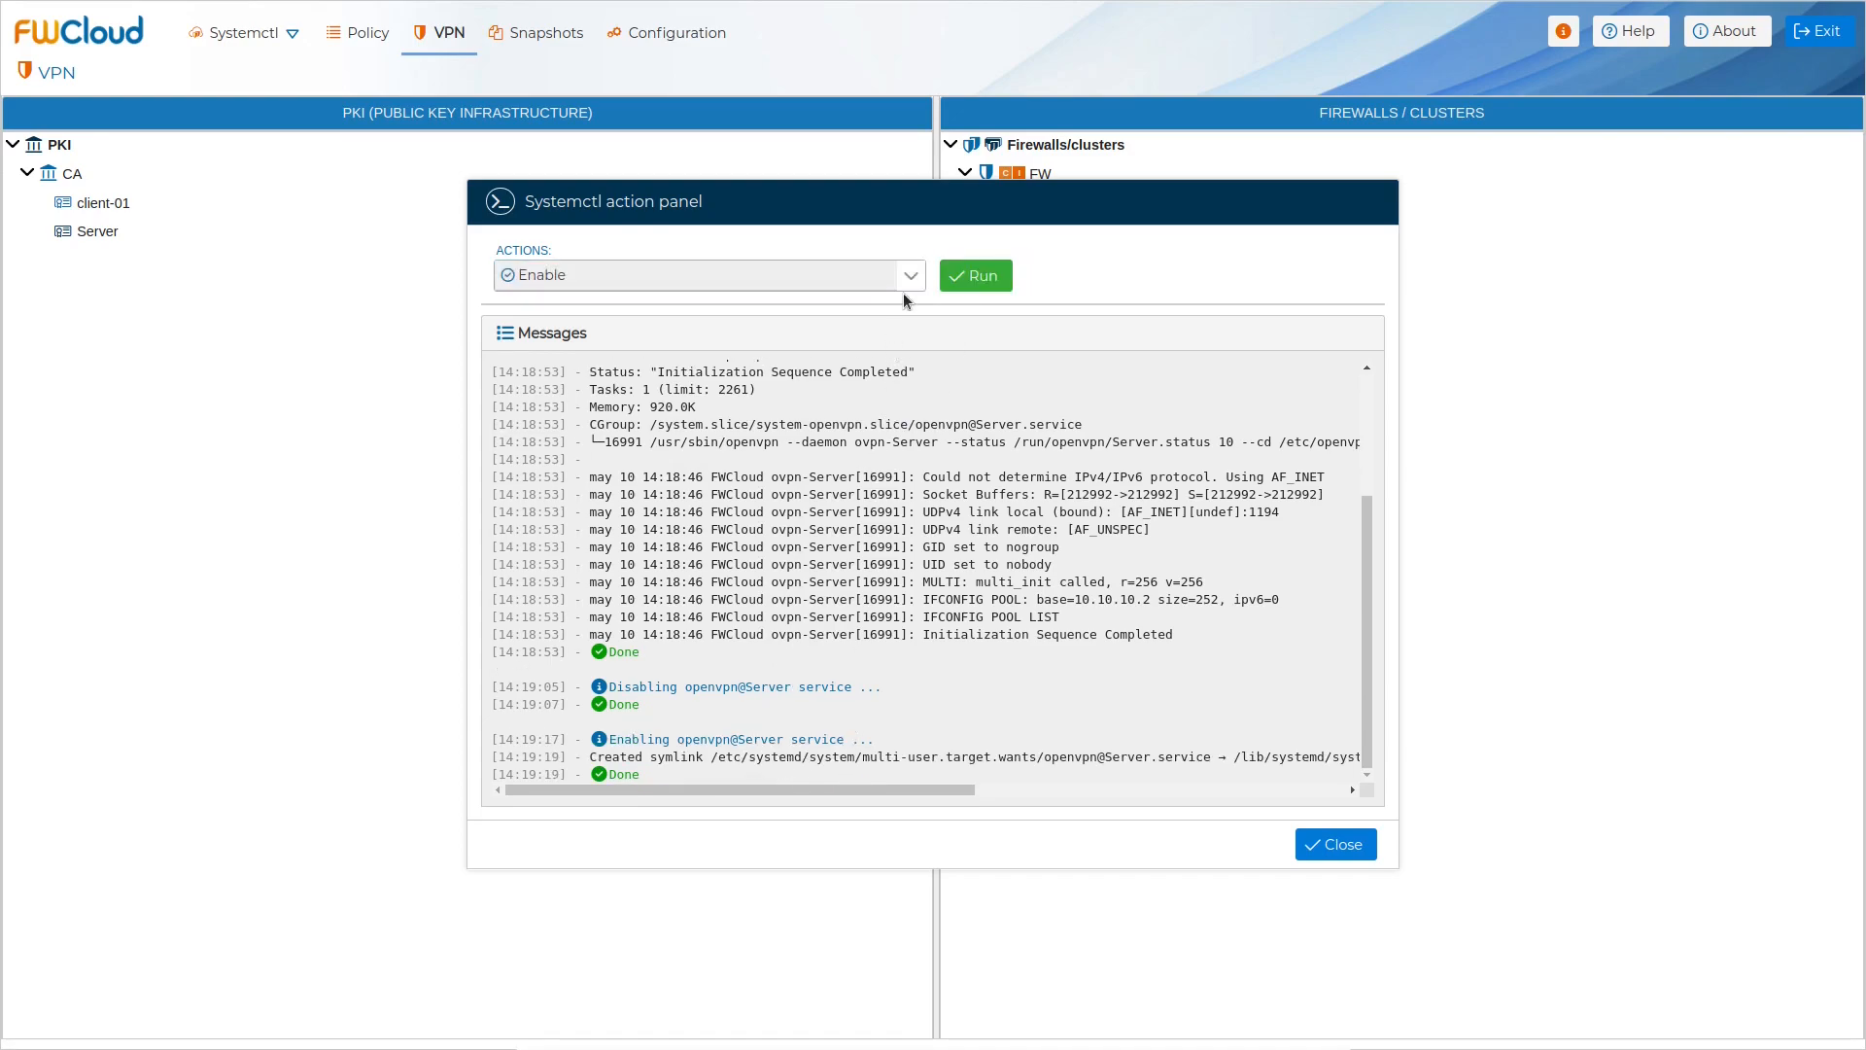
# Step: Check the enabled OpenVPN Server service with the Systemctl Status action and close the action panel
pyautogui.click(910, 277)
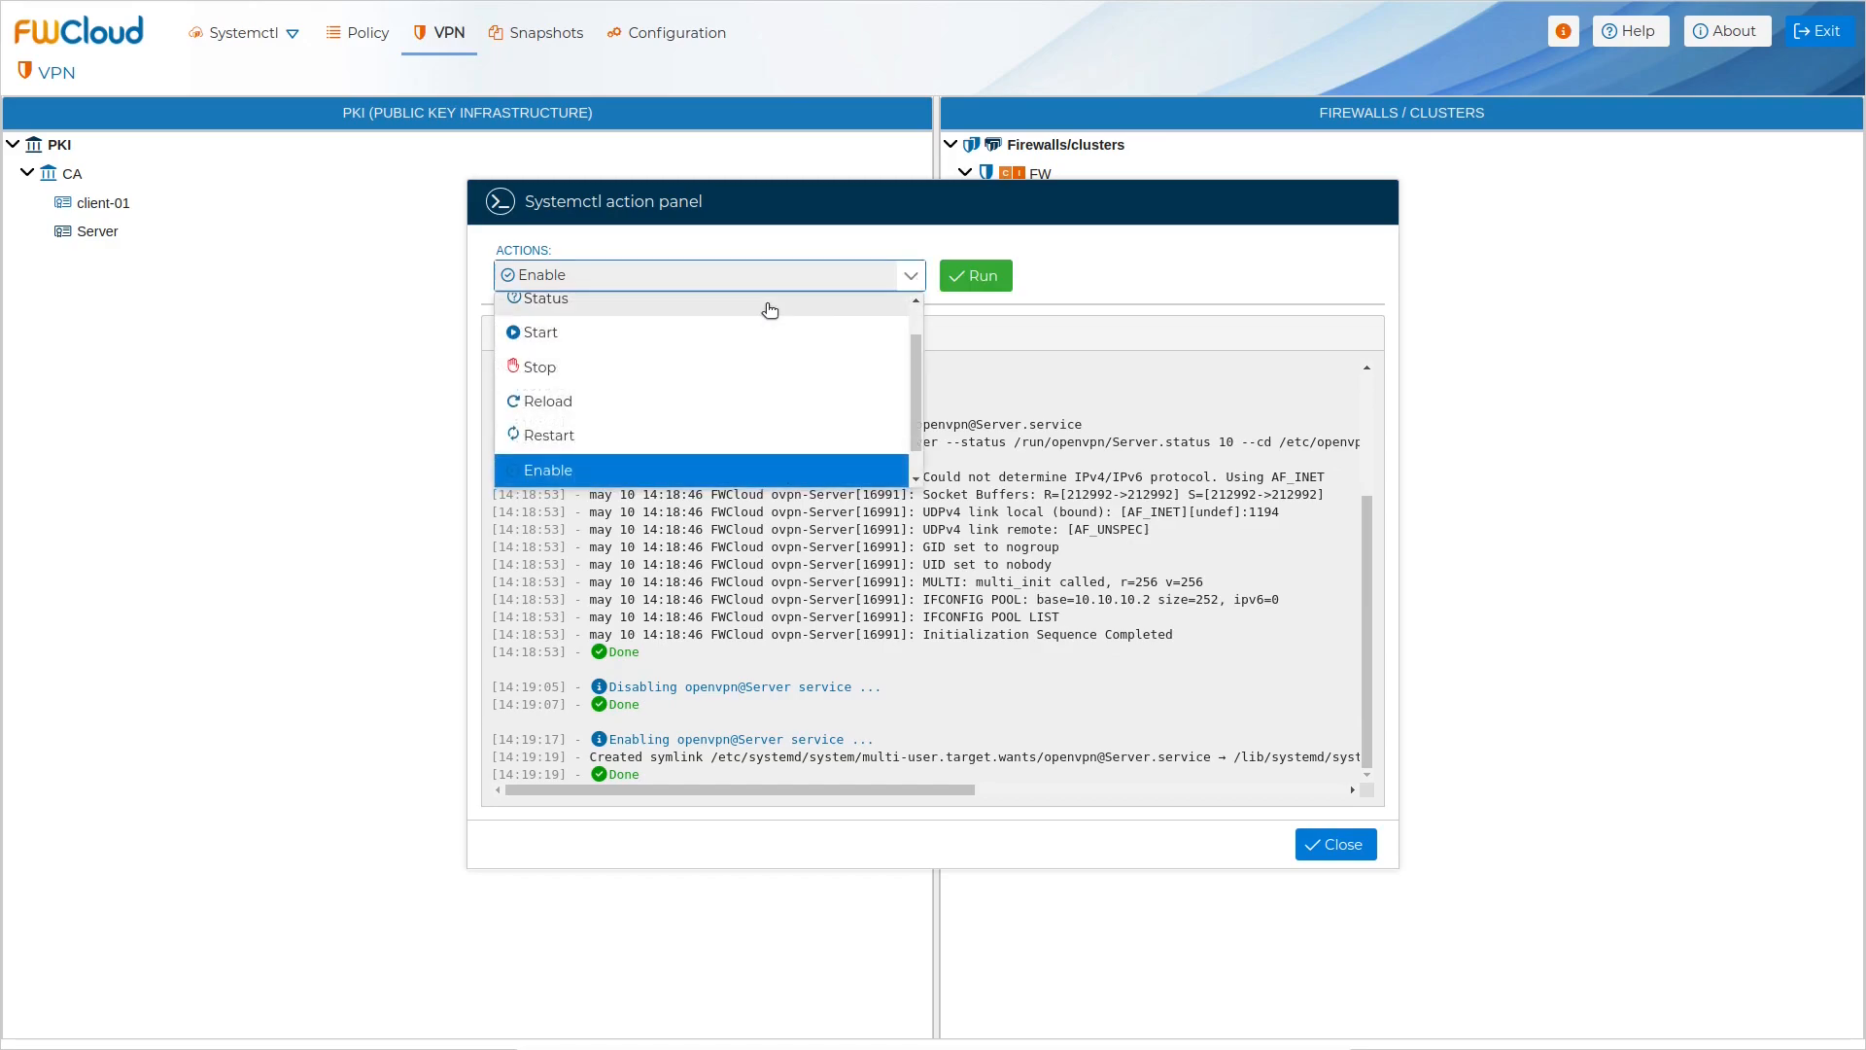
pyautogui.click(770, 308)
pyautogui.click(962, 280)
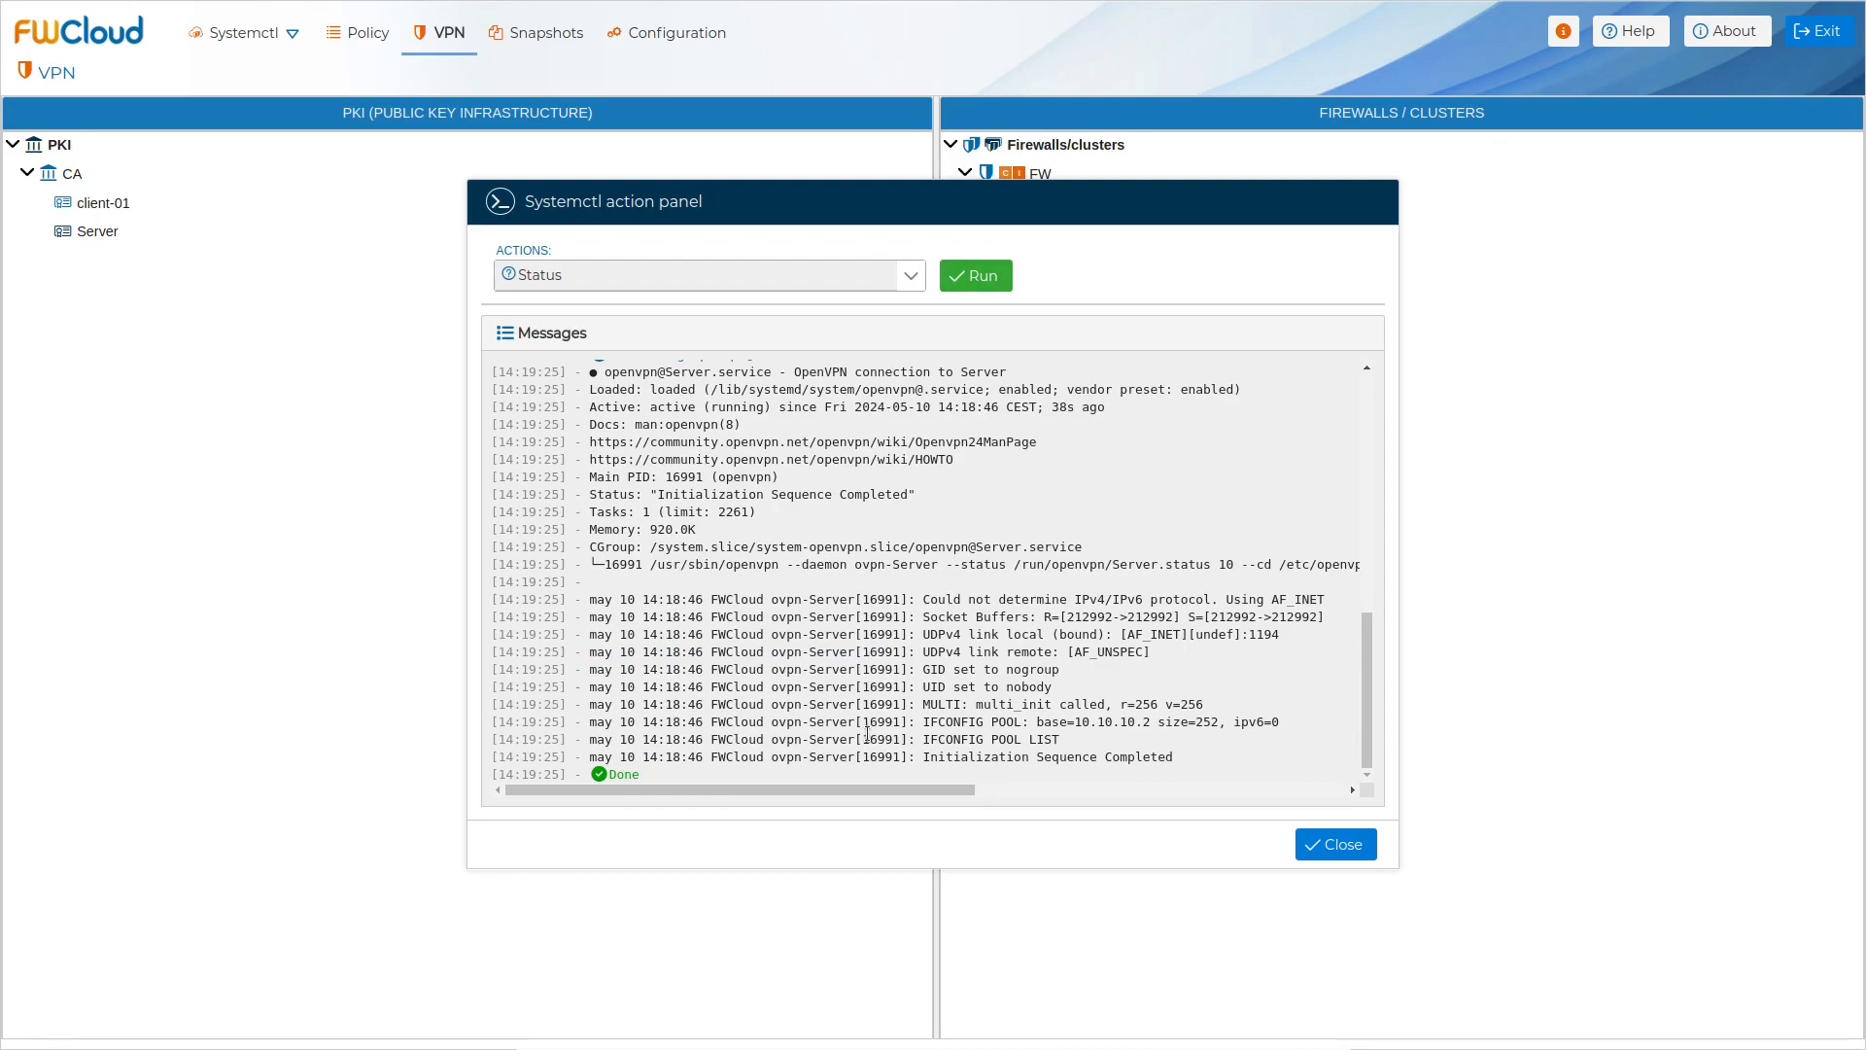
pyautogui.click(1357, 842)
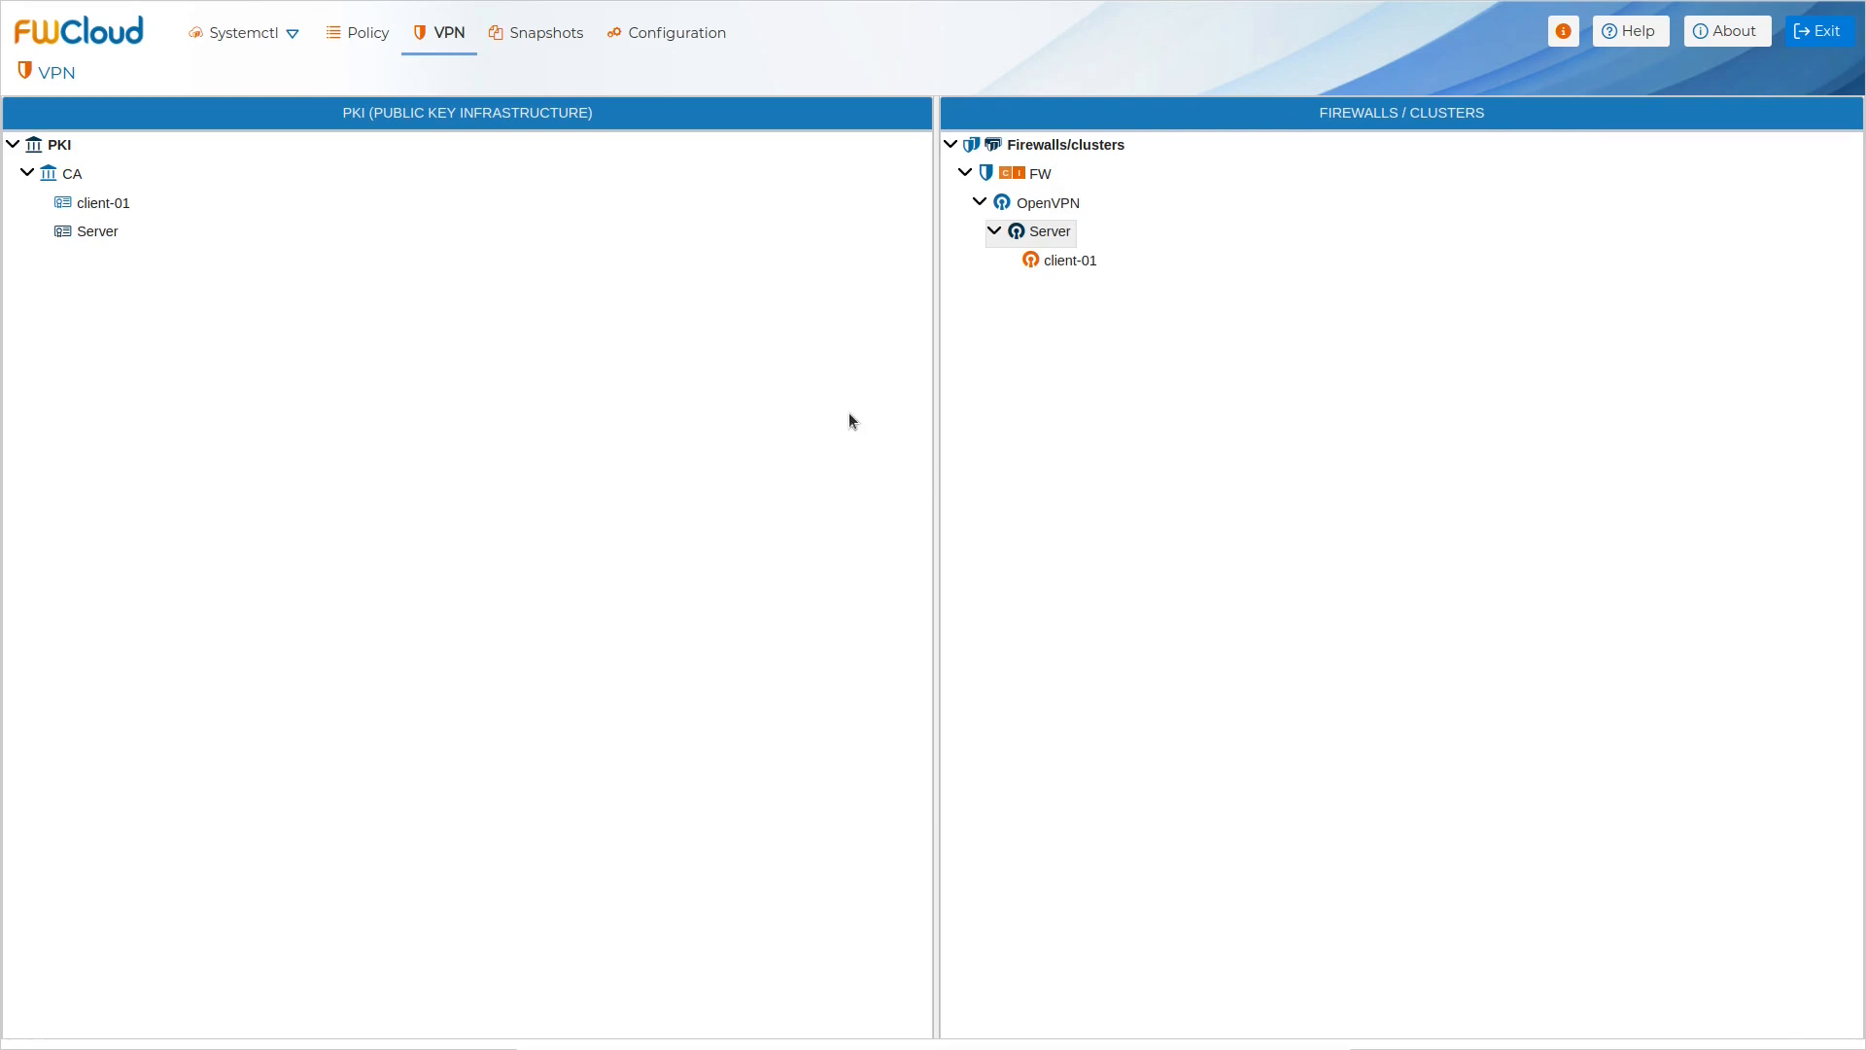
# Step: Run the Systemctl Restart action on firewall FW's OpenVPN Server from the Policy view
pyautogui.click(367, 49)
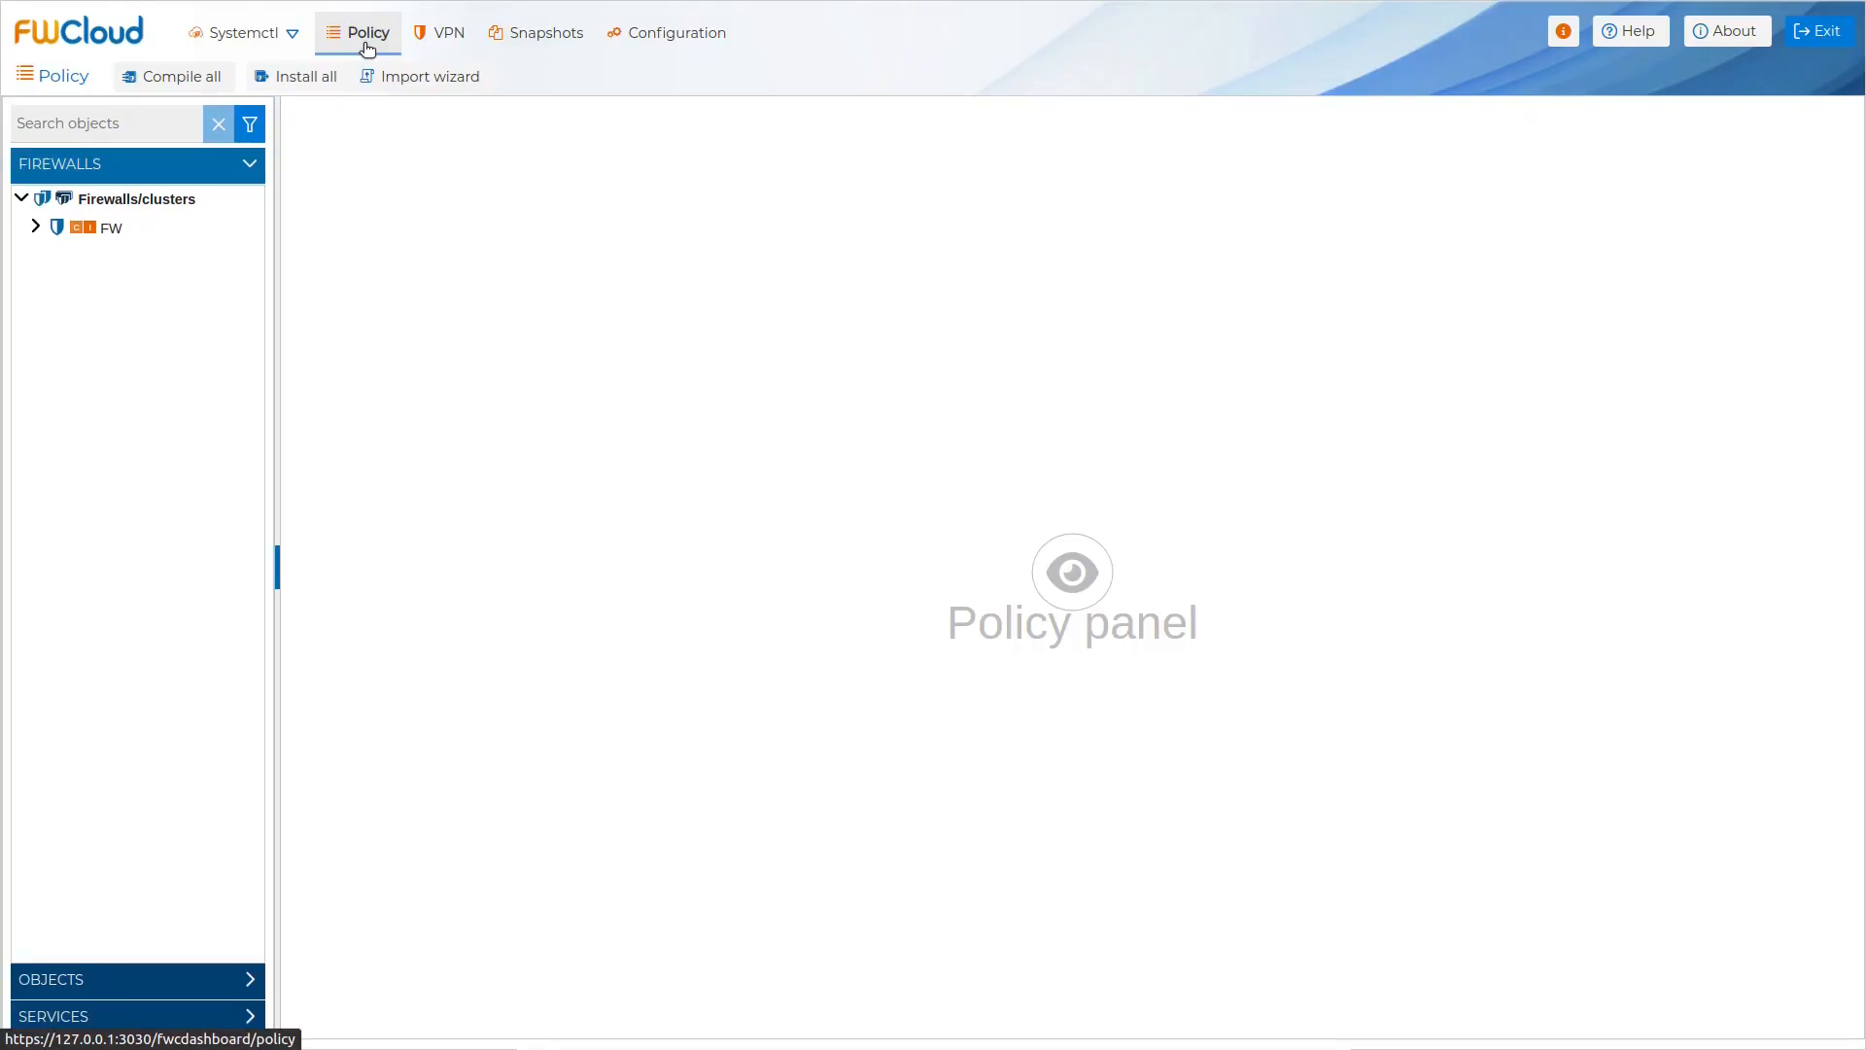
pyautogui.click(29, 227)
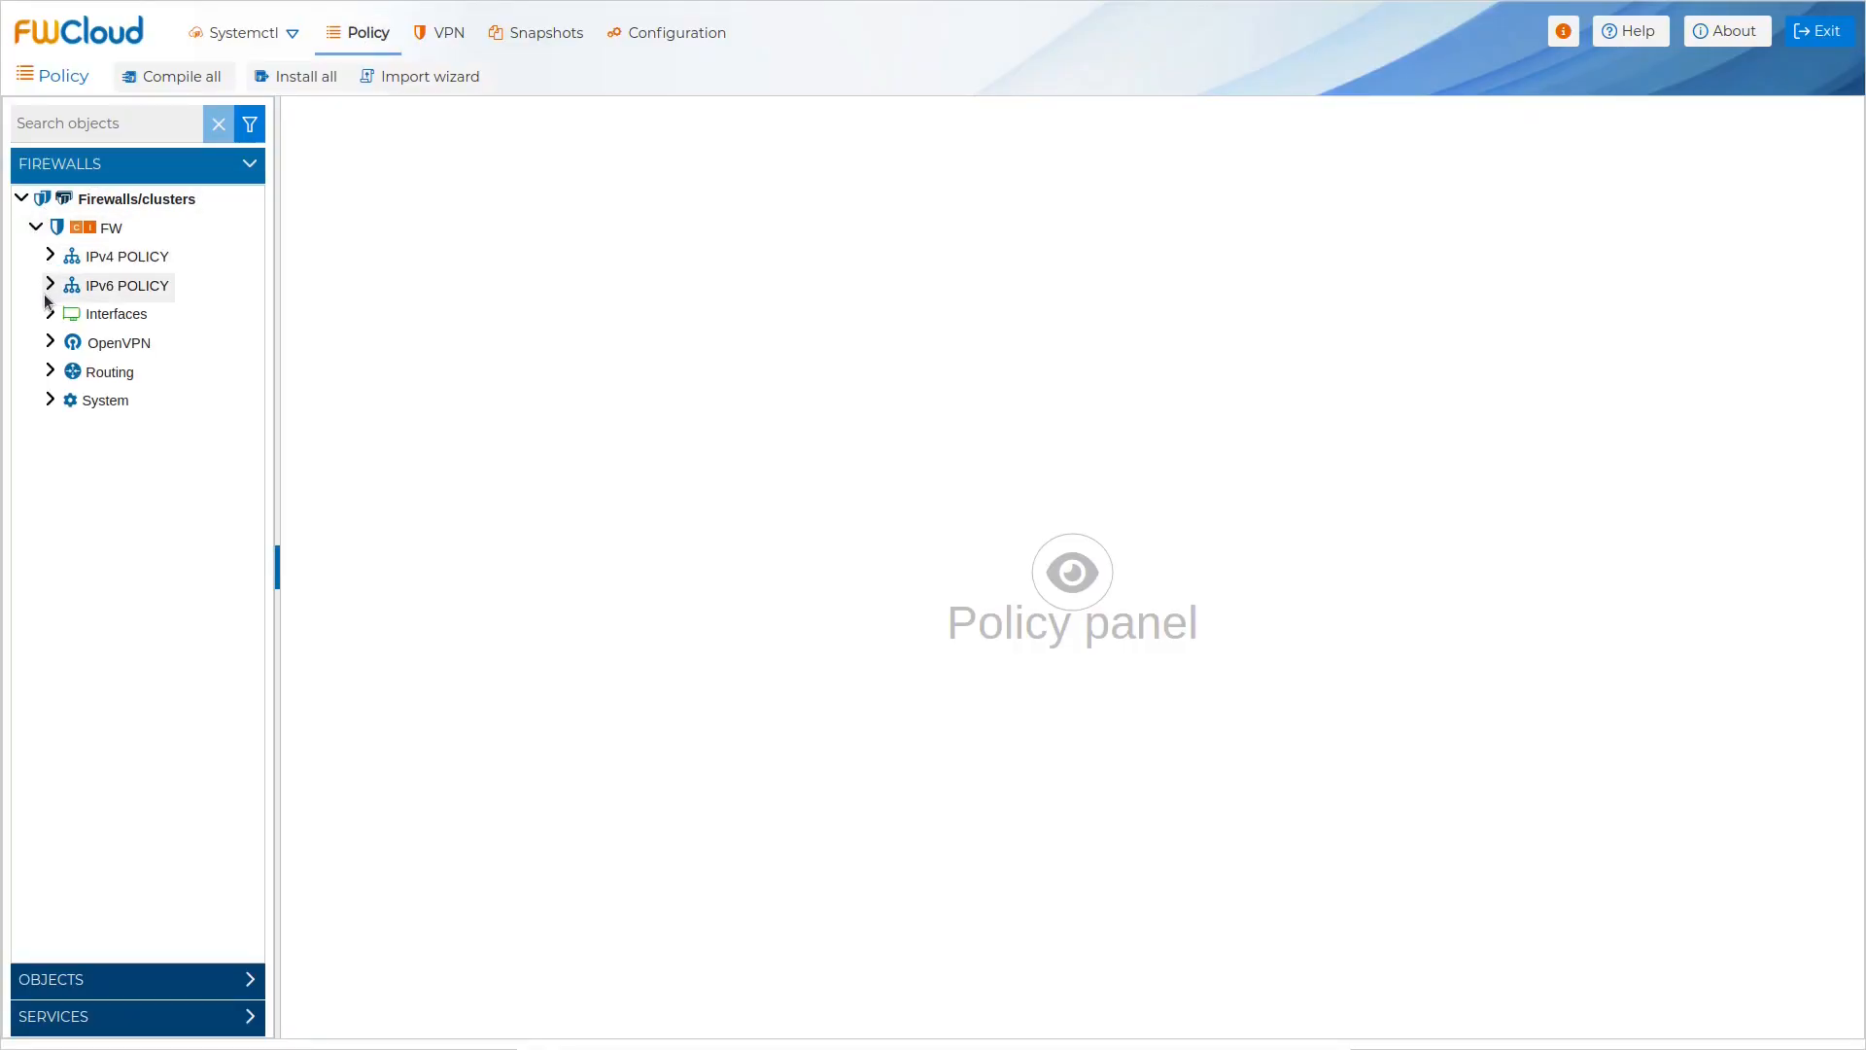
pyautogui.click(49, 343)
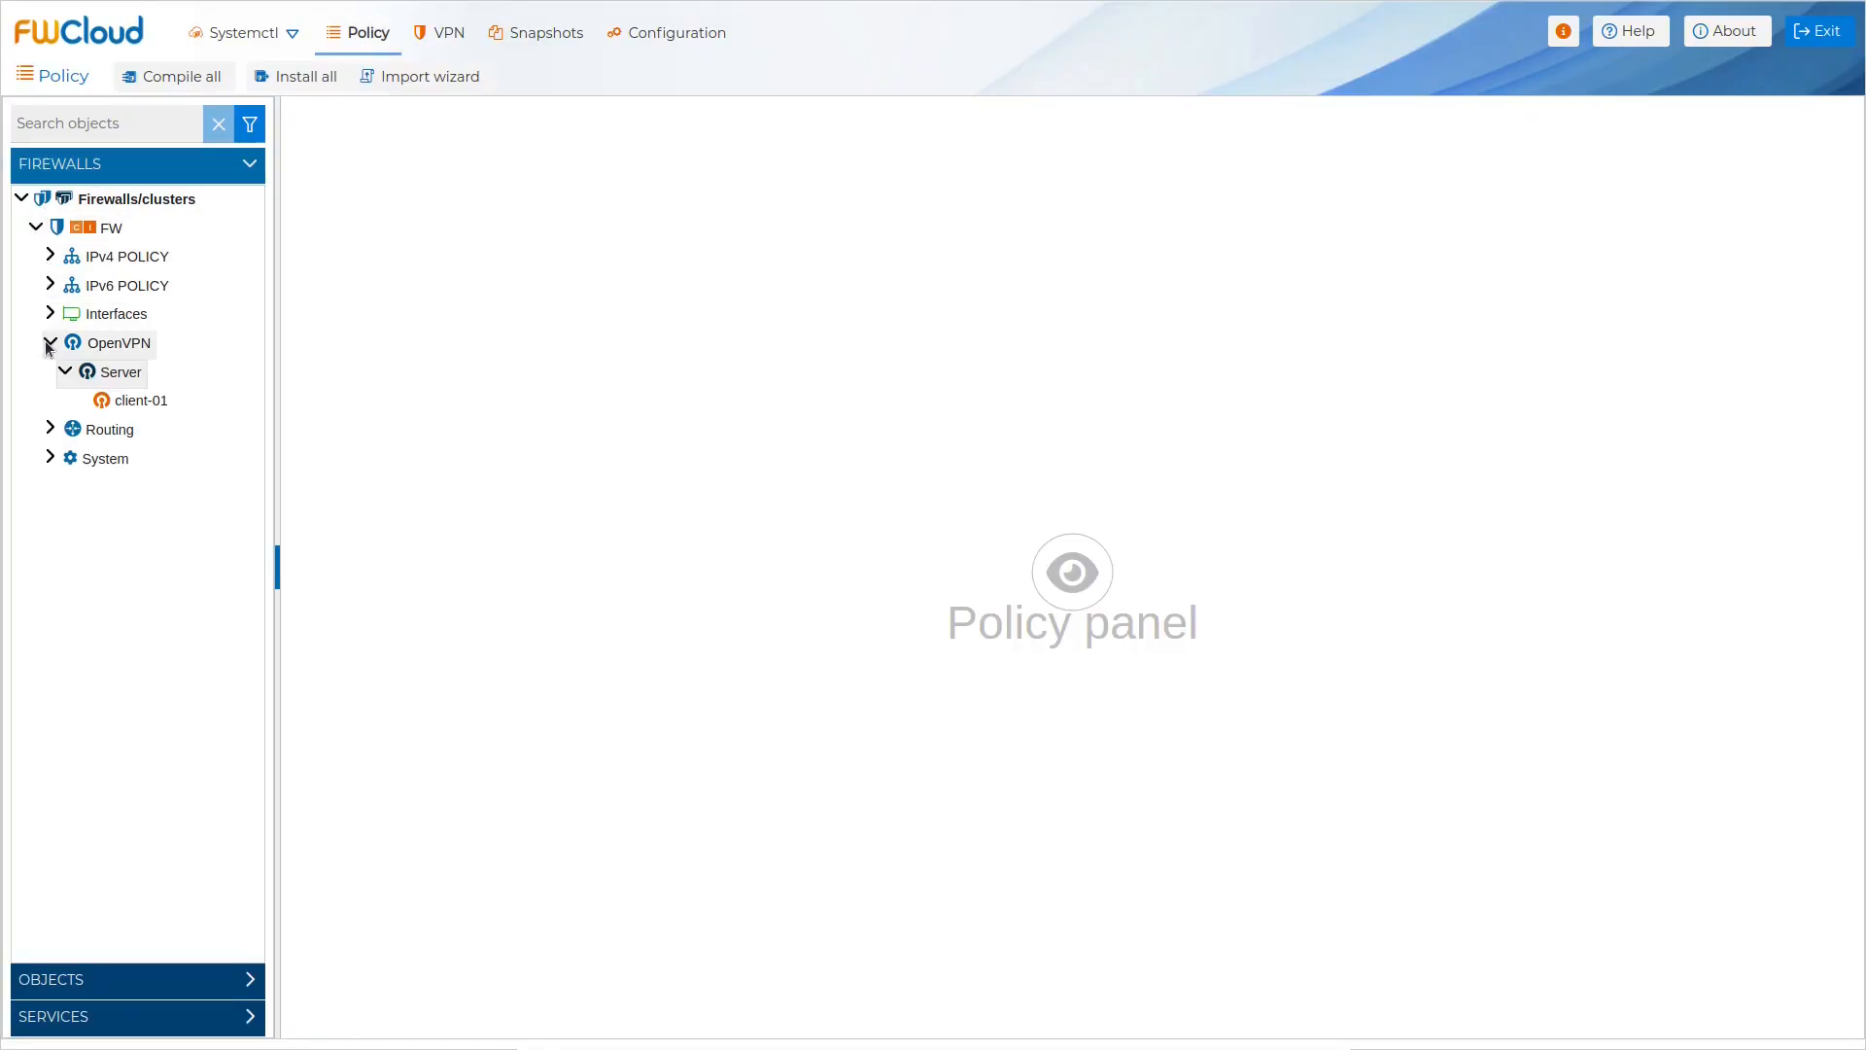
pyautogui.rightClick(115, 379)
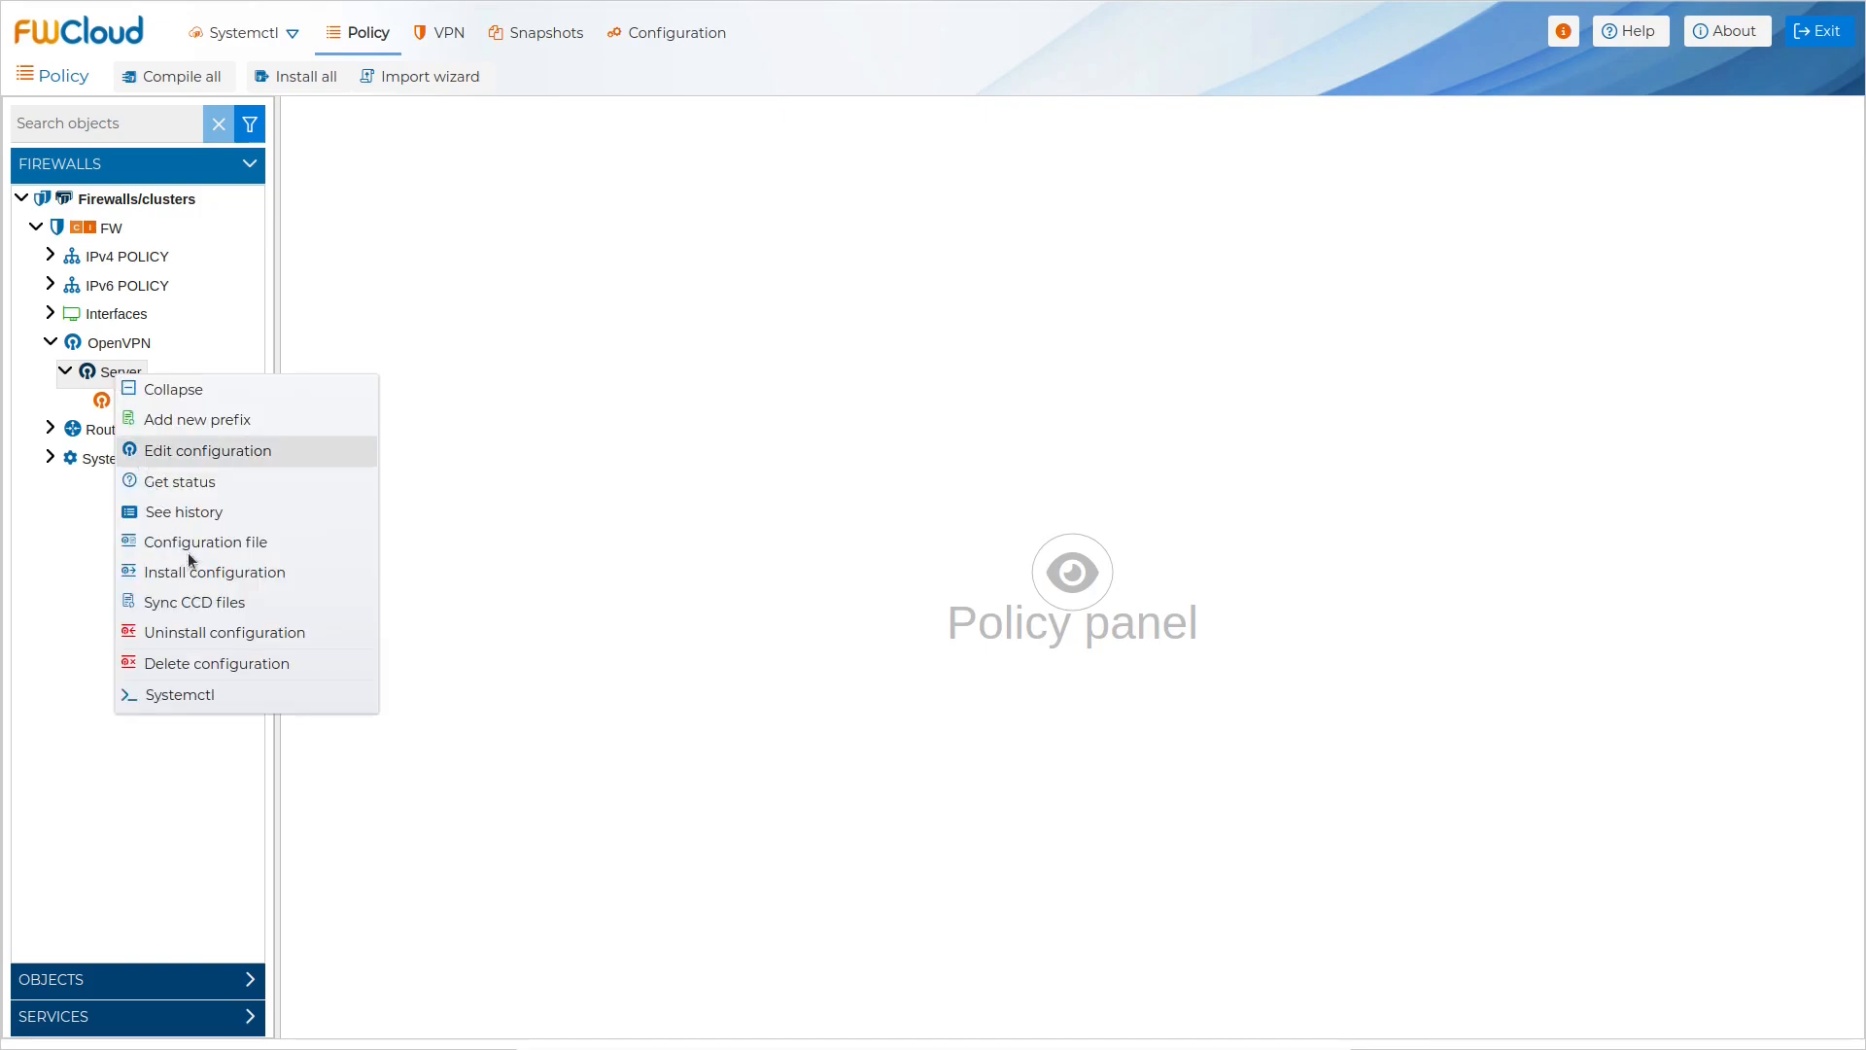
pyautogui.click(223, 692)
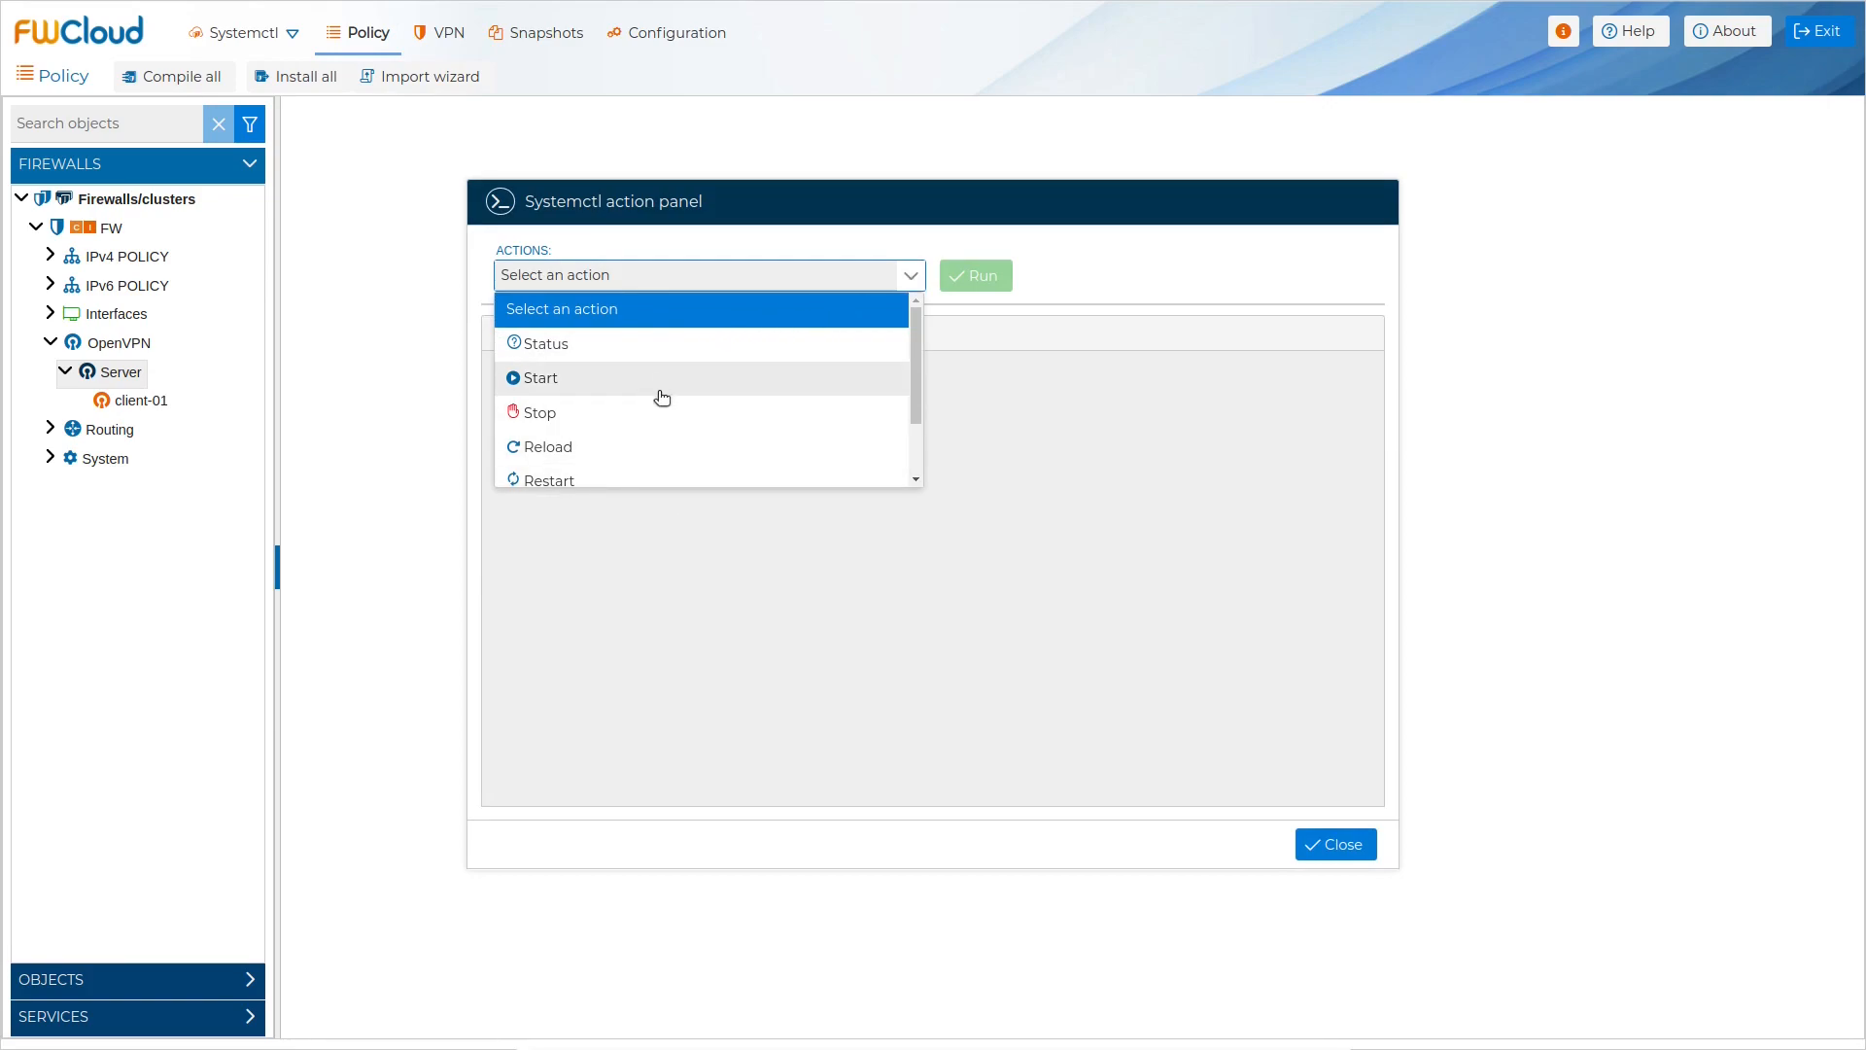
pyautogui.click(648, 478)
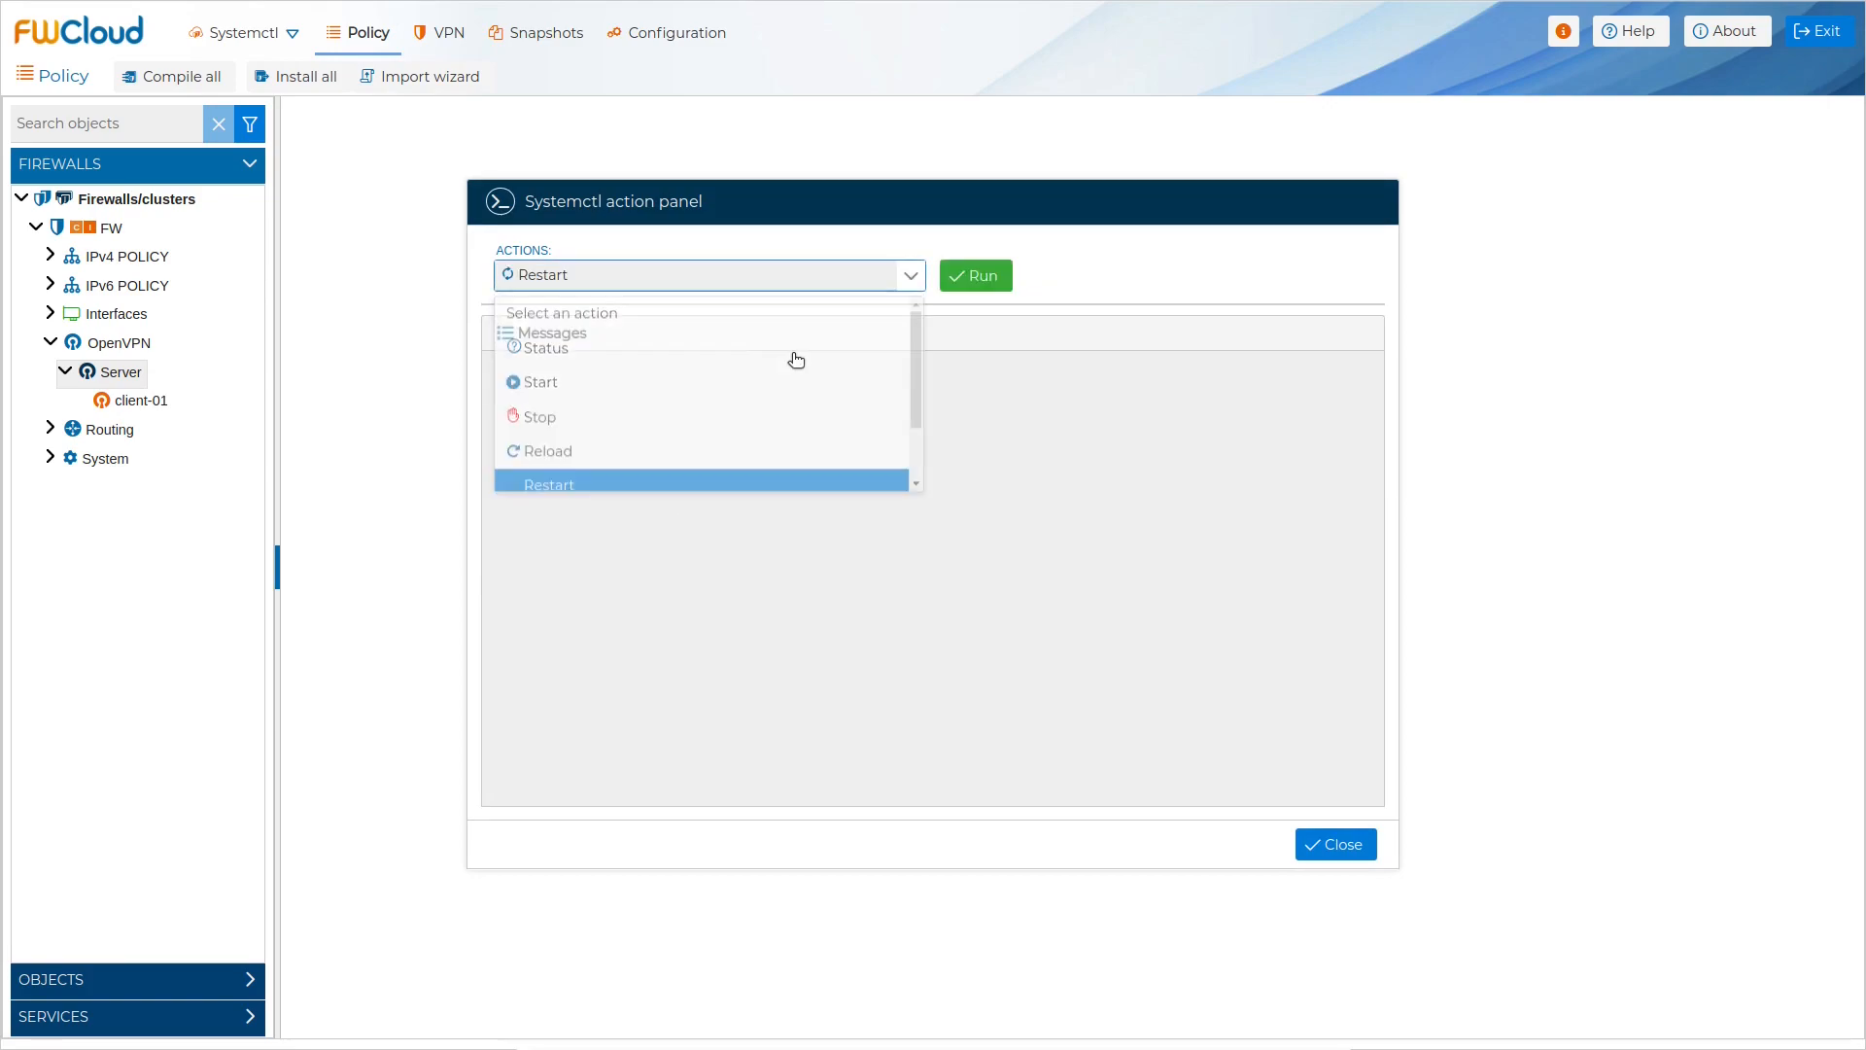
pyautogui.click(974, 289)
pyautogui.click(973, 277)
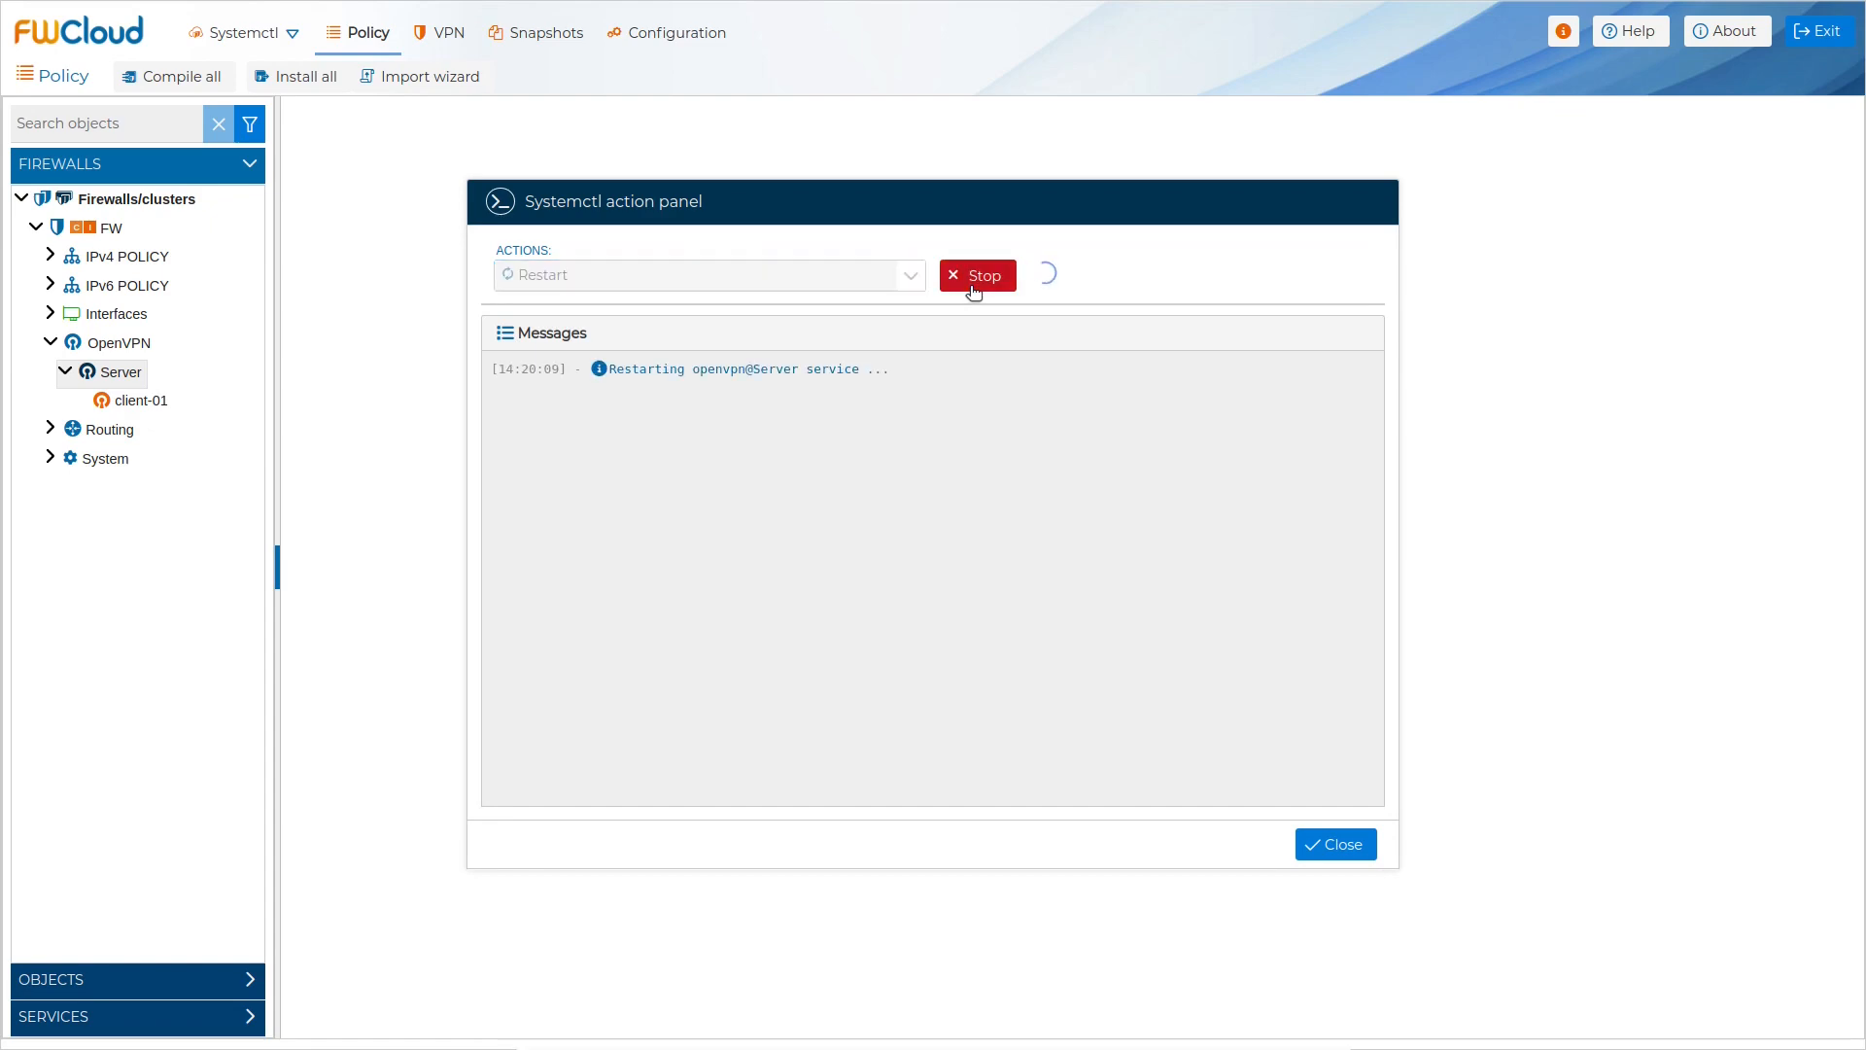
# Step: Run the Systemctl Status action to examine the restarted OpenVPN Server service
pyautogui.click(906, 279)
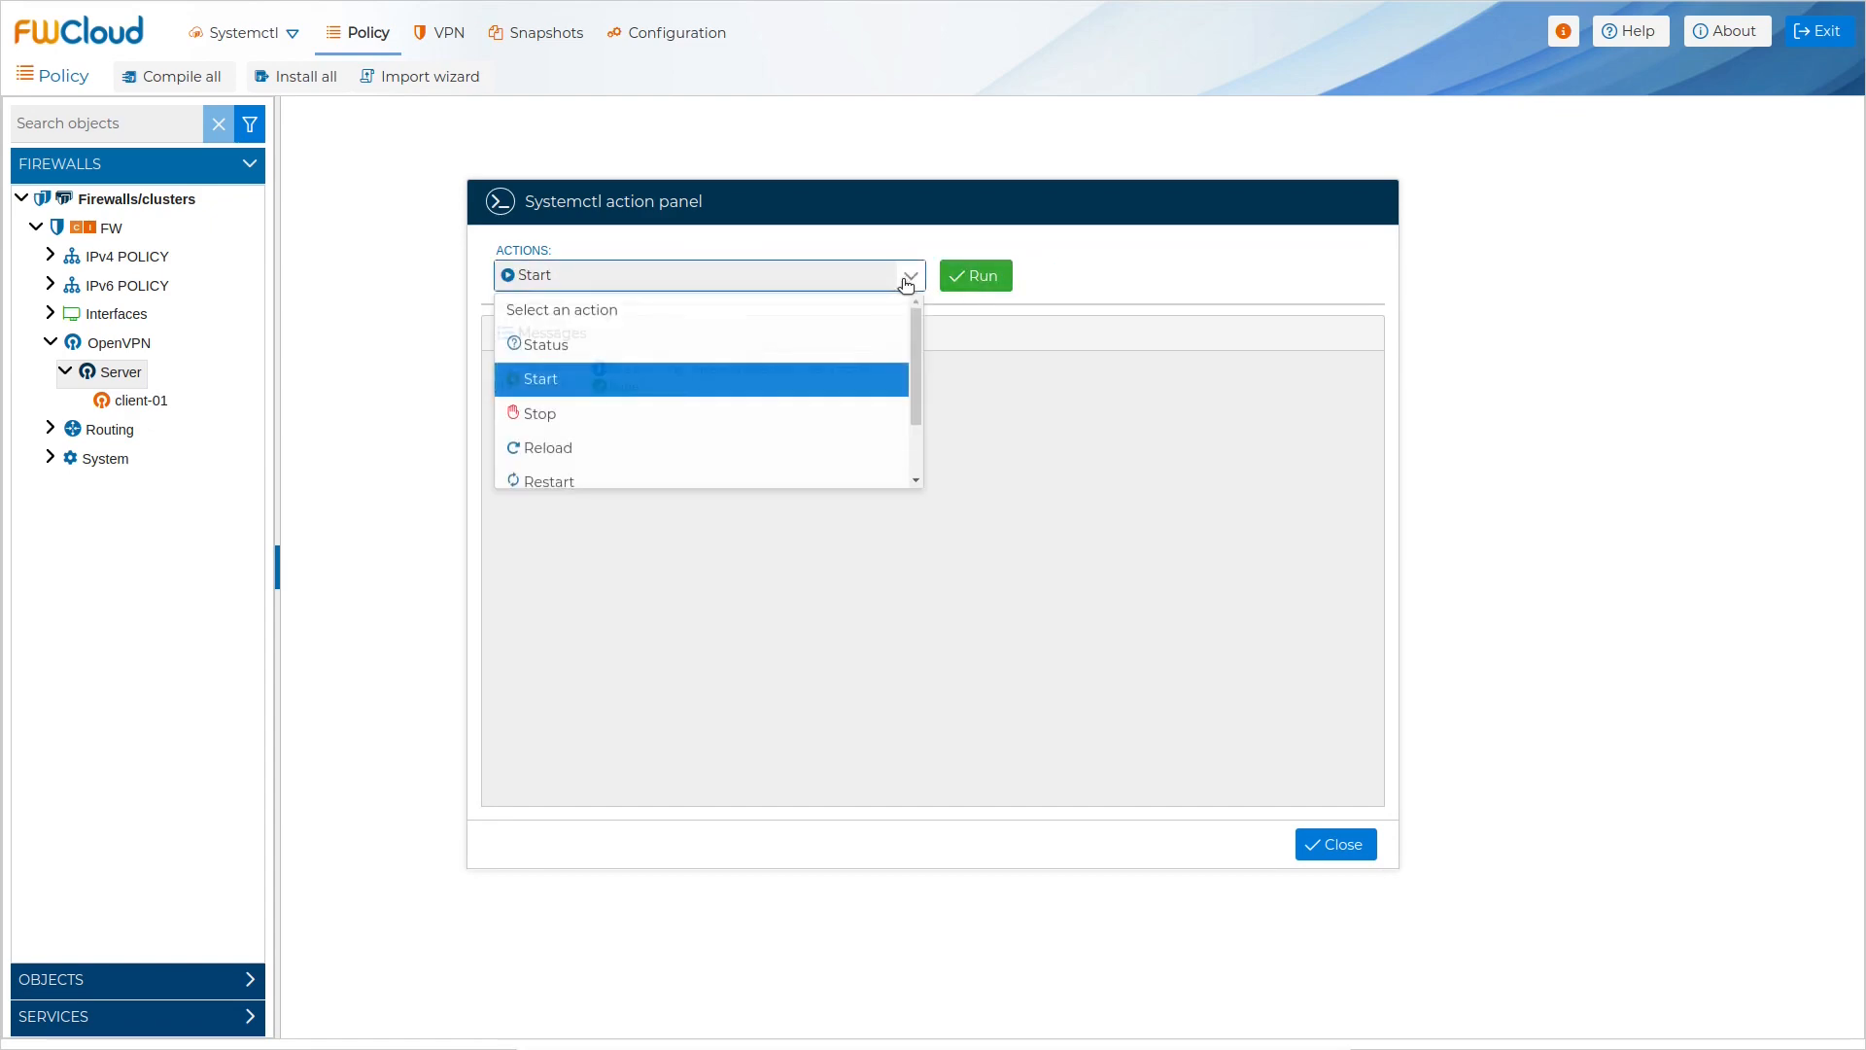
pyautogui.click(801, 355)
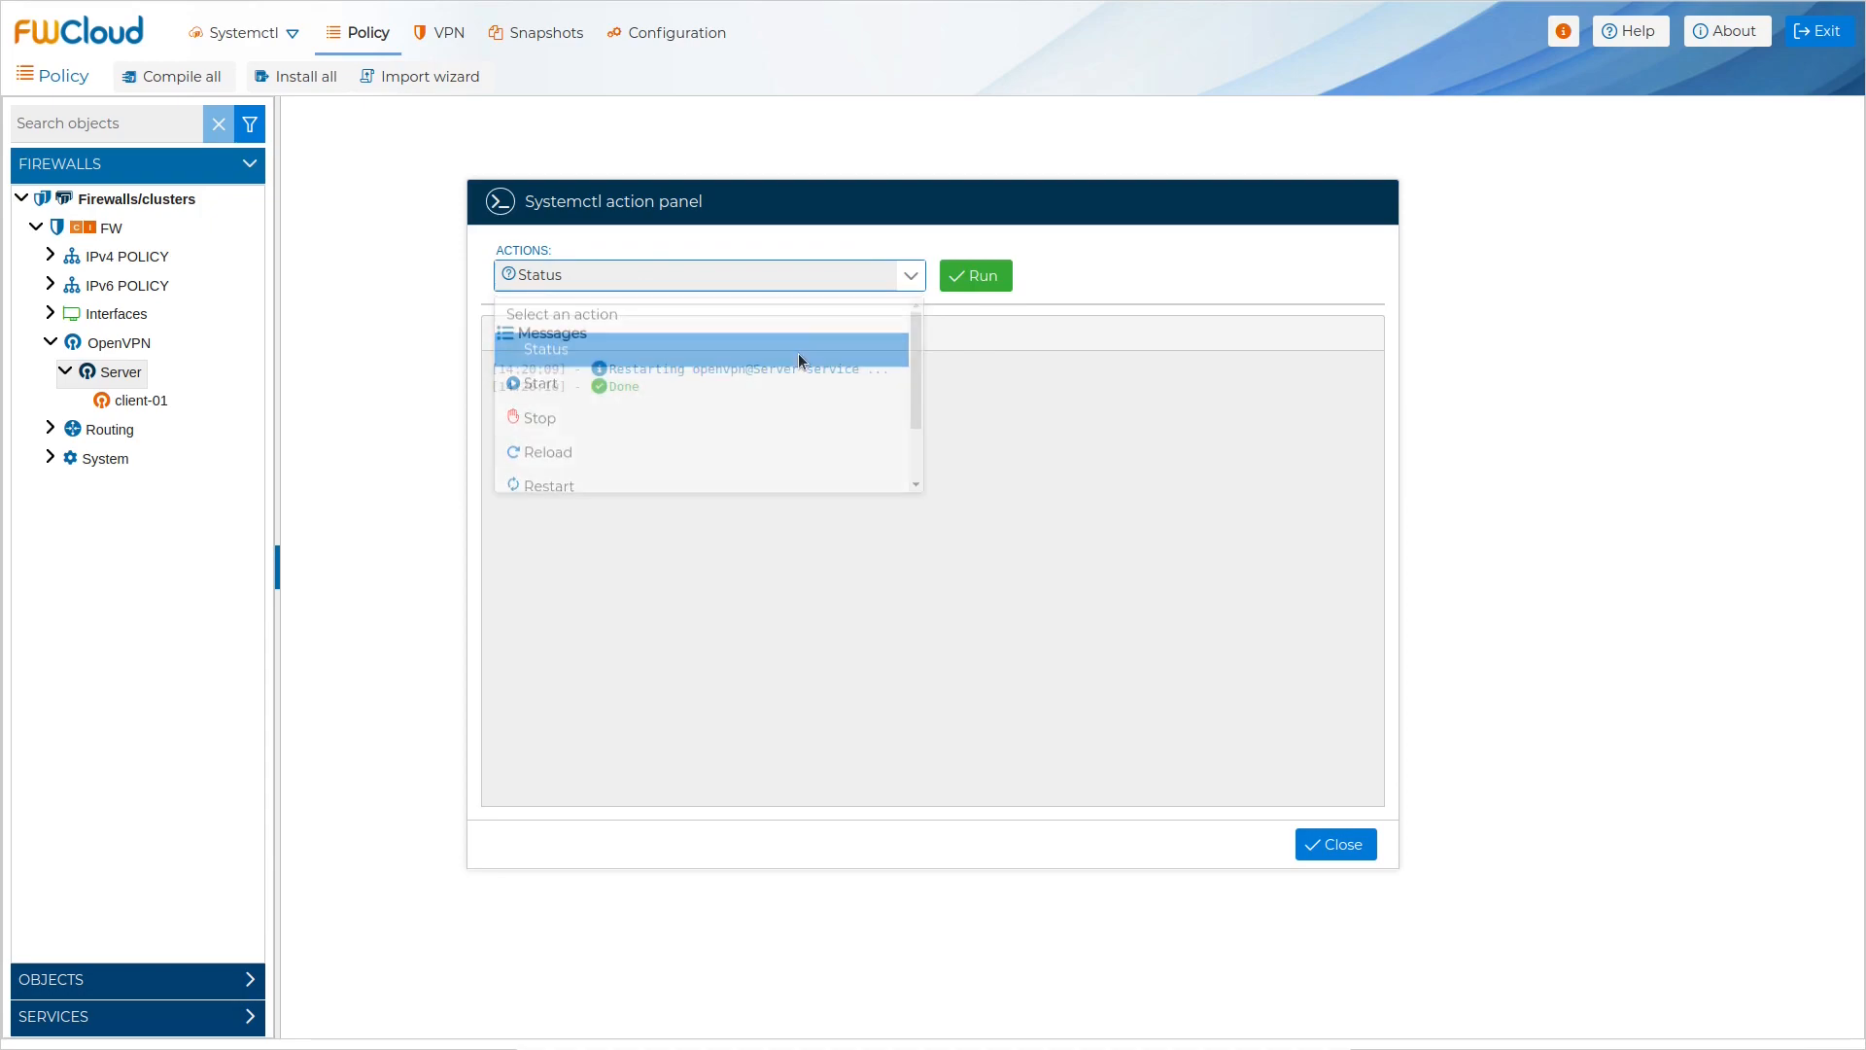
pyautogui.click(975, 277)
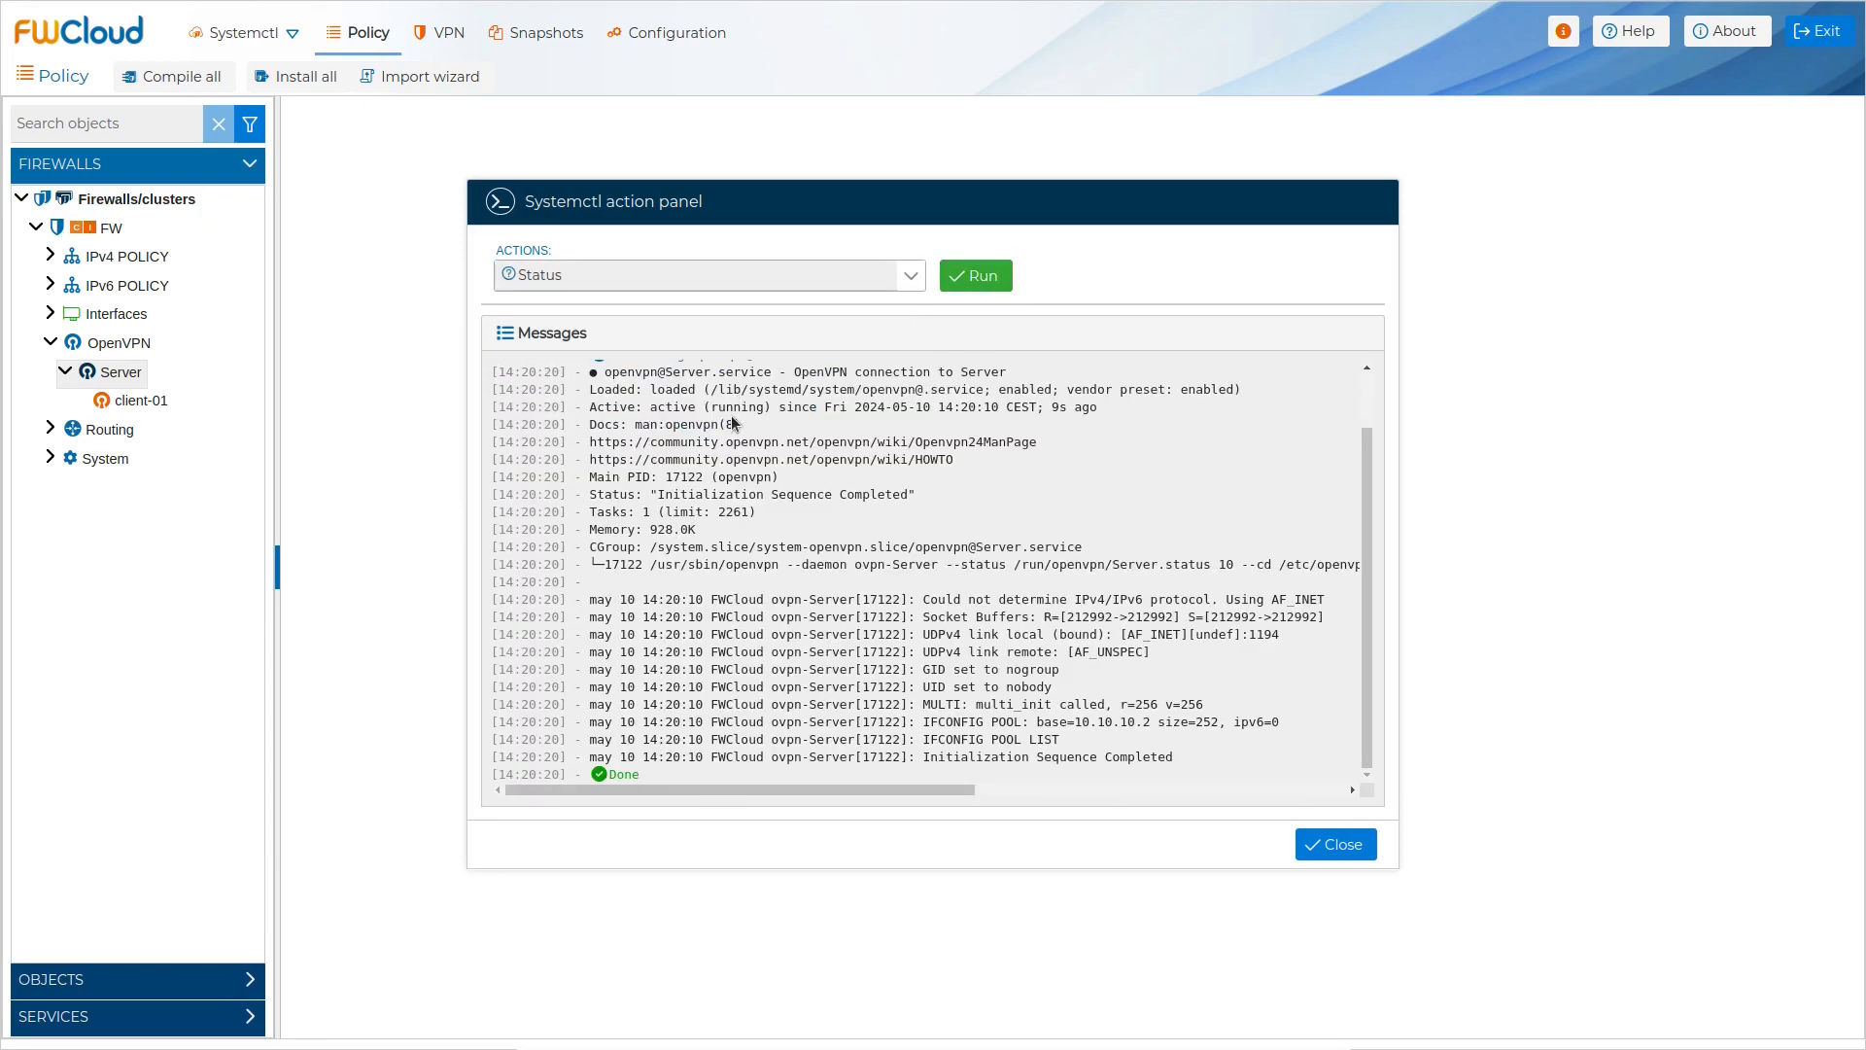
# Step: Disable the OpenVPN Server service with the Systemctl Disable action
pyautogui.click(925, 279)
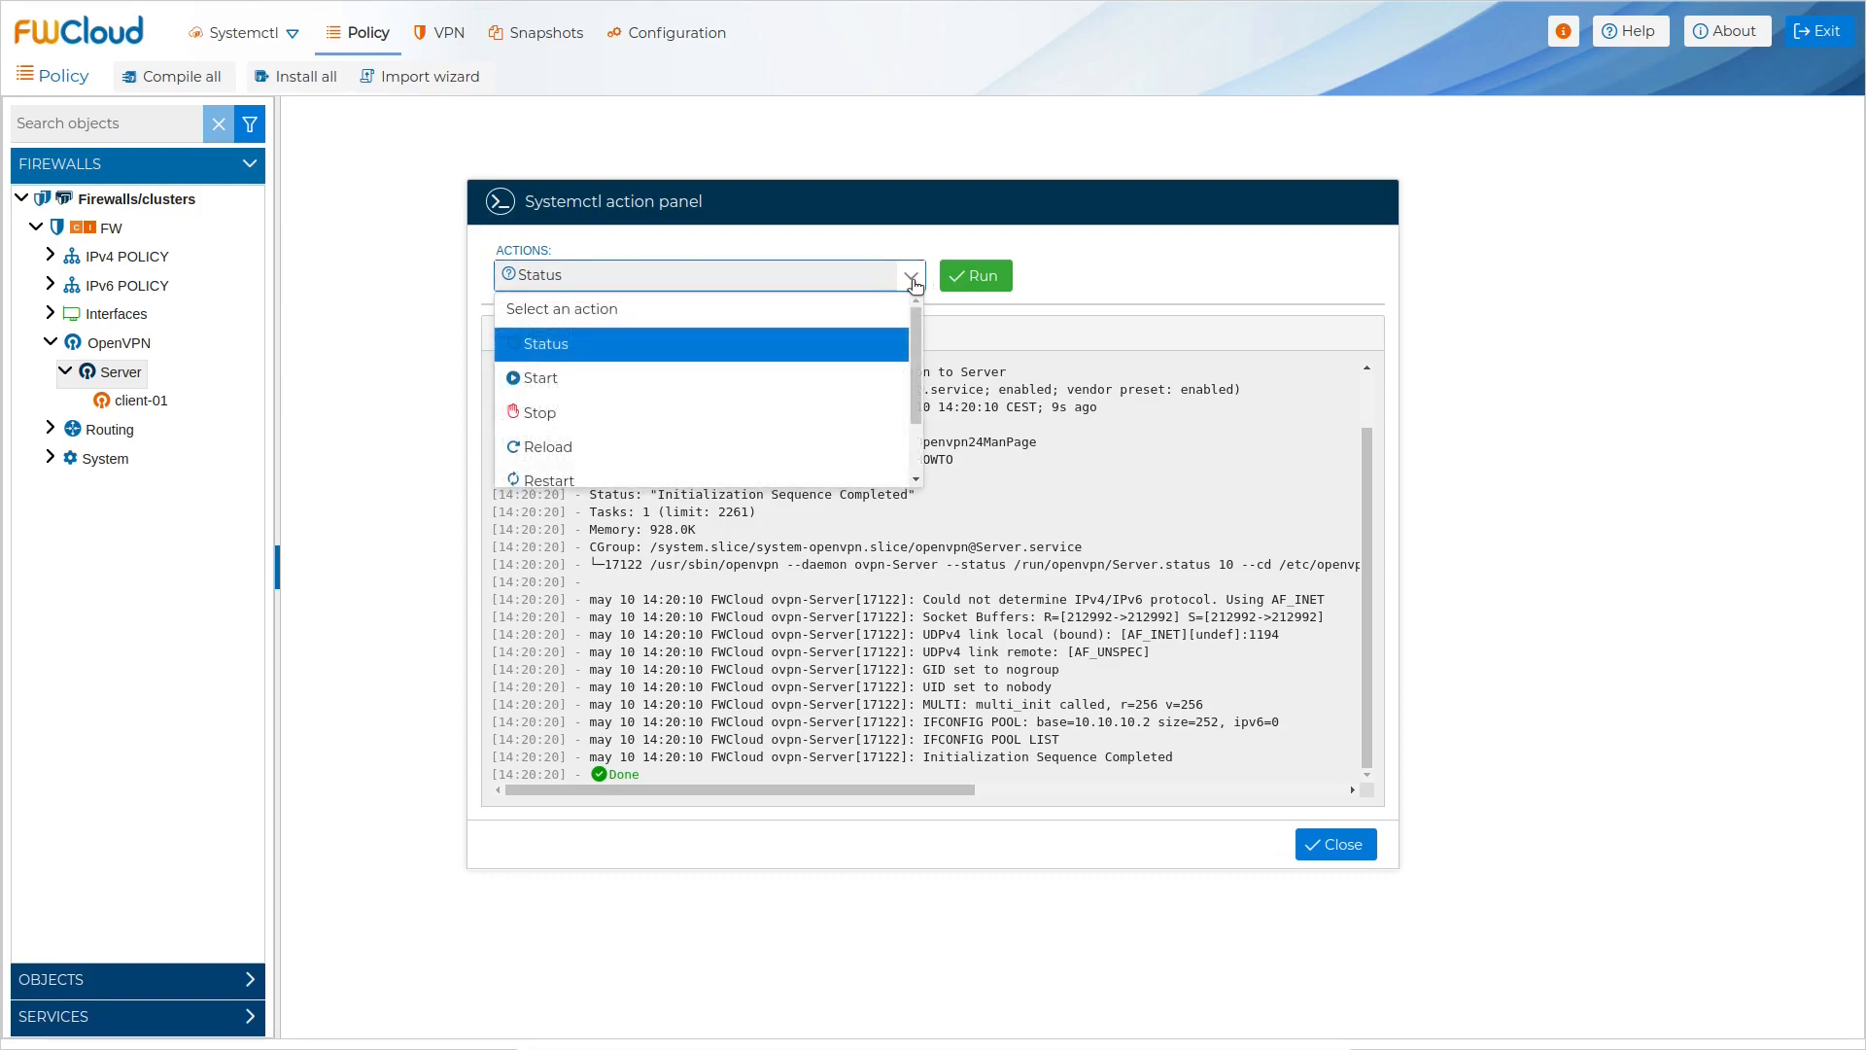
pyautogui.moveTo(912, 348); pyautogui.dragTo(925, 424)
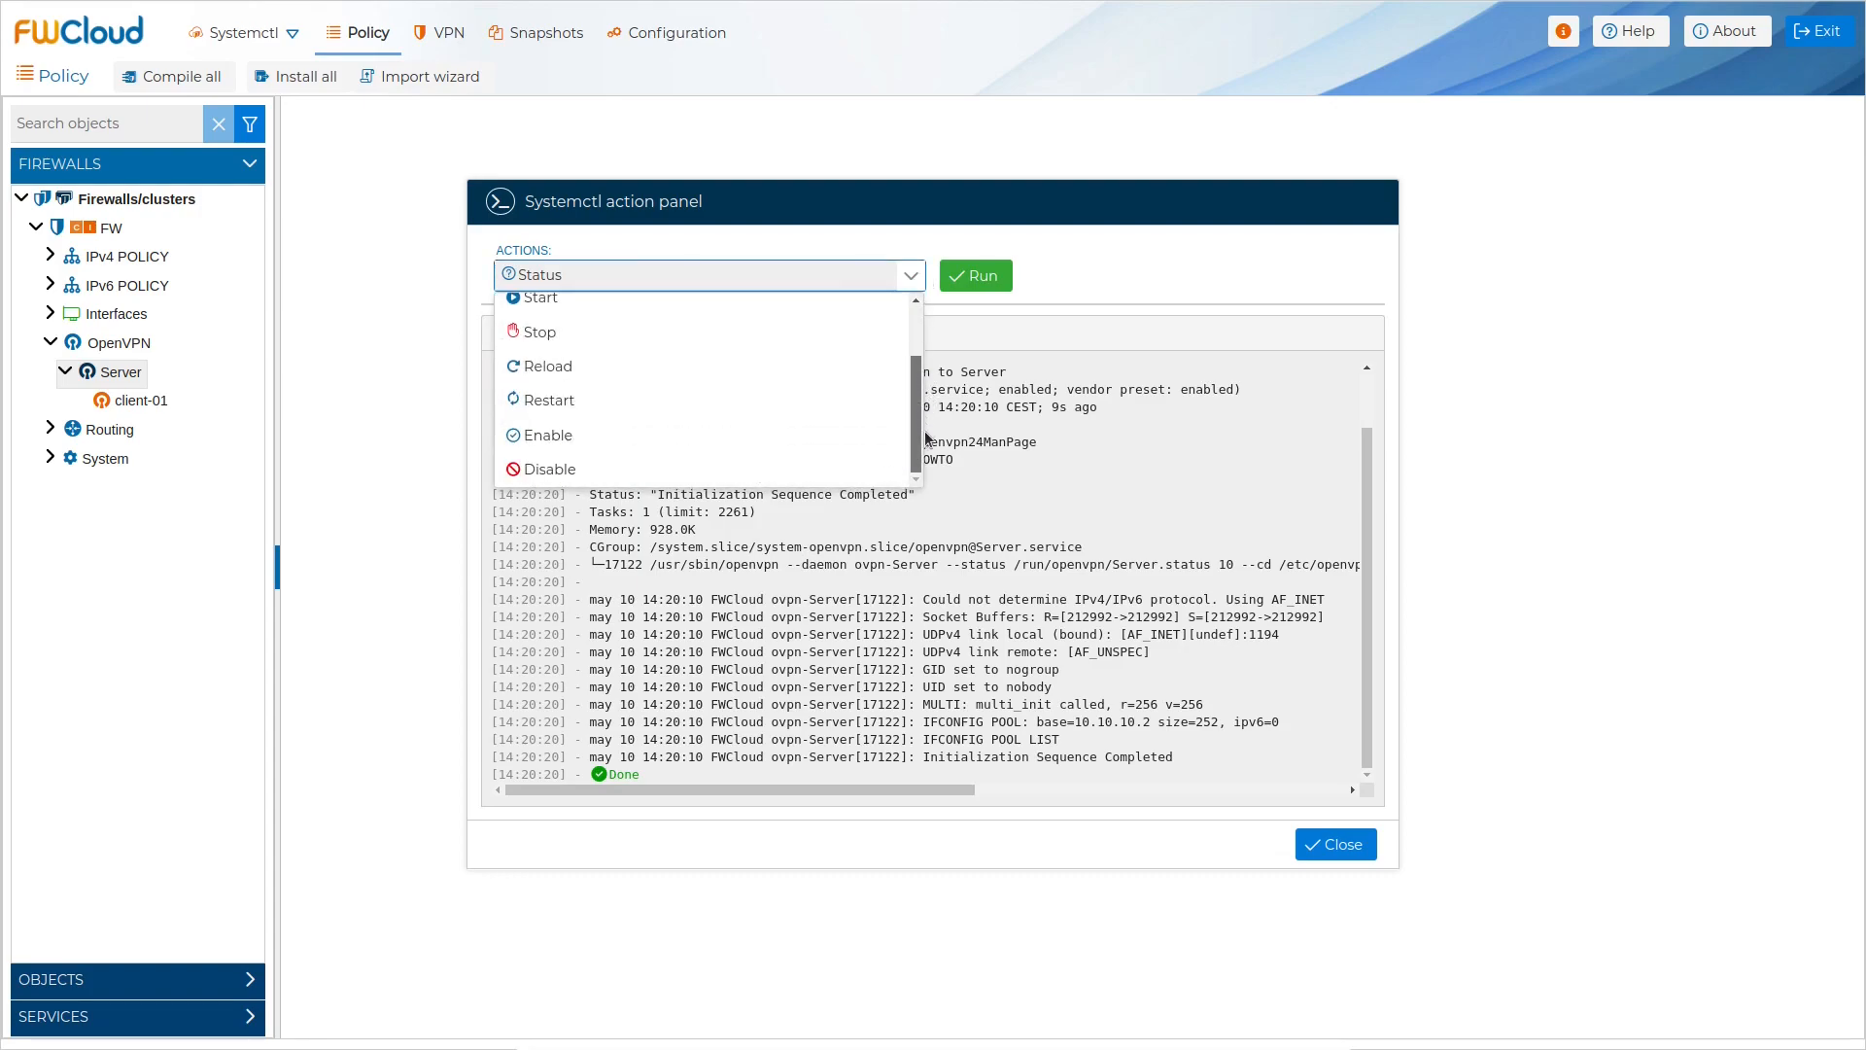
pyautogui.click(823, 467)
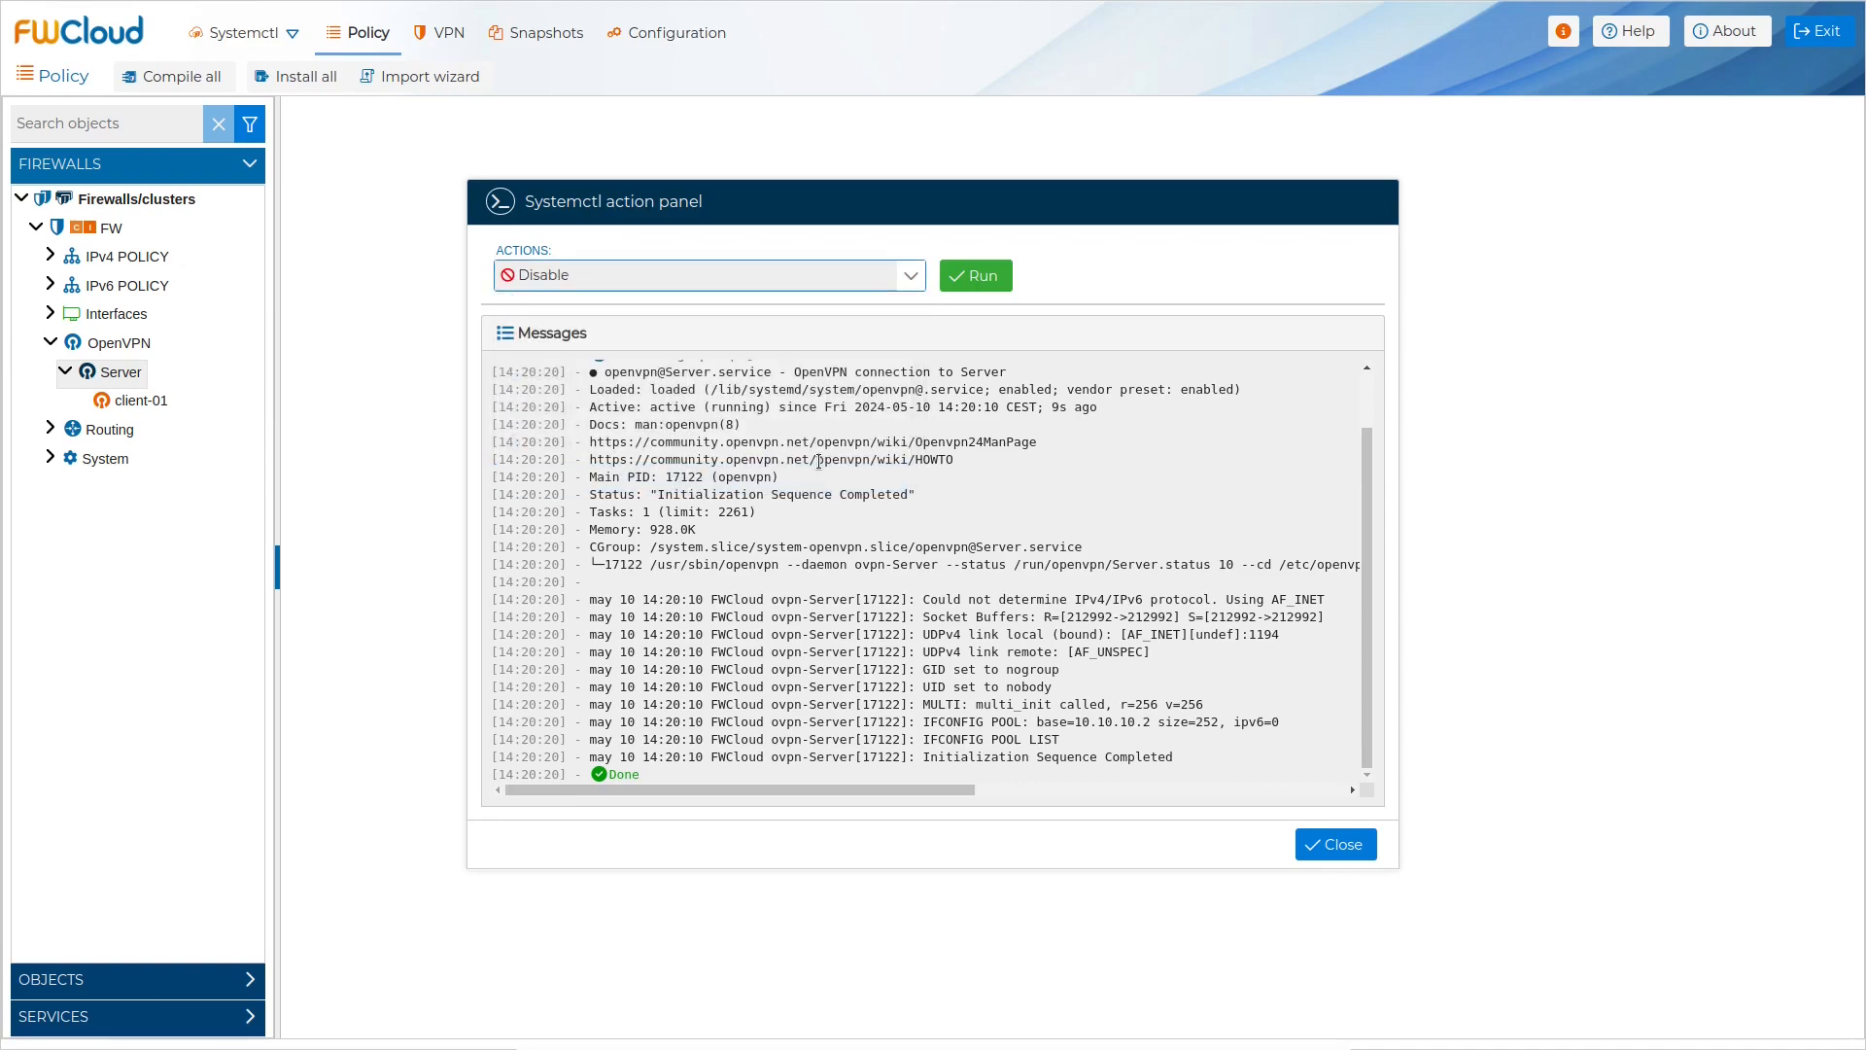
pyautogui.click(967, 278)
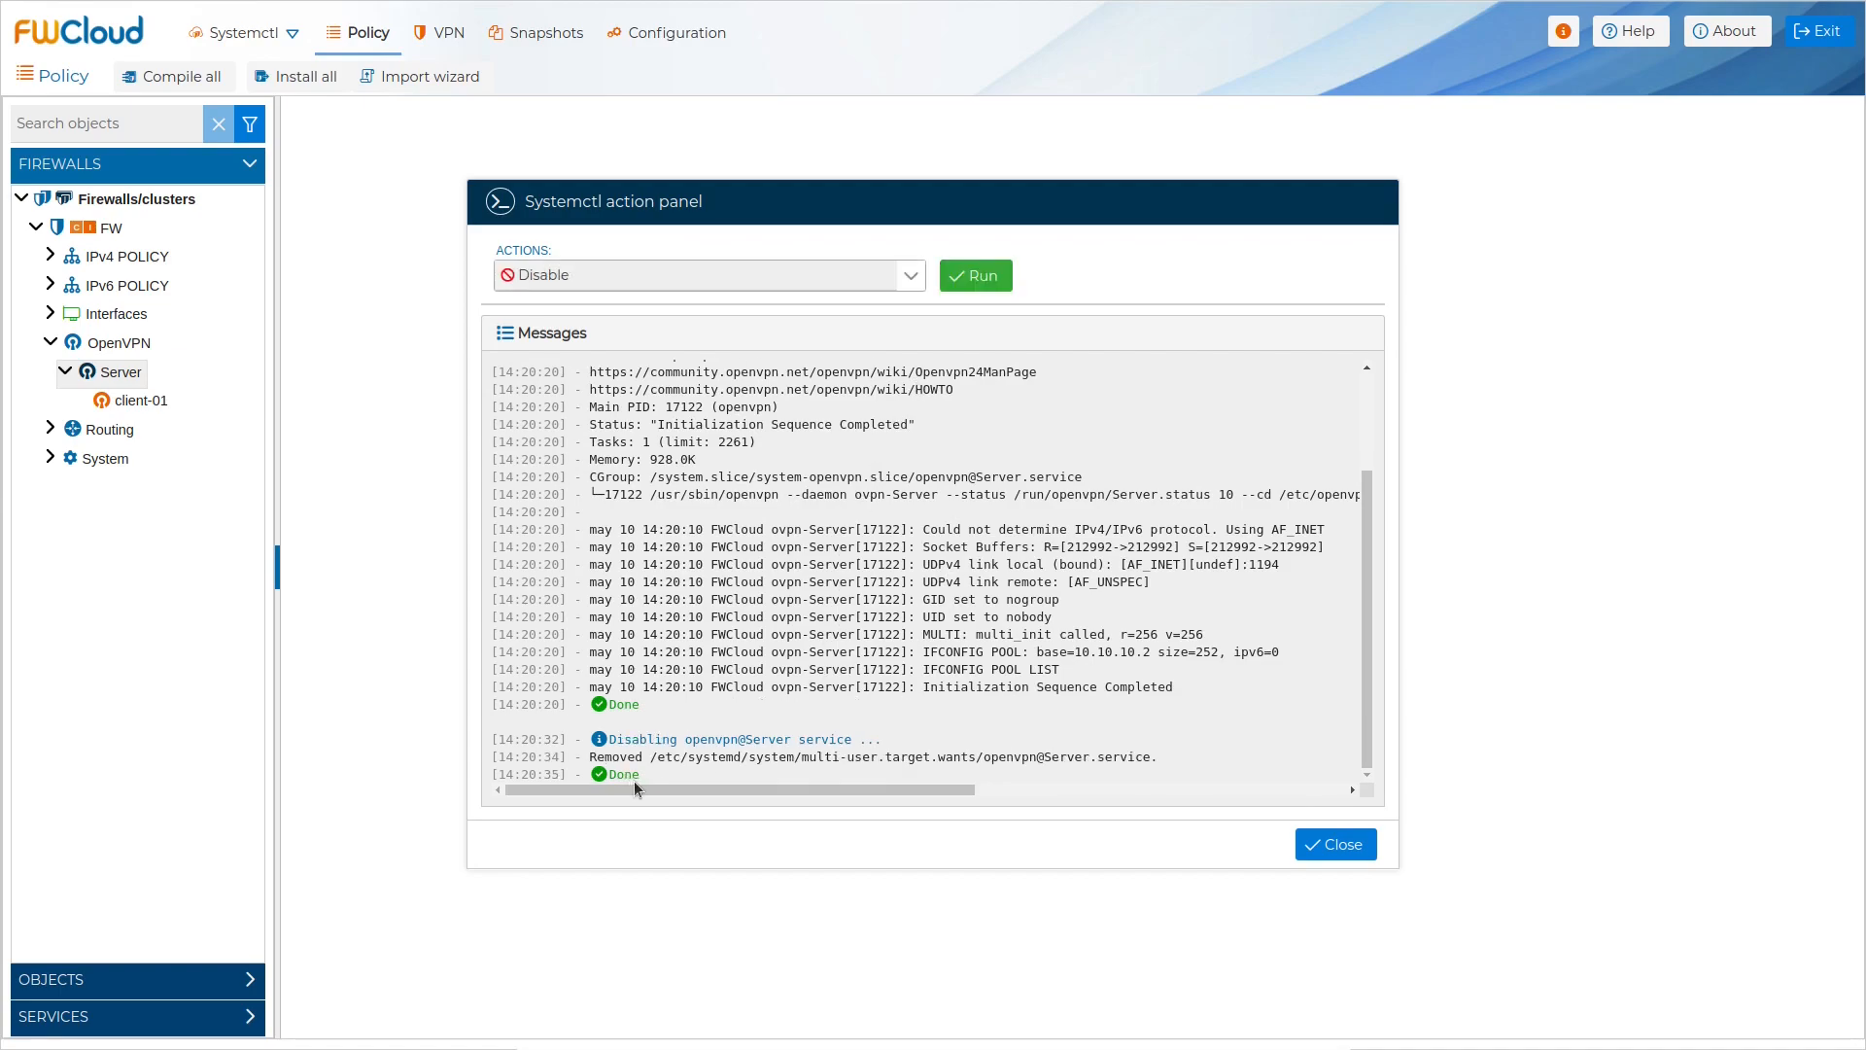
# Step: Enable the OpenVPN Server service again with the Systemctl Enable action
pyautogui.click(902, 283)
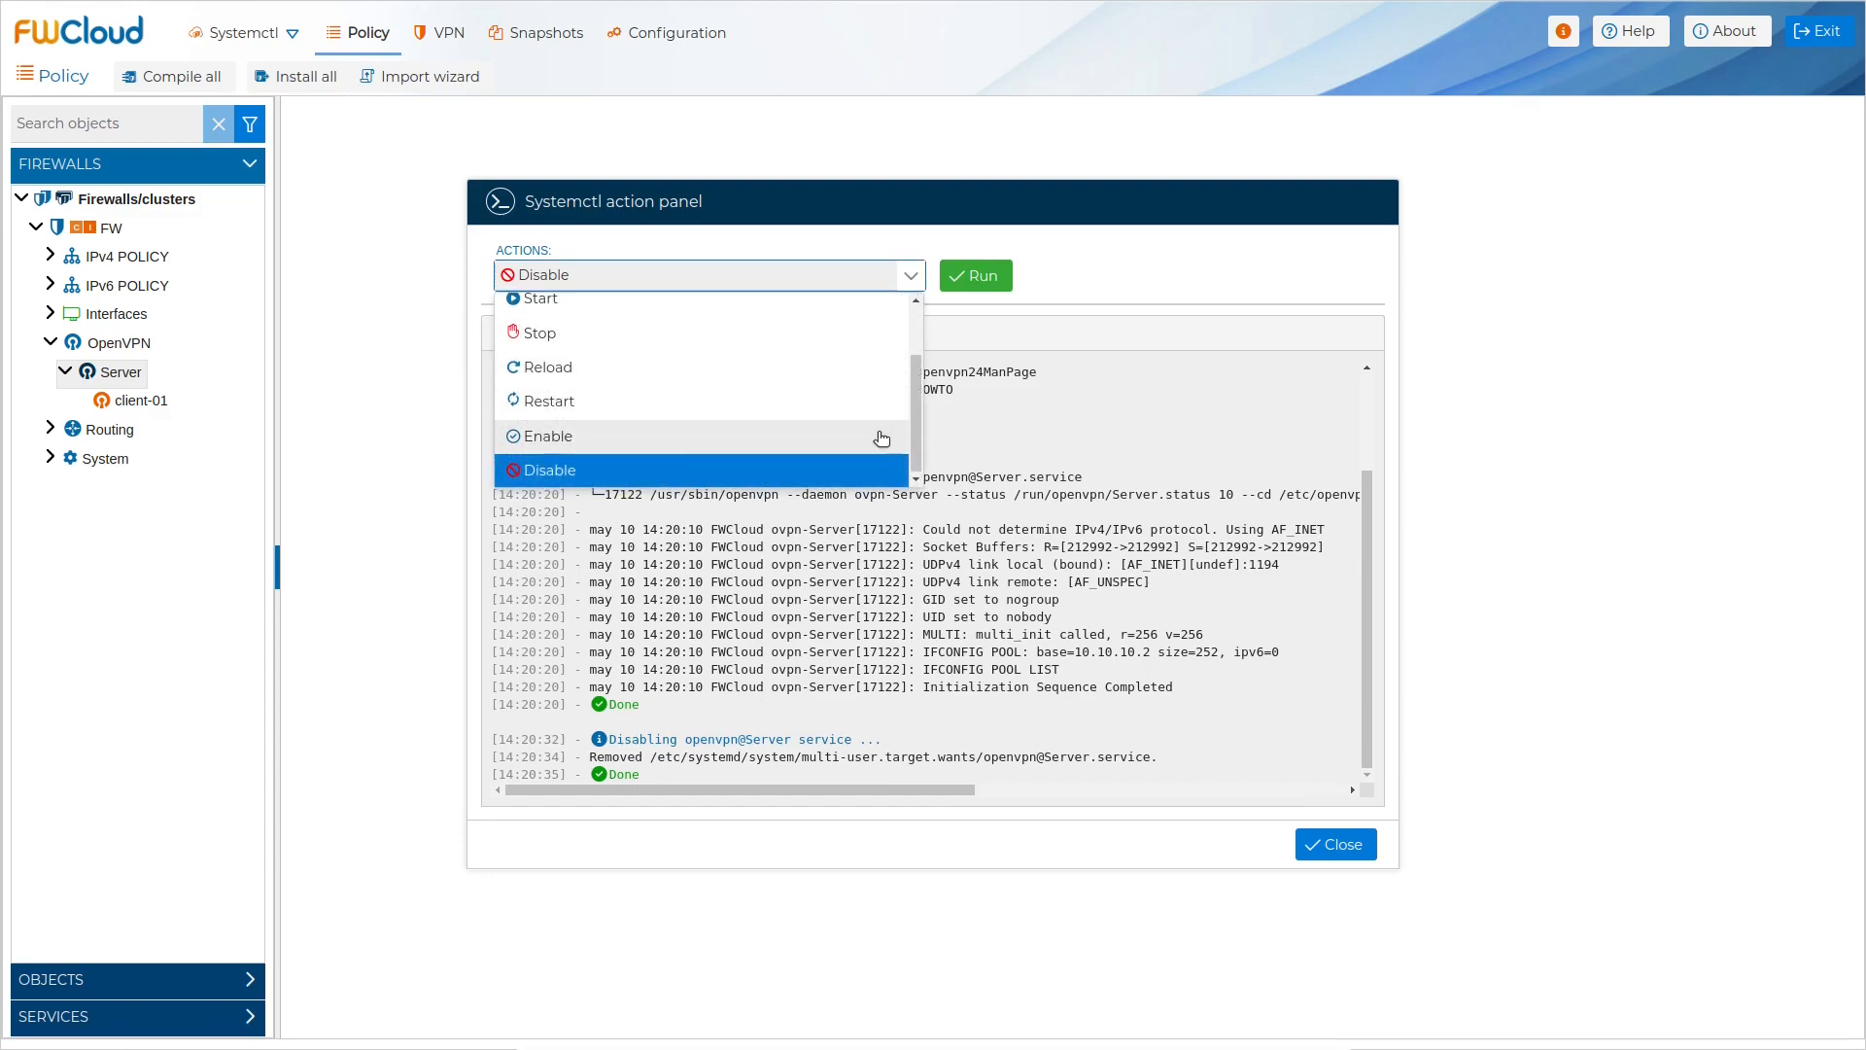
pyautogui.click(880, 435)
pyautogui.click(953, 277)
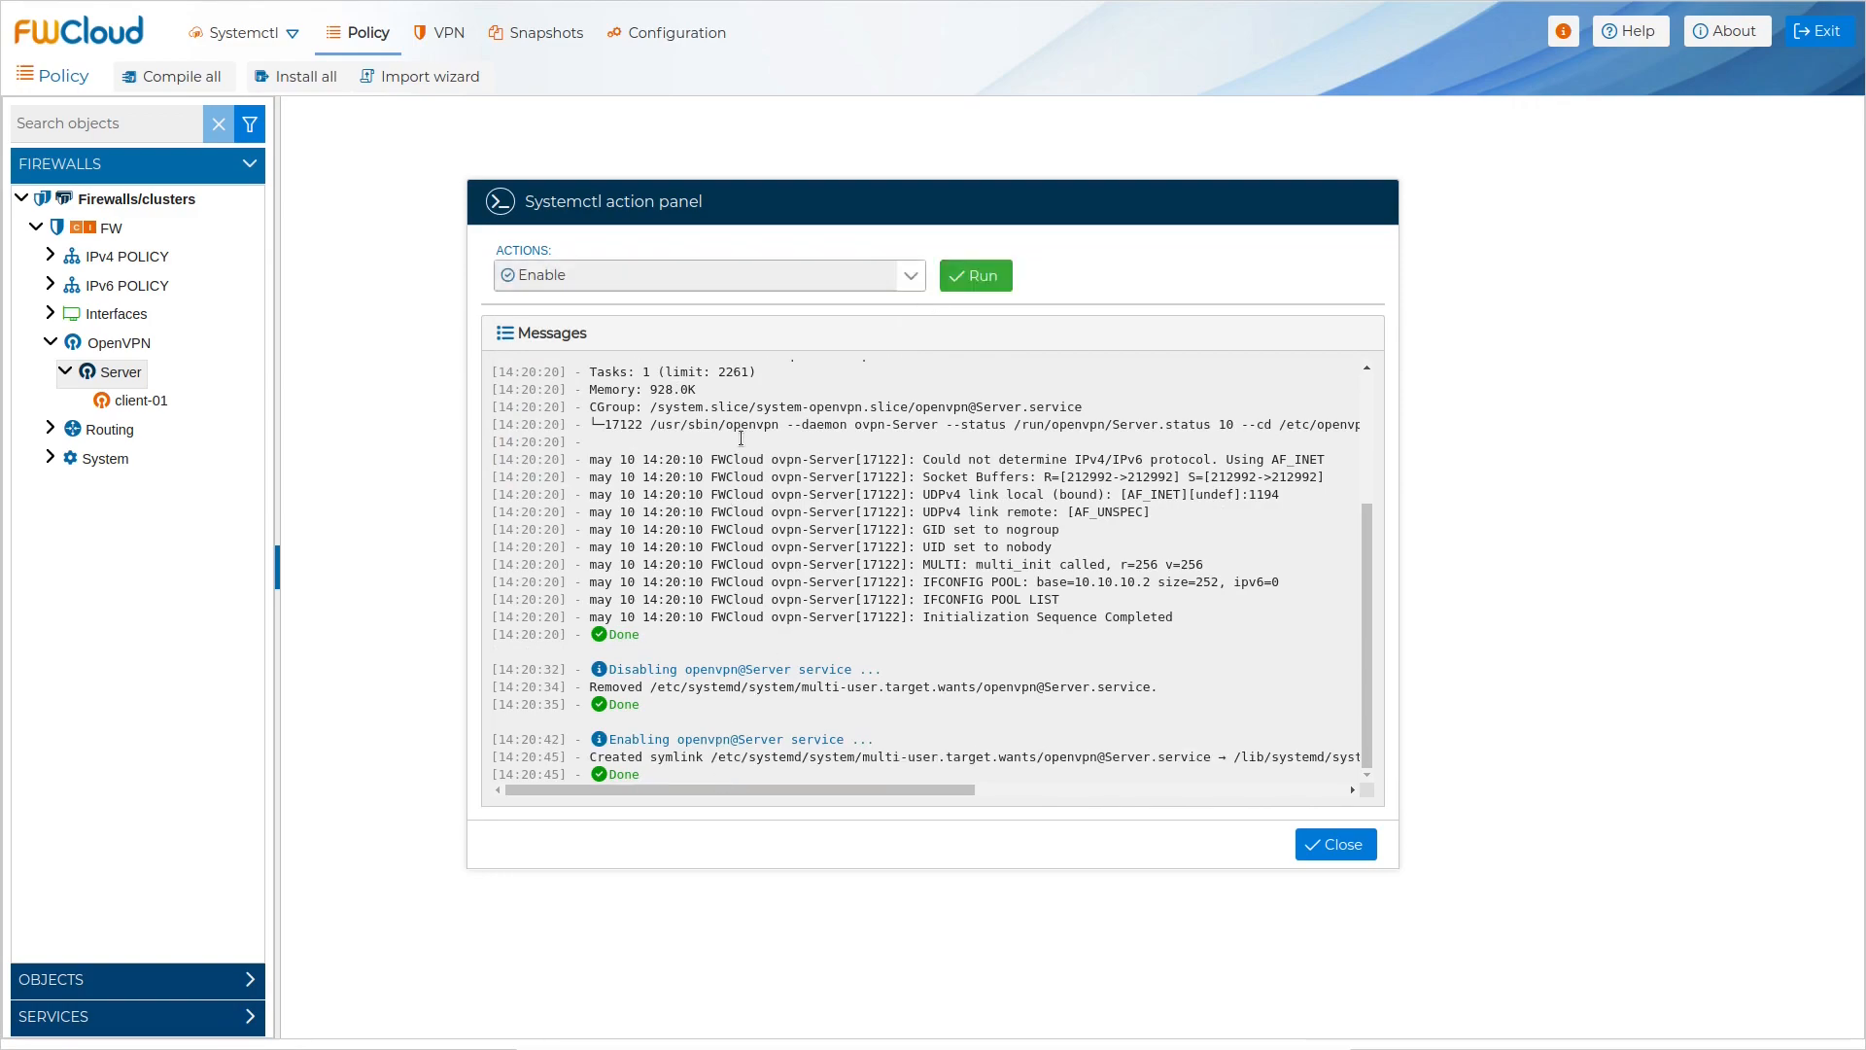
# Step: Check the re-enabled OpenVPN Server service with the Systemctl Status action and close the action panel
pyautogui.click(907, 288)
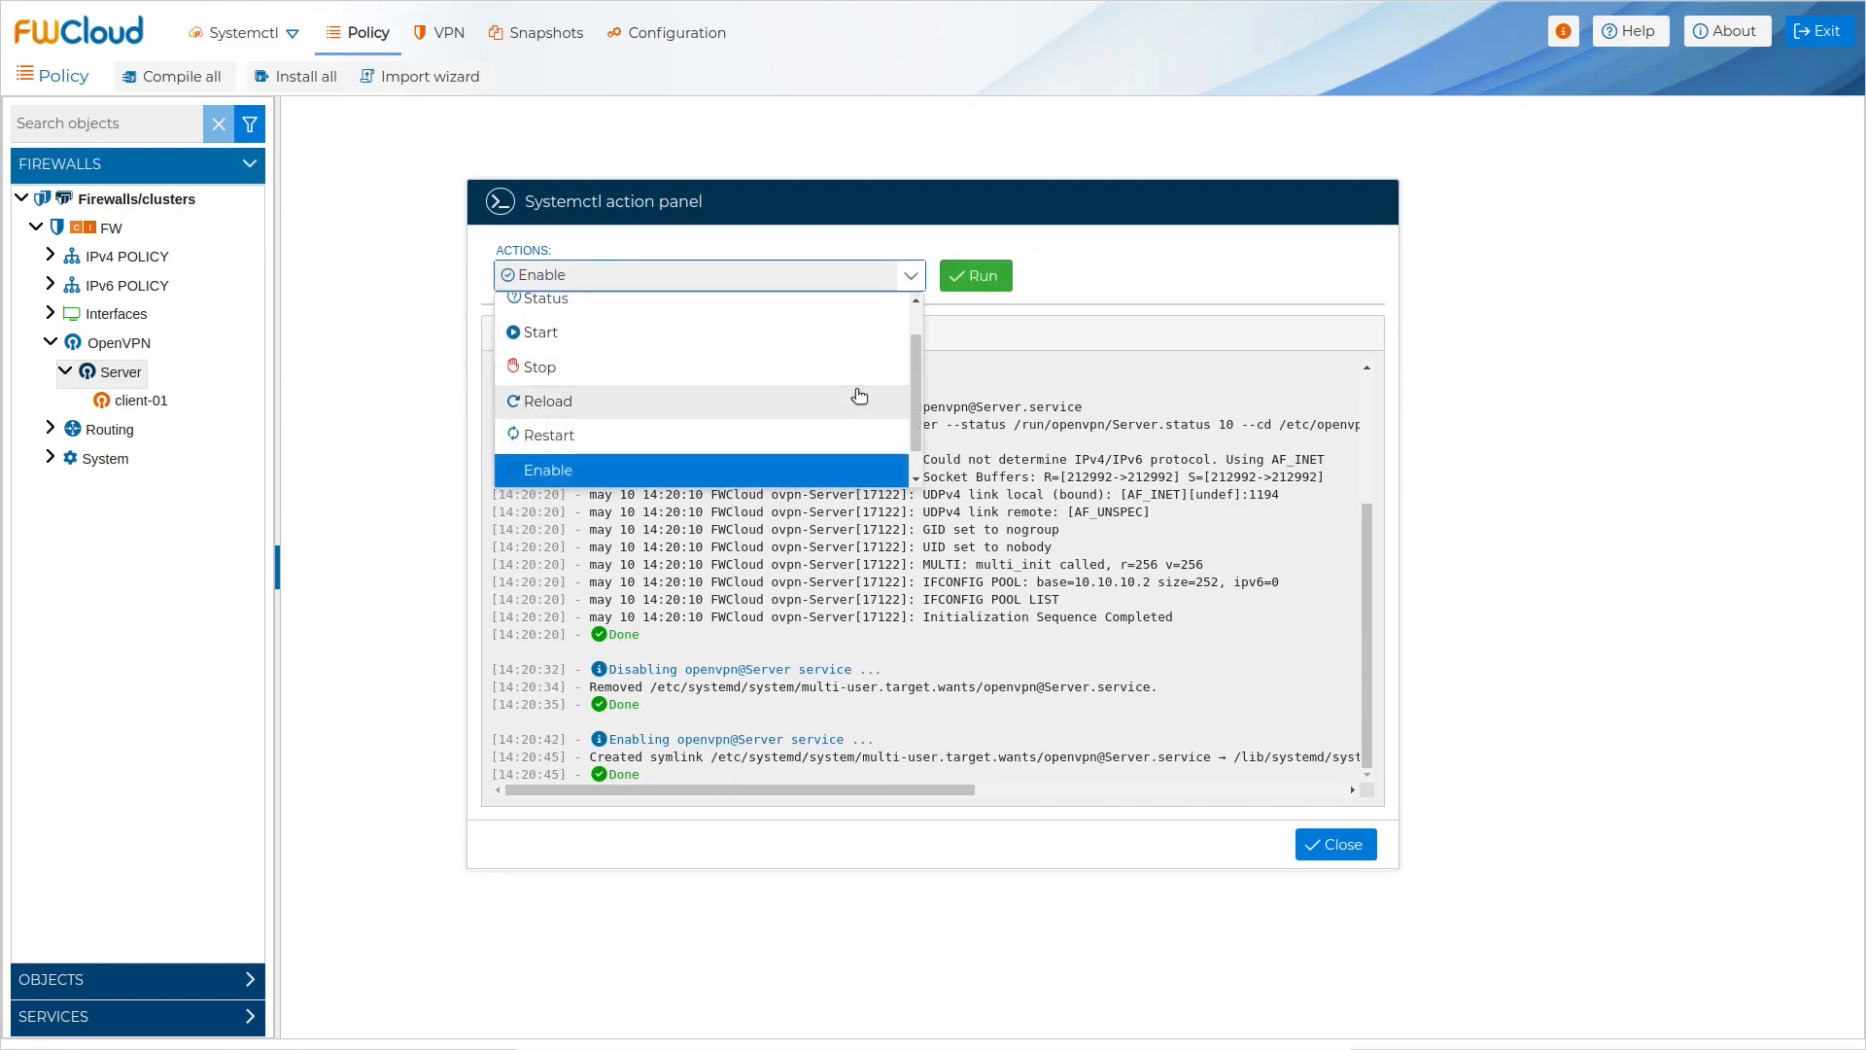
pyautogui.click(645, 342)
pyautogui.click(960, 282)
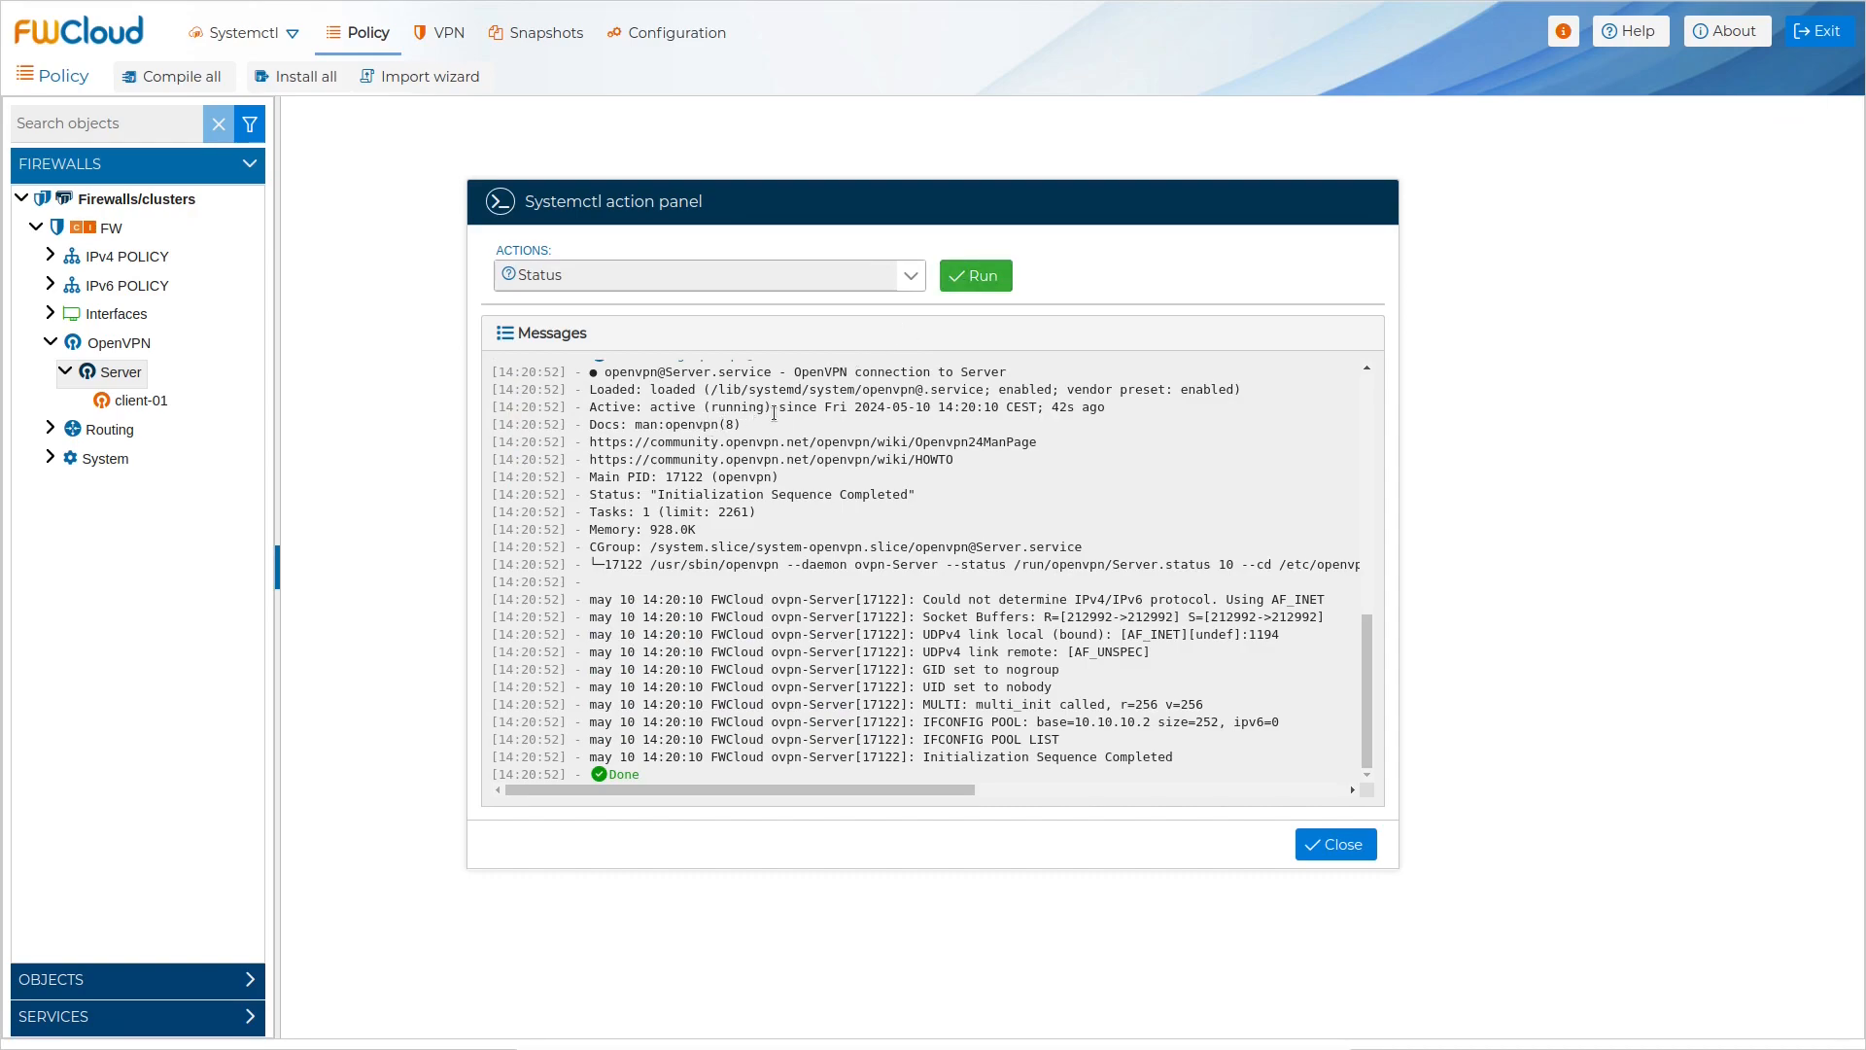
pyautogui.click(1321, 843)
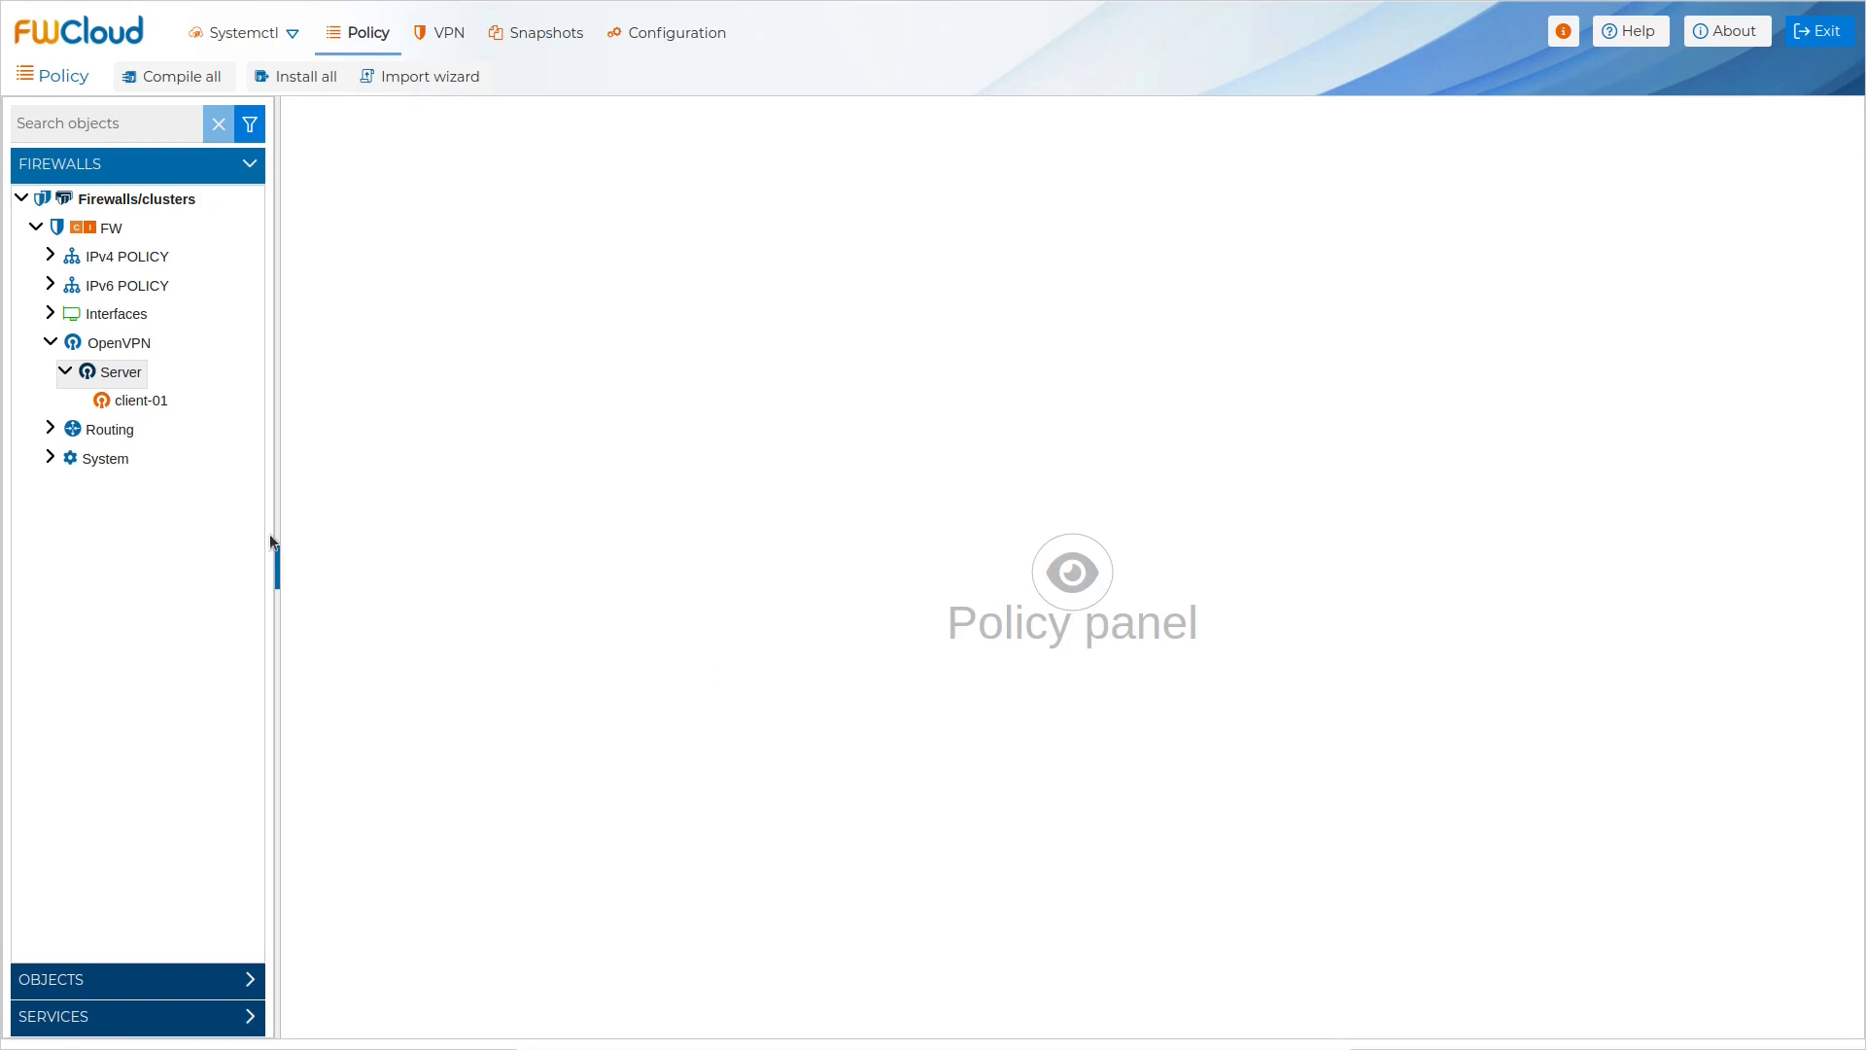
# Step: Try to delete the Server OpenVPN configuration while client-01 still exists under it
pyautogui.rightClick(130, 375)
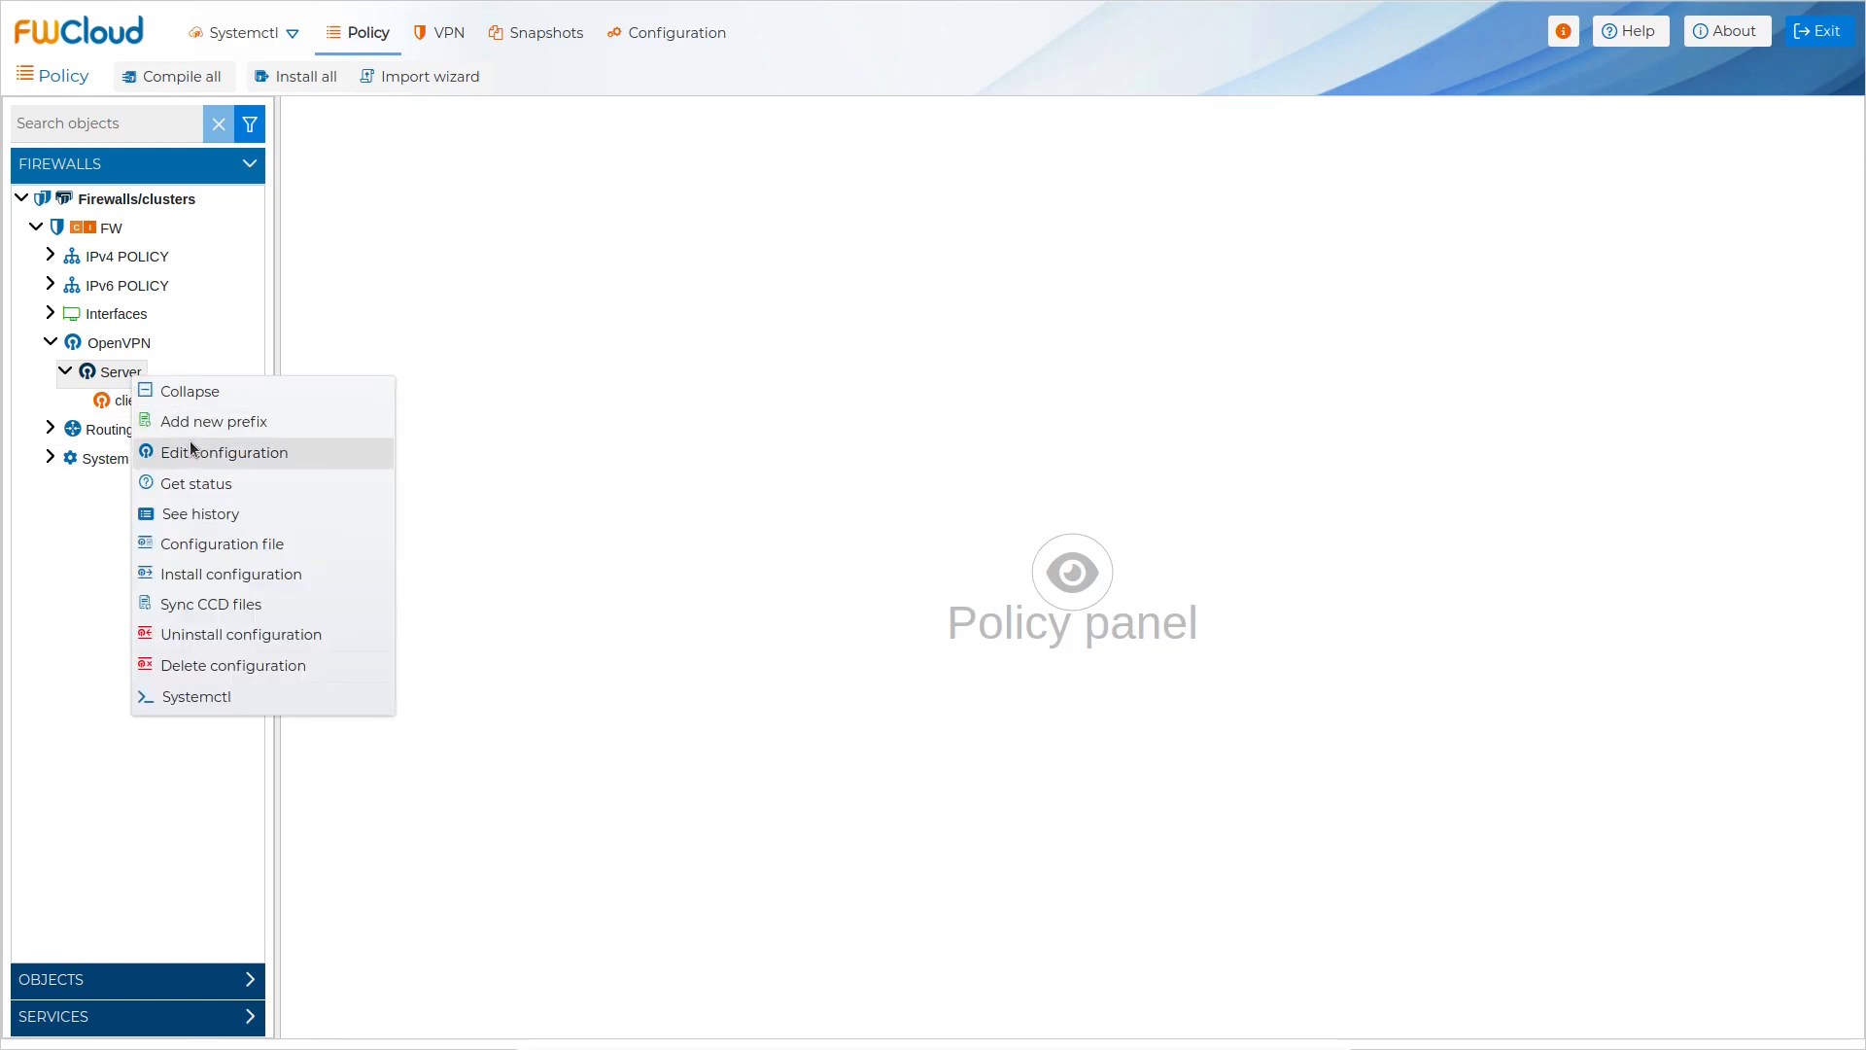
pyautogui.click(270, 665)
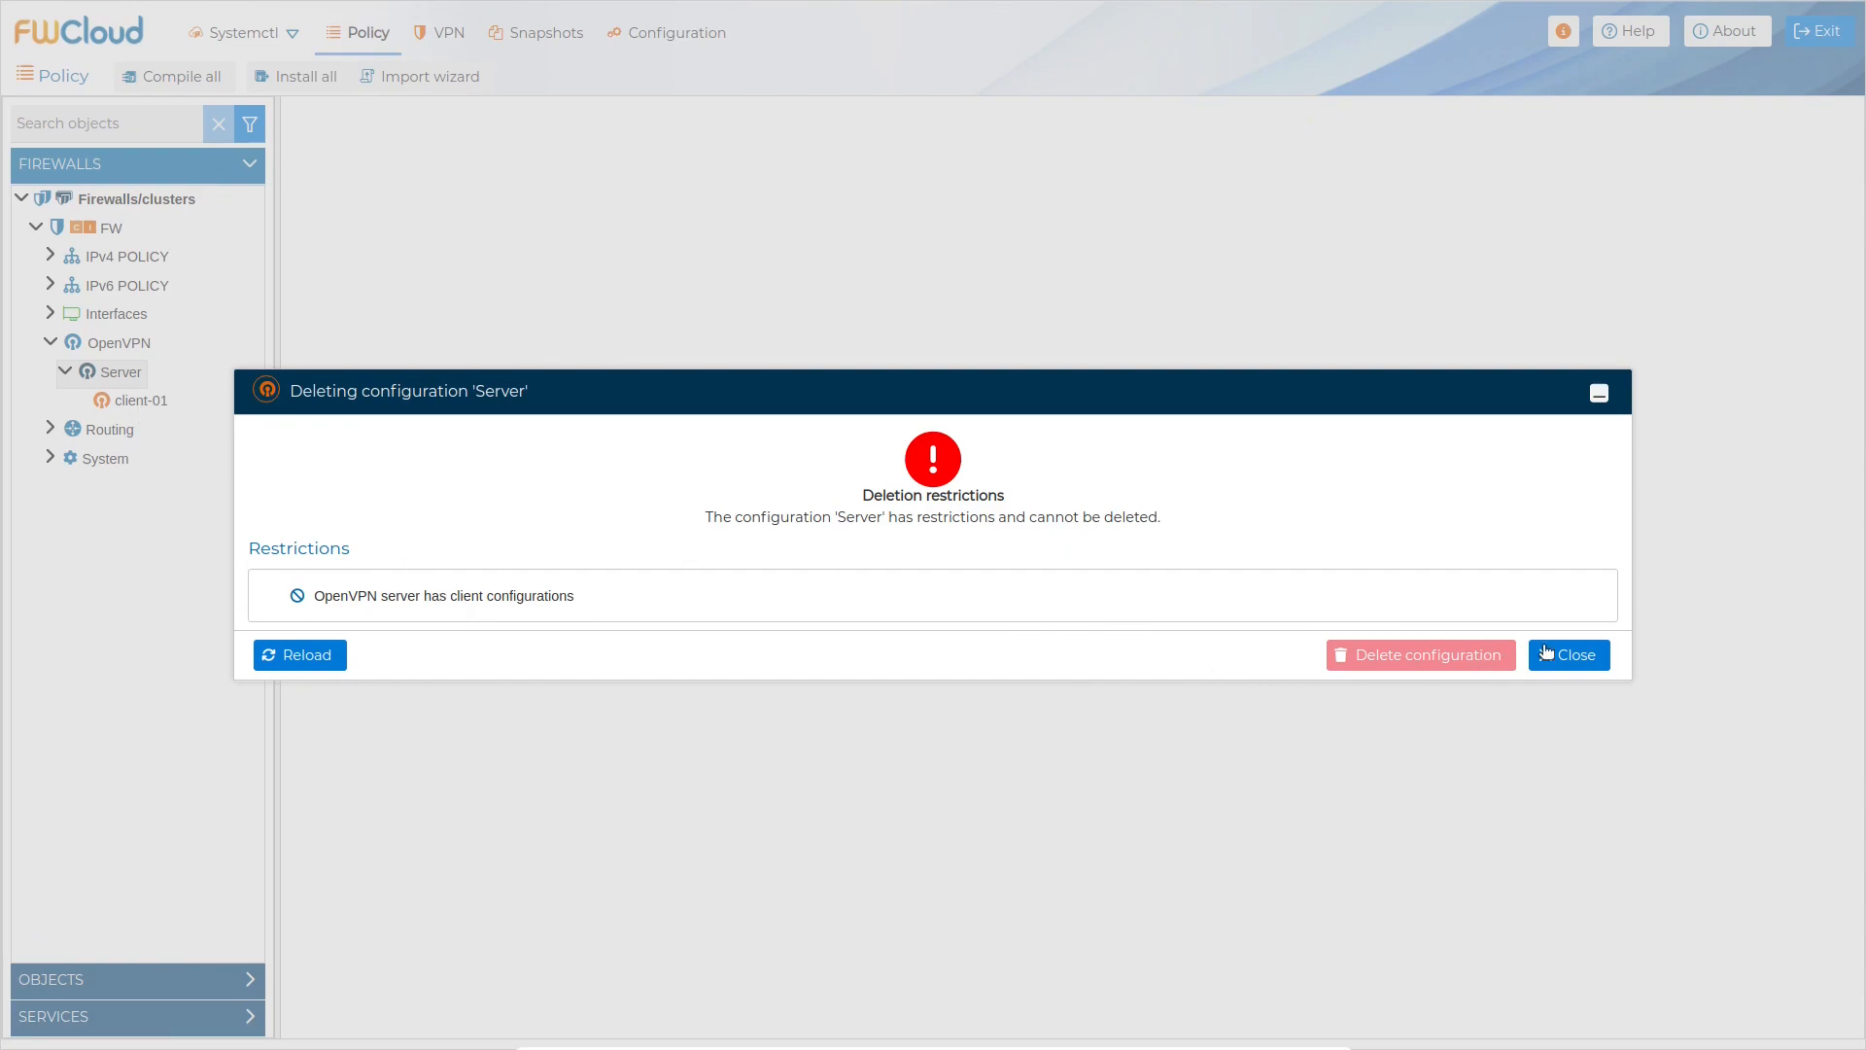
pyautogui.click(1581, 658)
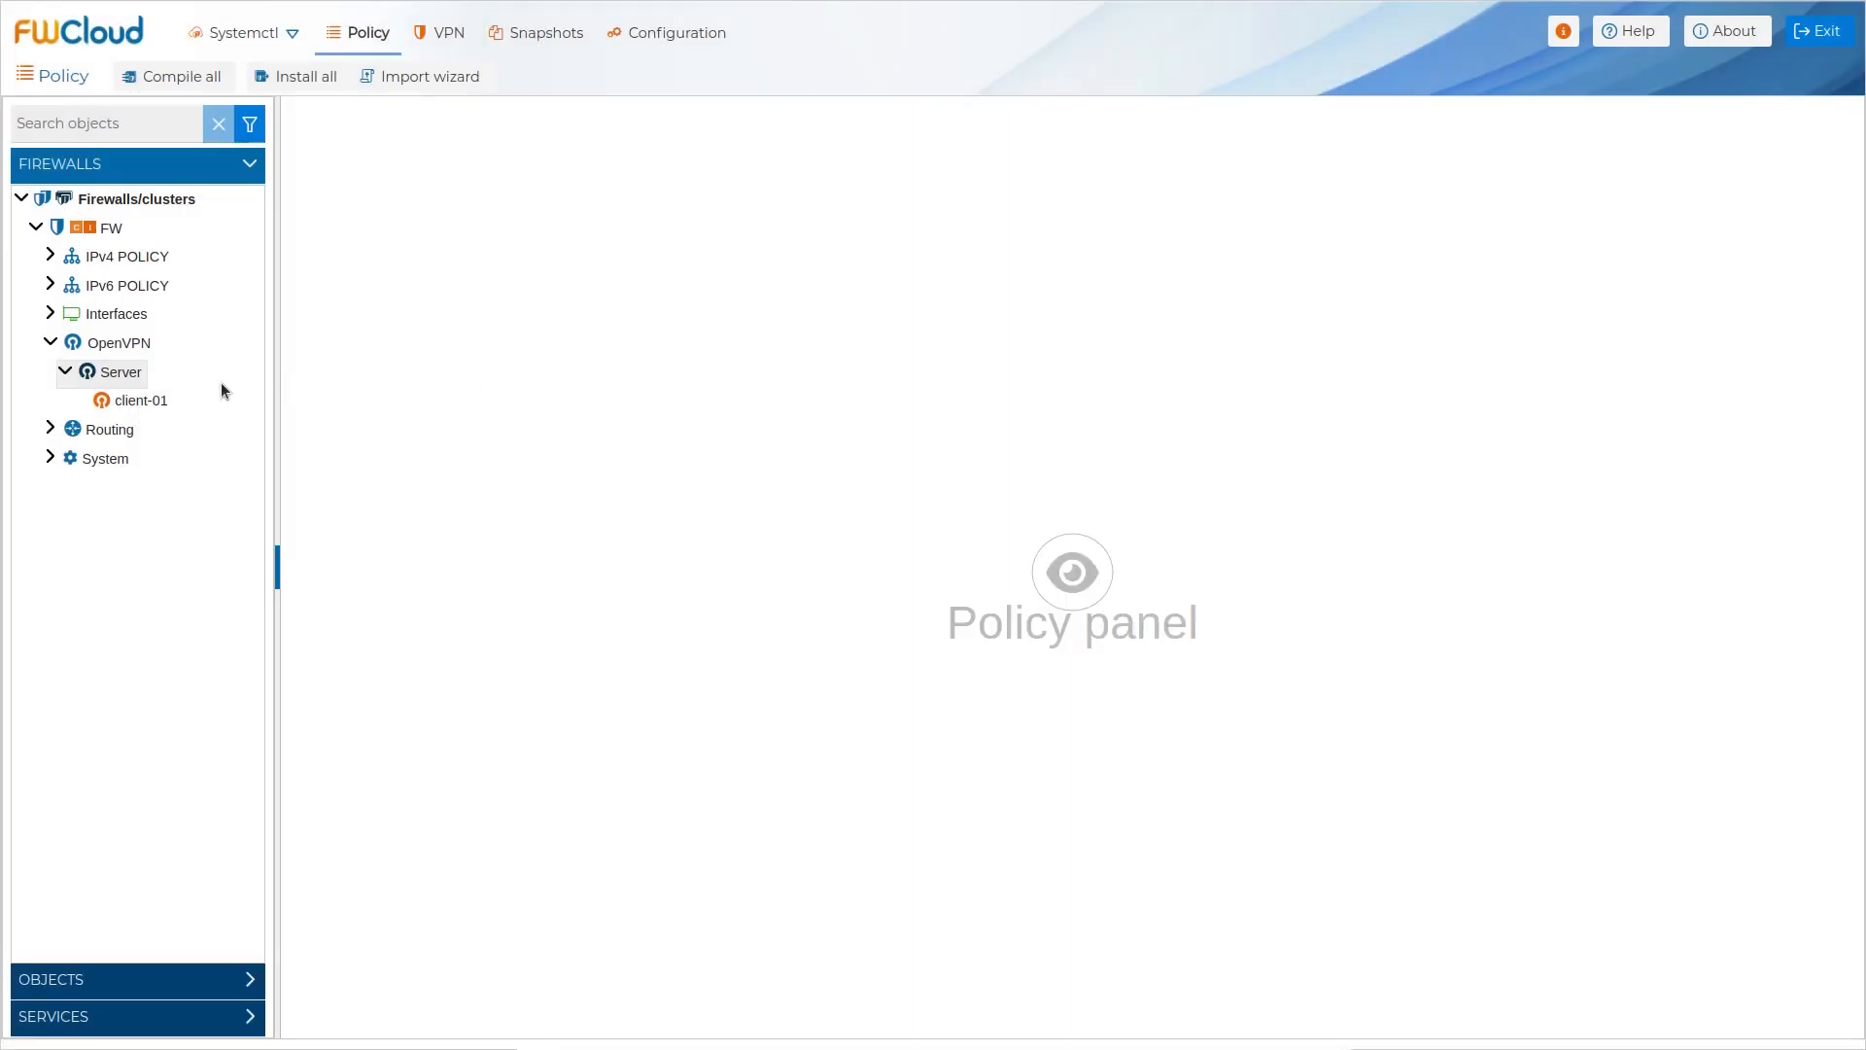
# Step: Delete the client-01 OpenVPN configuration with the option to uninstall the configuration first
pyautogui.click(141, 403)
pyautogui.rightClick(142, 406)
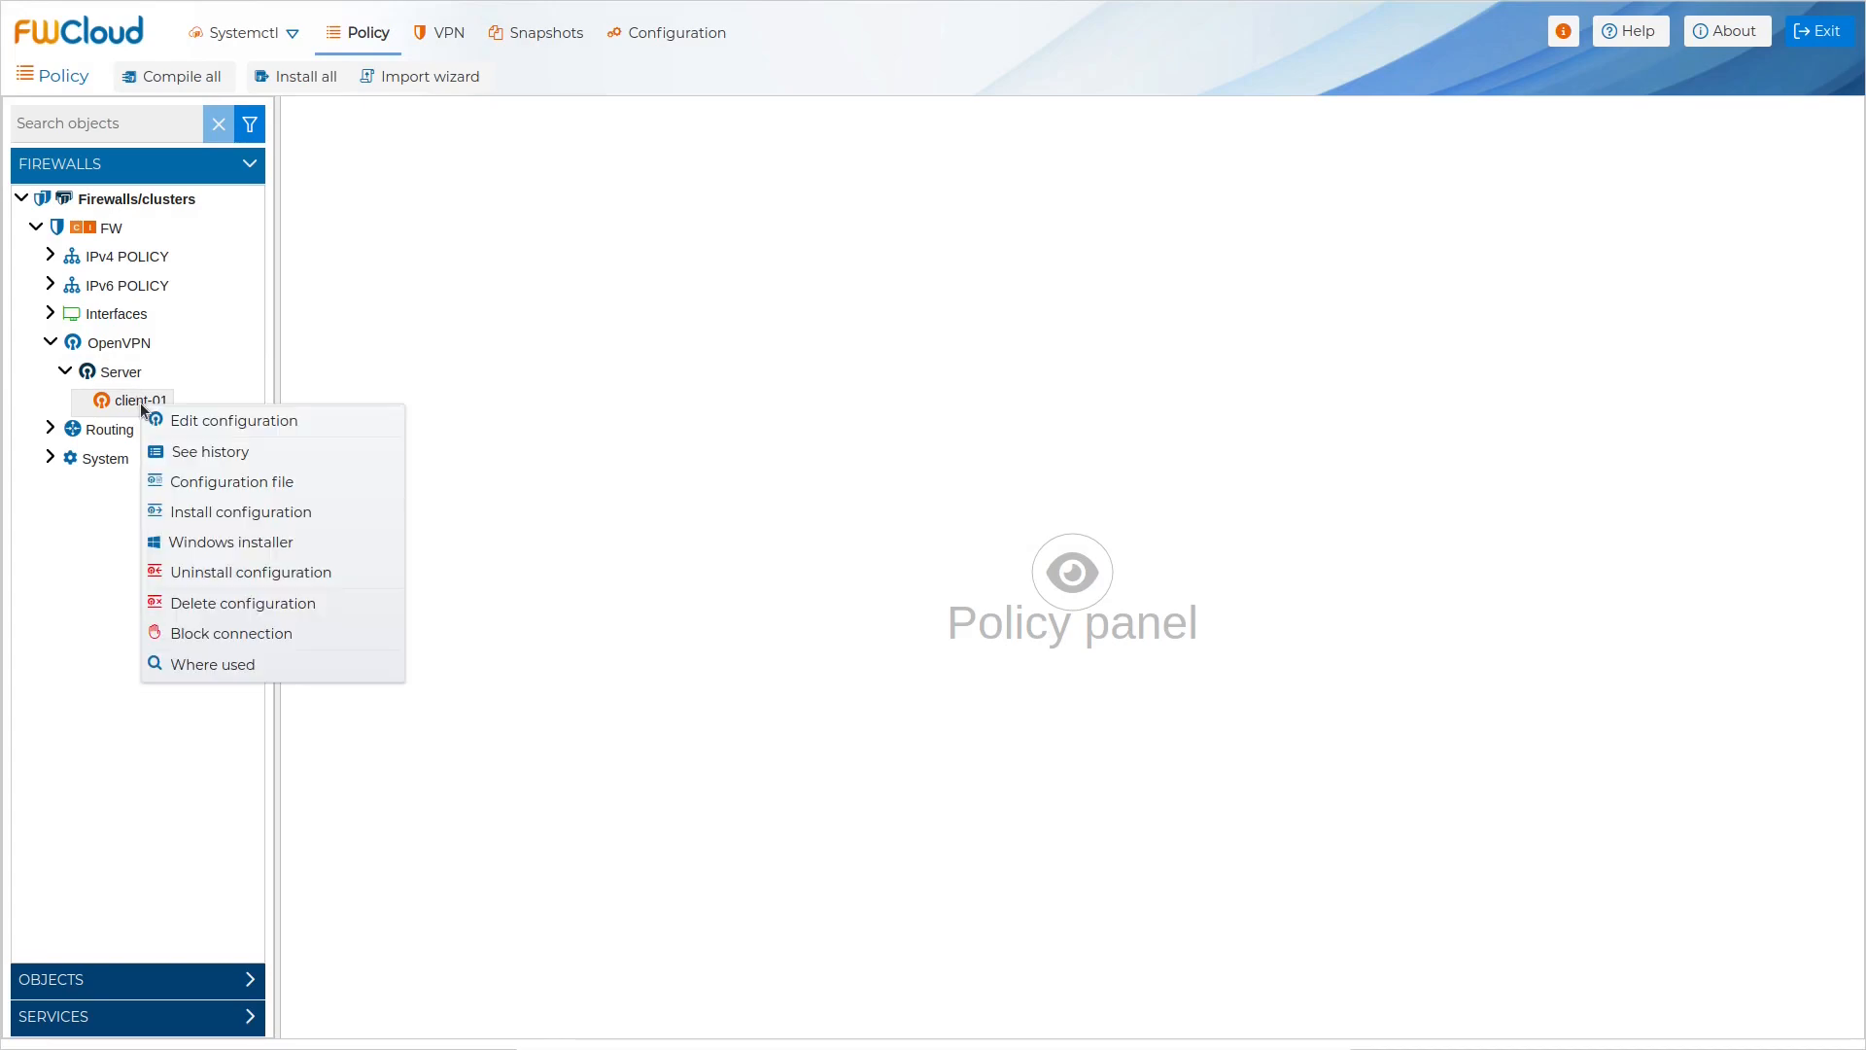
pyautogui.click(243, 603)
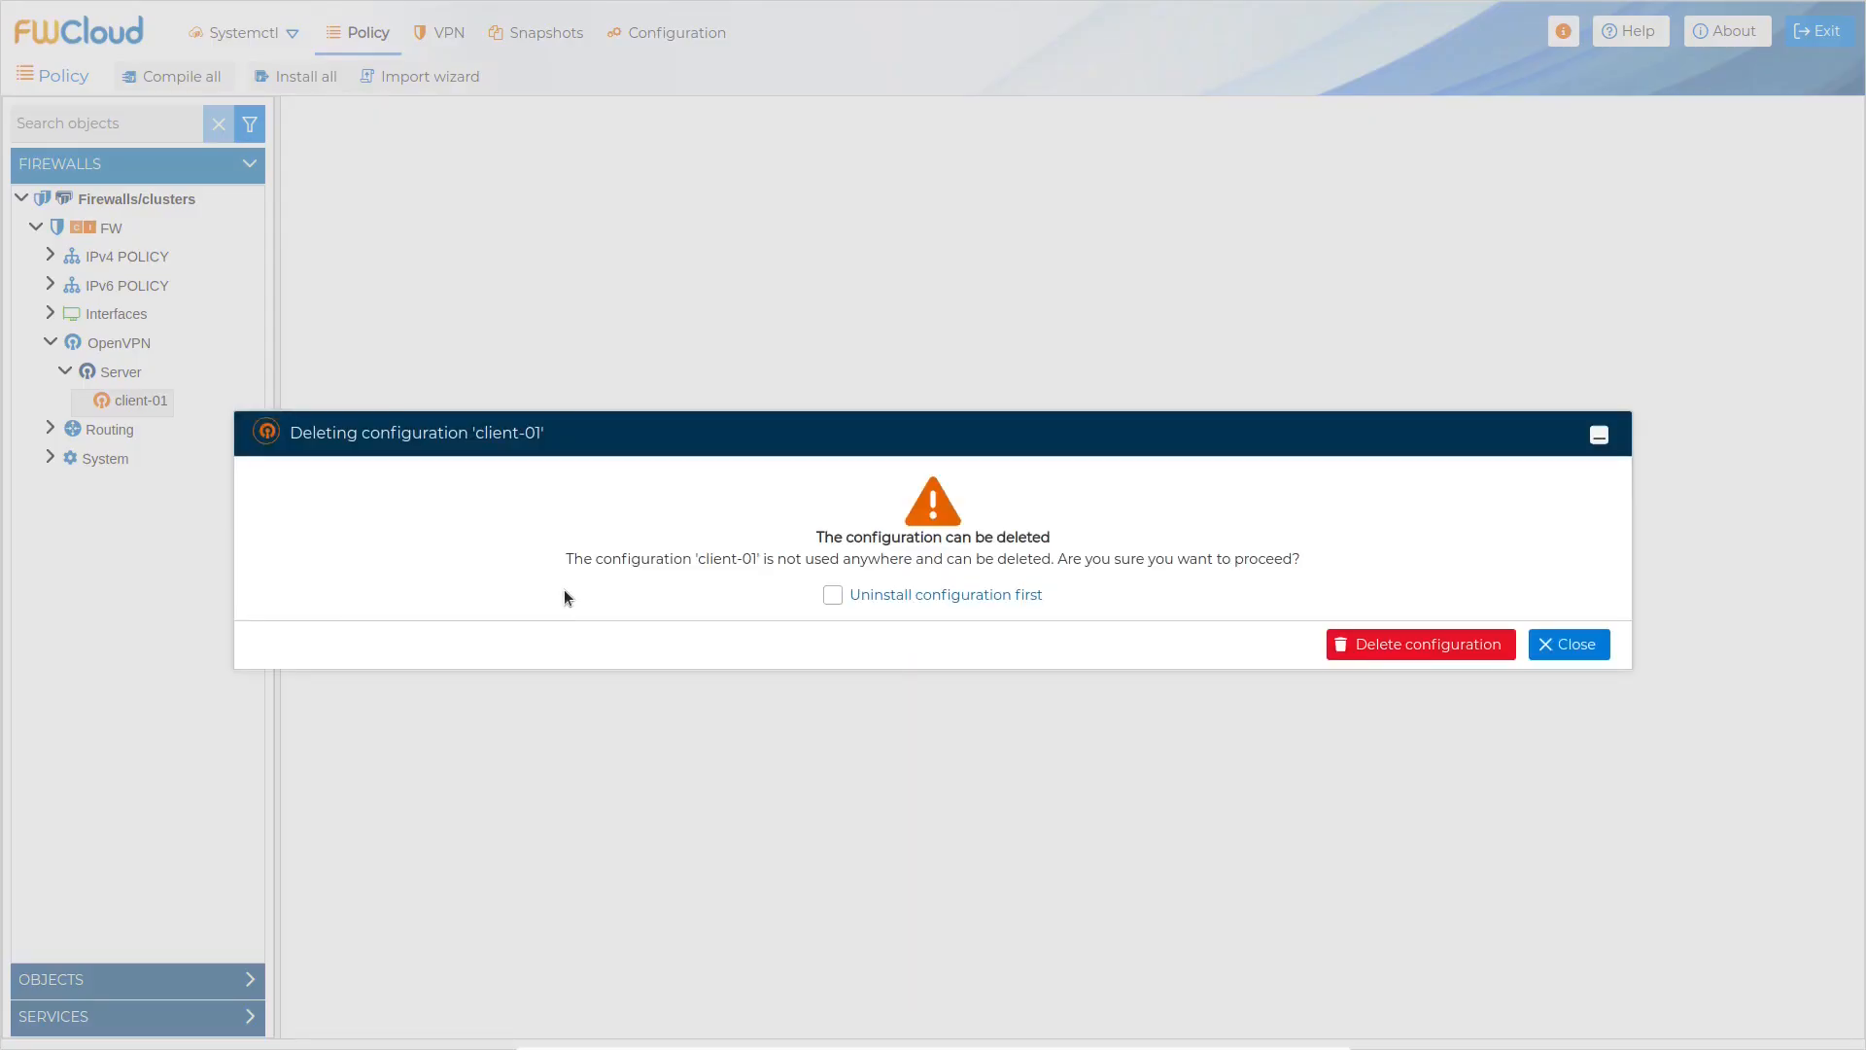
pyautogui.click(832, 595)
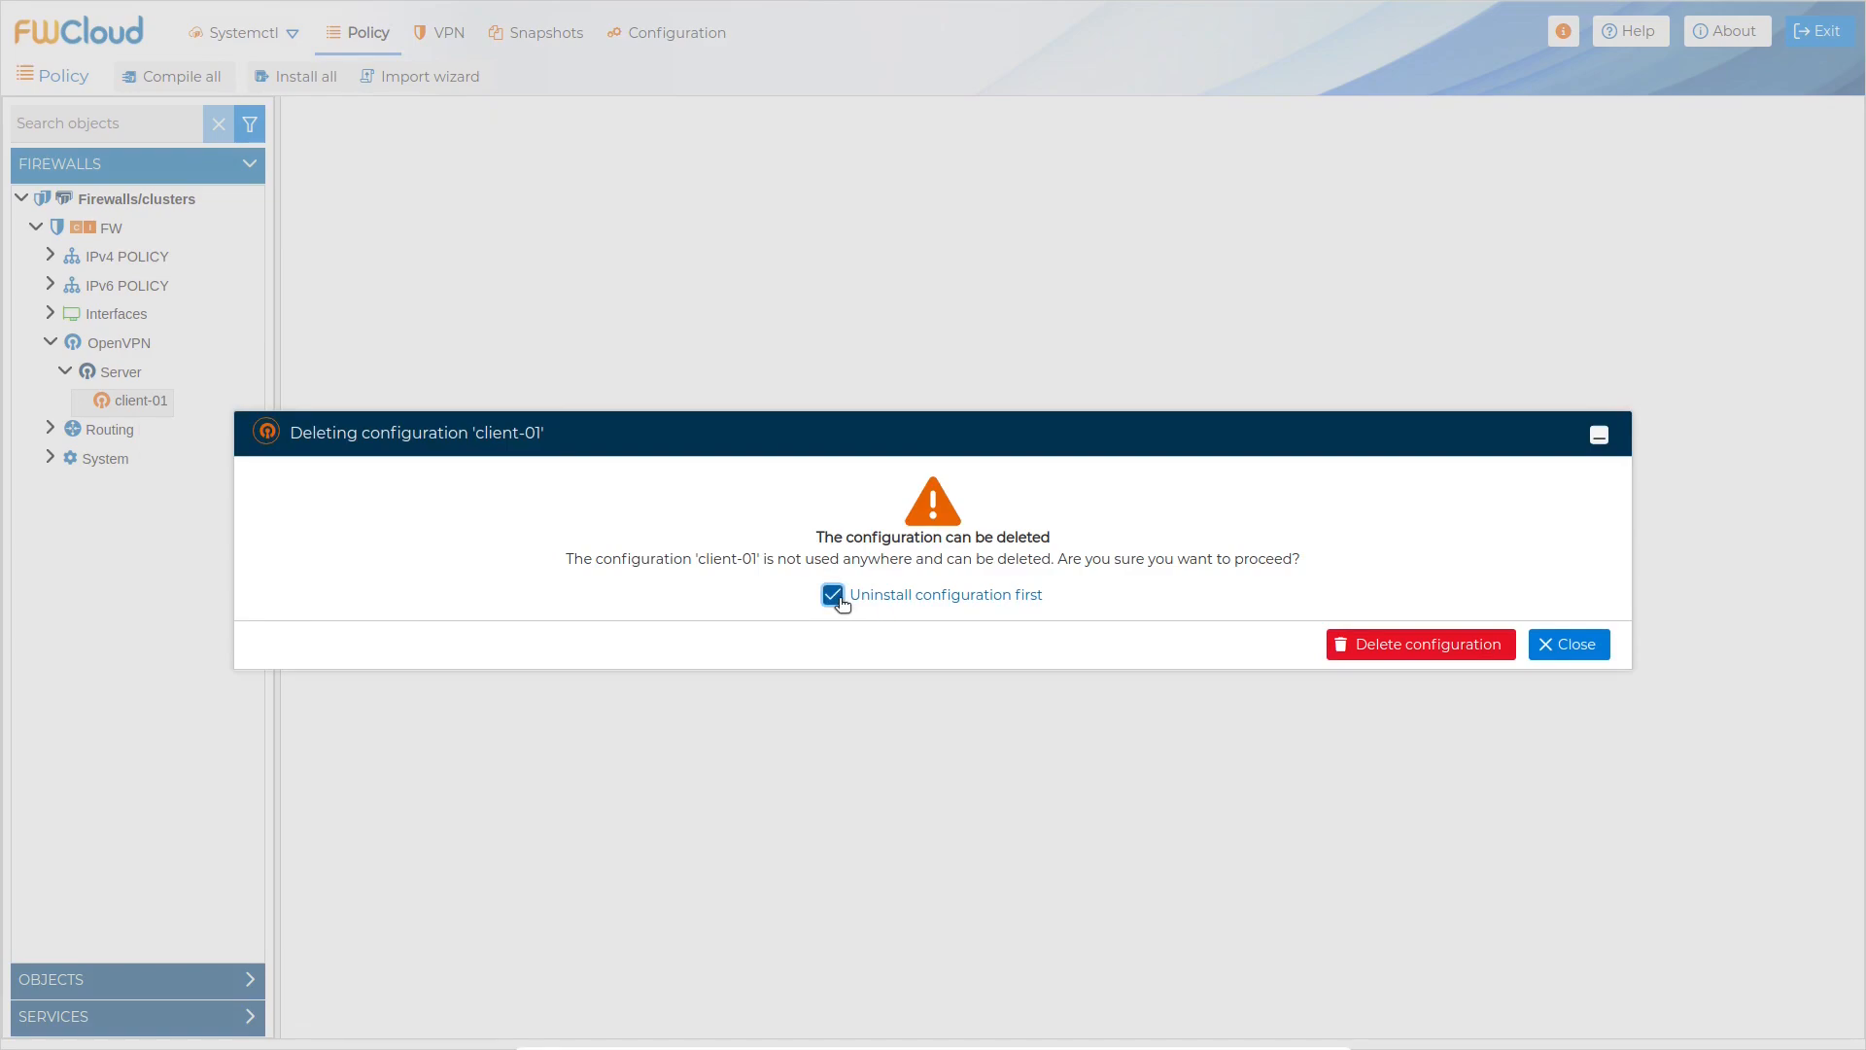
pyautogui.click(1427, 649)
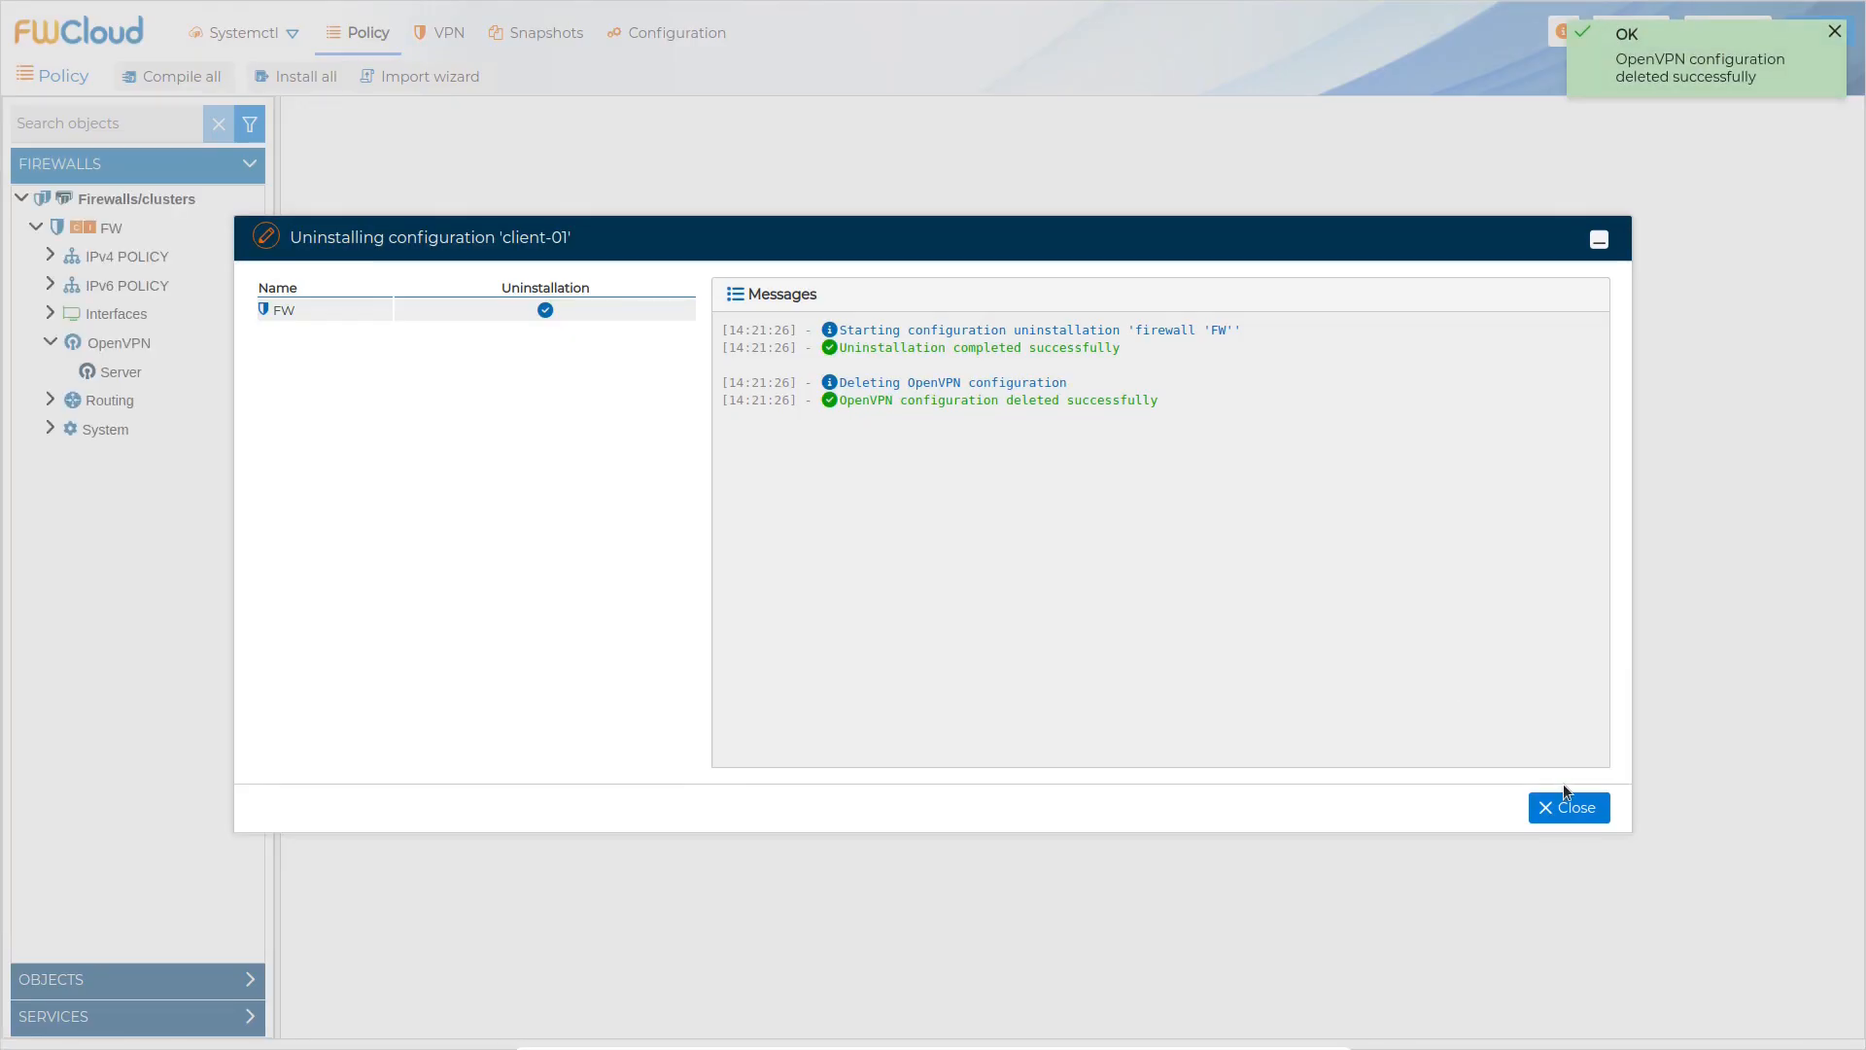
pyautogui.click(1570, 811)
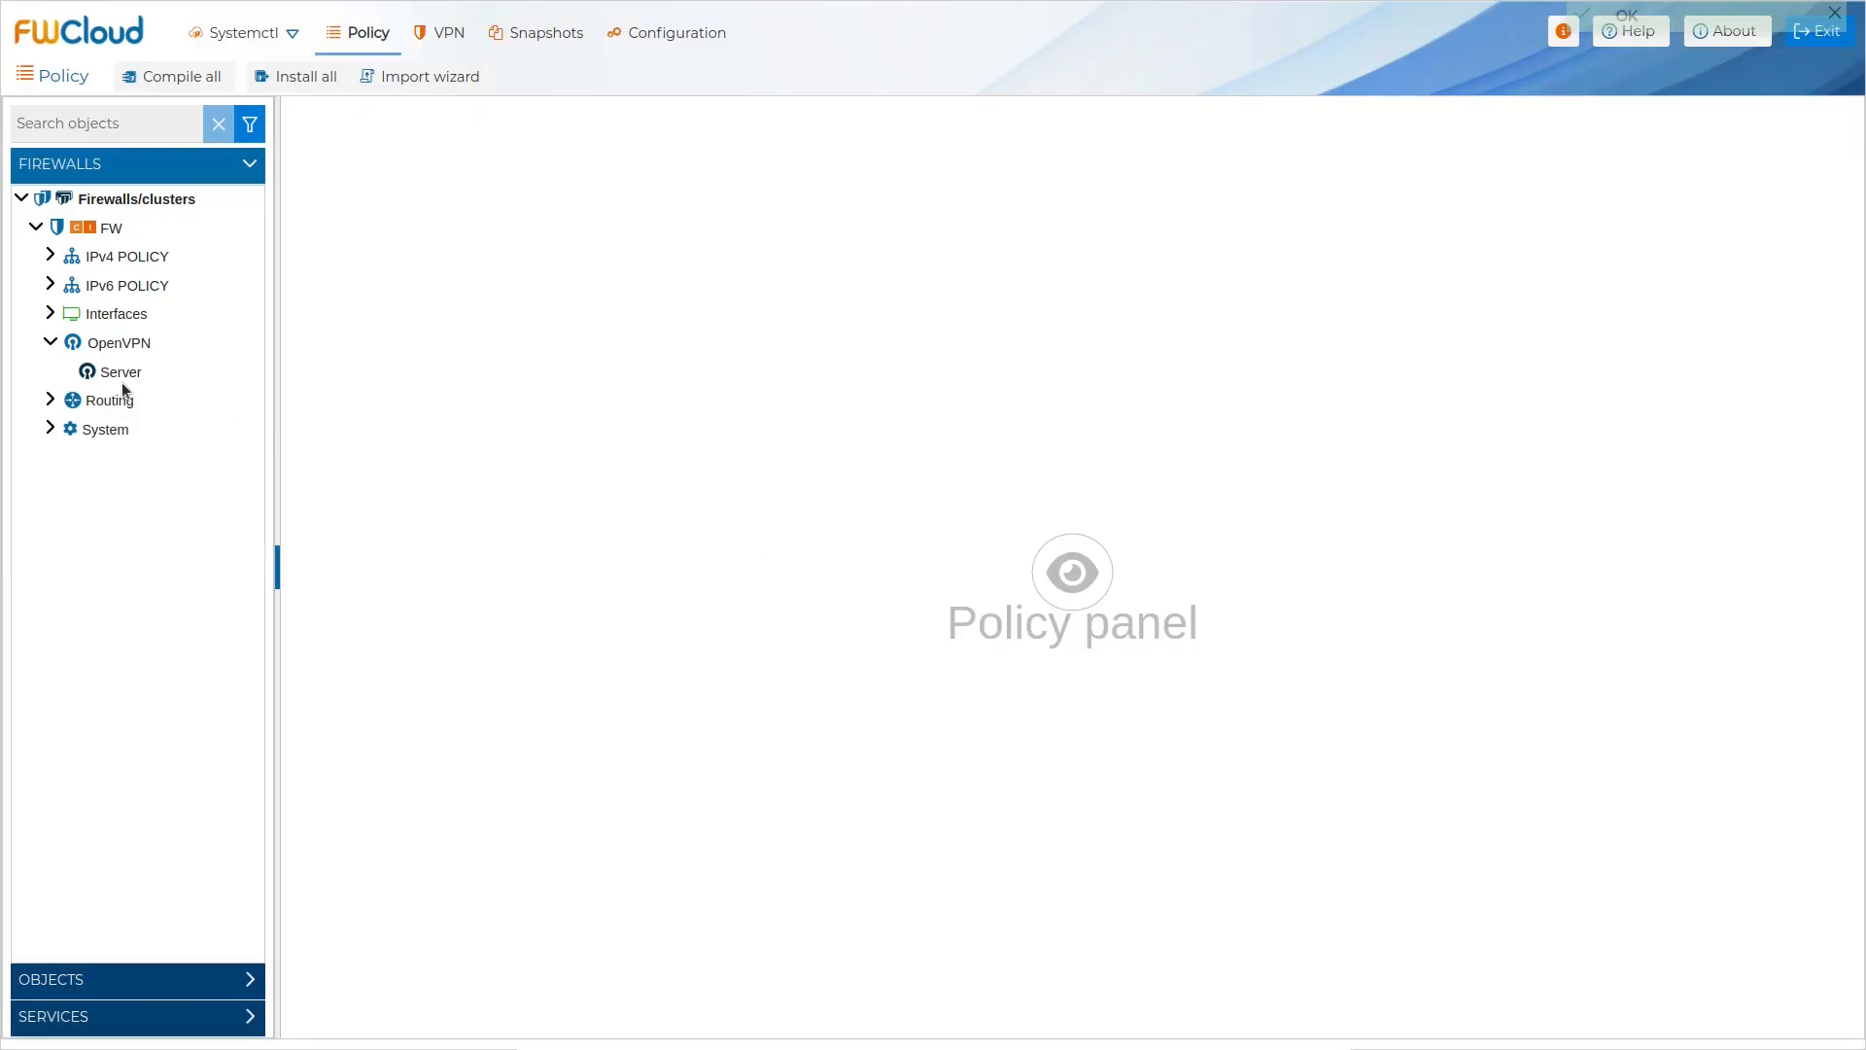
# Step: Delete the Server OpenVPN configuration from firewall FW, uninstalling the configuration first
pyautogui.rightClick(120, 370)
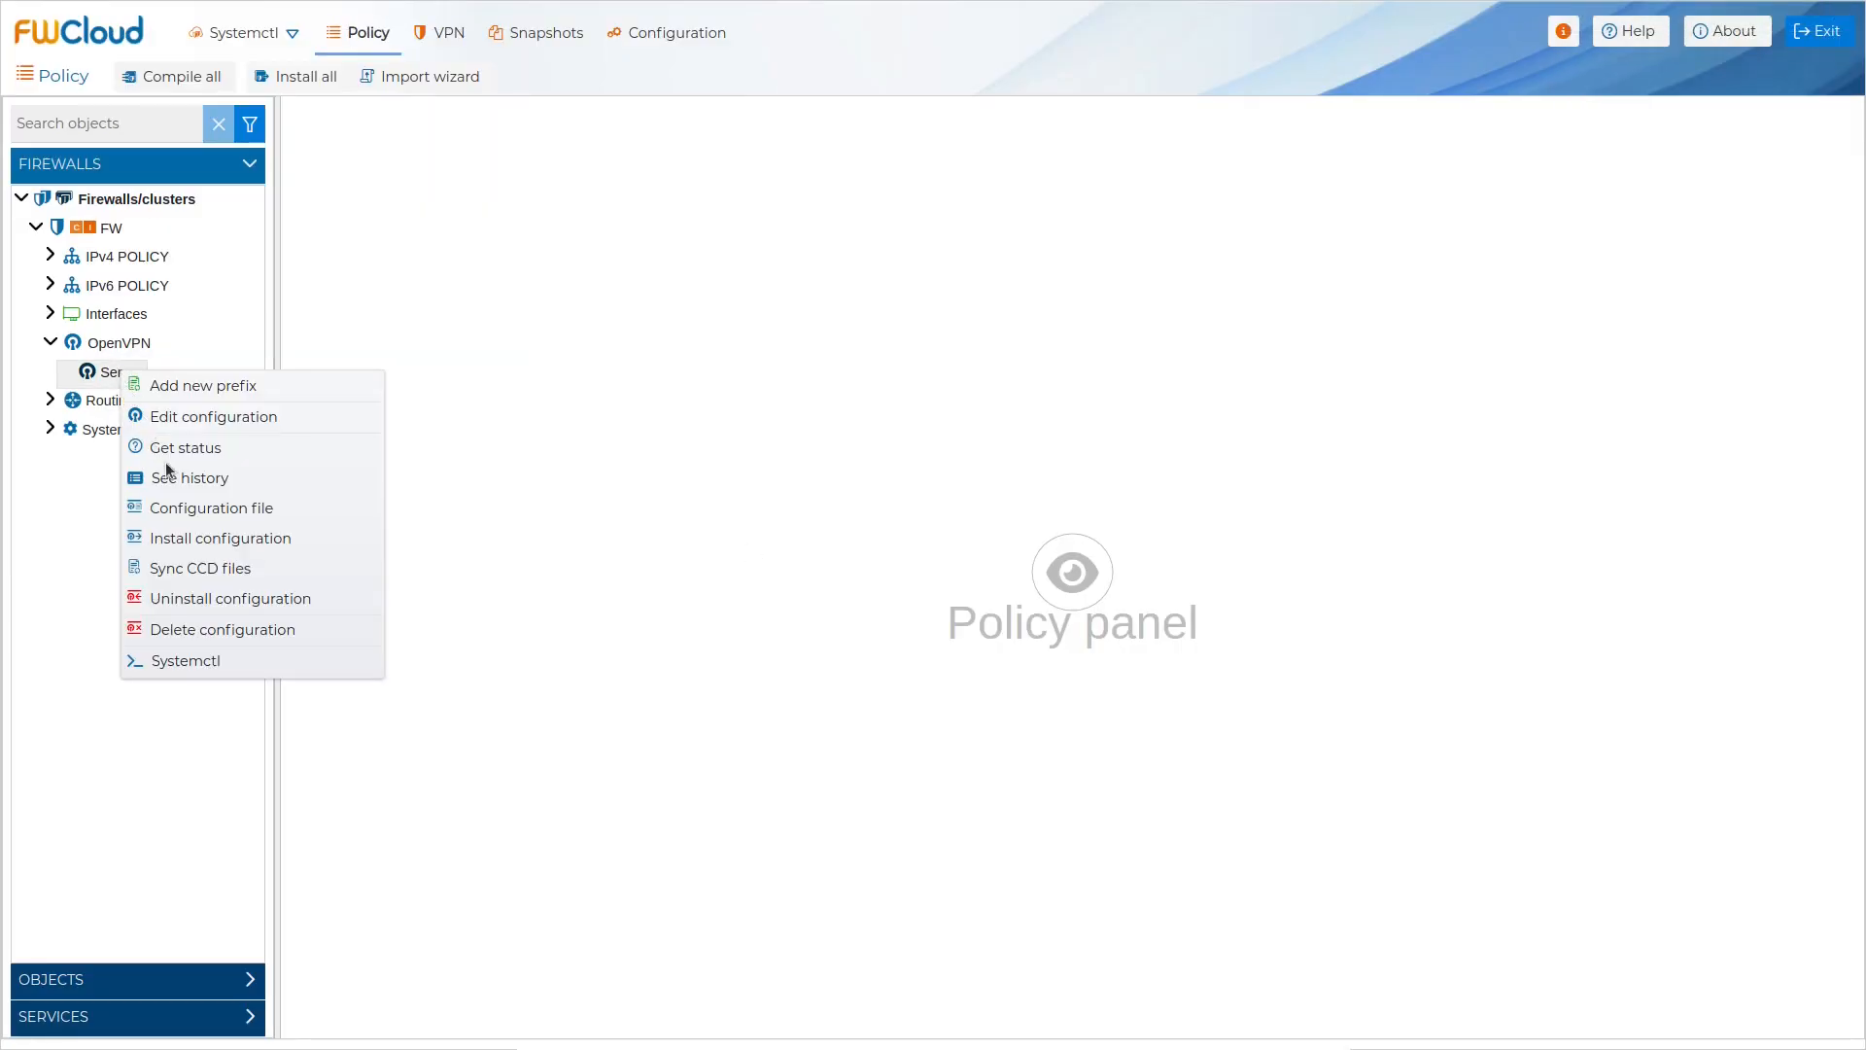
pyautogui.click(255, 632)
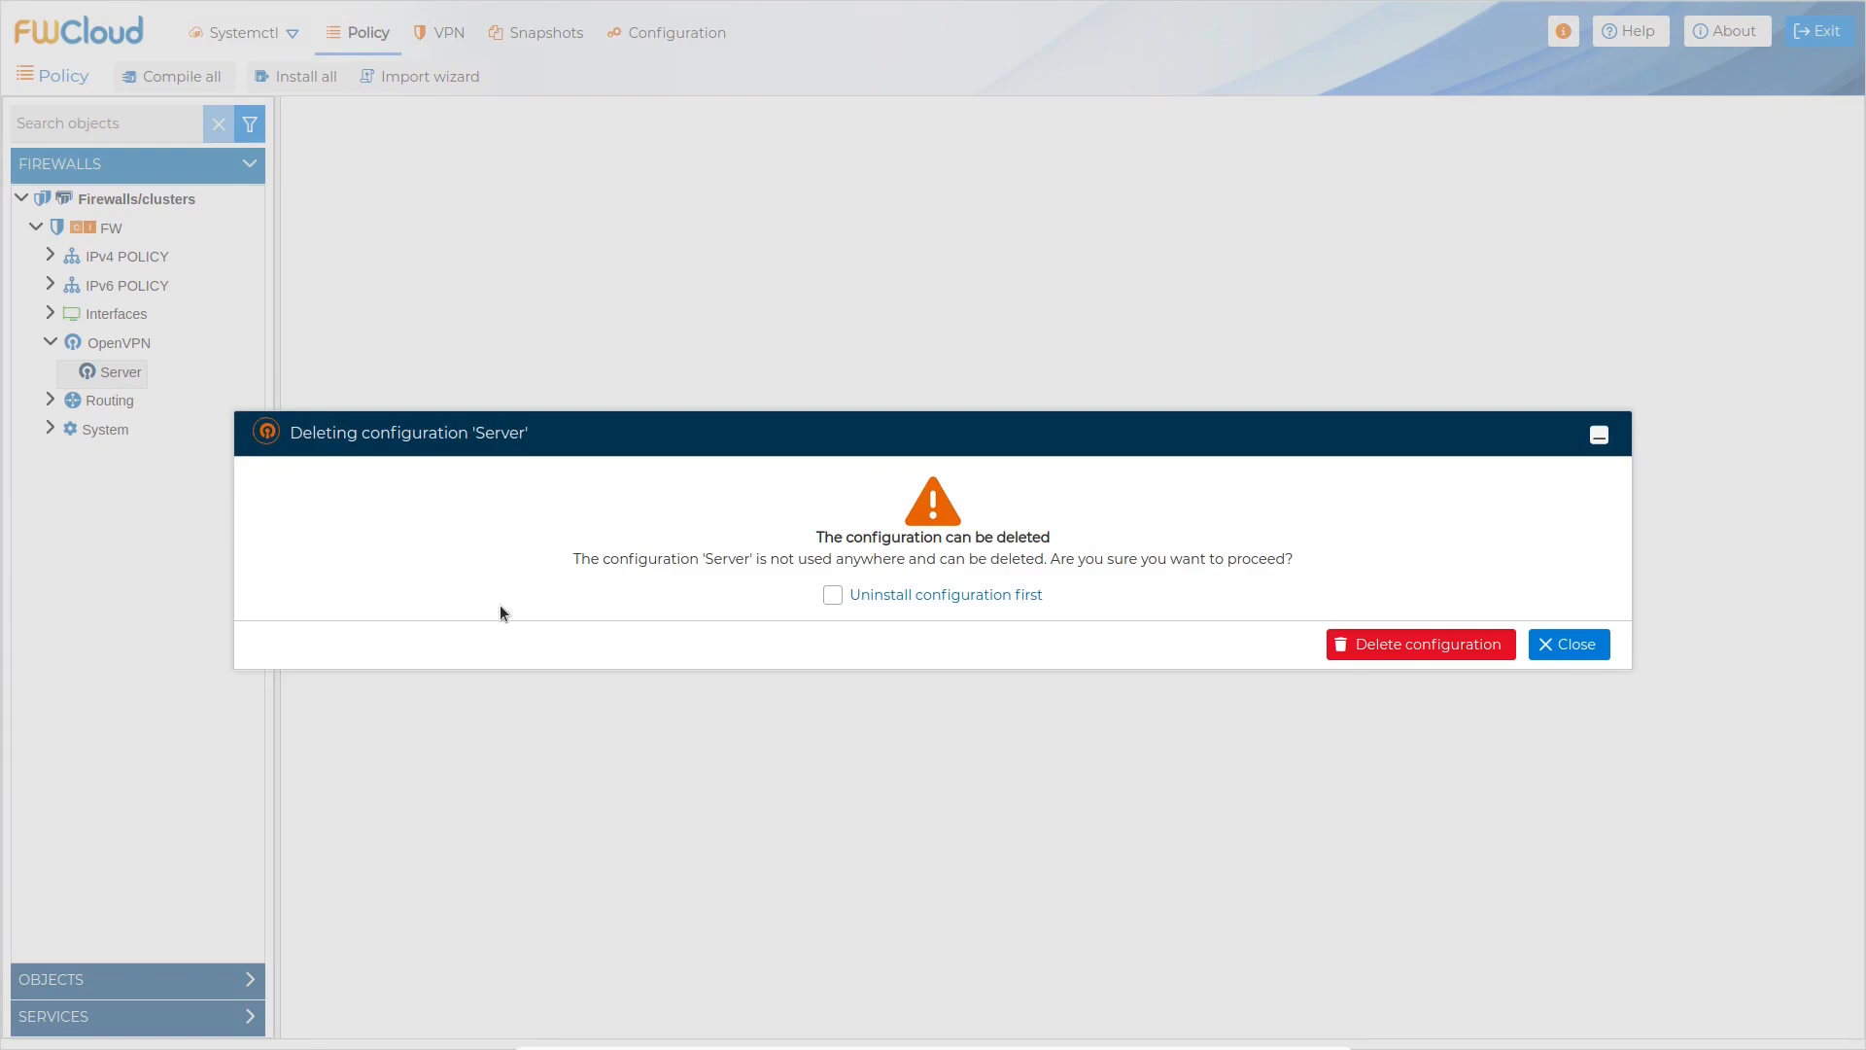
pyautogui.click(832, 598)
pyautogui.click(1397, 645)
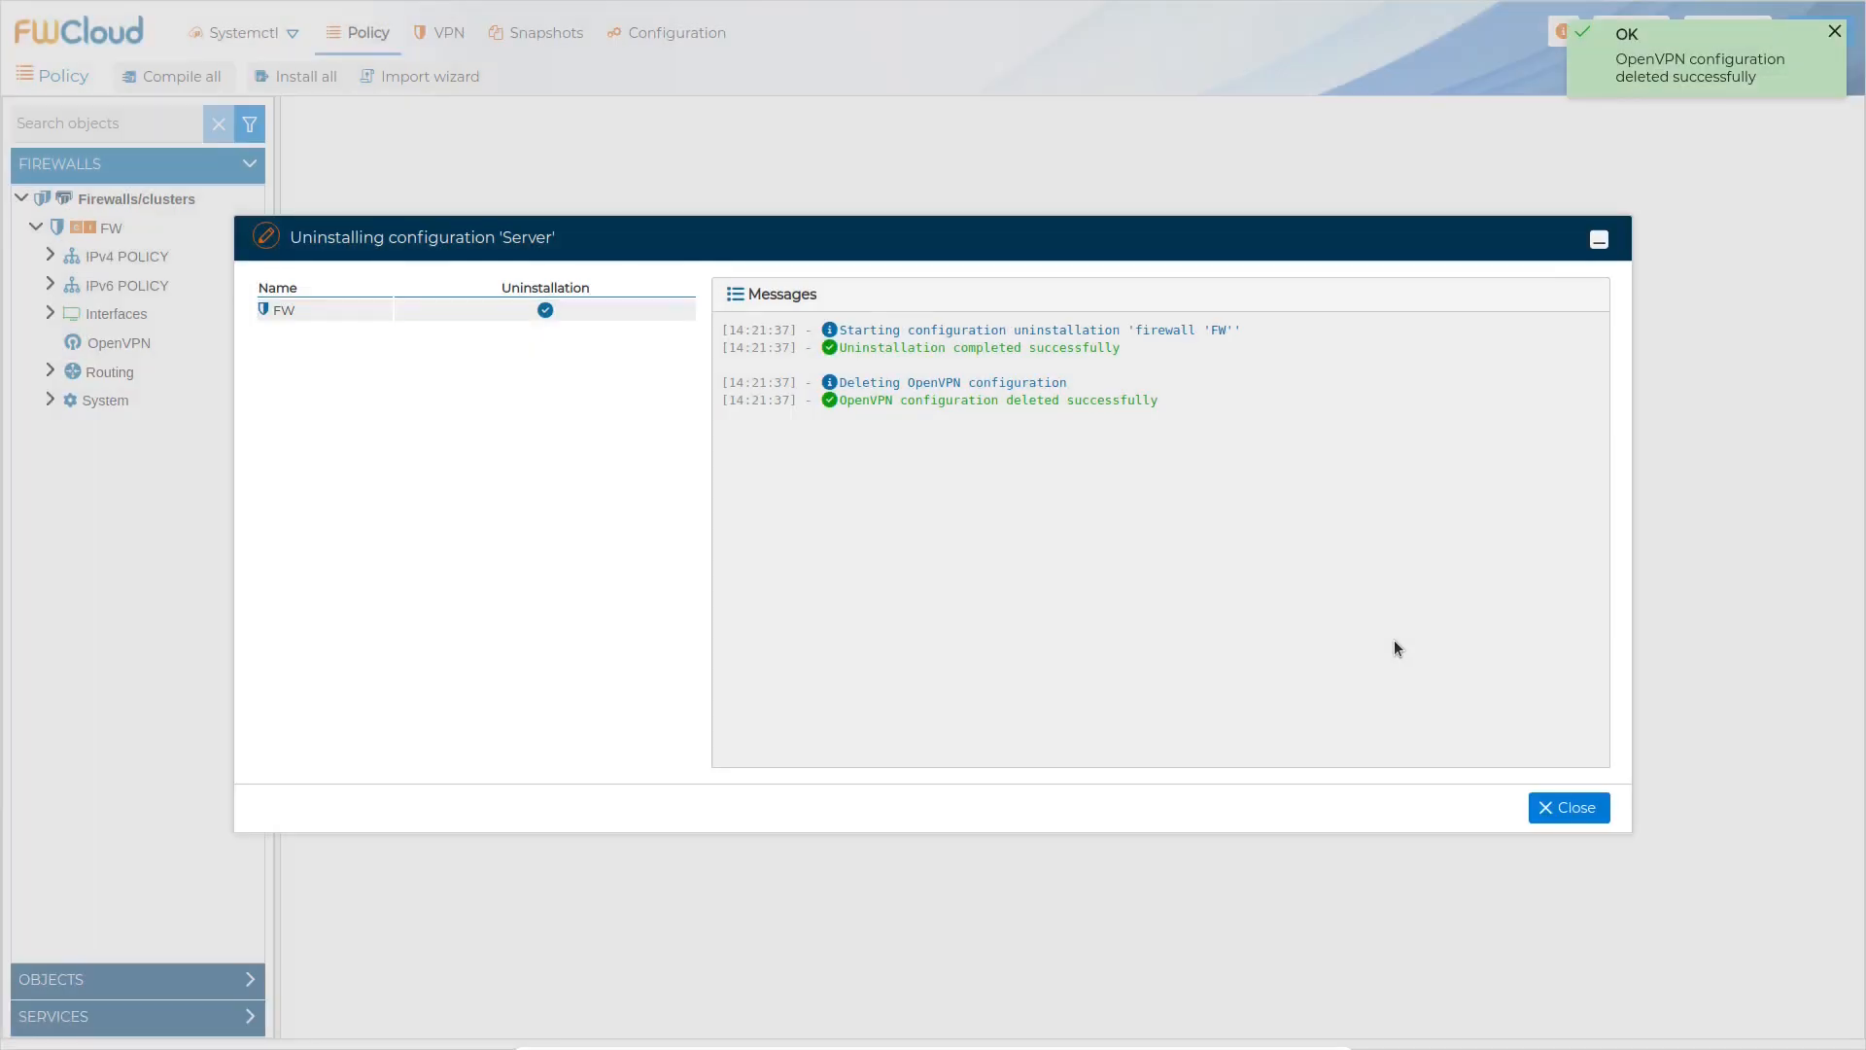
pyautogui.click(1553, 808)
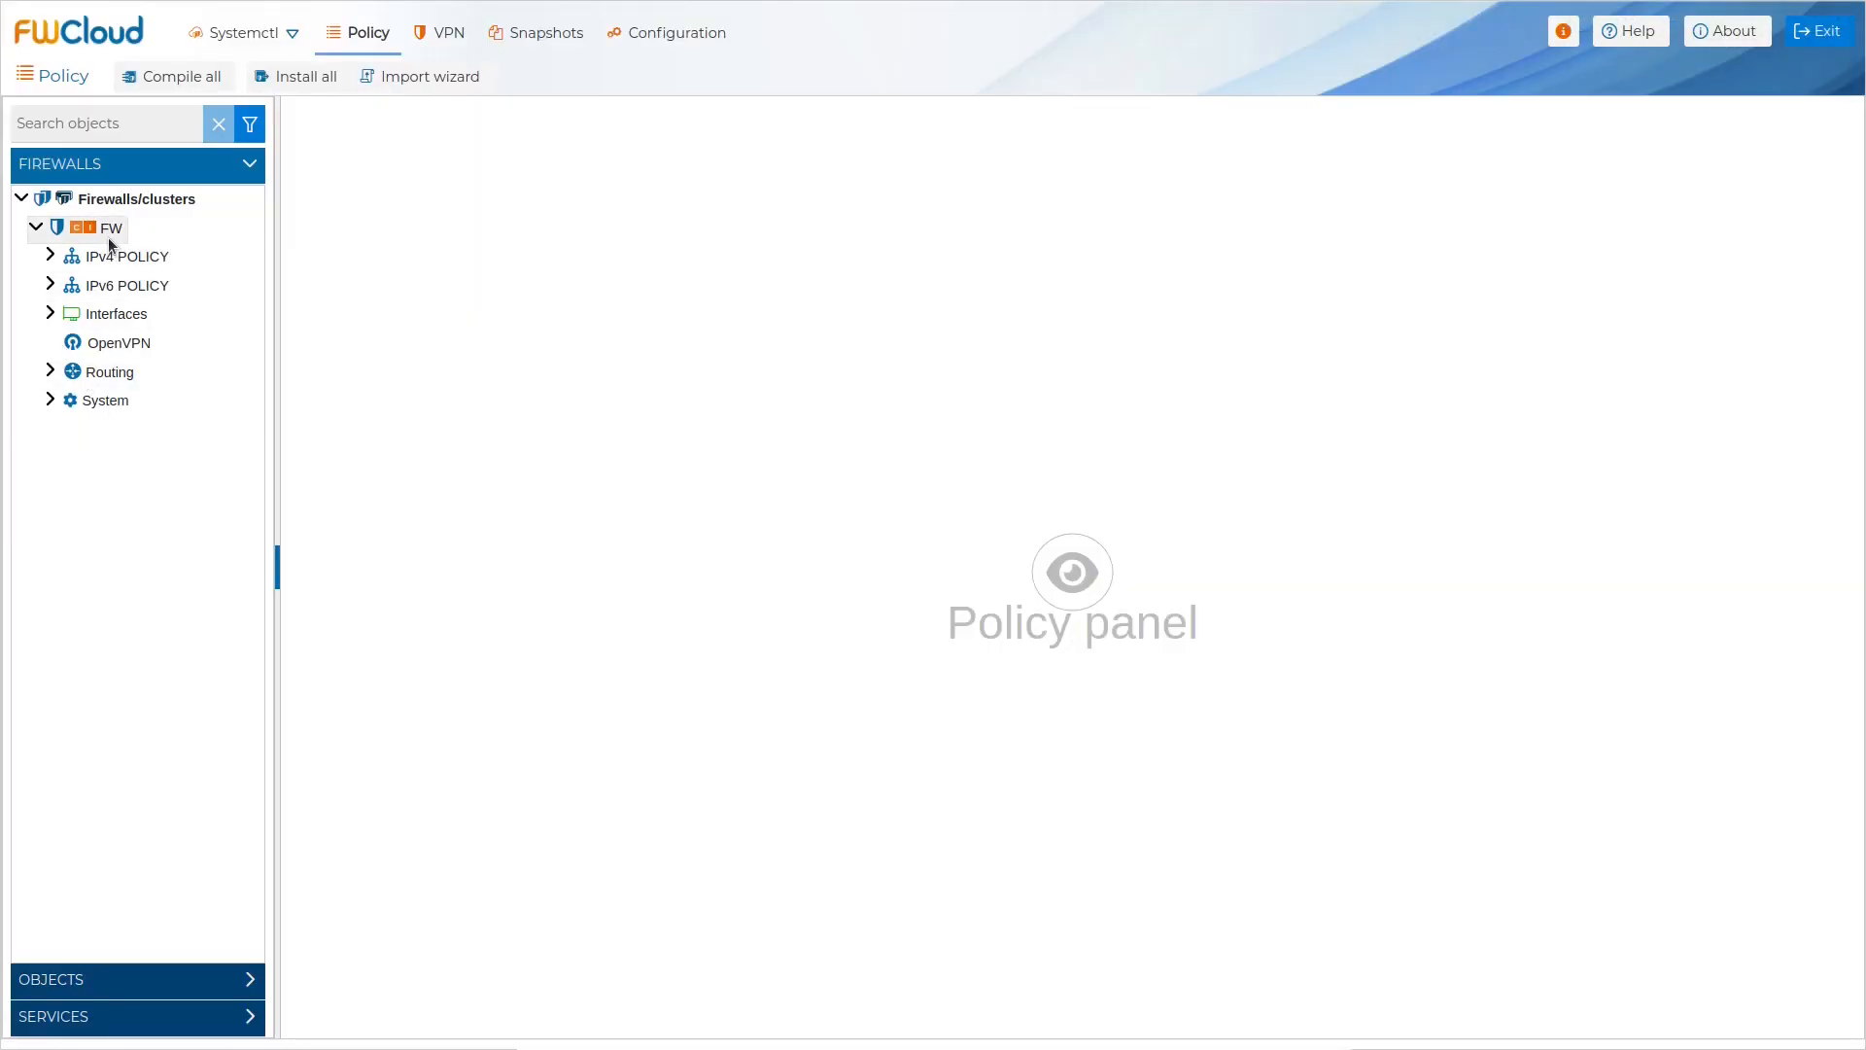
# Step: Disable the OpenVPN plugin in firewall FW's settings, confirm the removal, and close the firewall editor
pyautogui.doubleClick(107, 237)
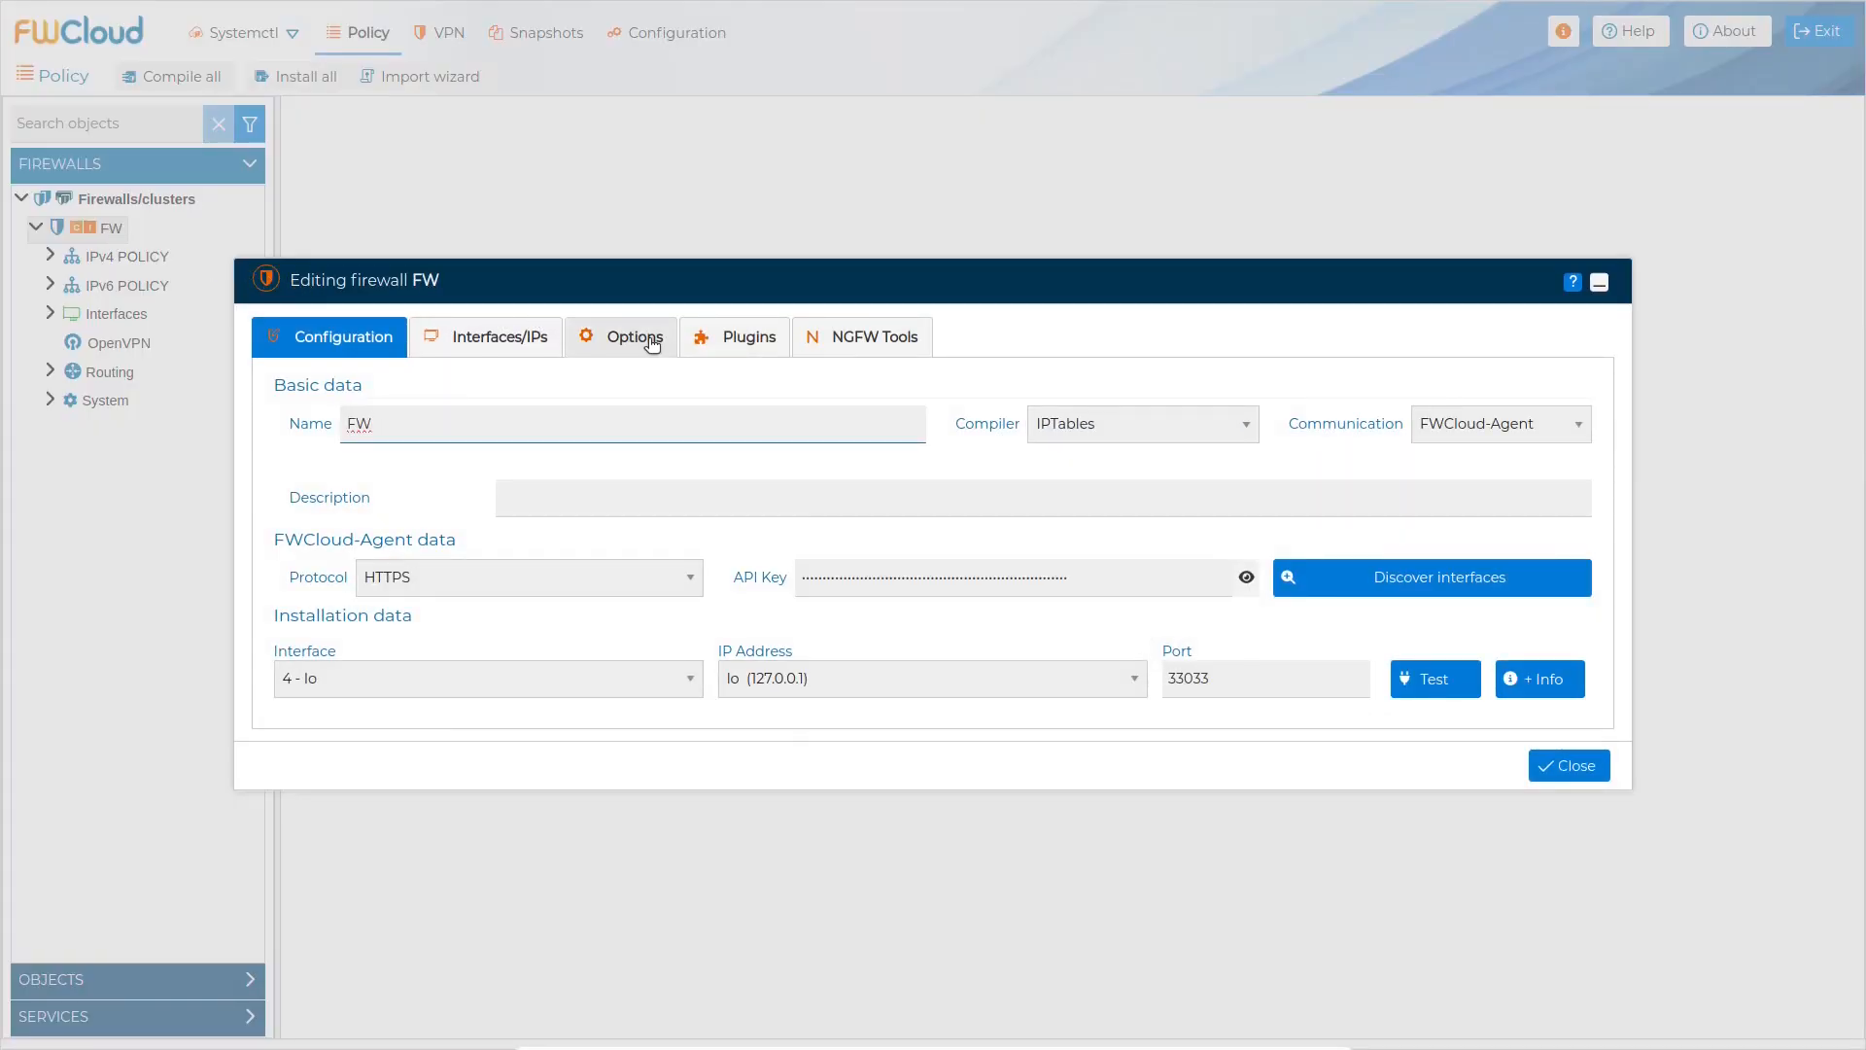
pyautogui.click(731, 341)
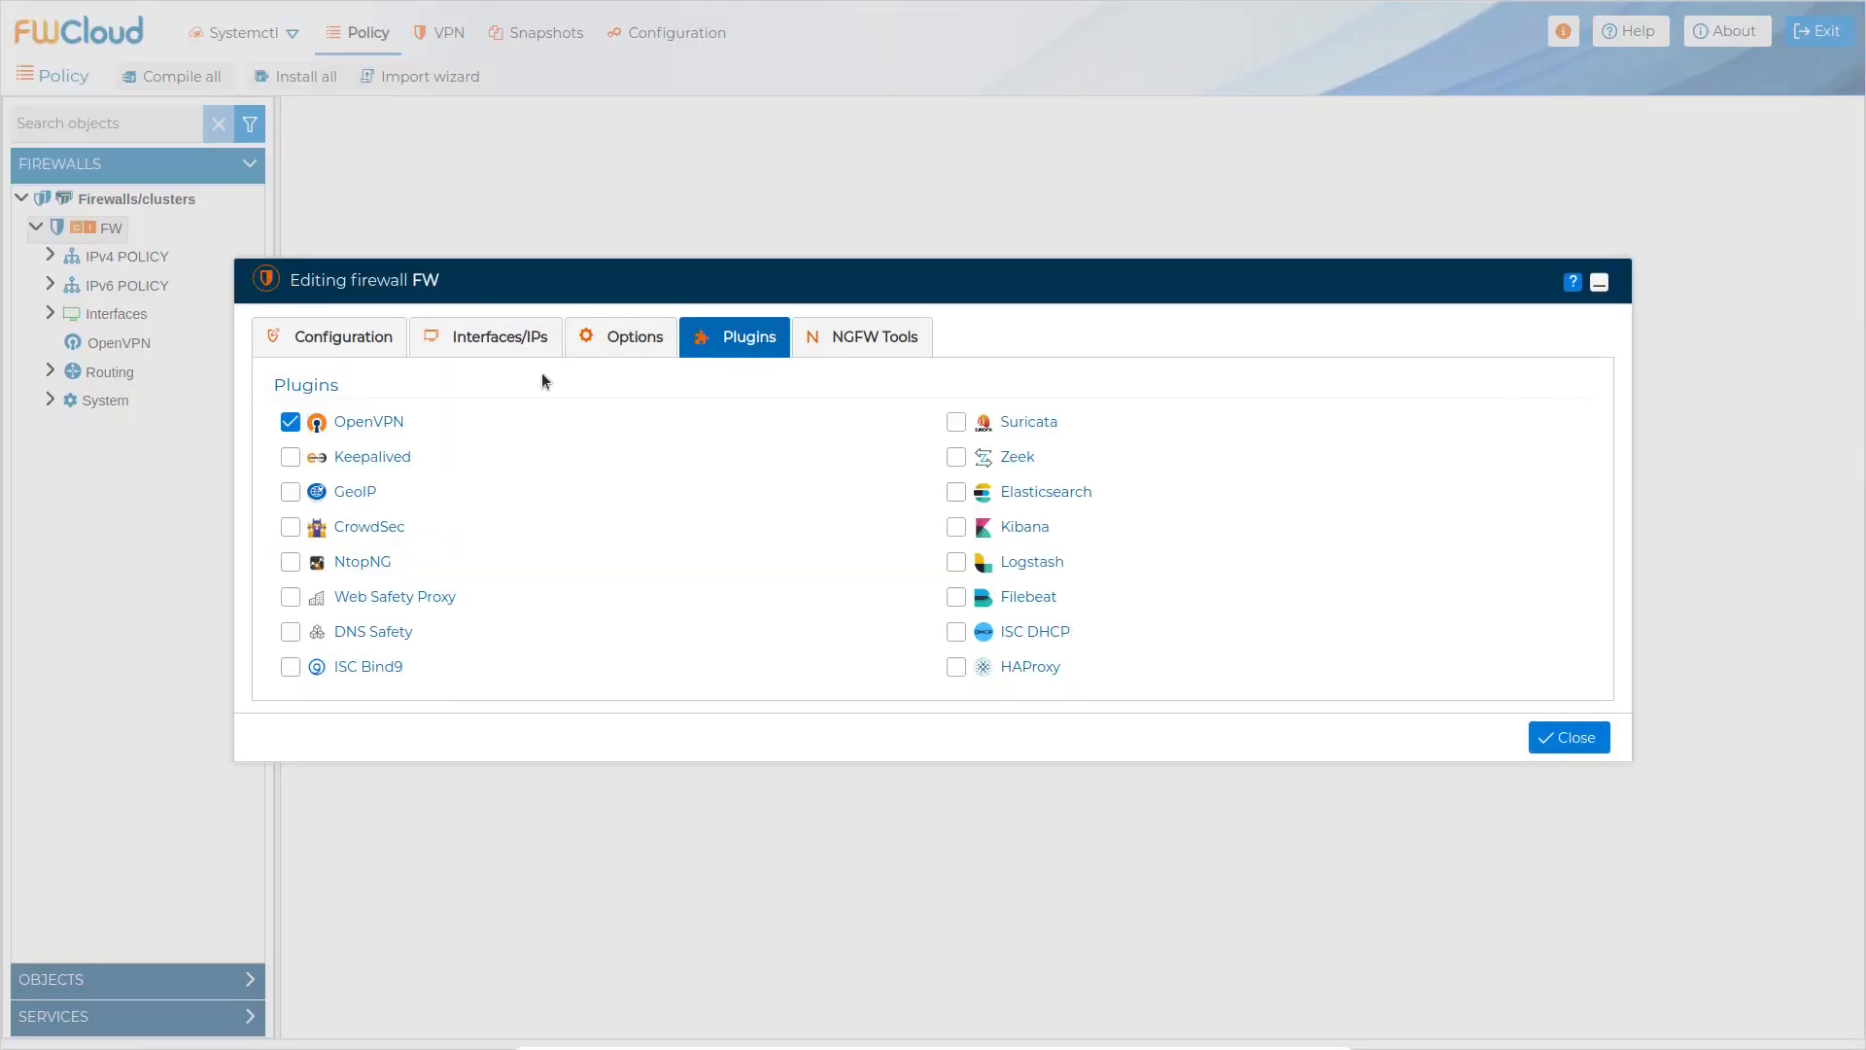
pyautogui.click(291, 422)
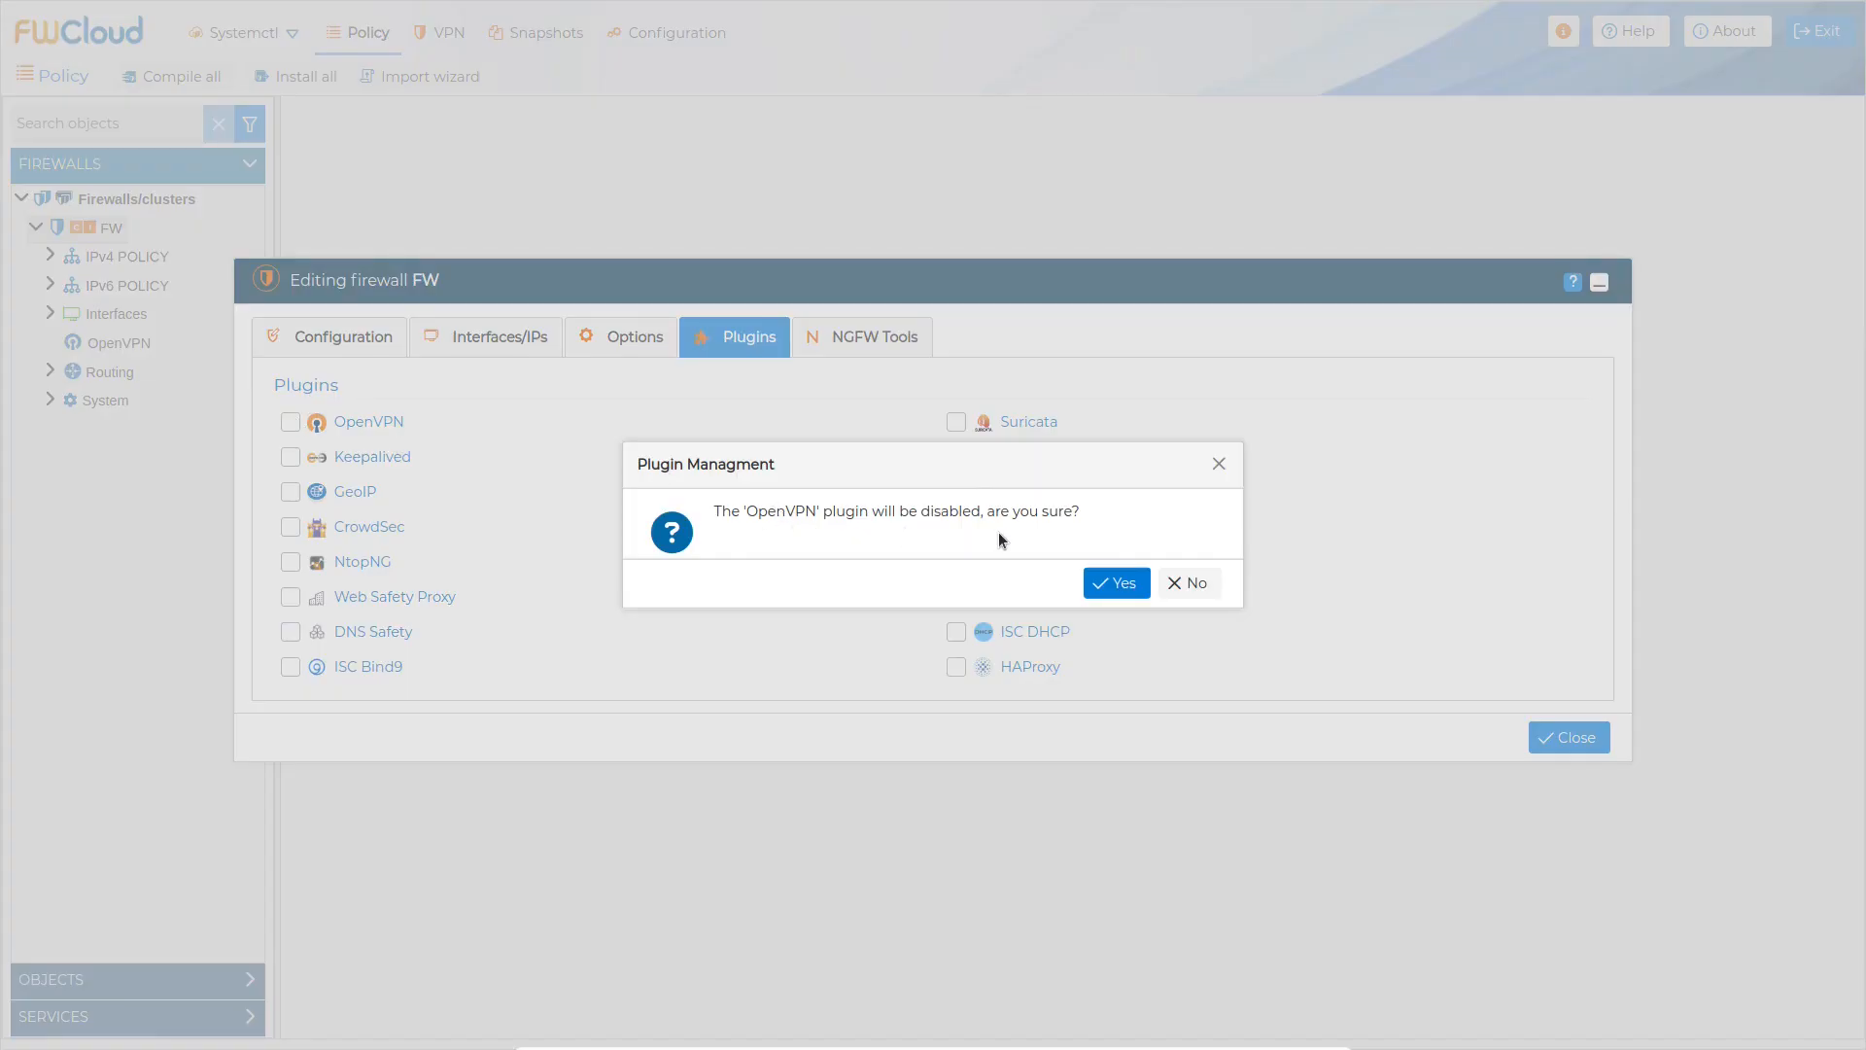
pyautogui.click(1120, 584)
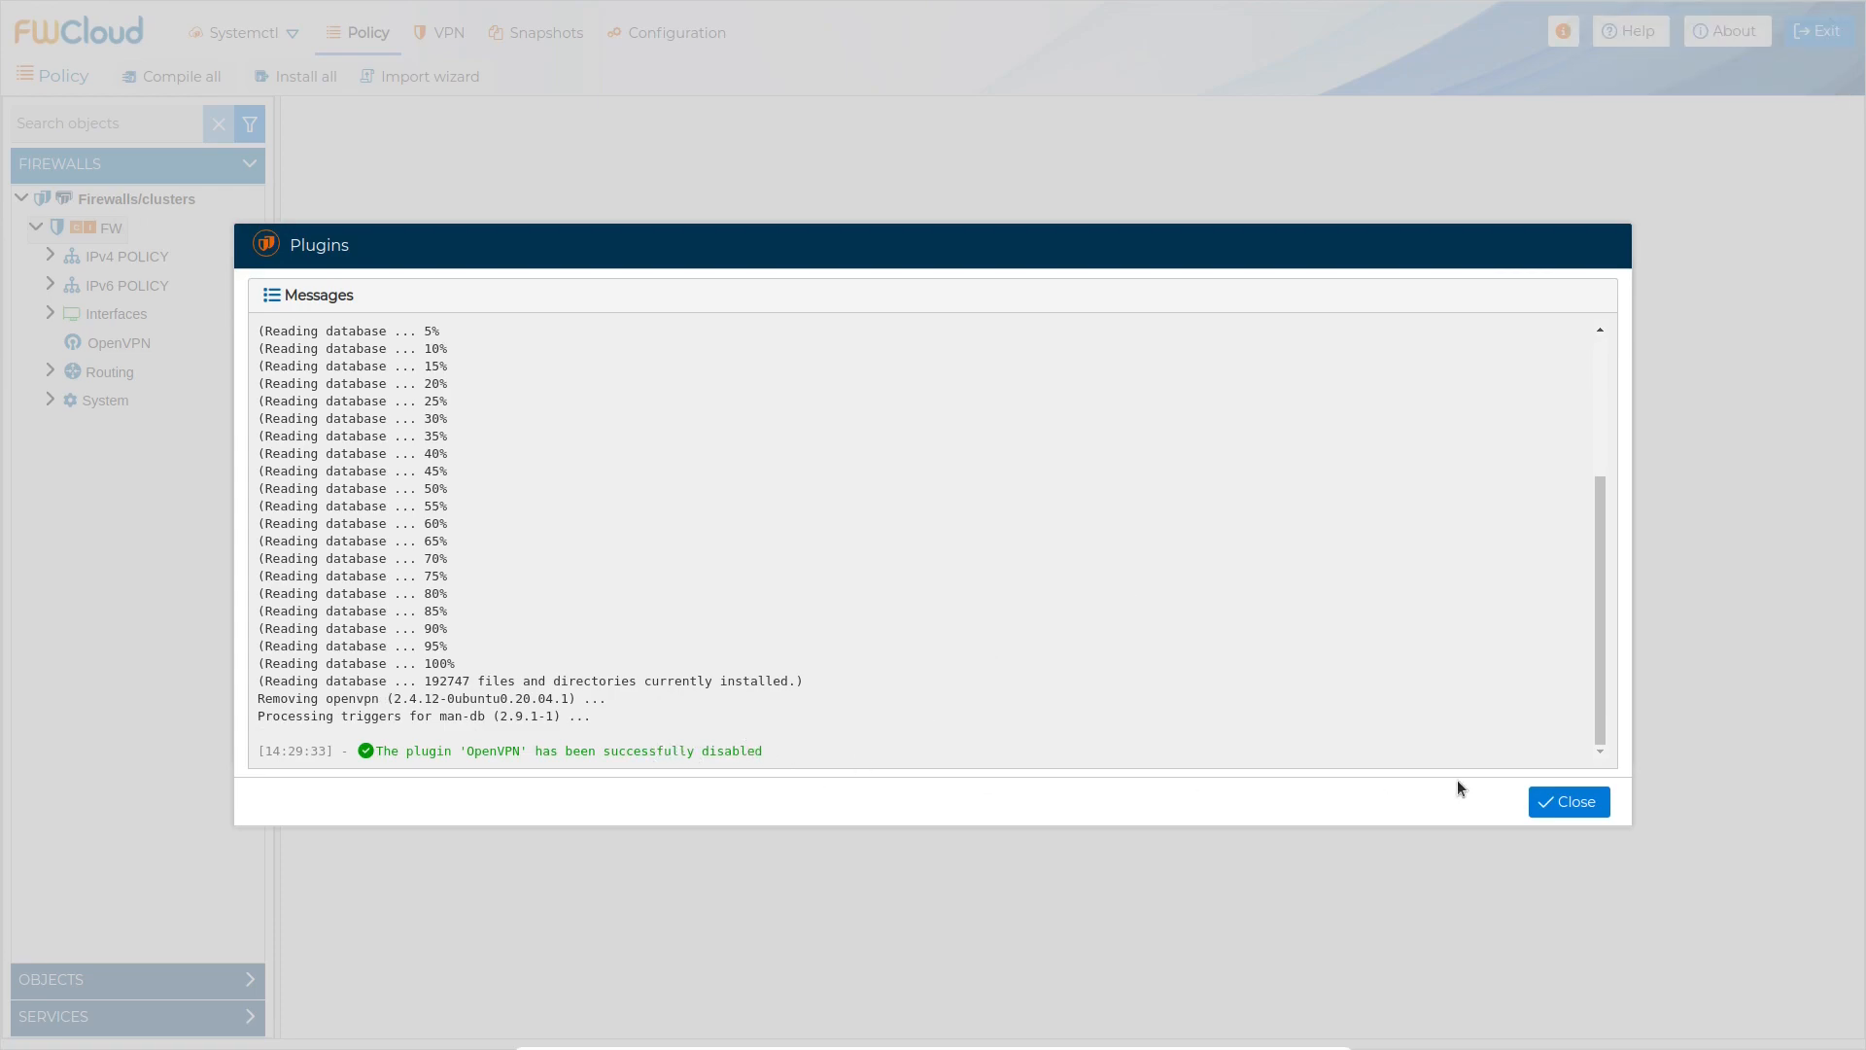
pyautogui.click(1567, 810)
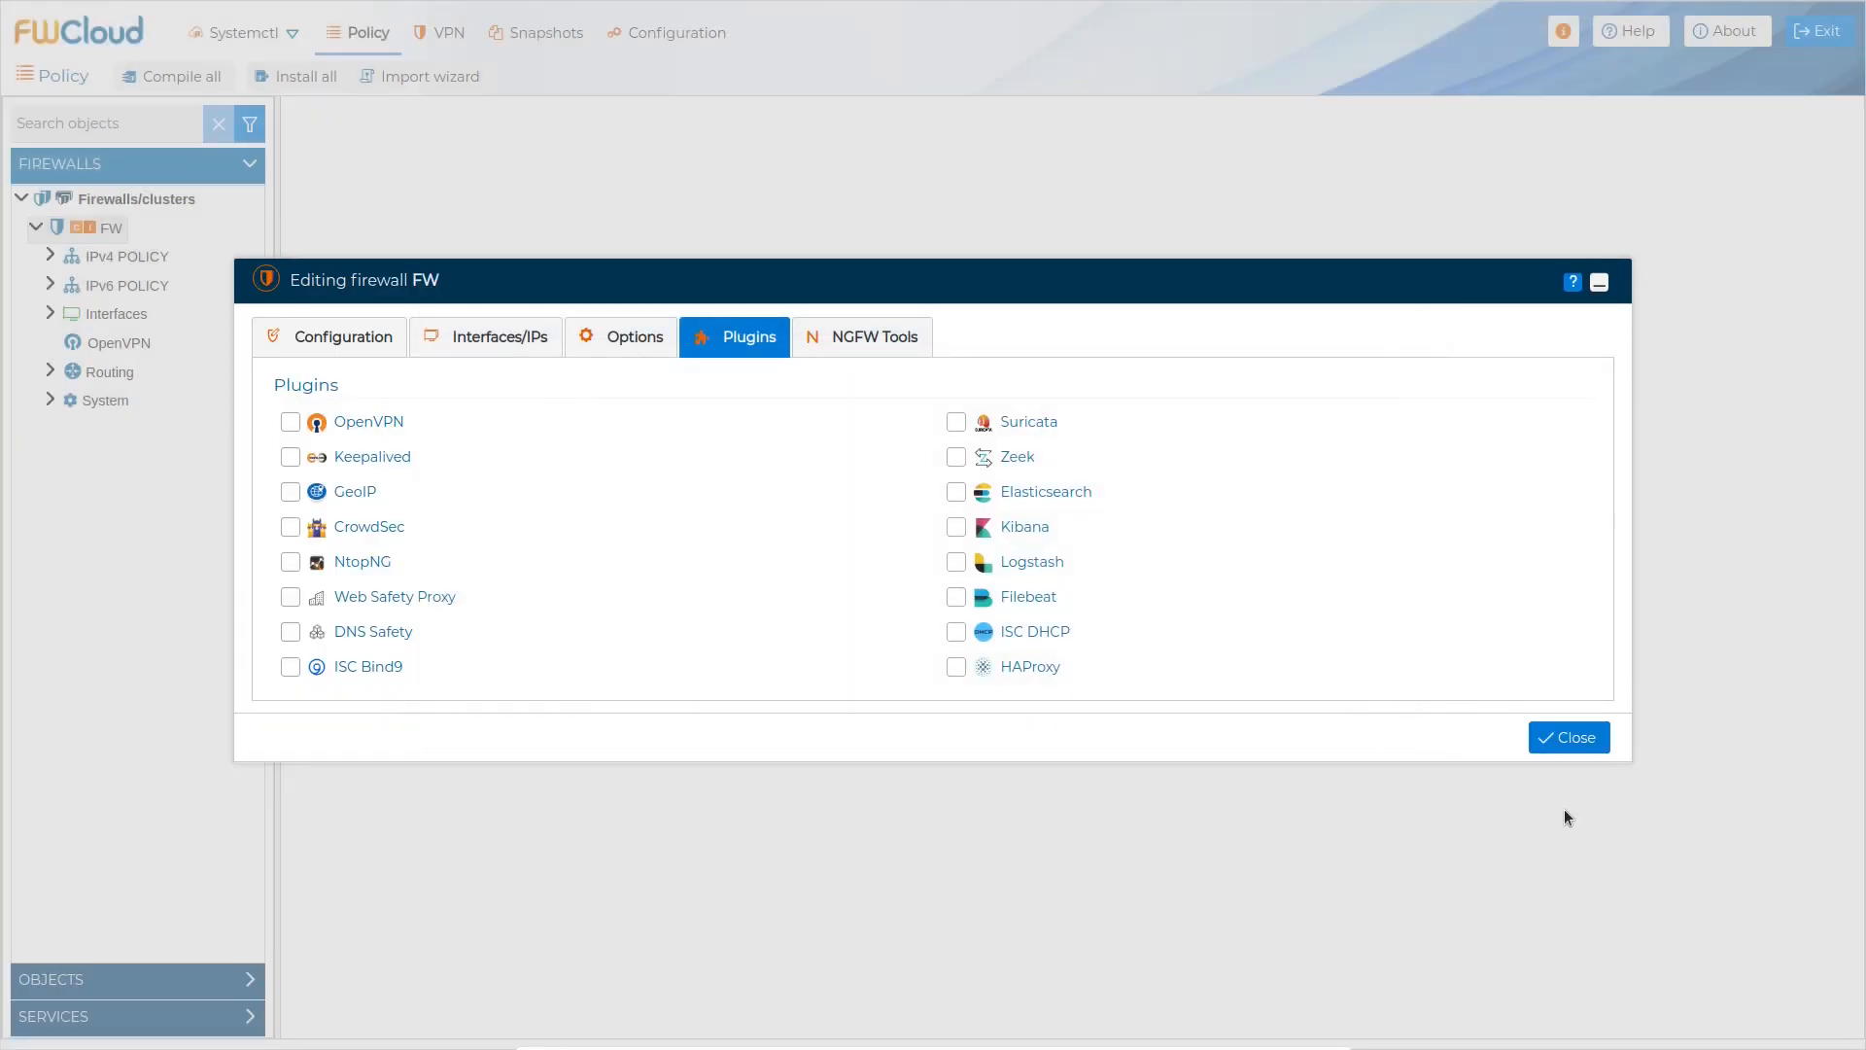
pyautogui.click(1574, 742)
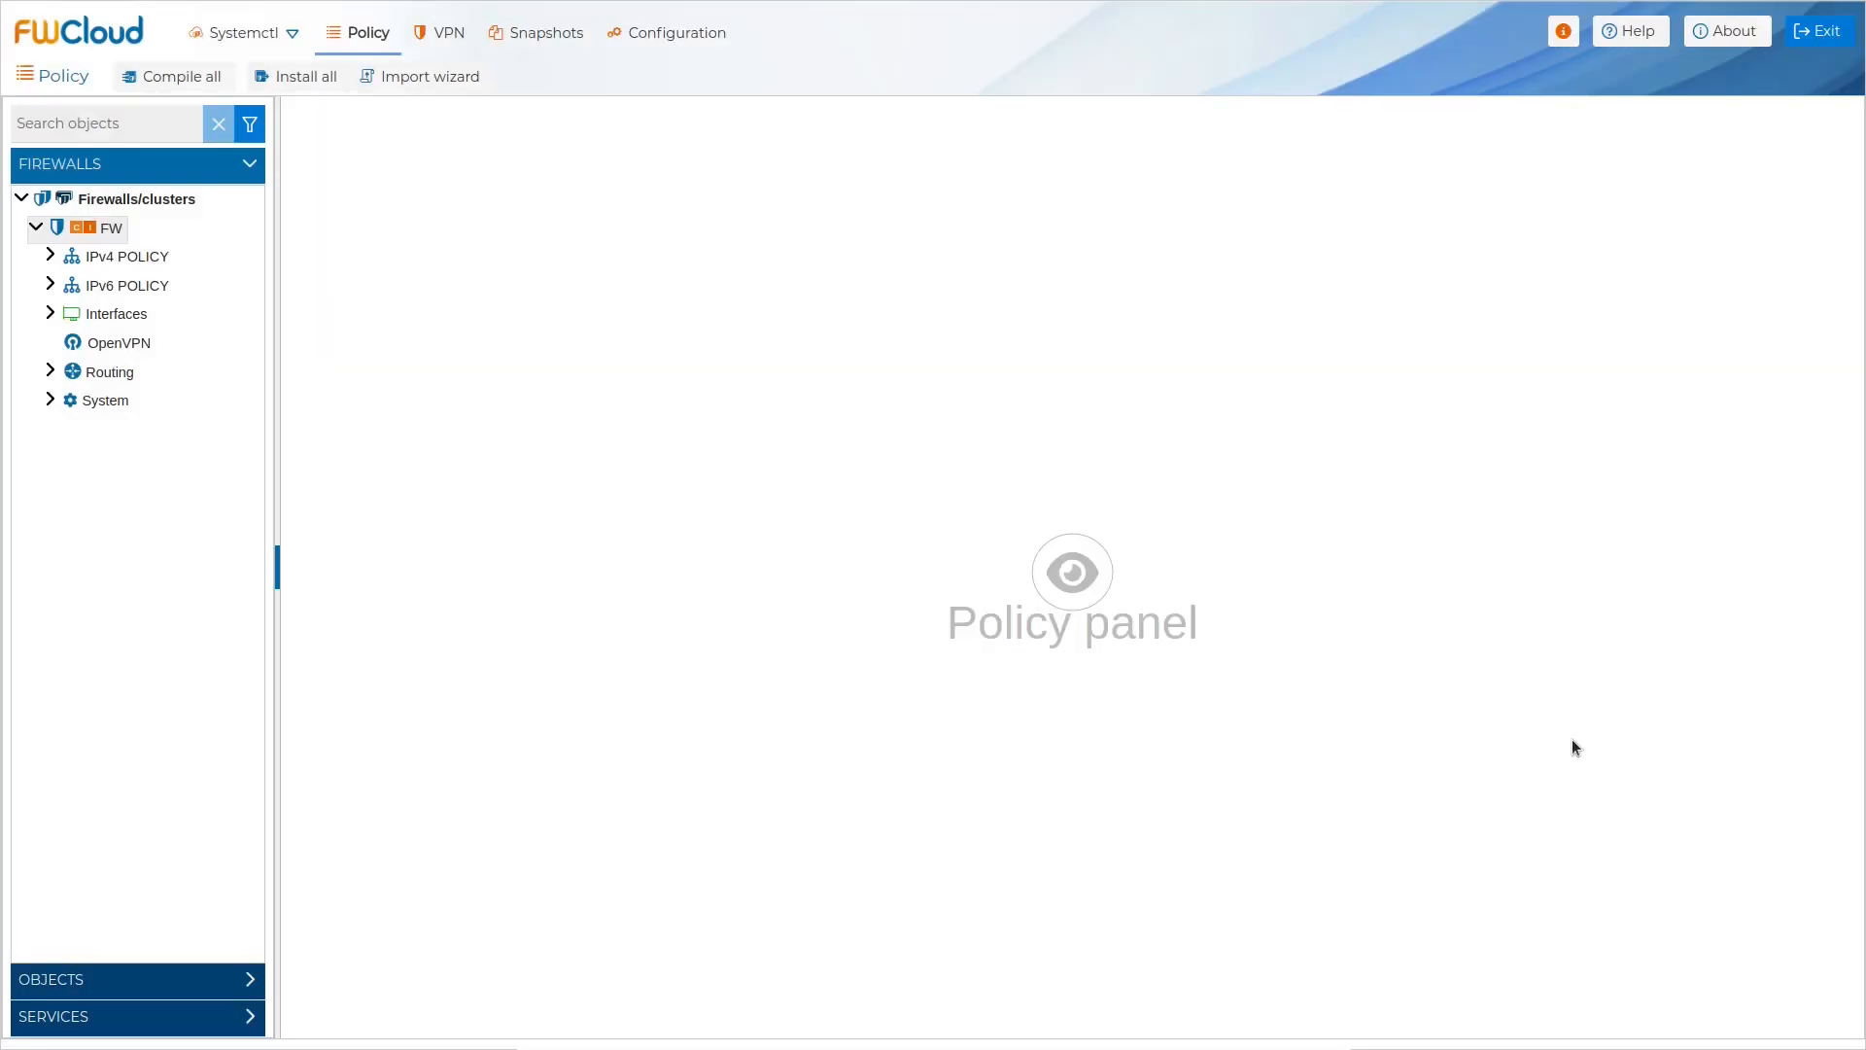
# Step: Collapse firewall FW in the tree and quit the application, confirming the exit
pyautogui.click(35, 229)
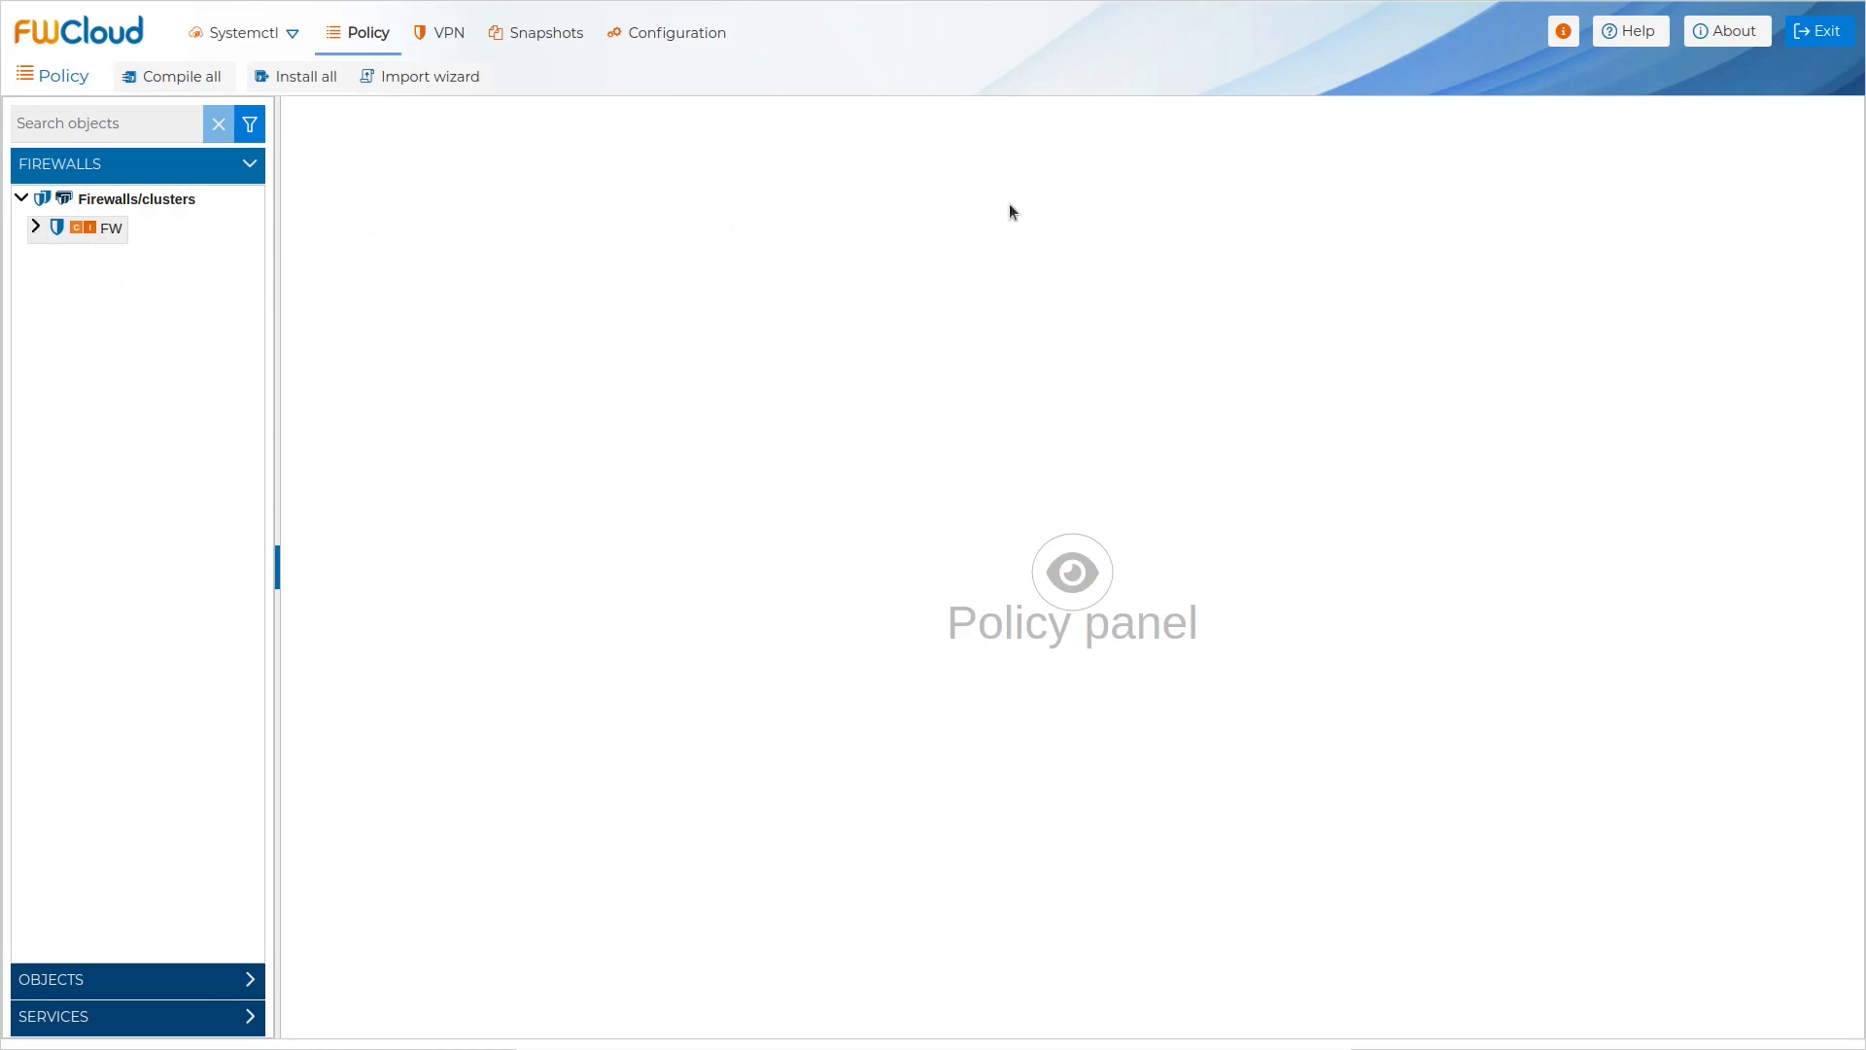
pyautogui.click(1825, 29)
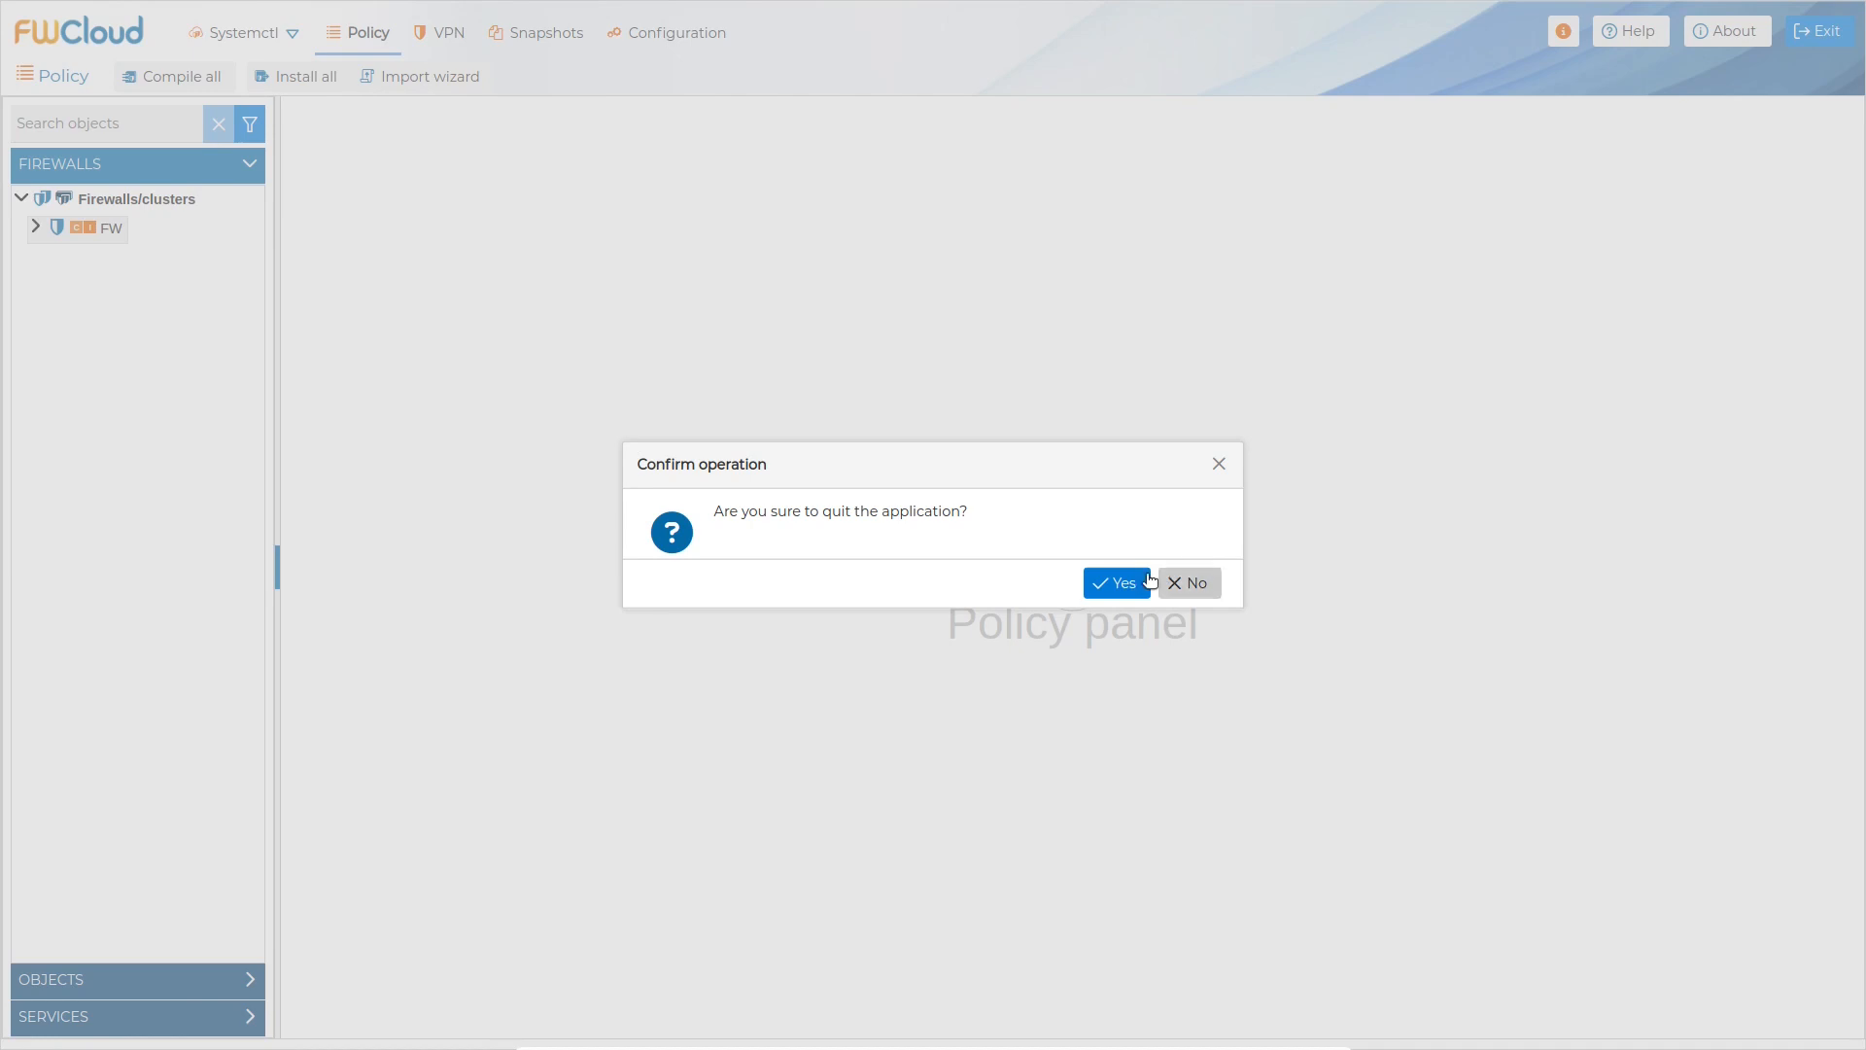
pyautogui.click(1117, 585)
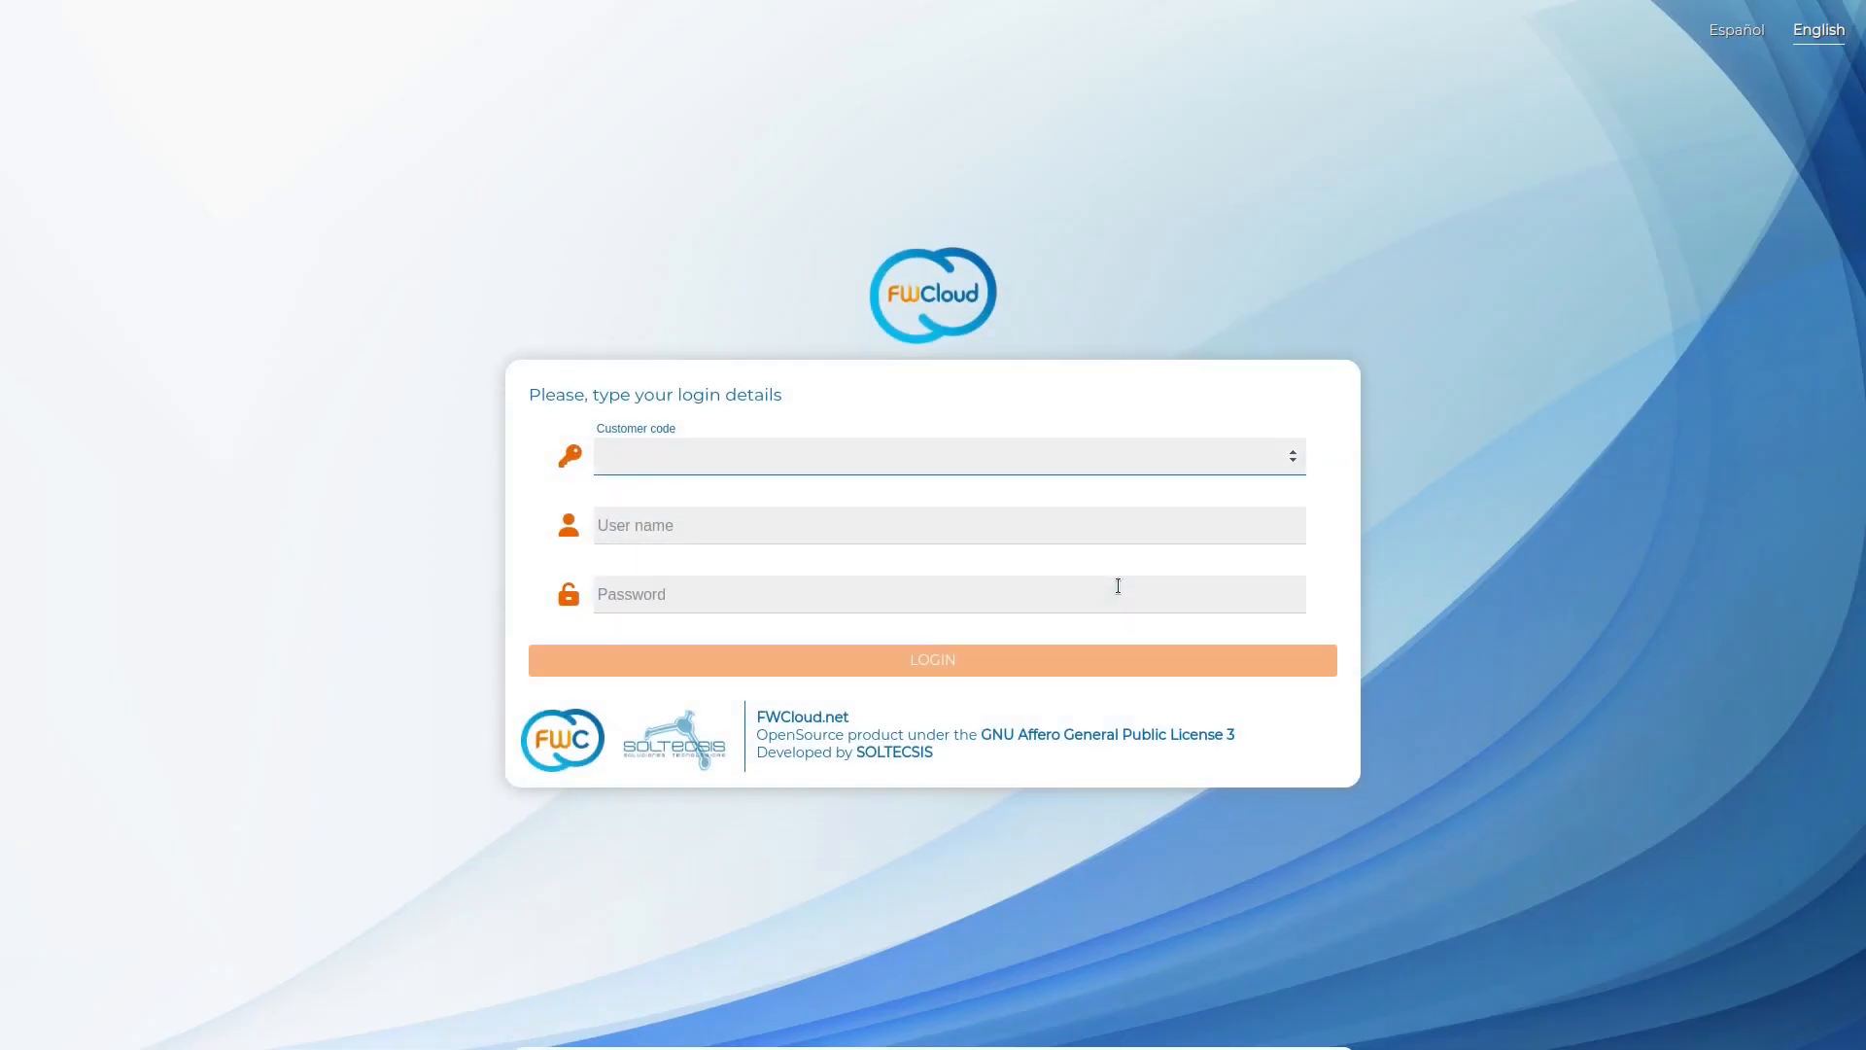